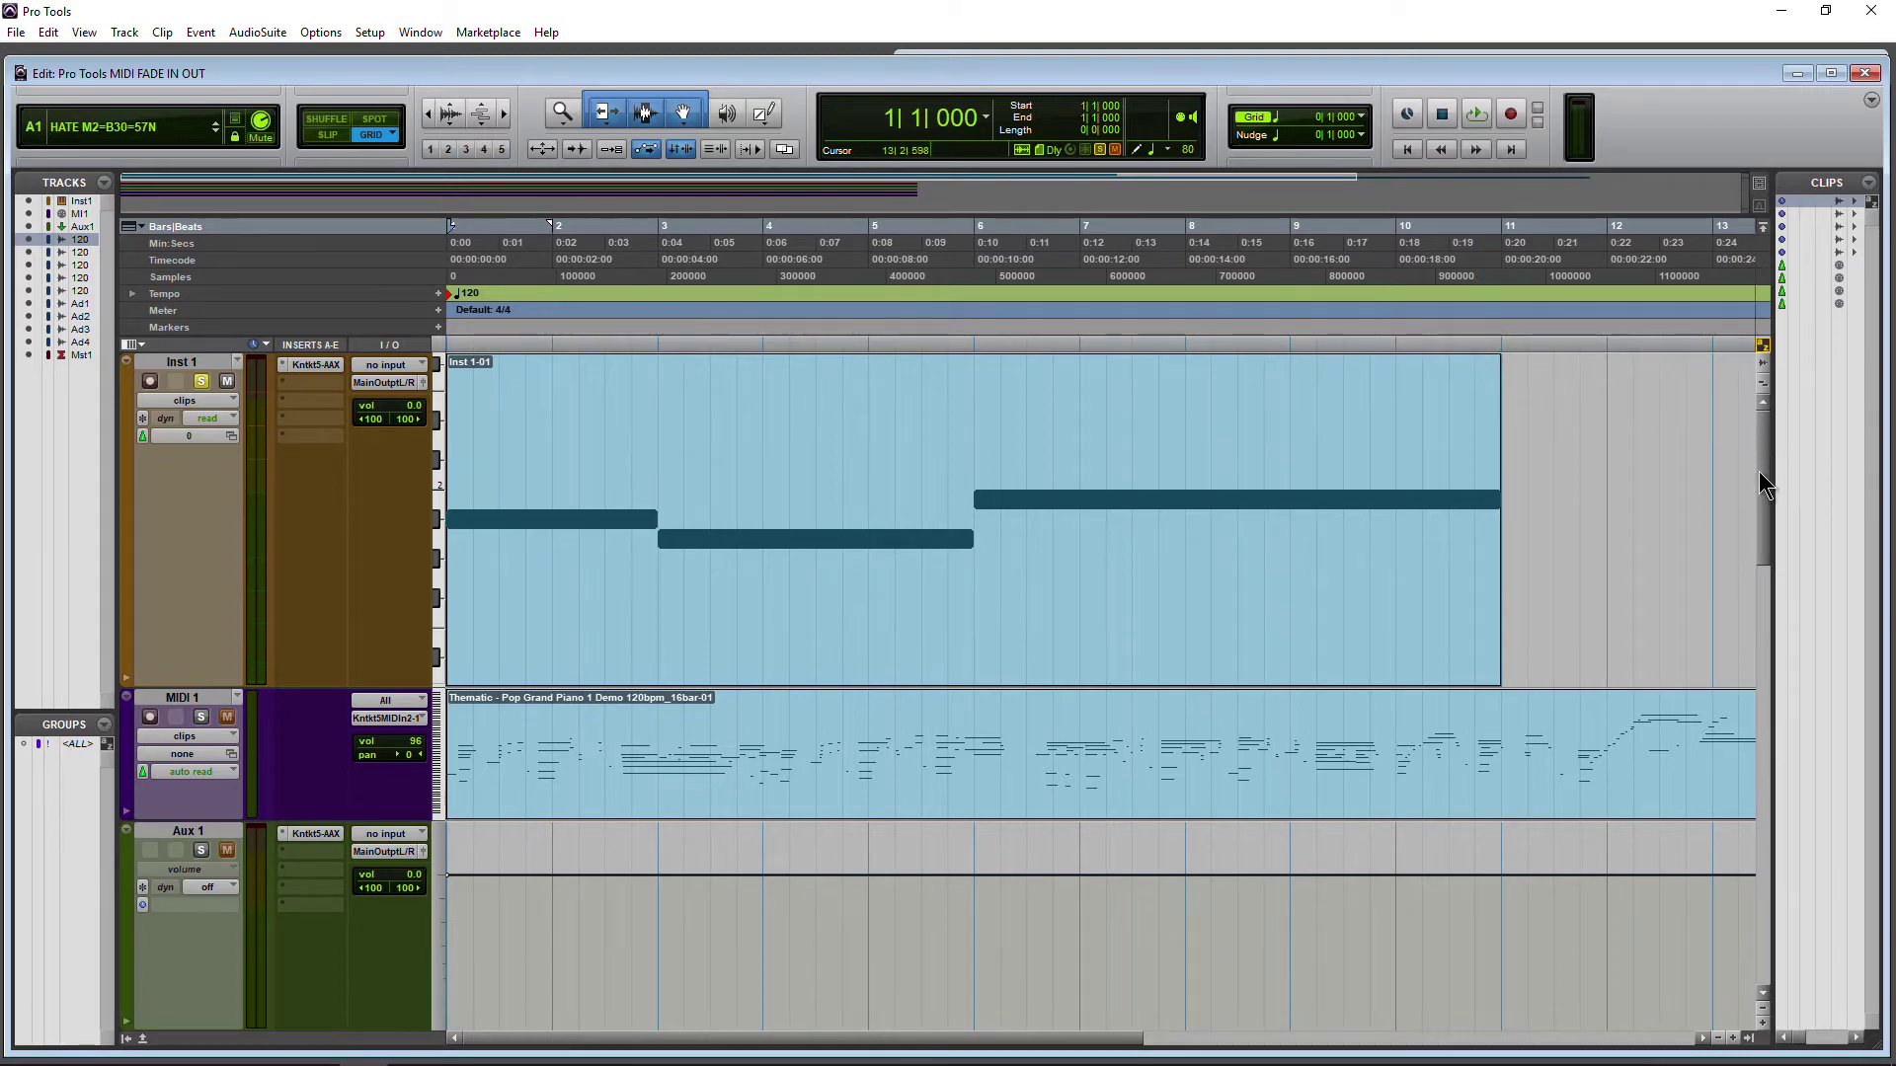
Step: Fade out the CymFX clip from bar 6 to its end, accepting the Equal Gain slope and Standard out shape
left_click_drag(1766, 484, 1753, 574)
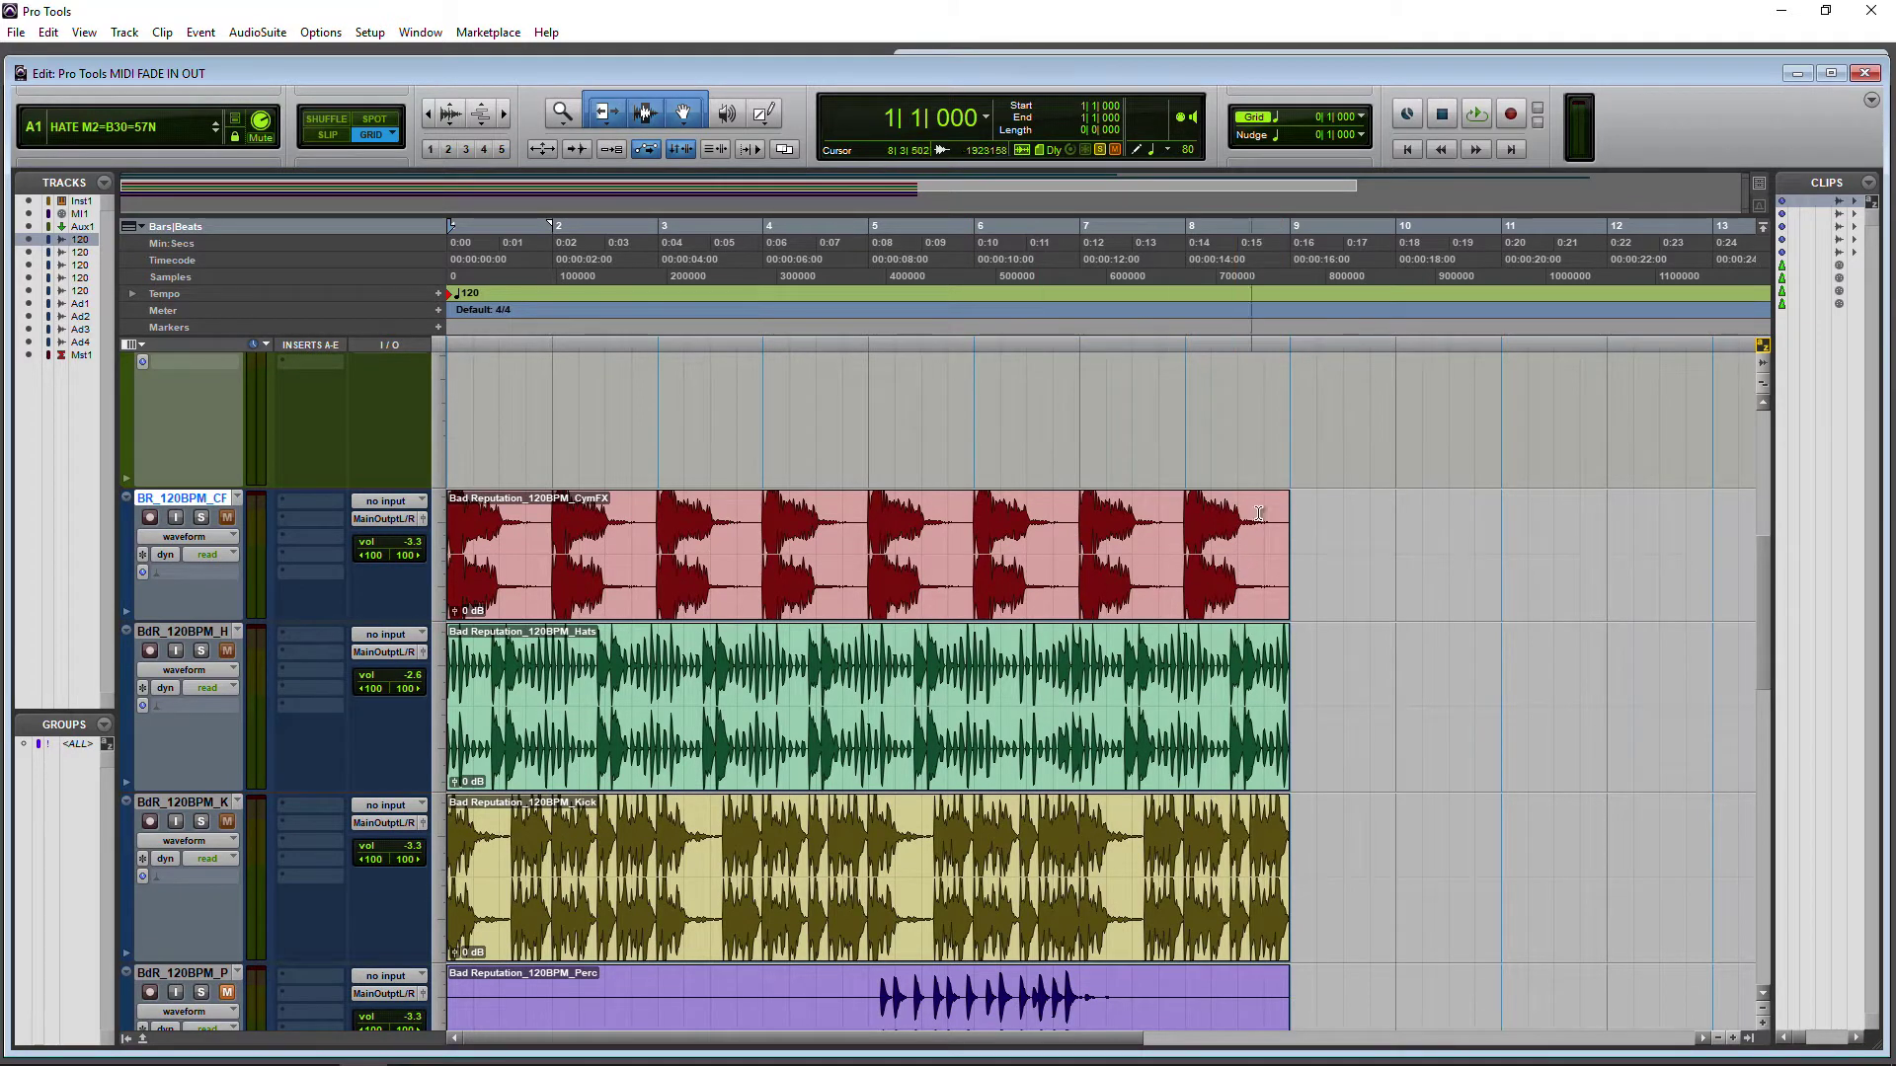
left_click_drag(1281, 497, 974, 523)
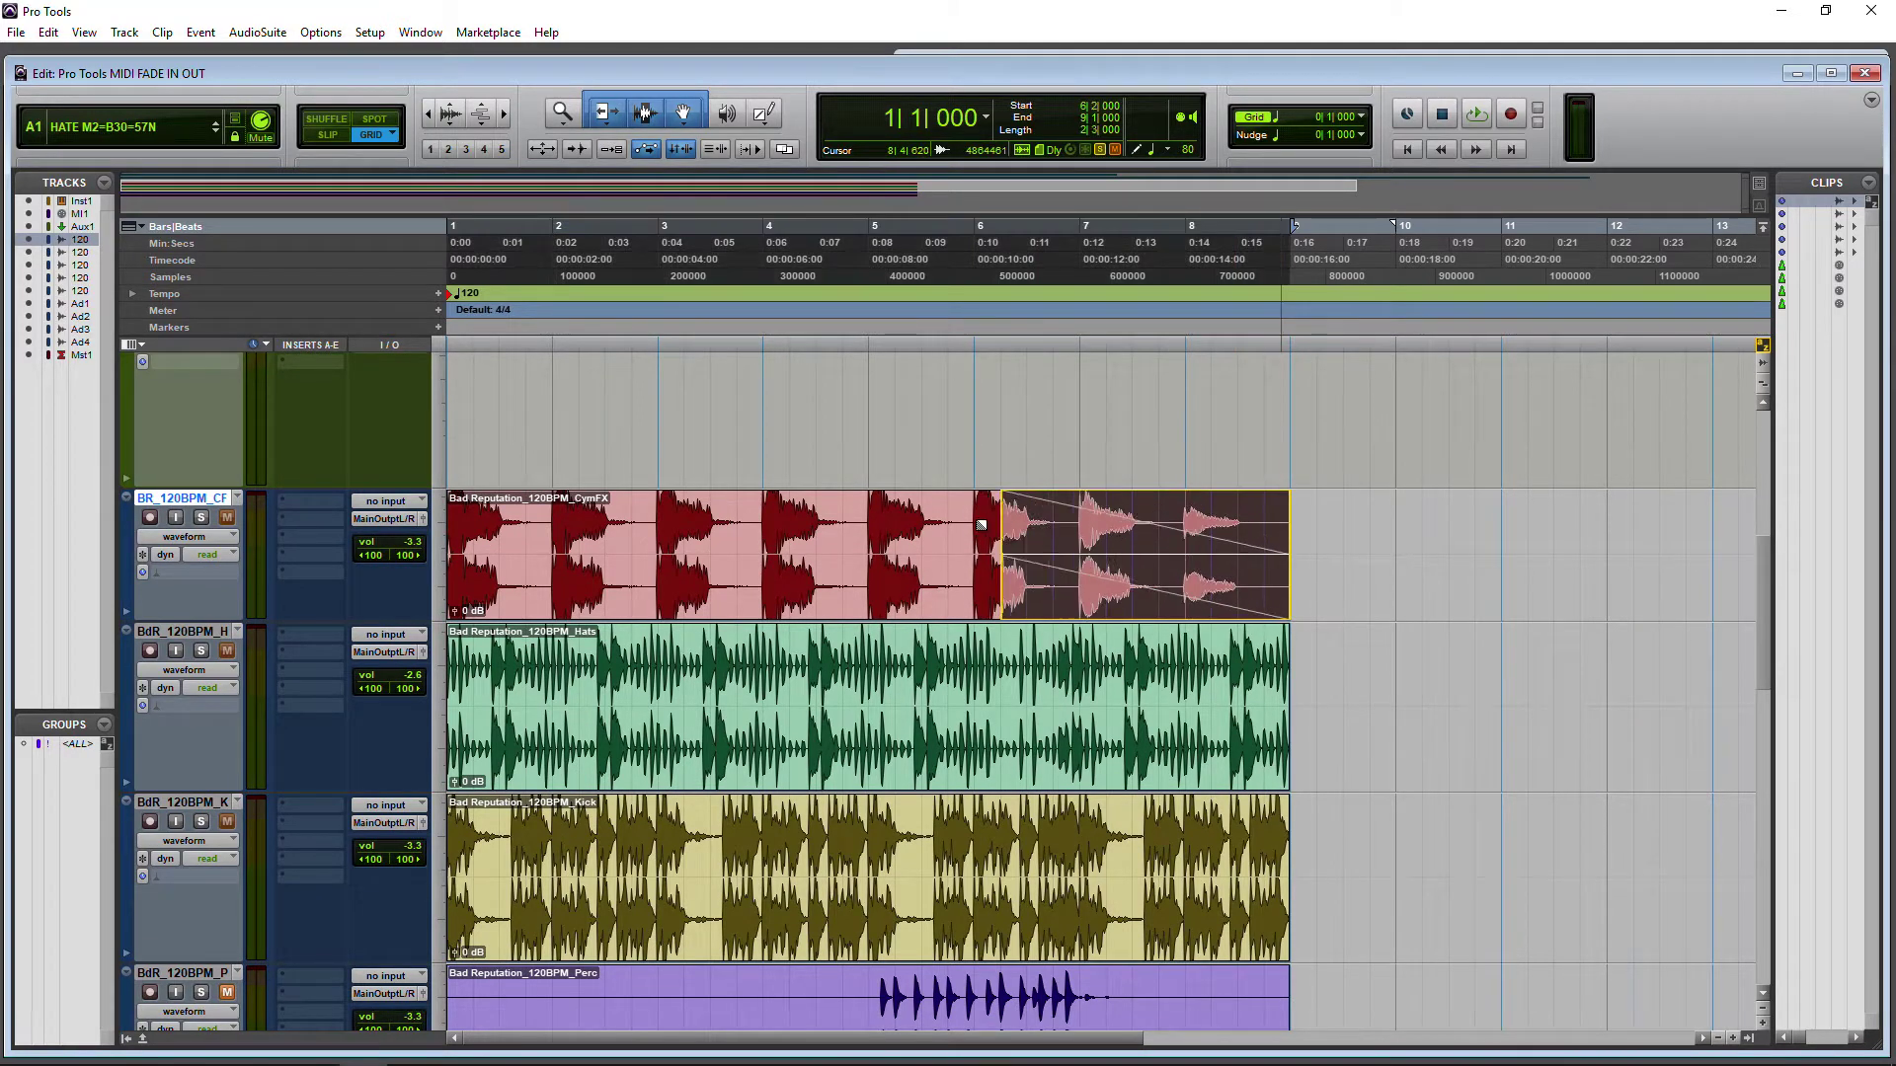
double_click(1110, 602)
left_click_drag(915, 229, 920, 235)
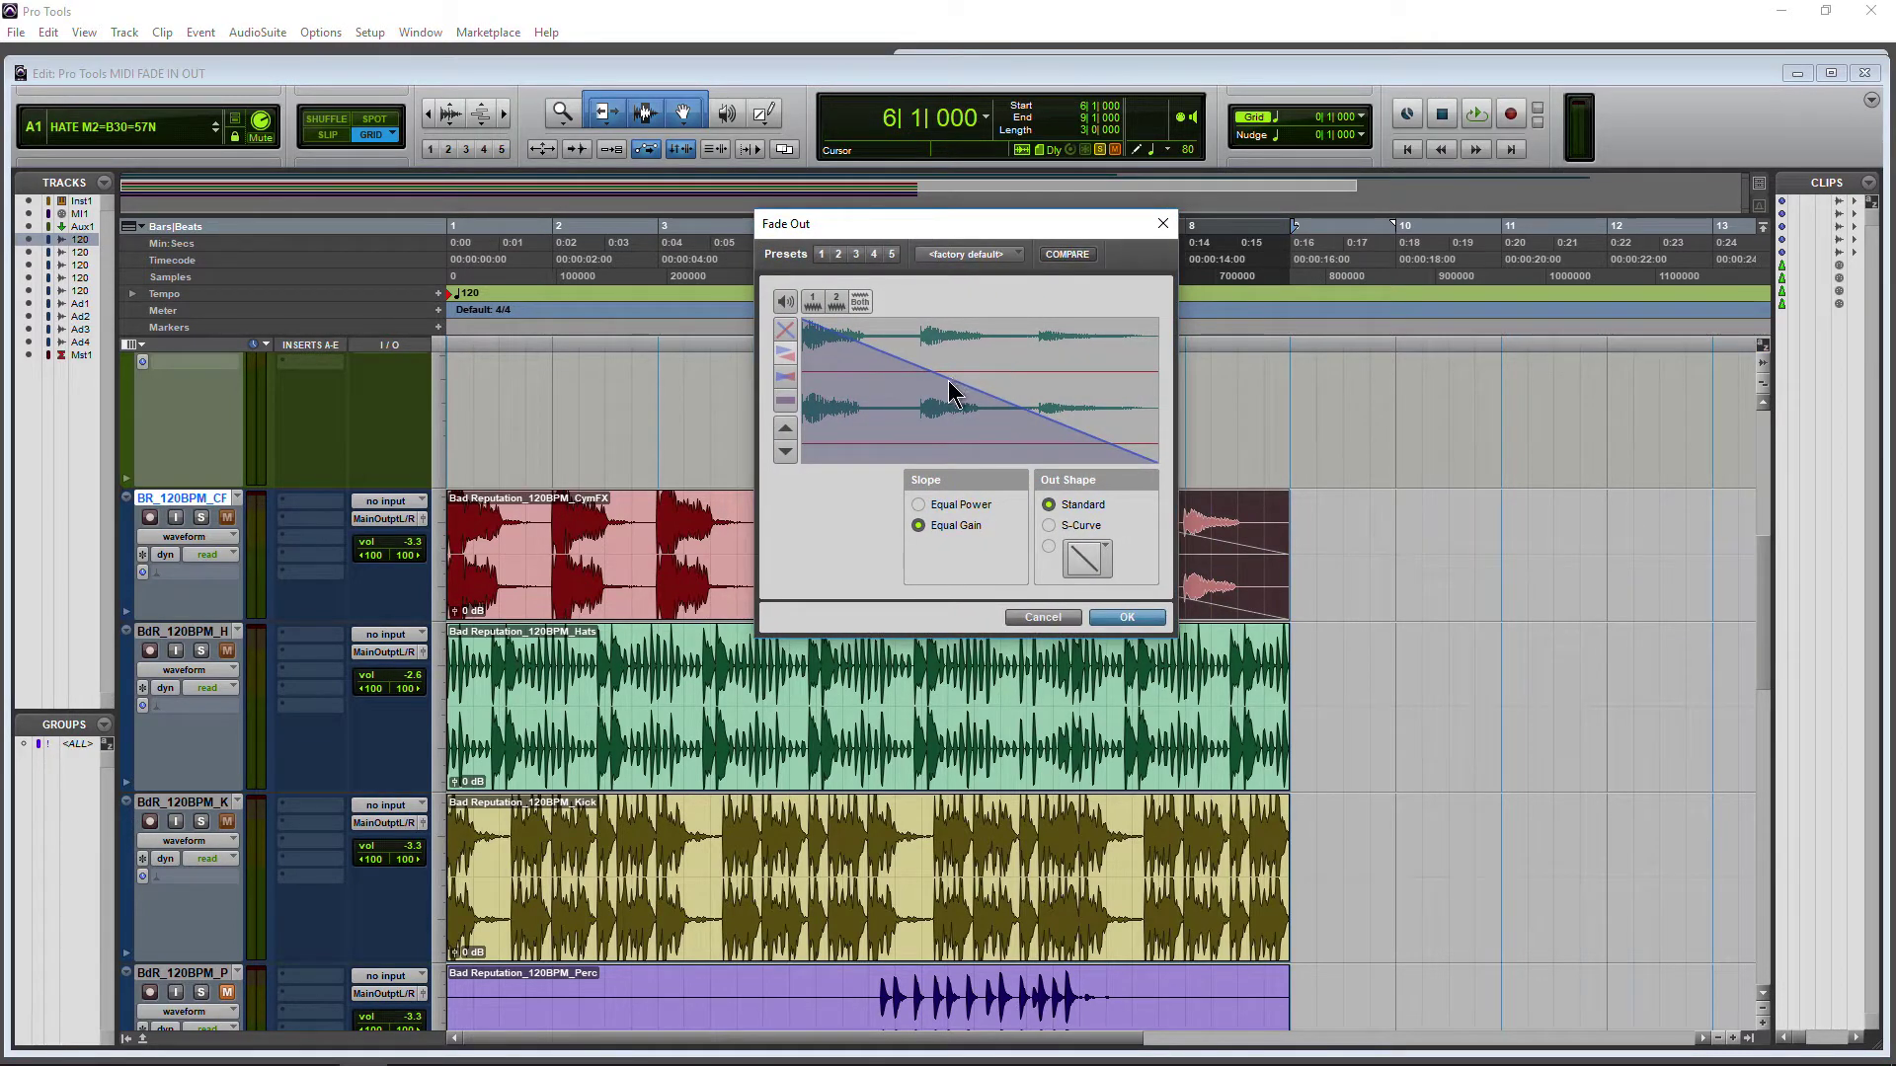
mouse_move(951, 393)
left_mouse_down()
mouse_move(928, 429)
mouse_move(969, 389)
mouse_move(950, 427)
left_mouse_up()
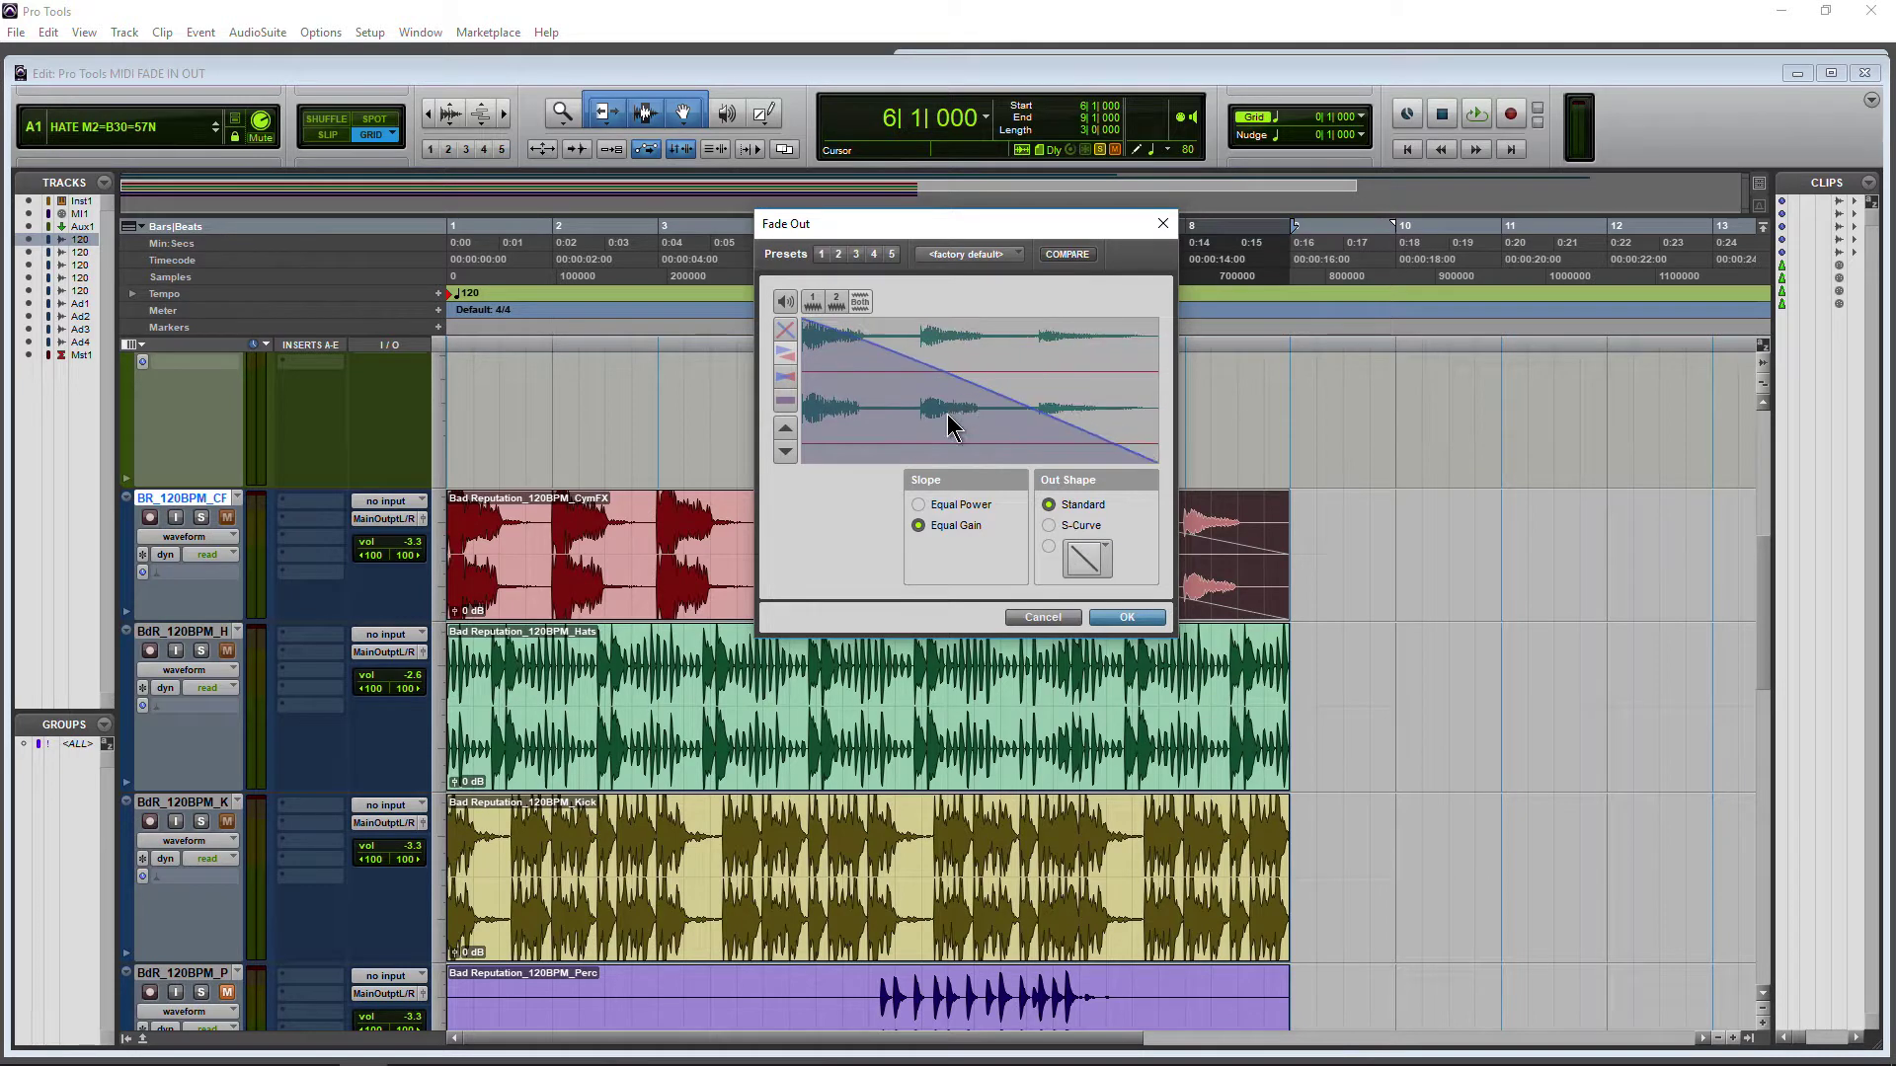
left_click(1126, 617)
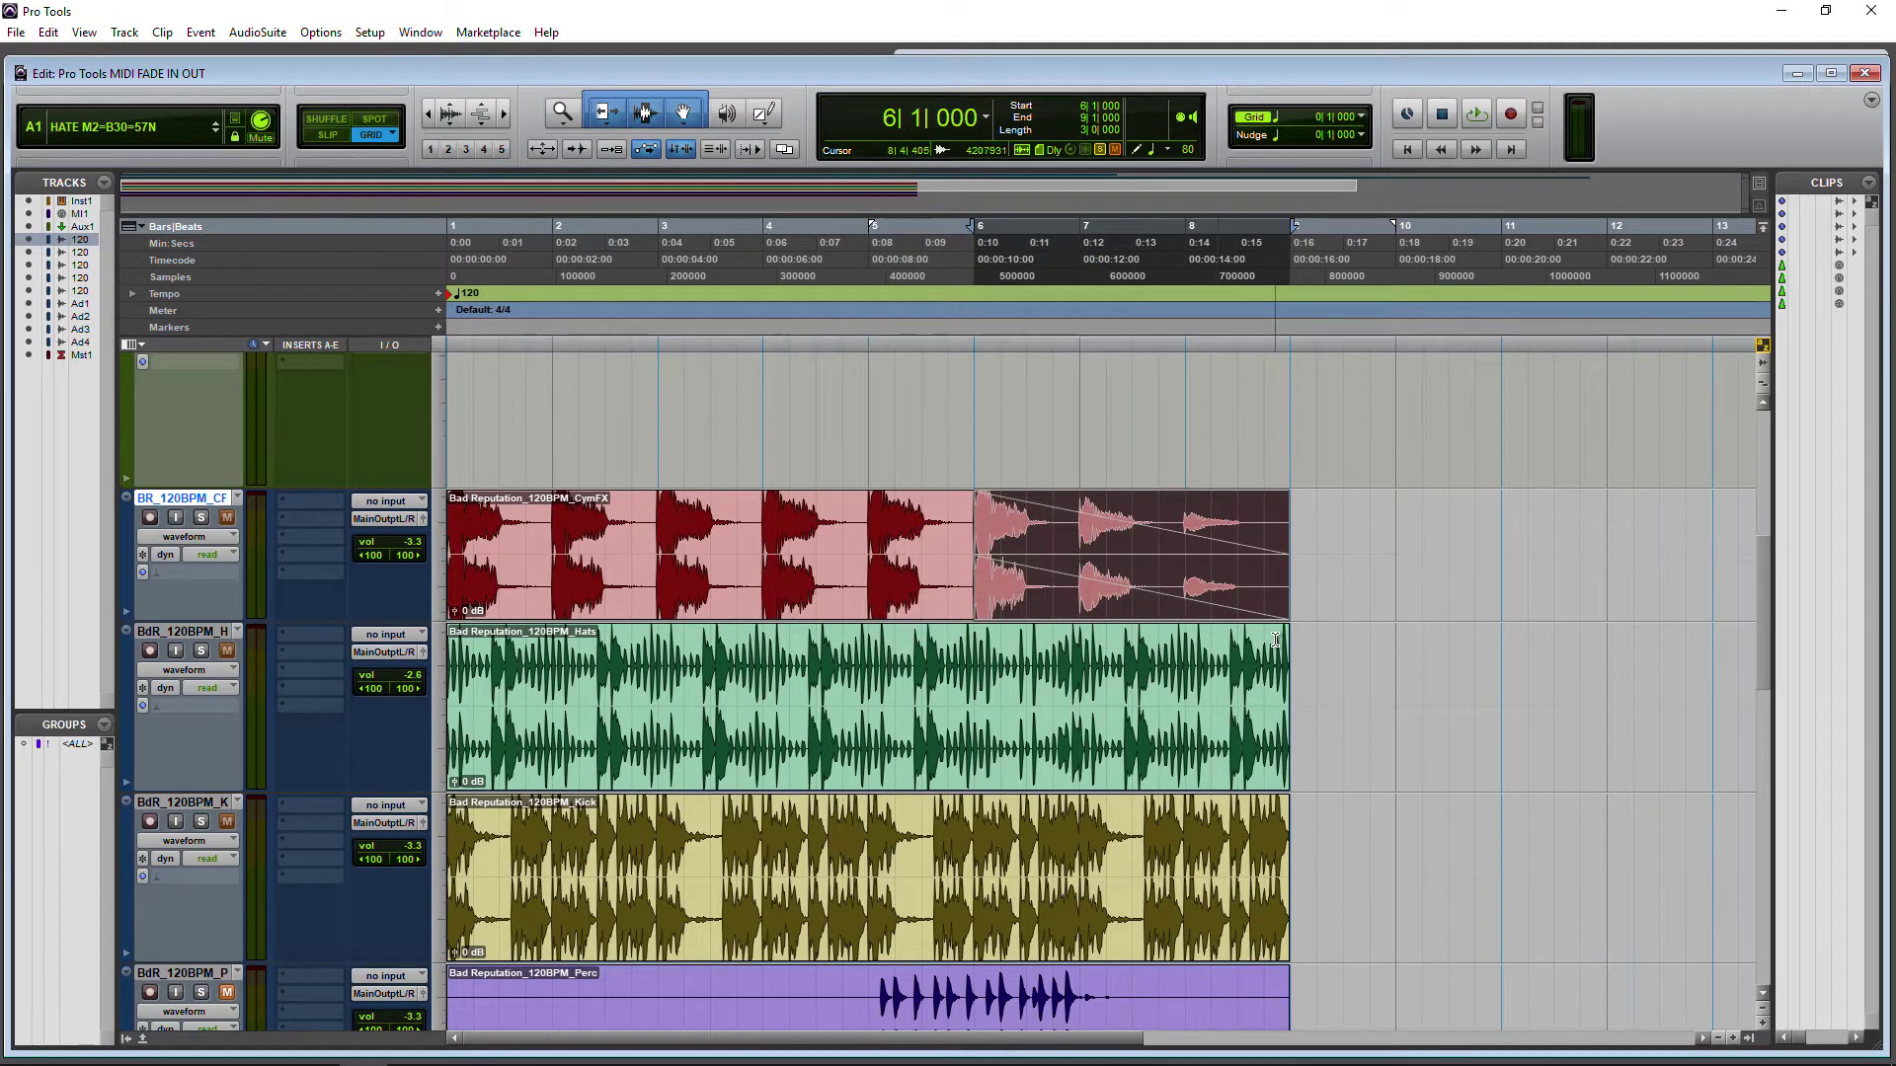
Step: Fade out the Hats, Kick and Perc clips from bar 6, and fade in the CymFX clip up to bar 3, beat 2
left_click_drag(1205, 653, 976, 693)
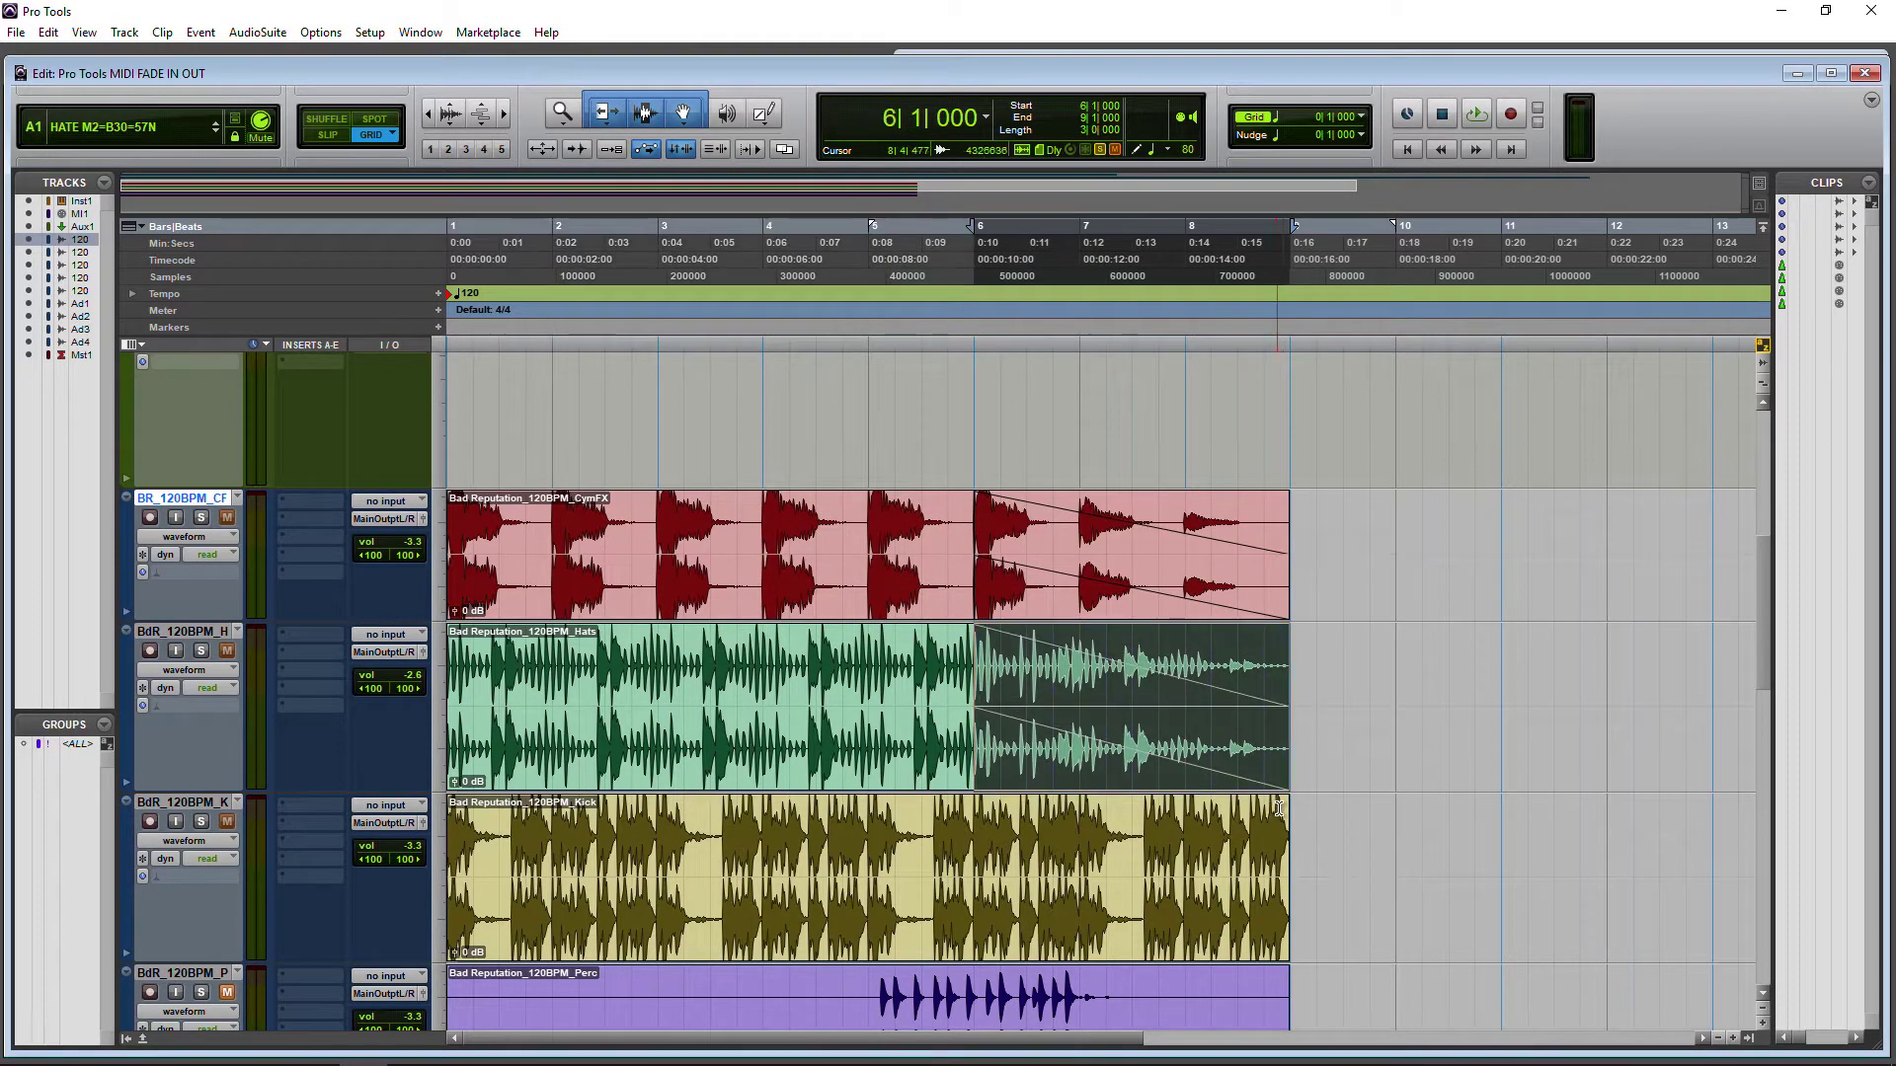
left_click_drag(1216, 812, 975, 827)
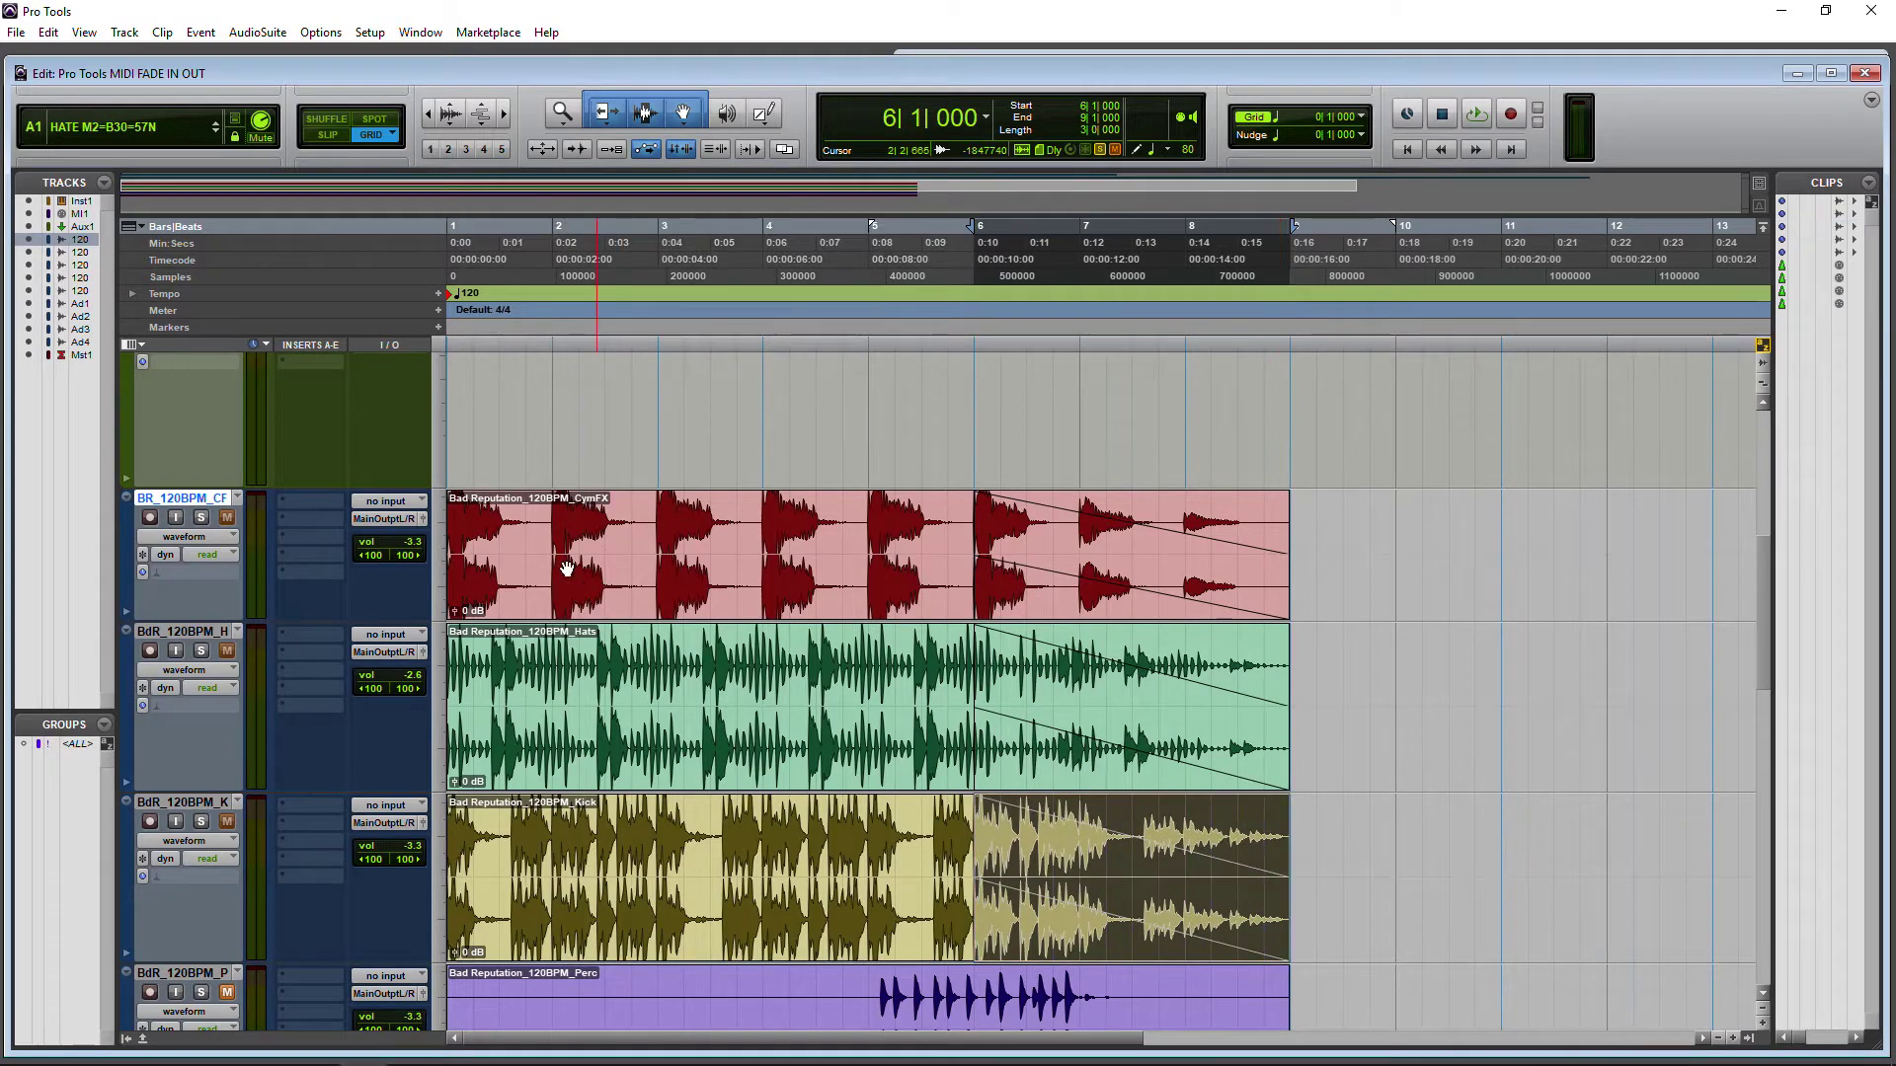
left_click_drag(452, 503, 685, 508)
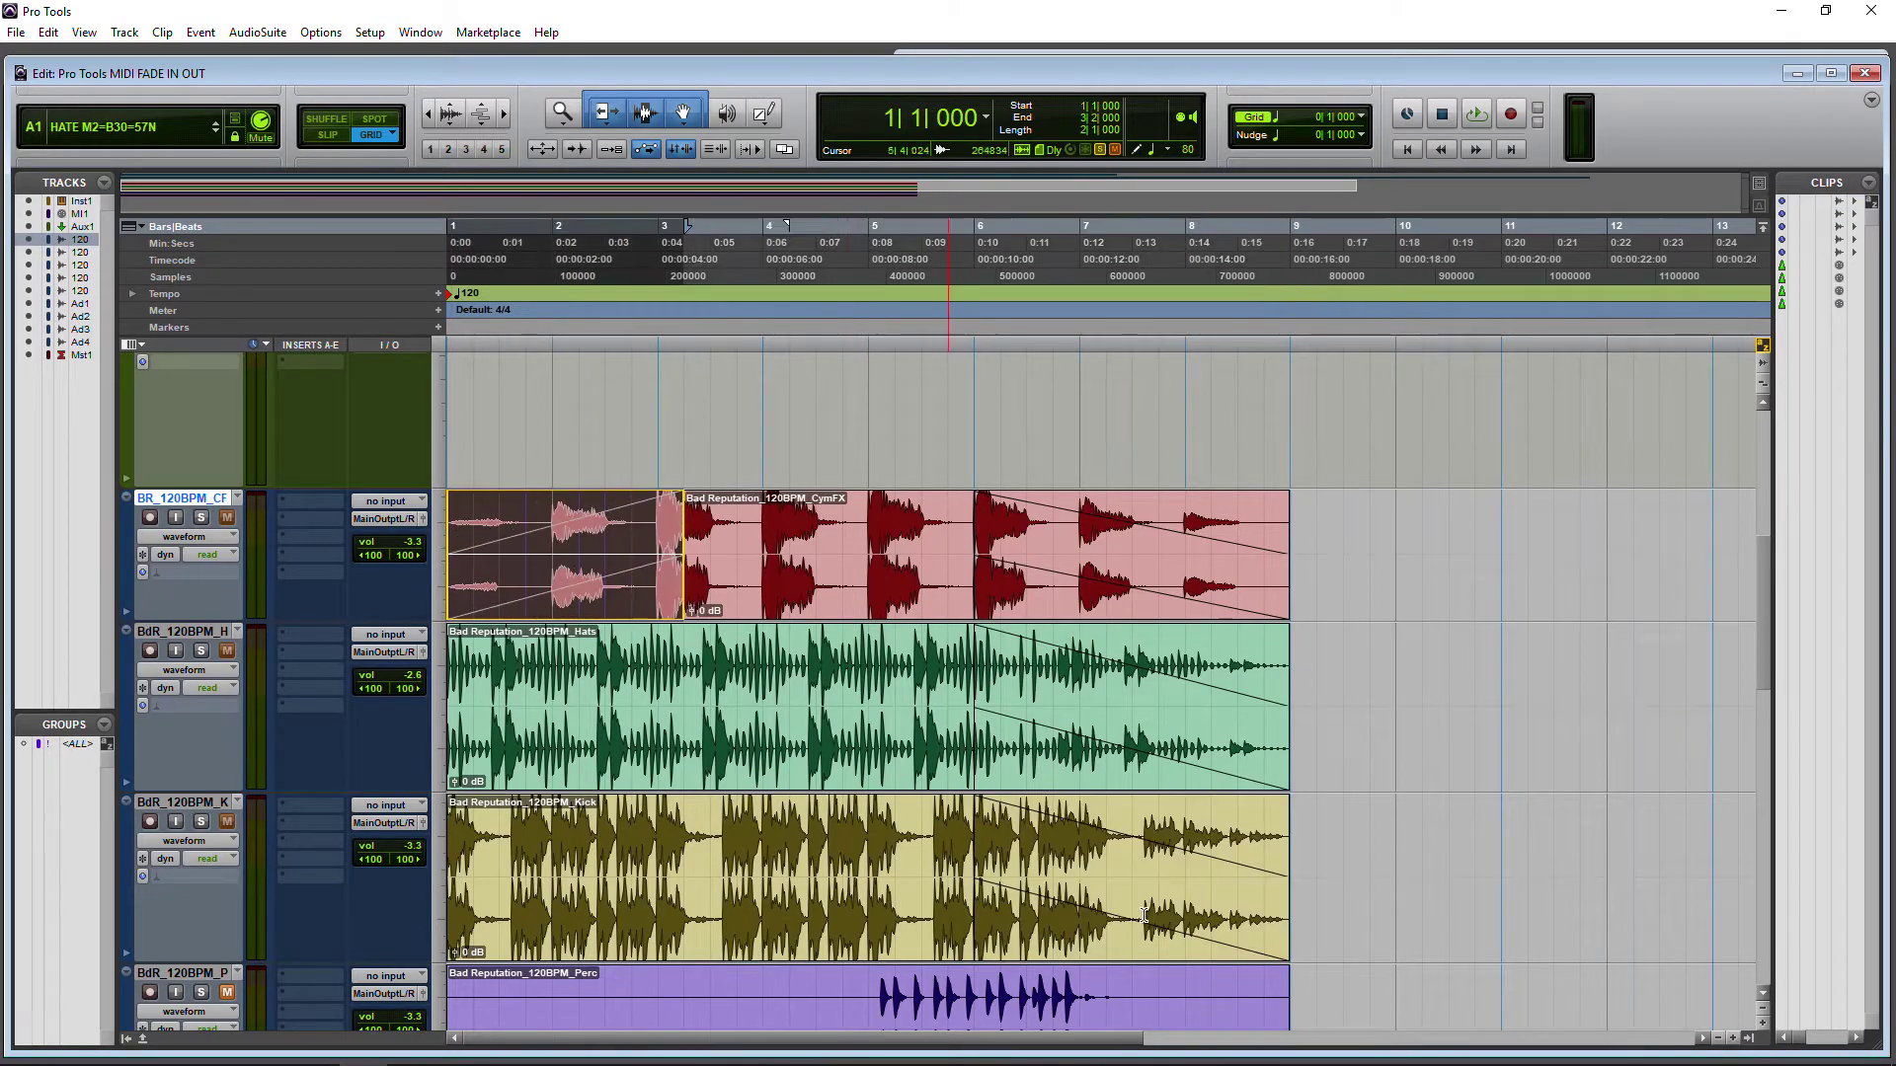
scroll(1164, 777, "down", 3)
left_click_drag(1278, 695, 1014, 743)
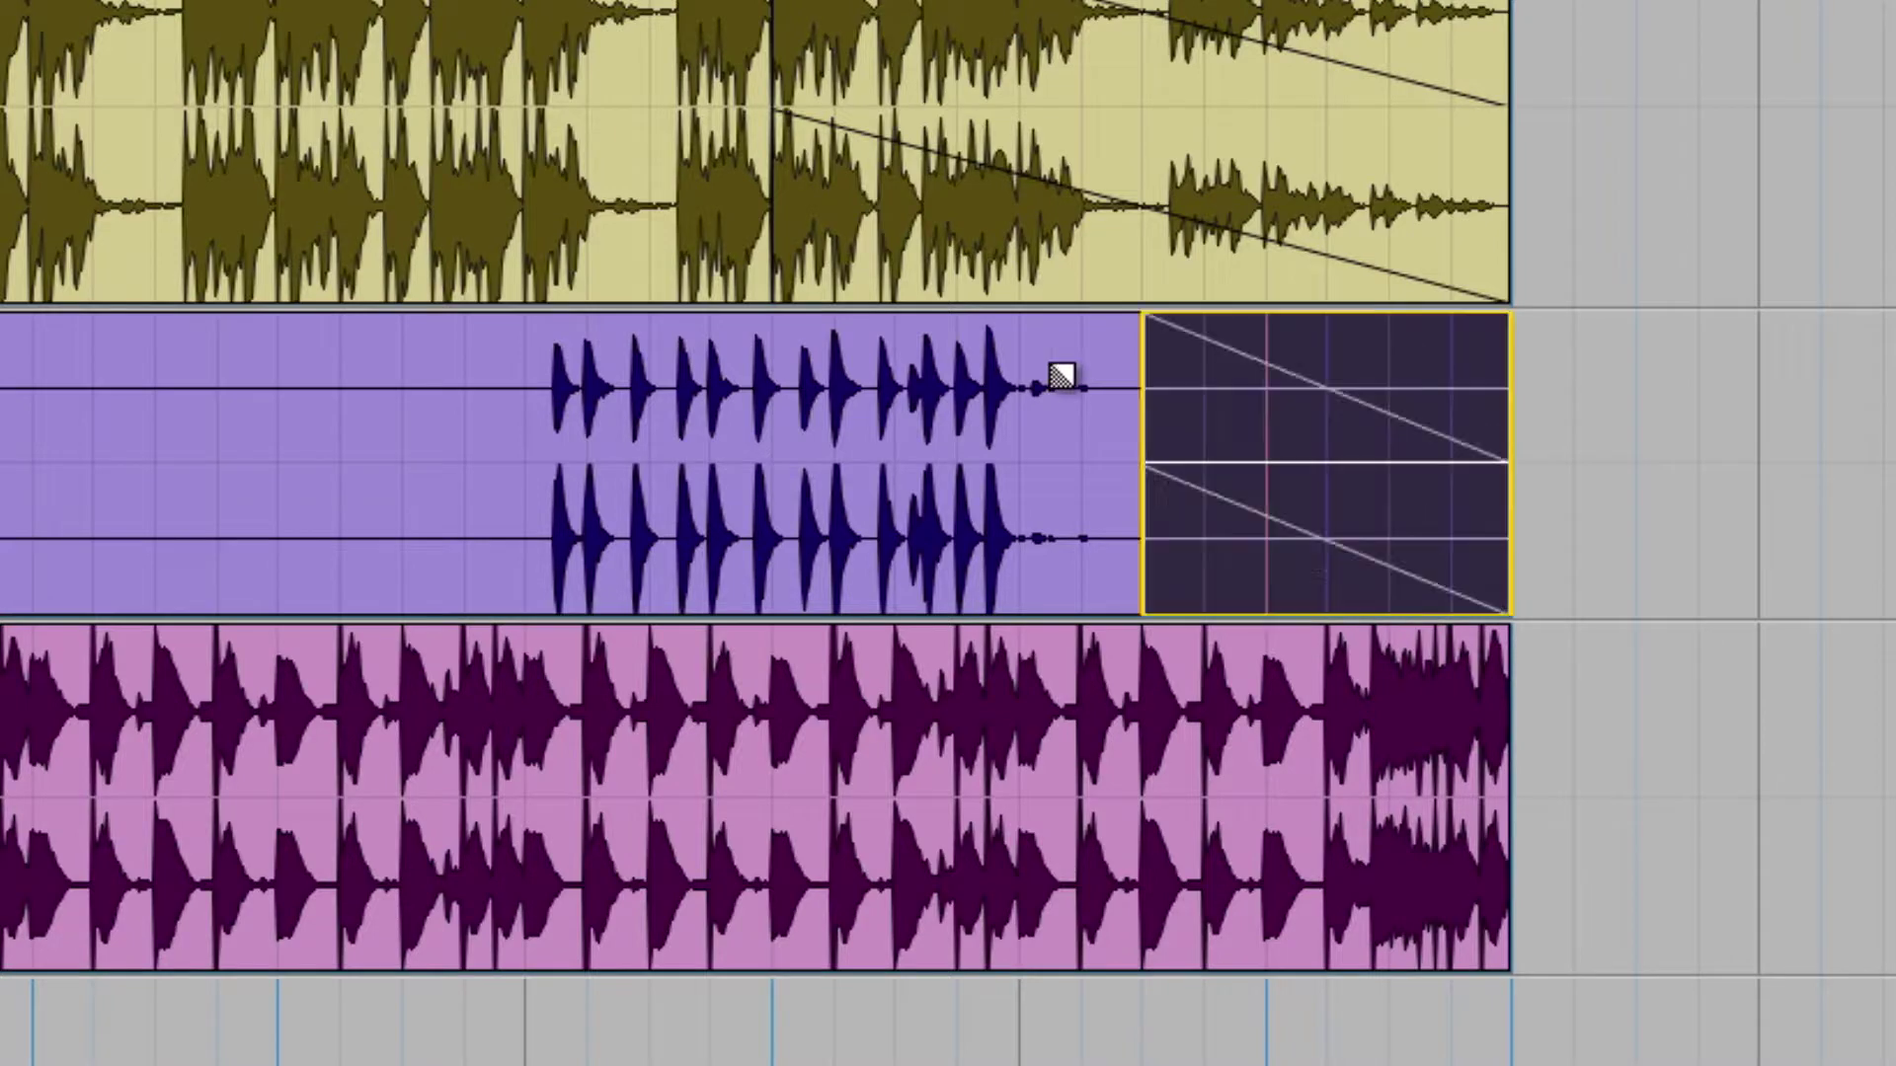
Step: Audition the soloed drum tracks from bar 6 to hear the fade-outs, and turn their solo off
left_click_drag(1489, 646, 709, 720)
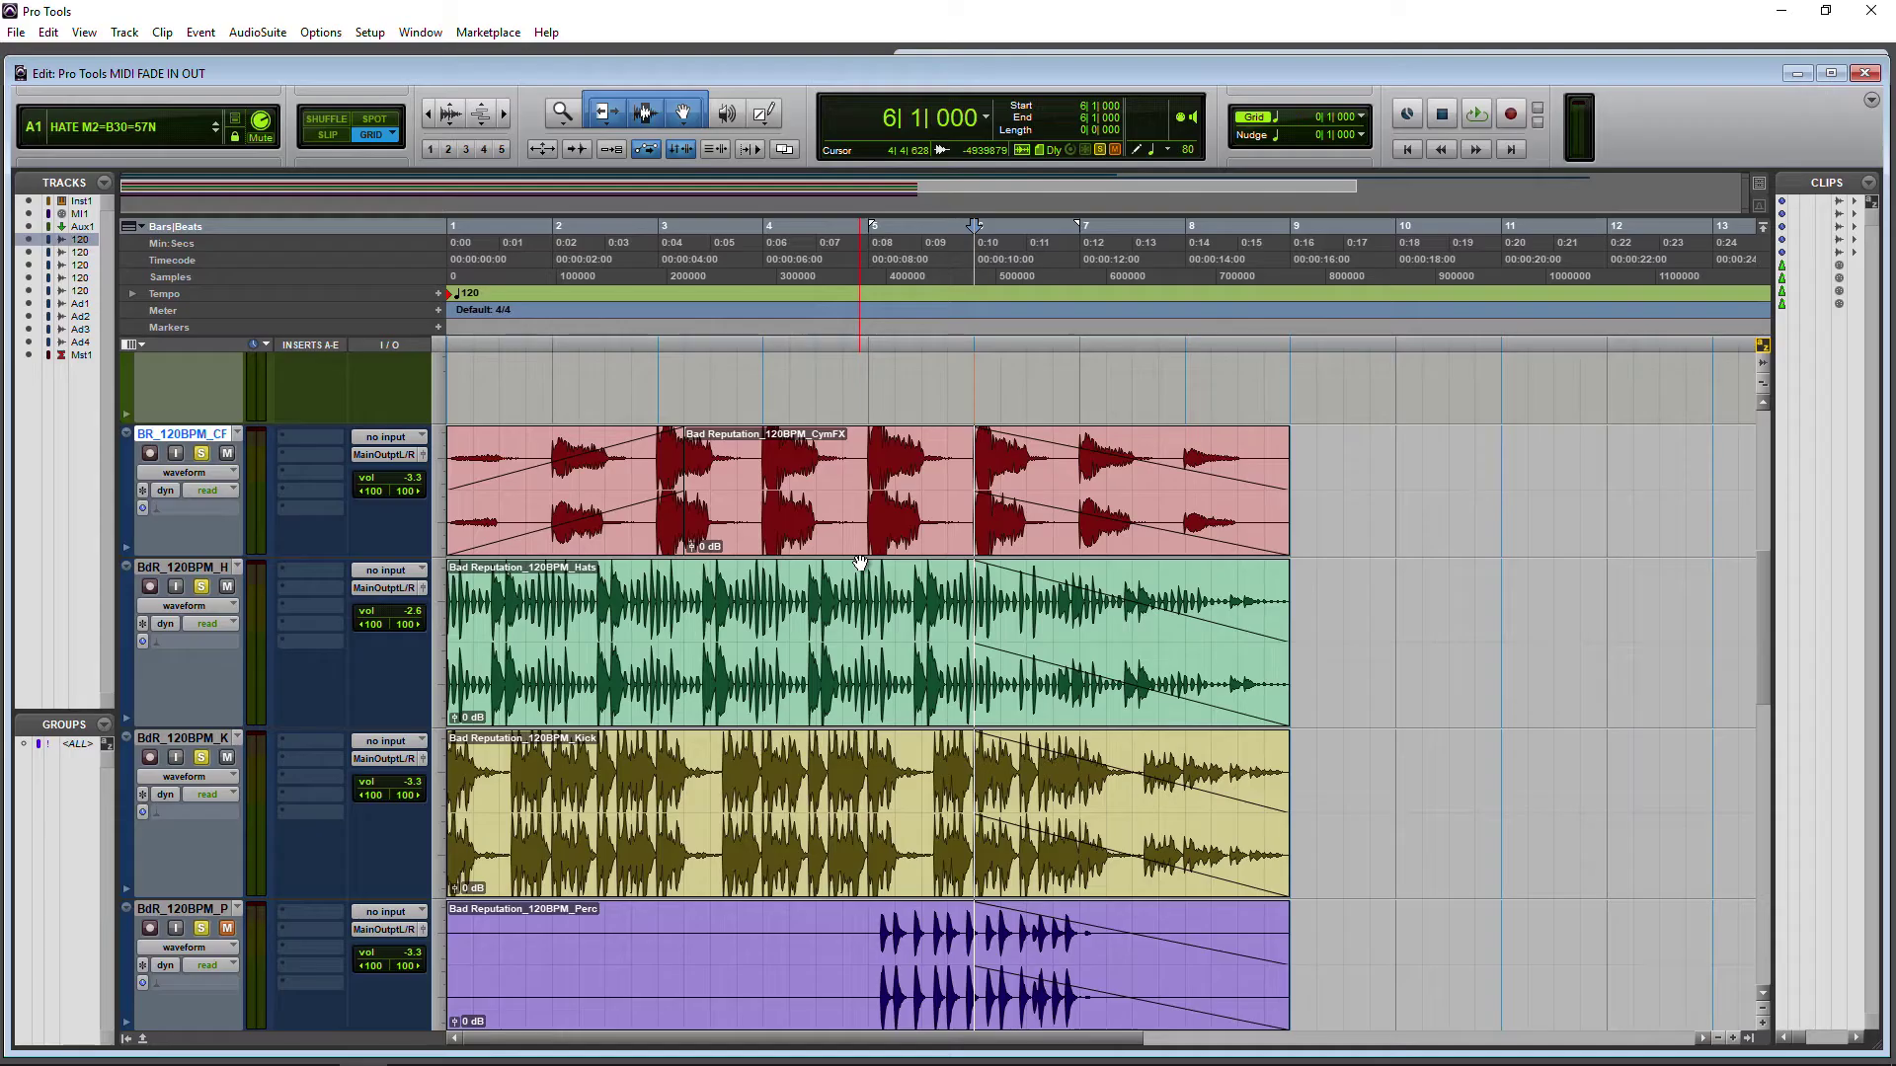
key("space")
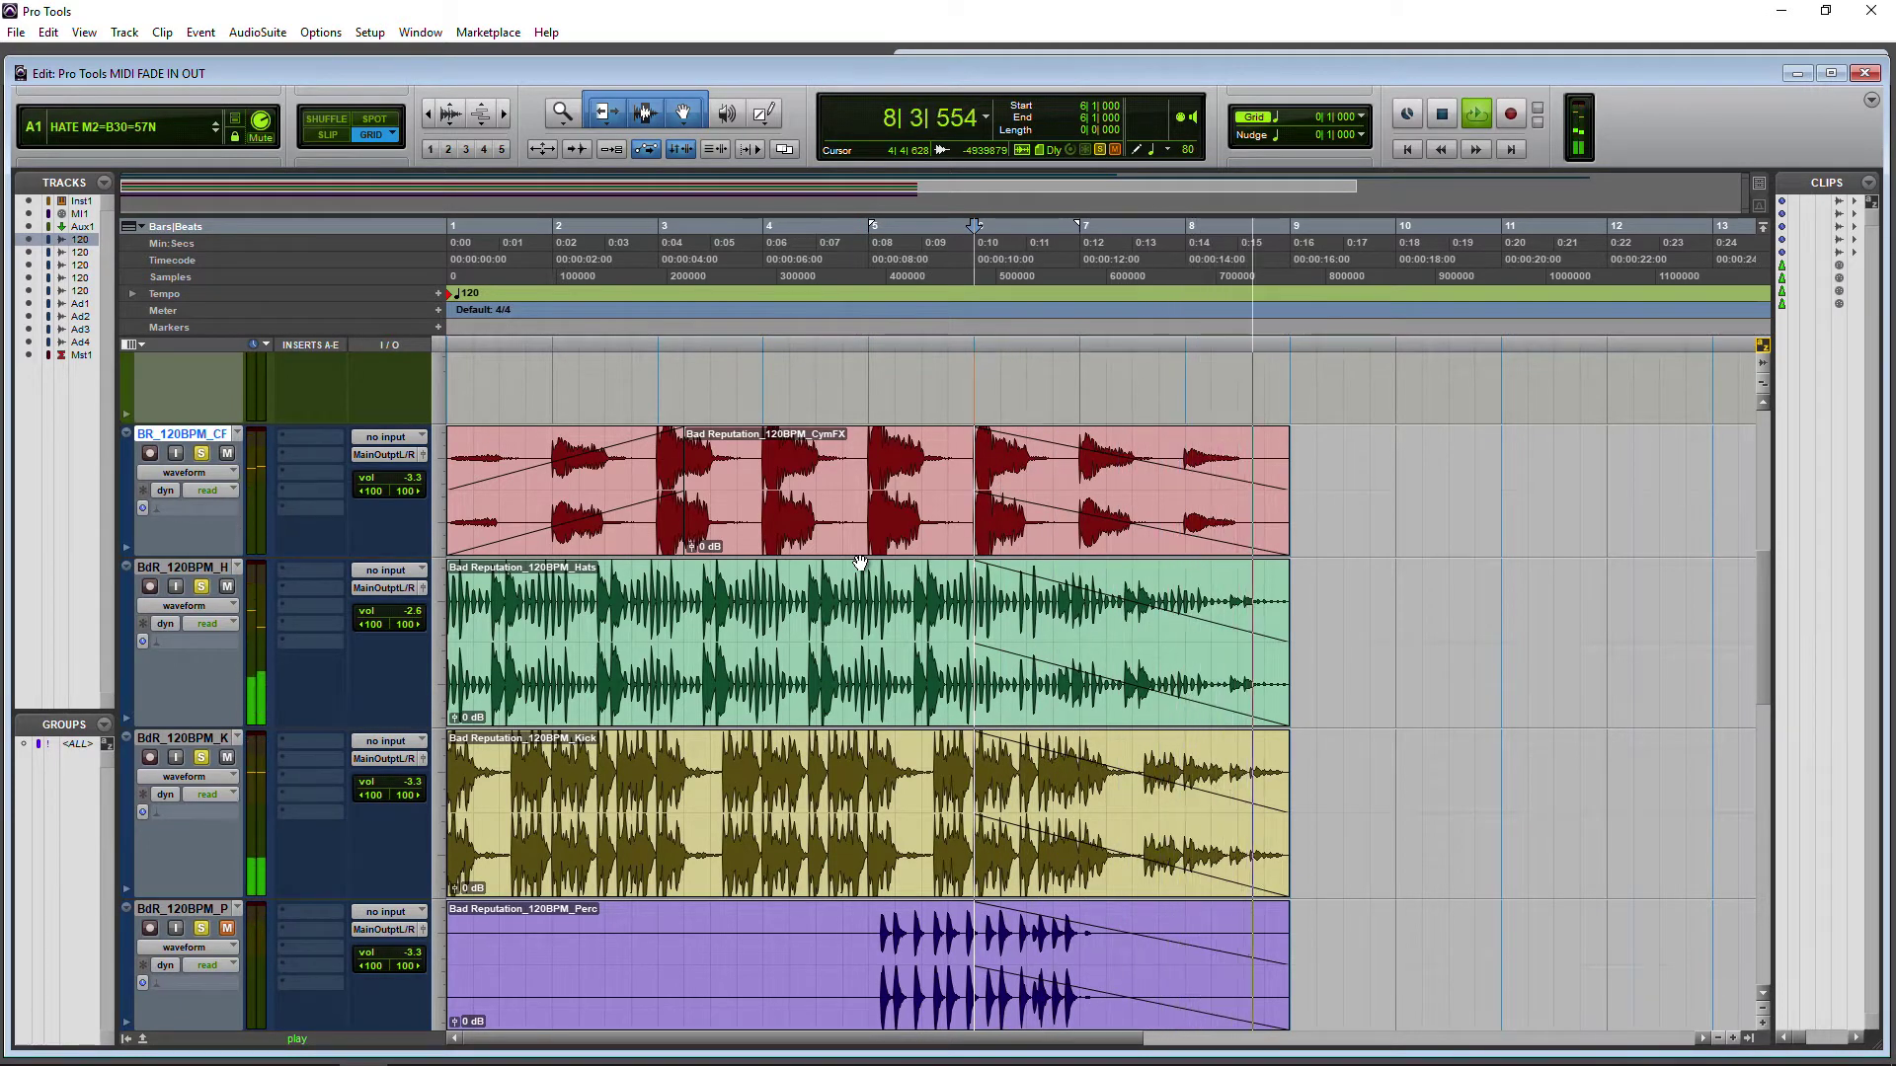
key("space")
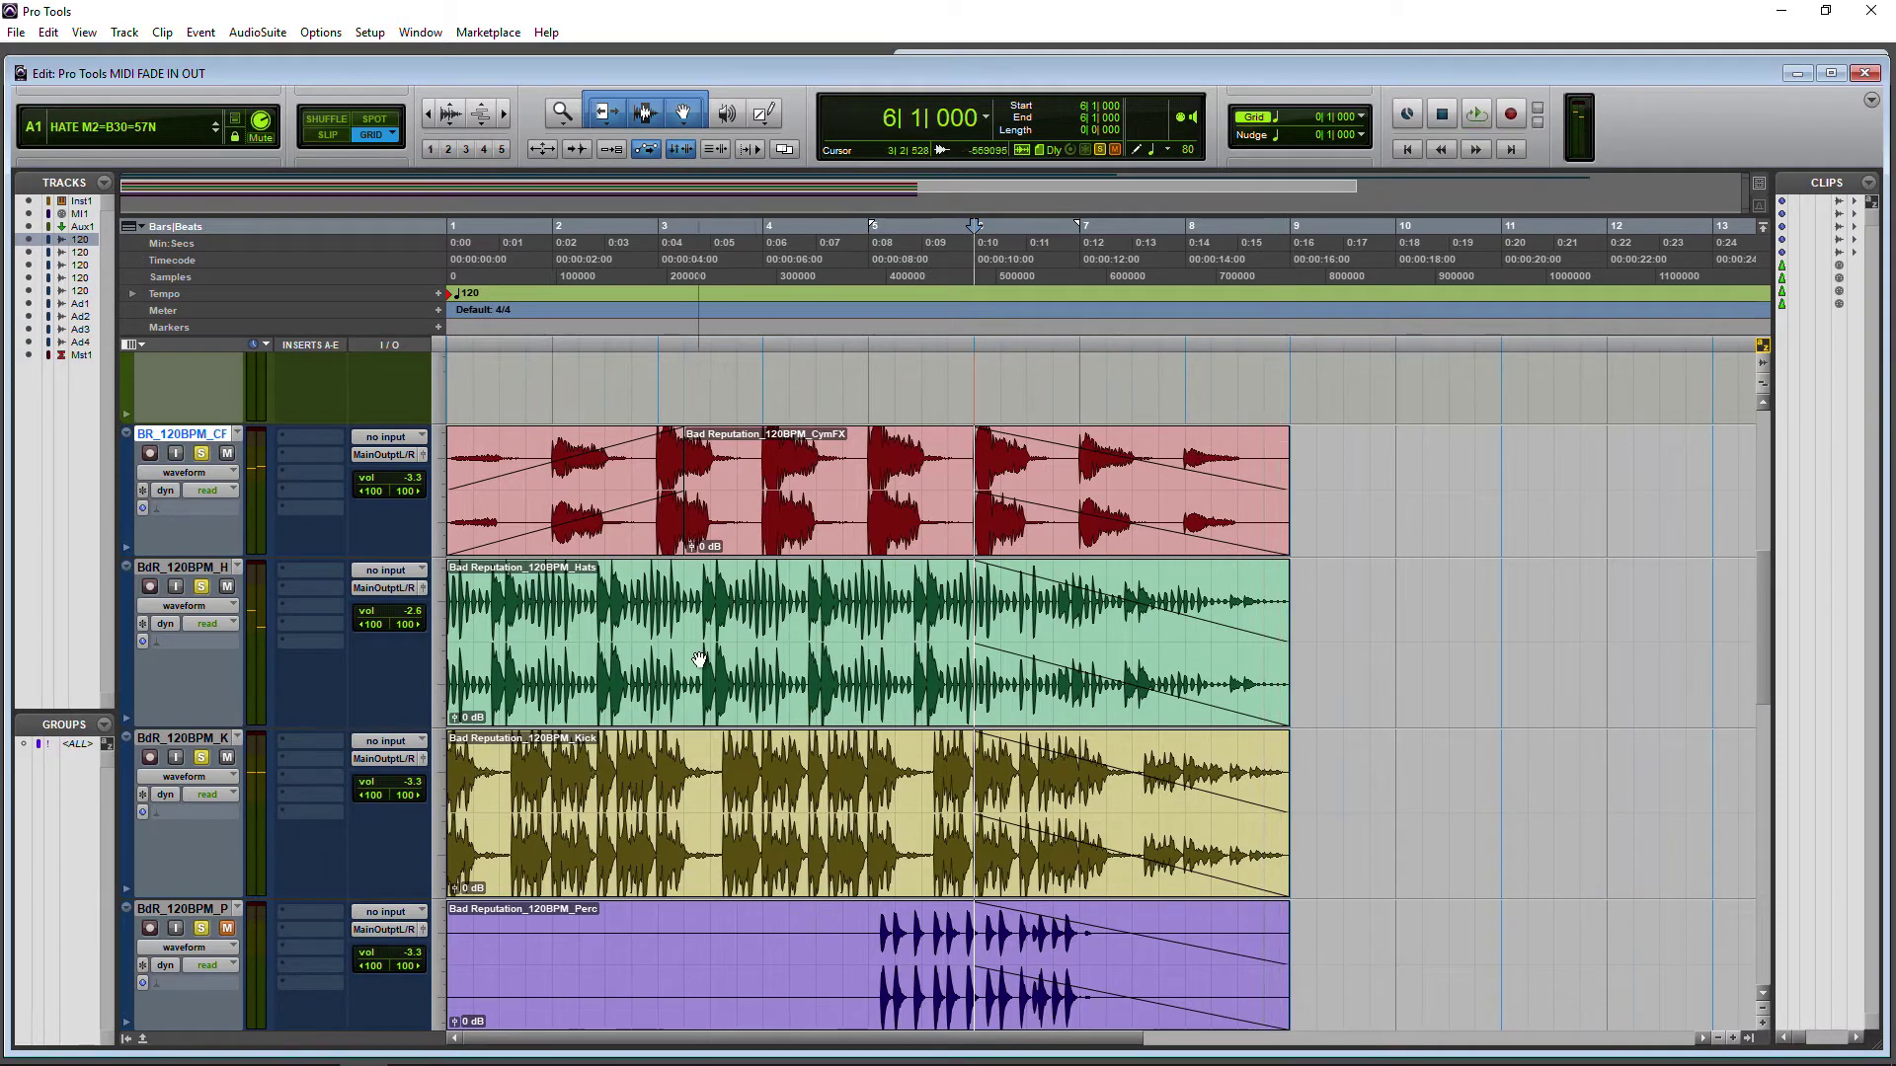
left_click(202, 453, "alt")
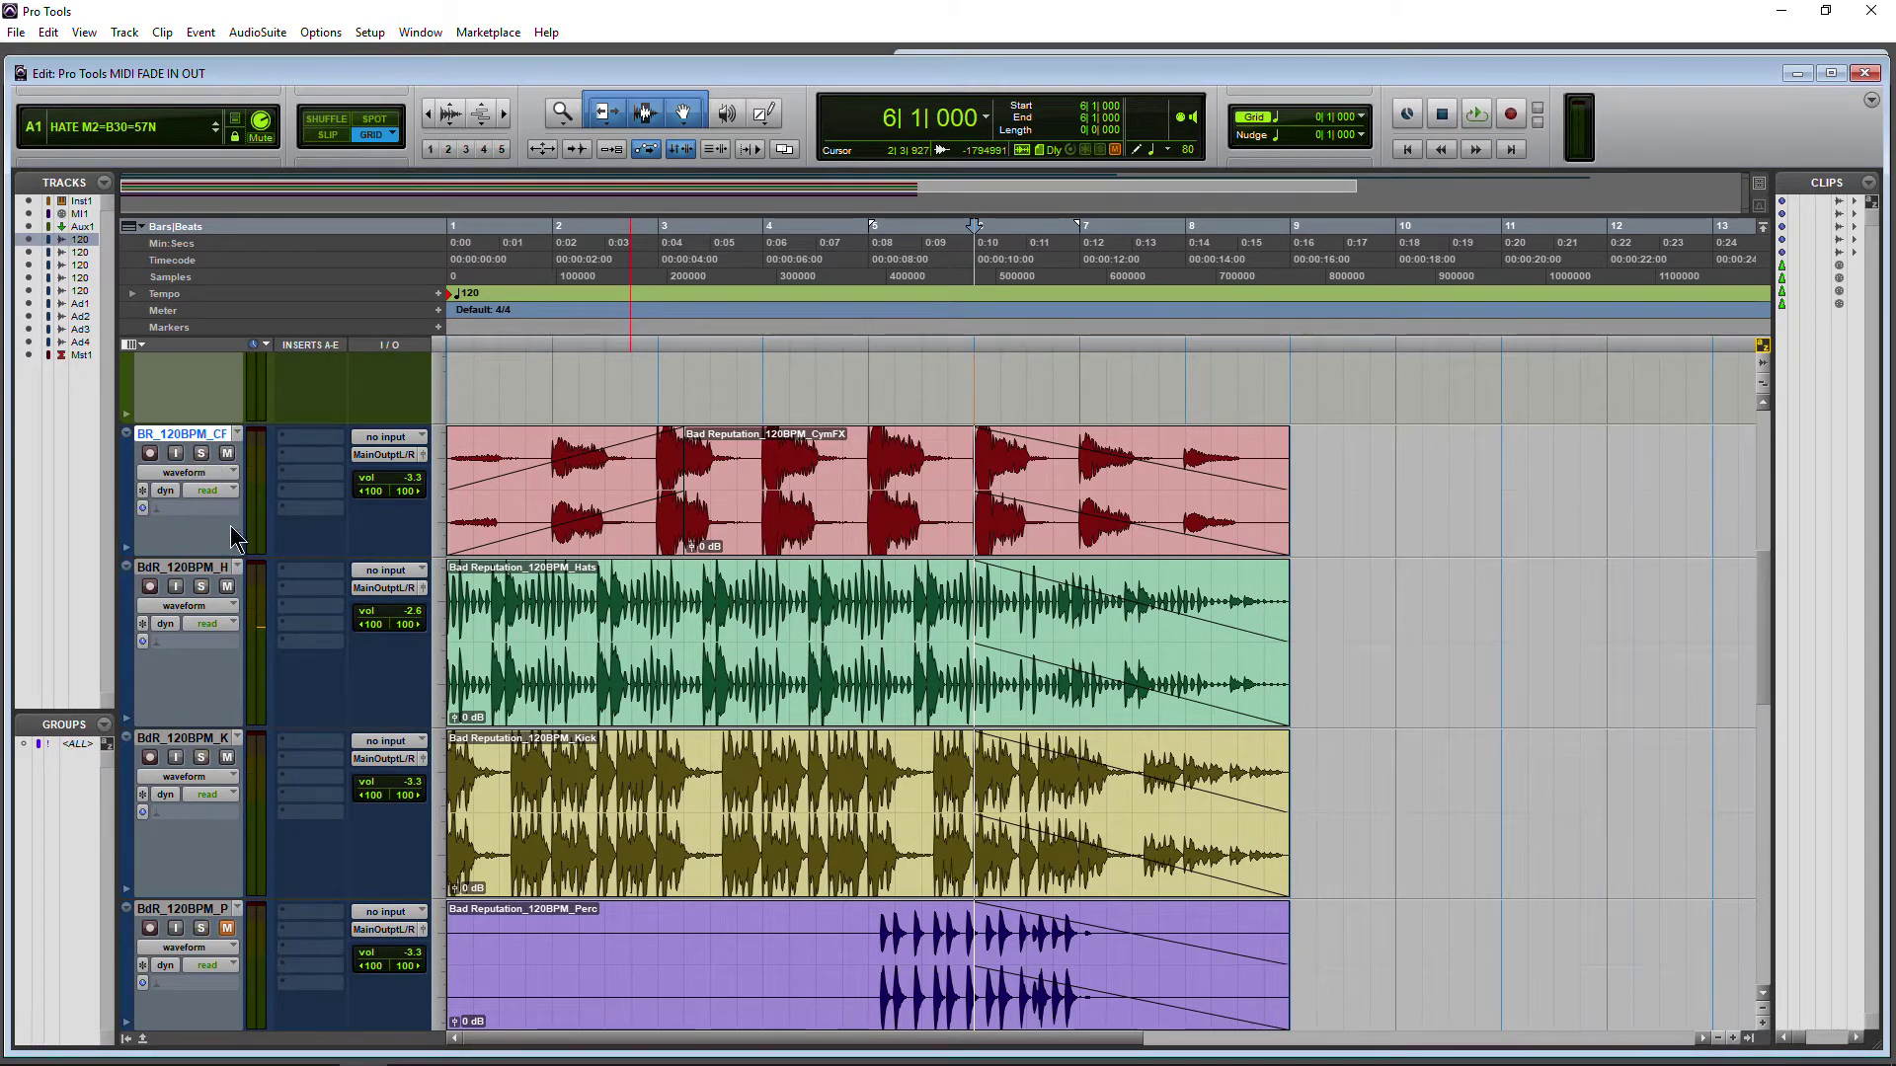
Step: Play the Inst 1 MIDI part from the session start and look at its Kontakt instrument window
scroll(352, 842, "up", 5)
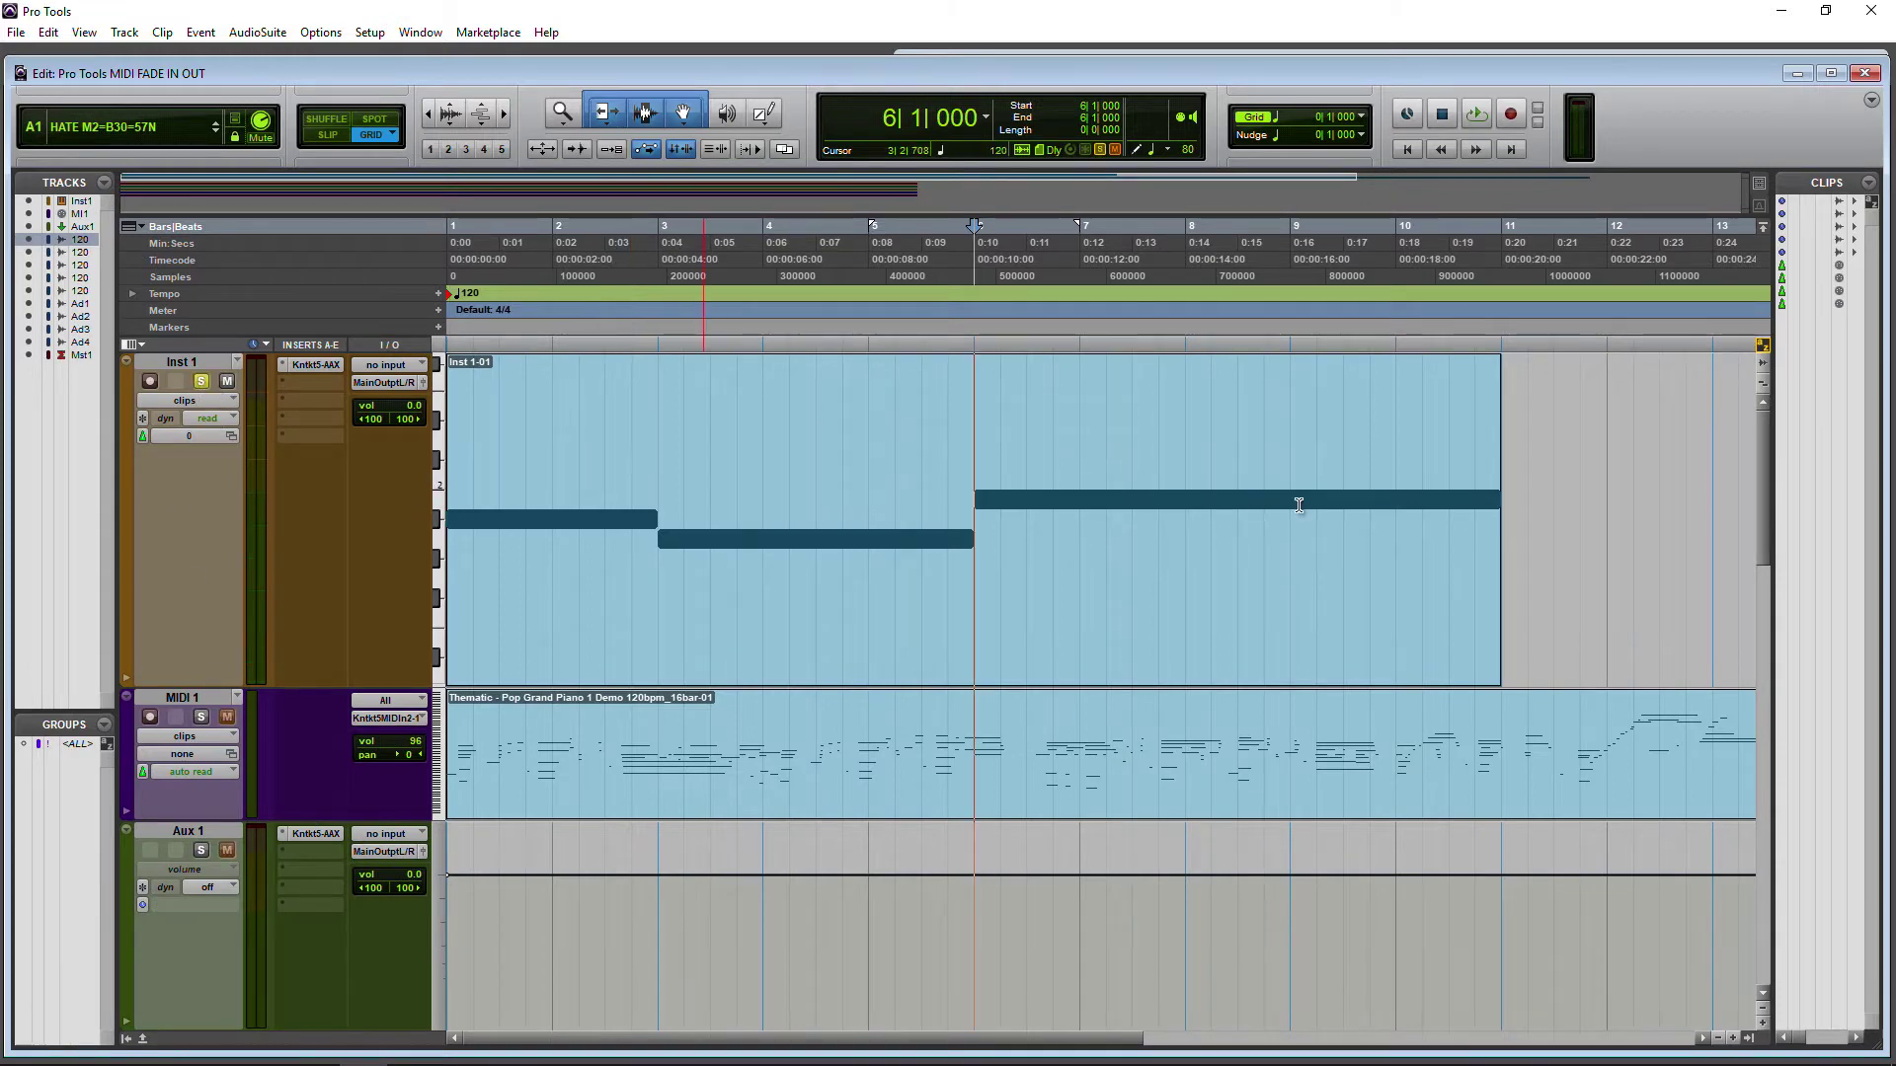
left_click(1407, 150)
key("space")
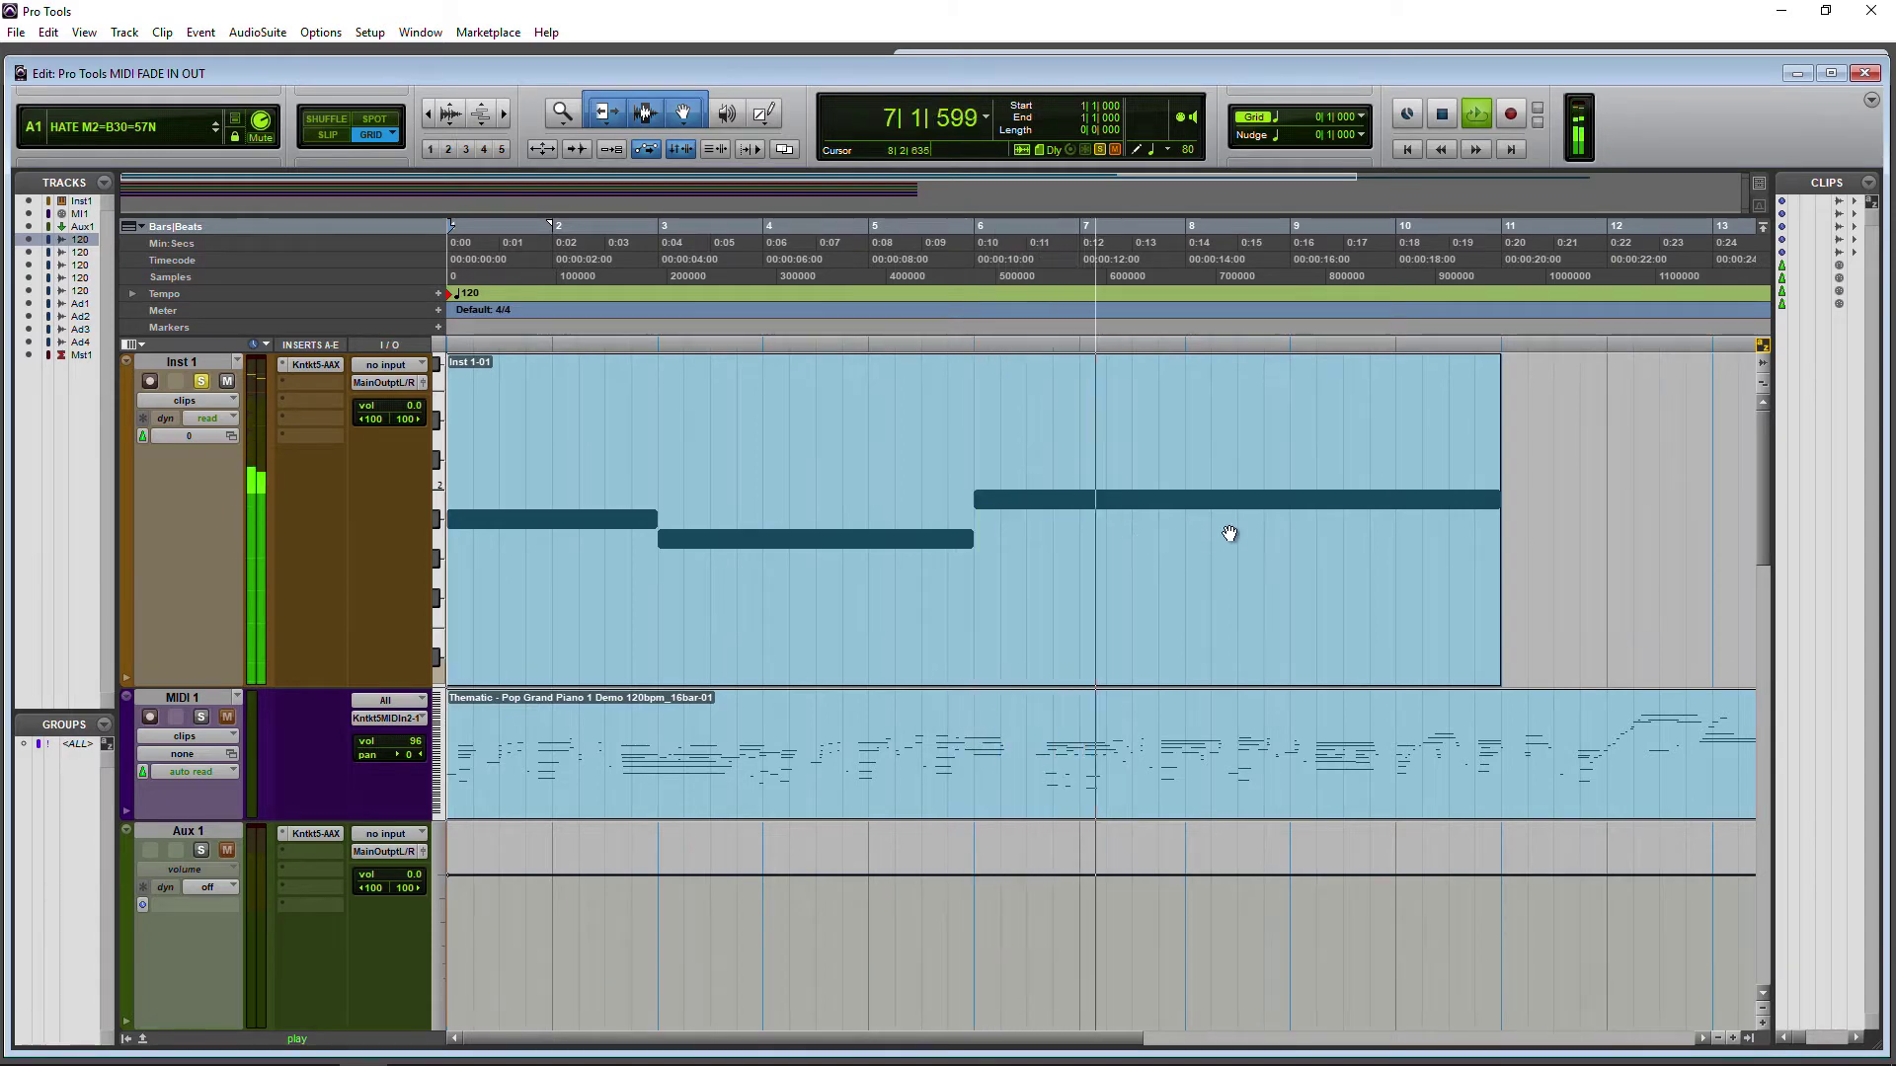
left_click(1401, 147)
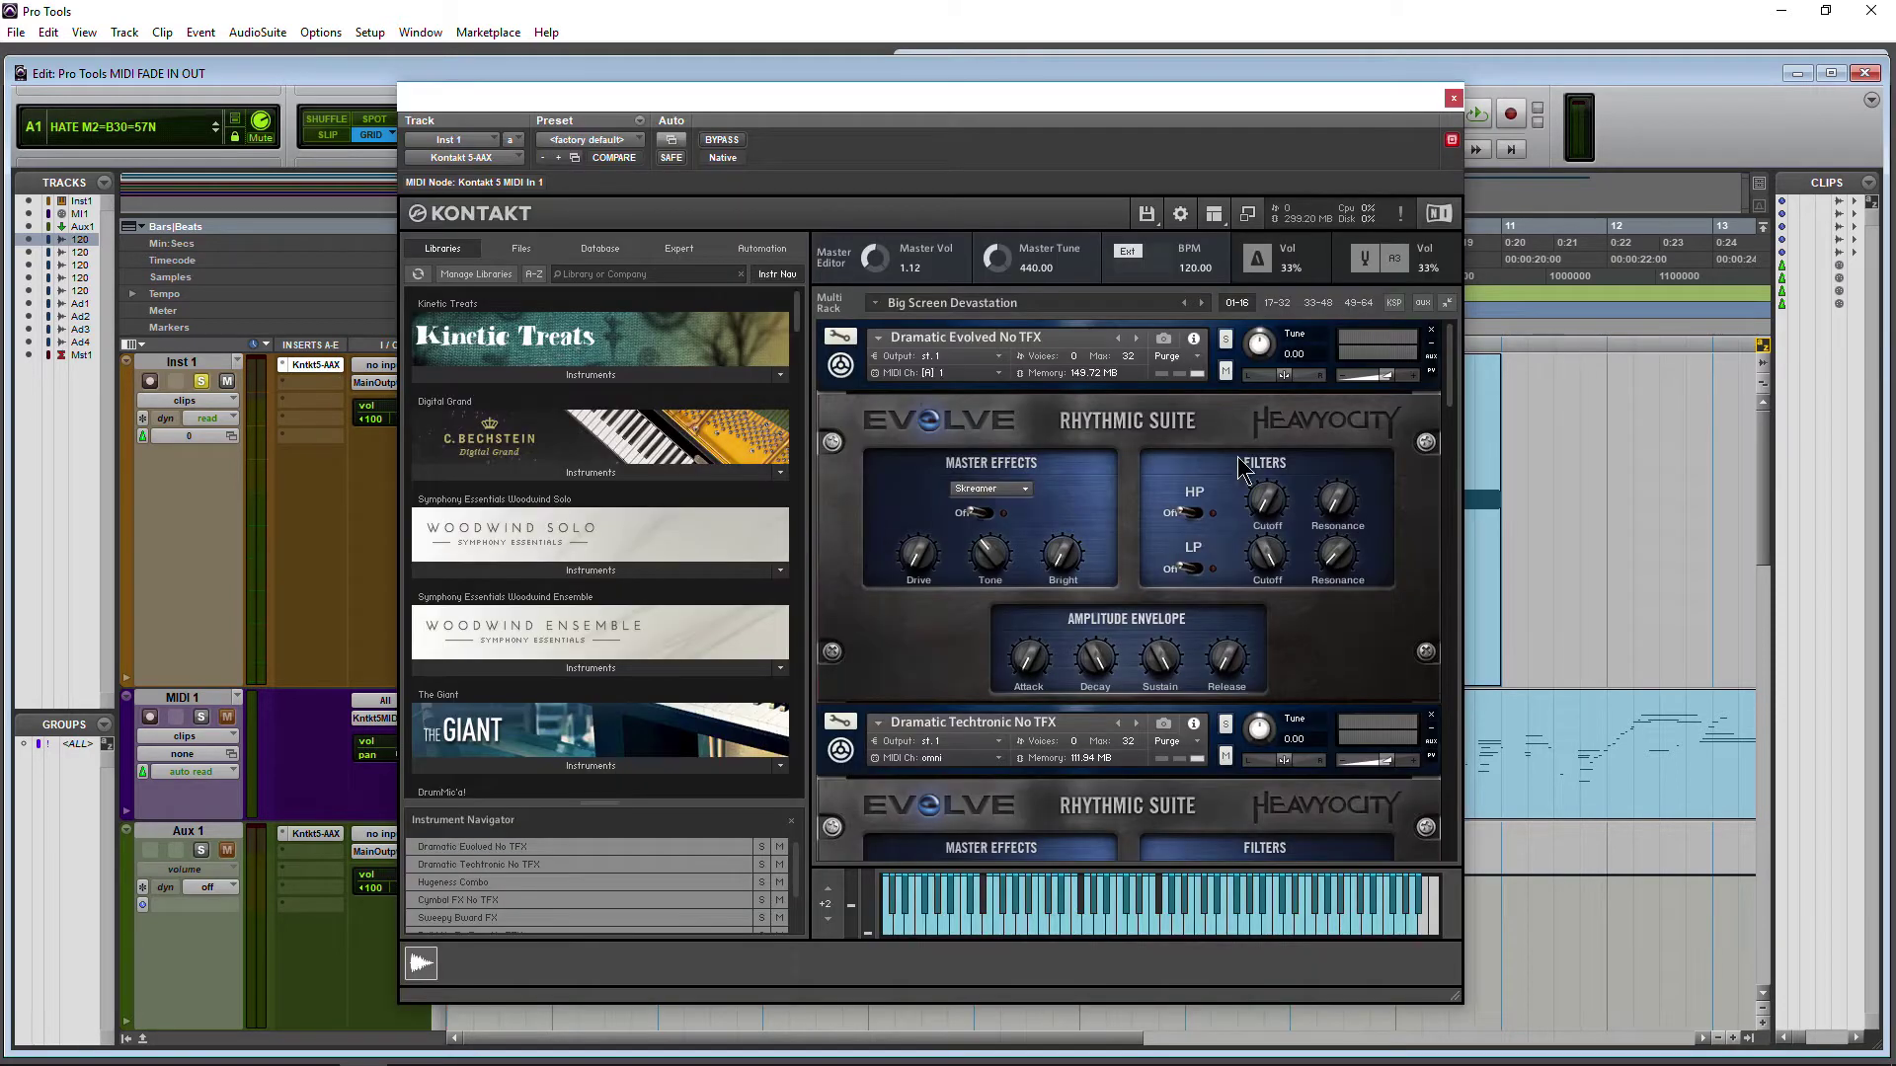
left_click(1454, 97)
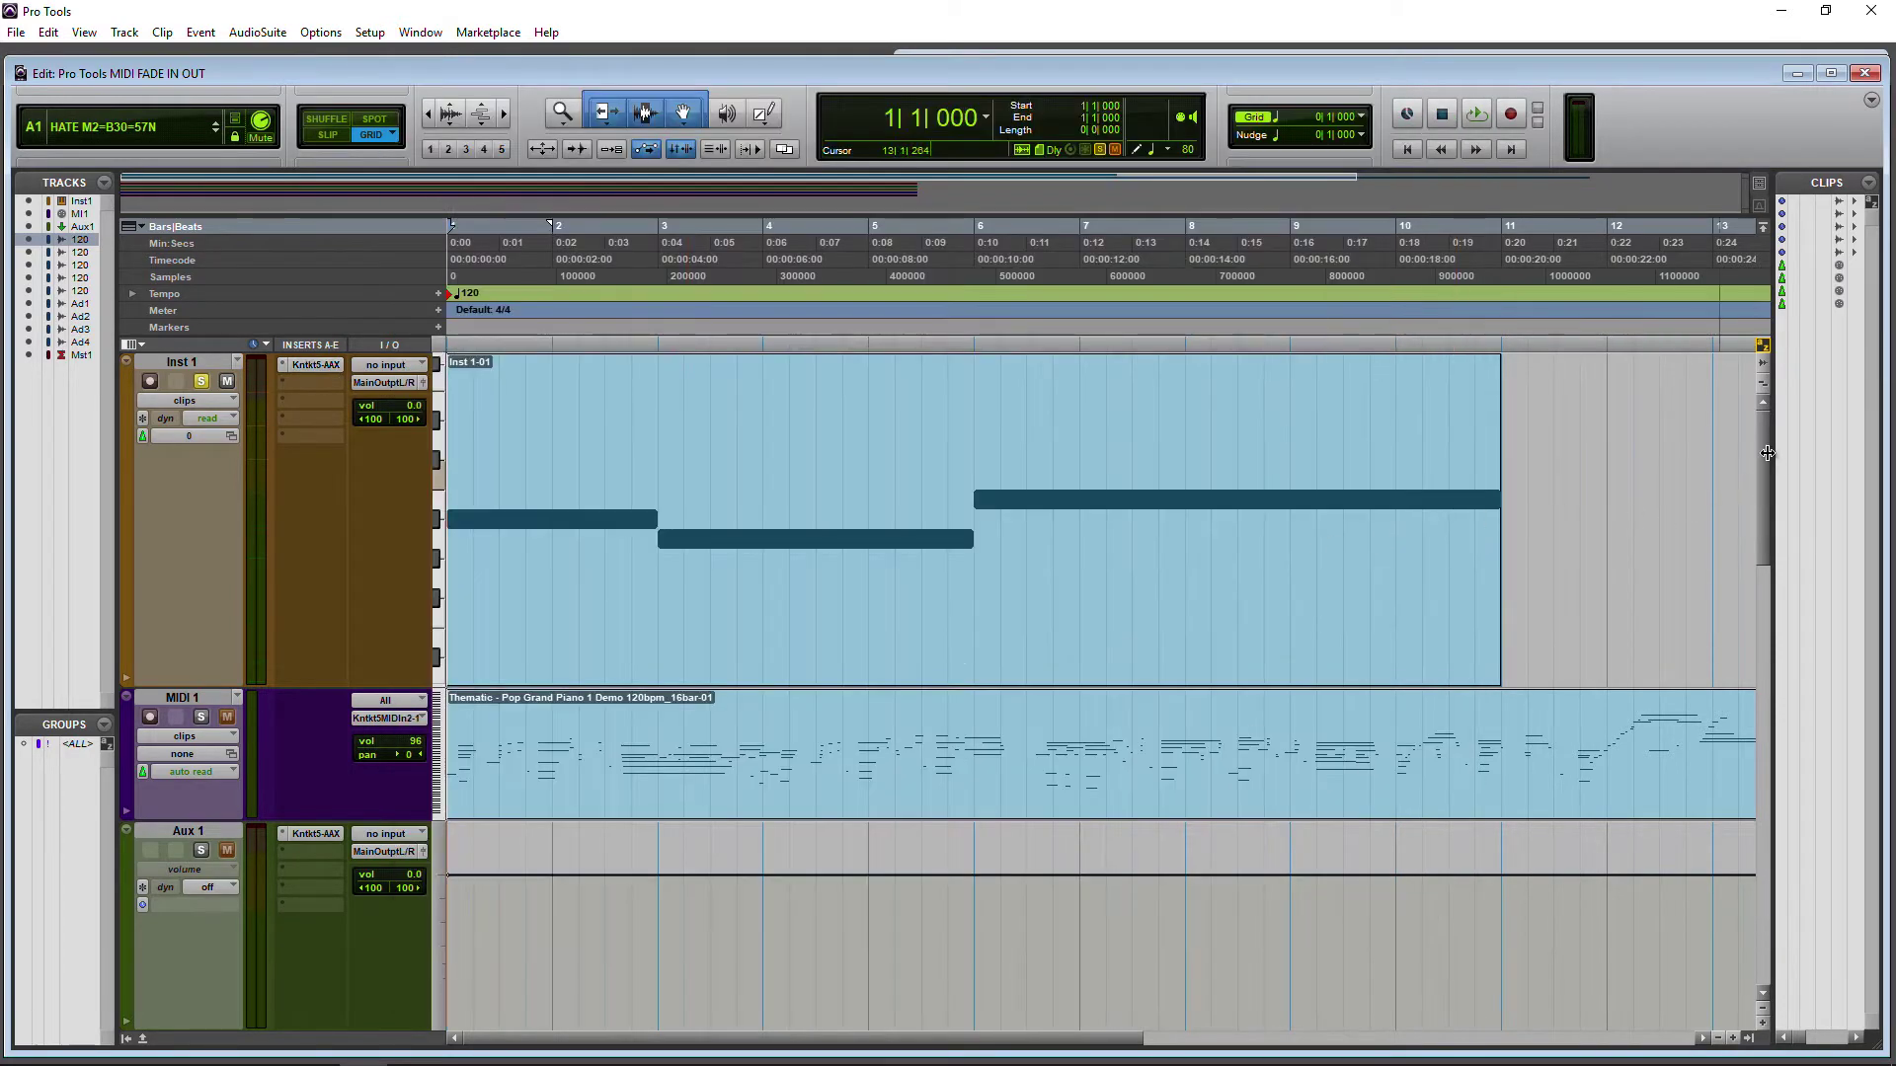
Step: Make the Inst 1 track slightly taller and select the track
left_click_drag(1764, 454, 1753, 448)
left_click_drag(199, 686, 200, 704)
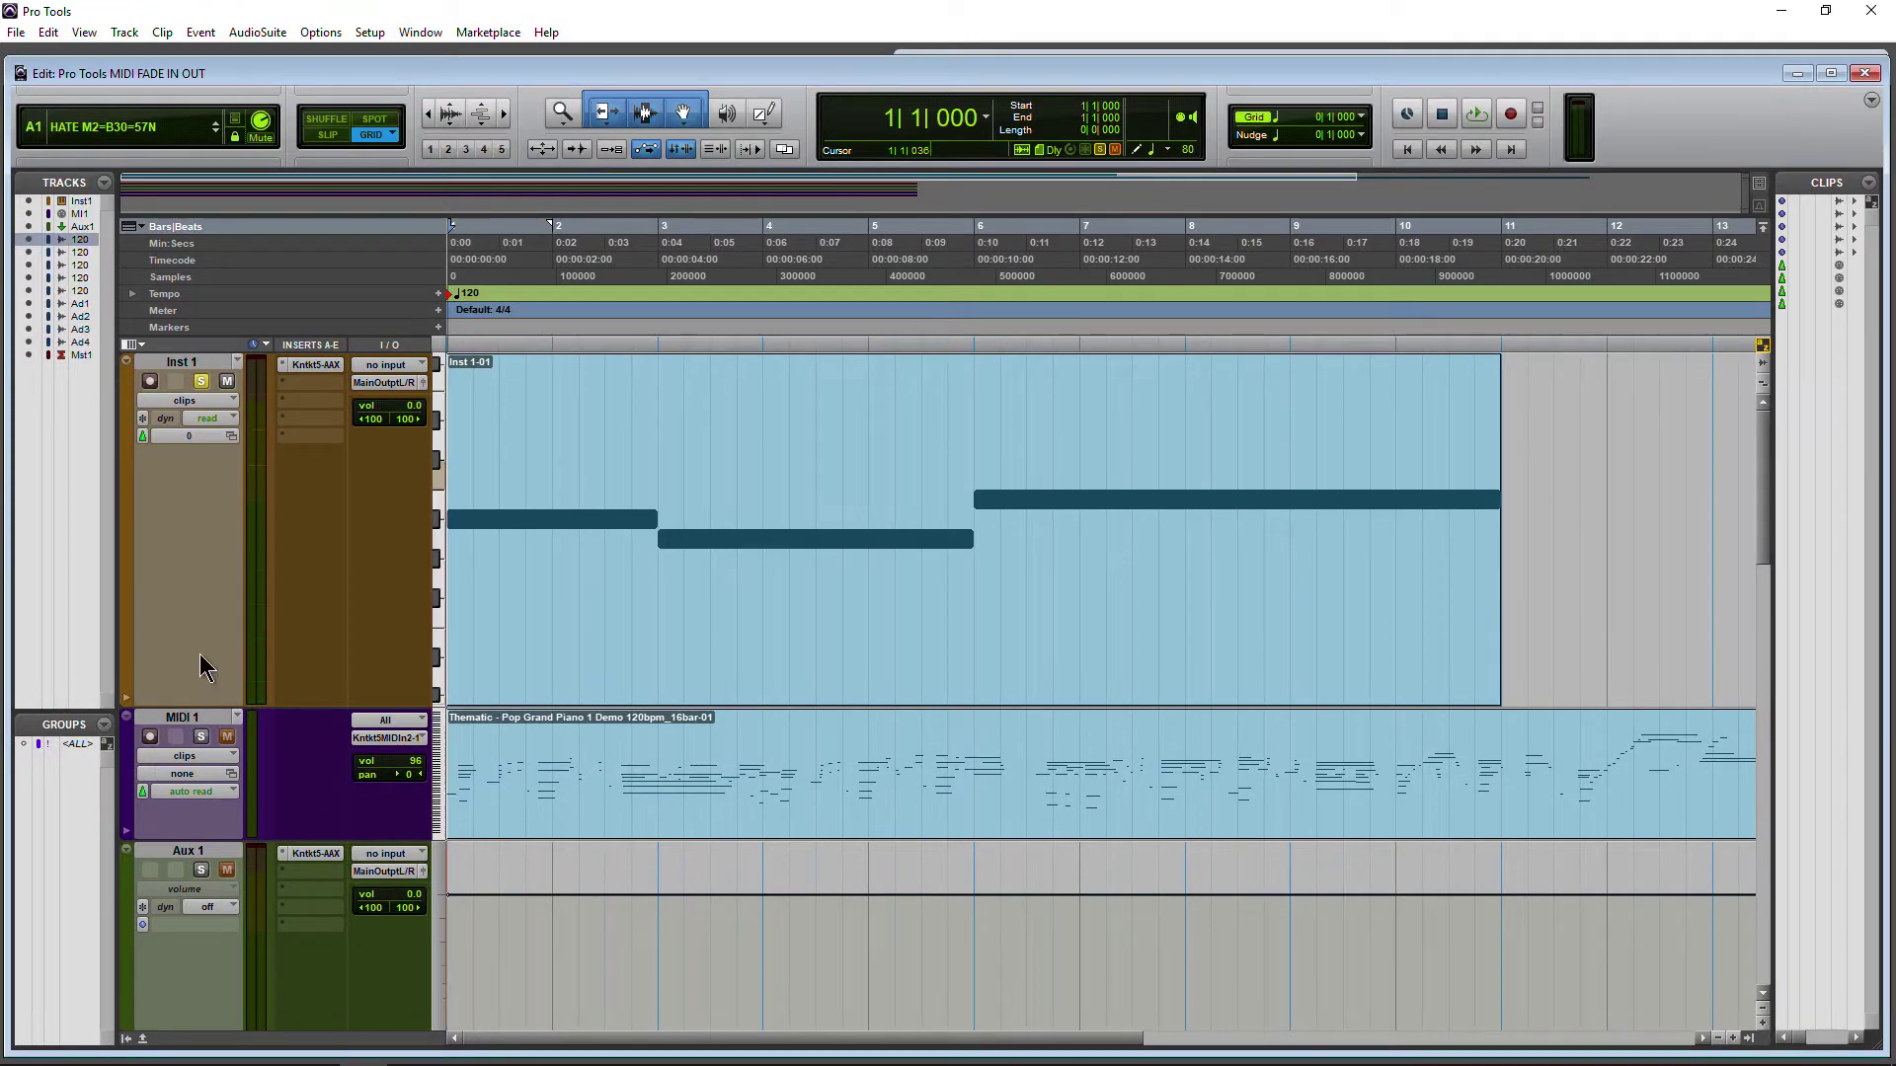
left_click(201, 361)
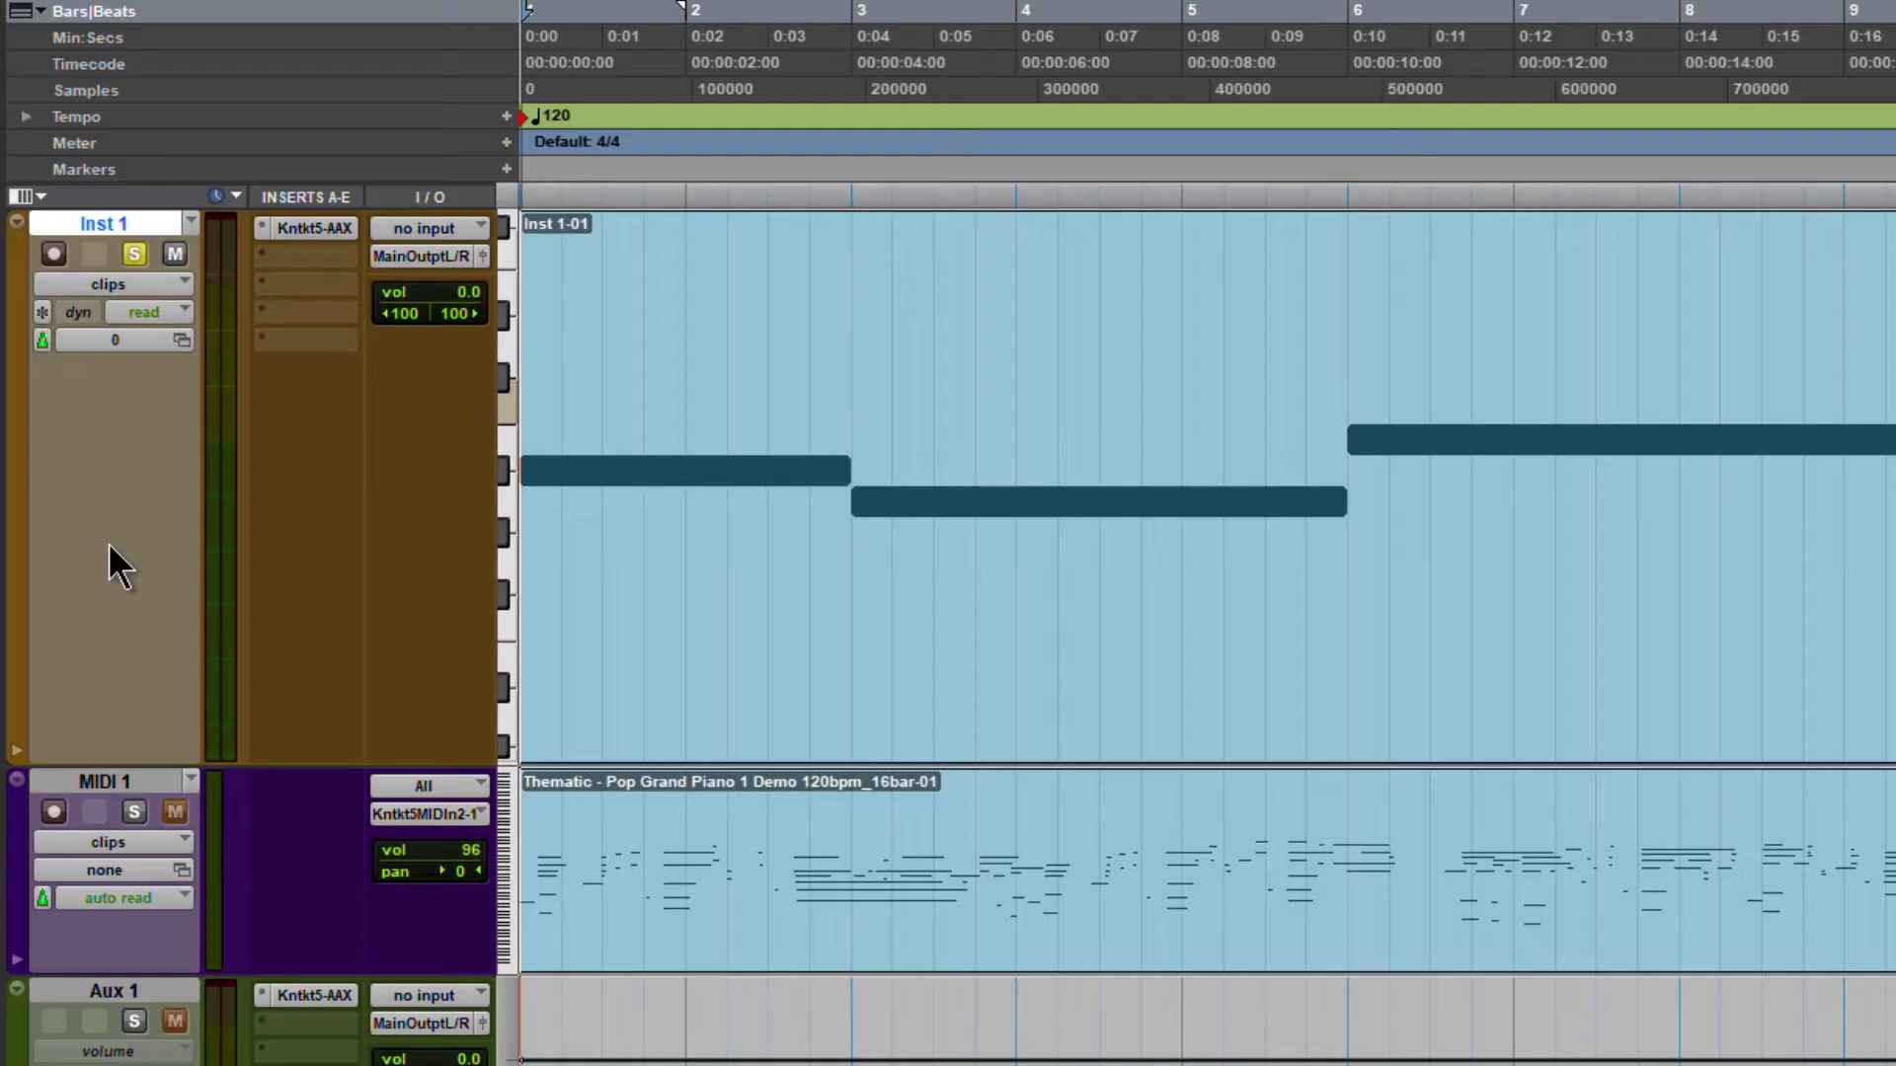
Step: Show an automation lane beneath the Inst 1 track with audio volume as its displayed parameter
left_click(175, 283)
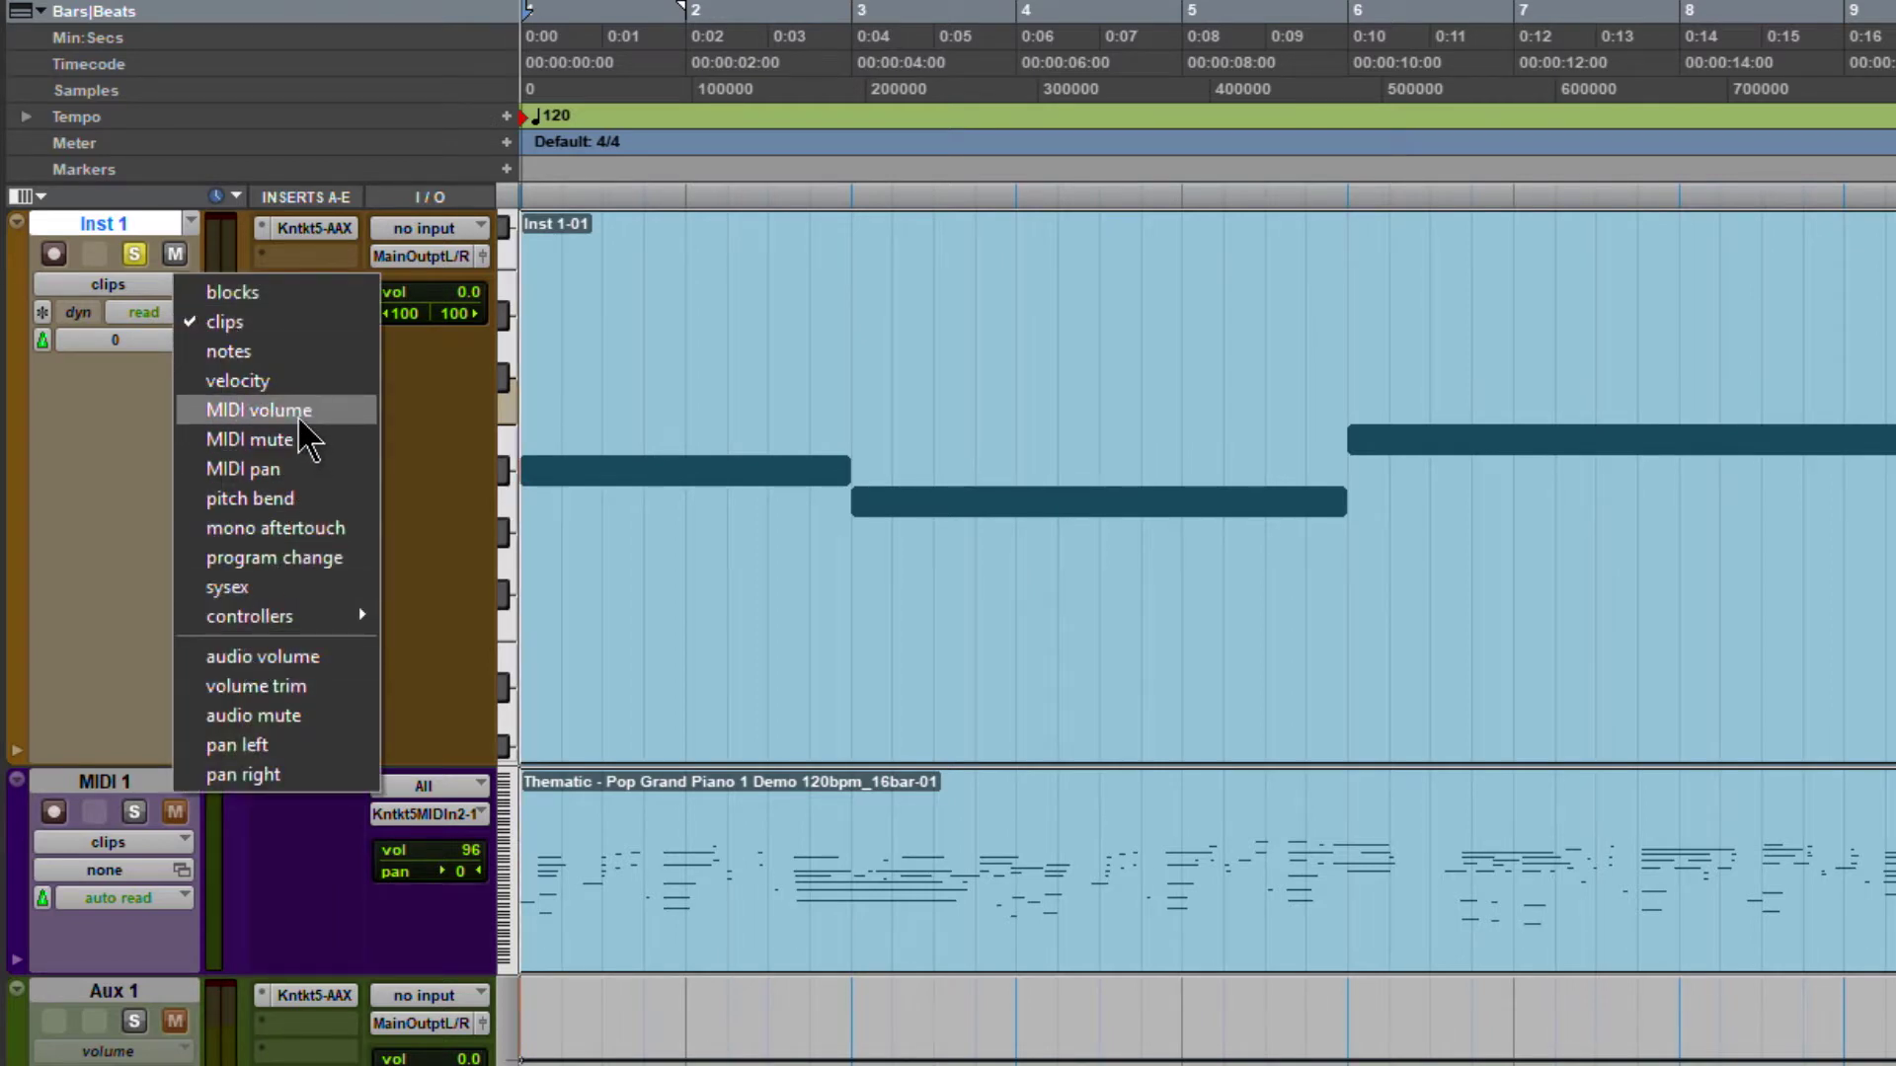
left_click(71, 509)
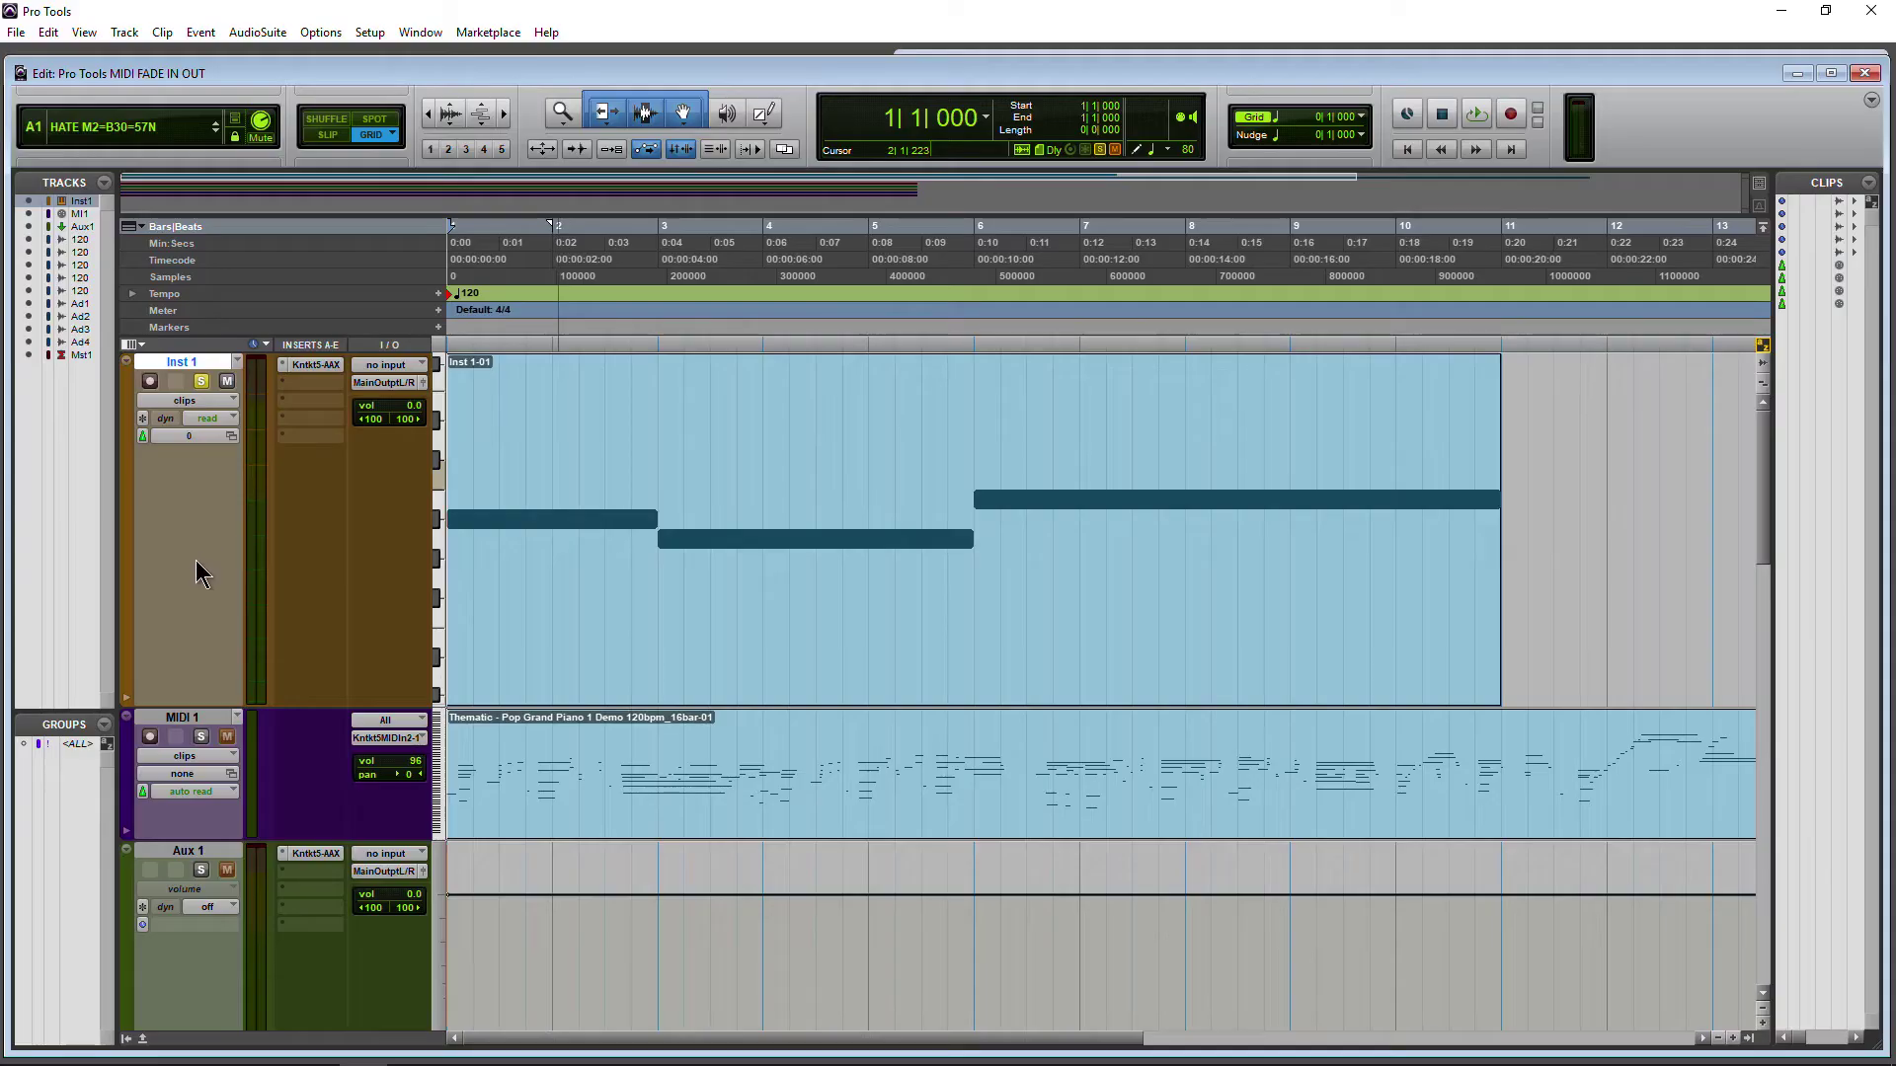
left_click(127, 698)
left_click(270, 730)
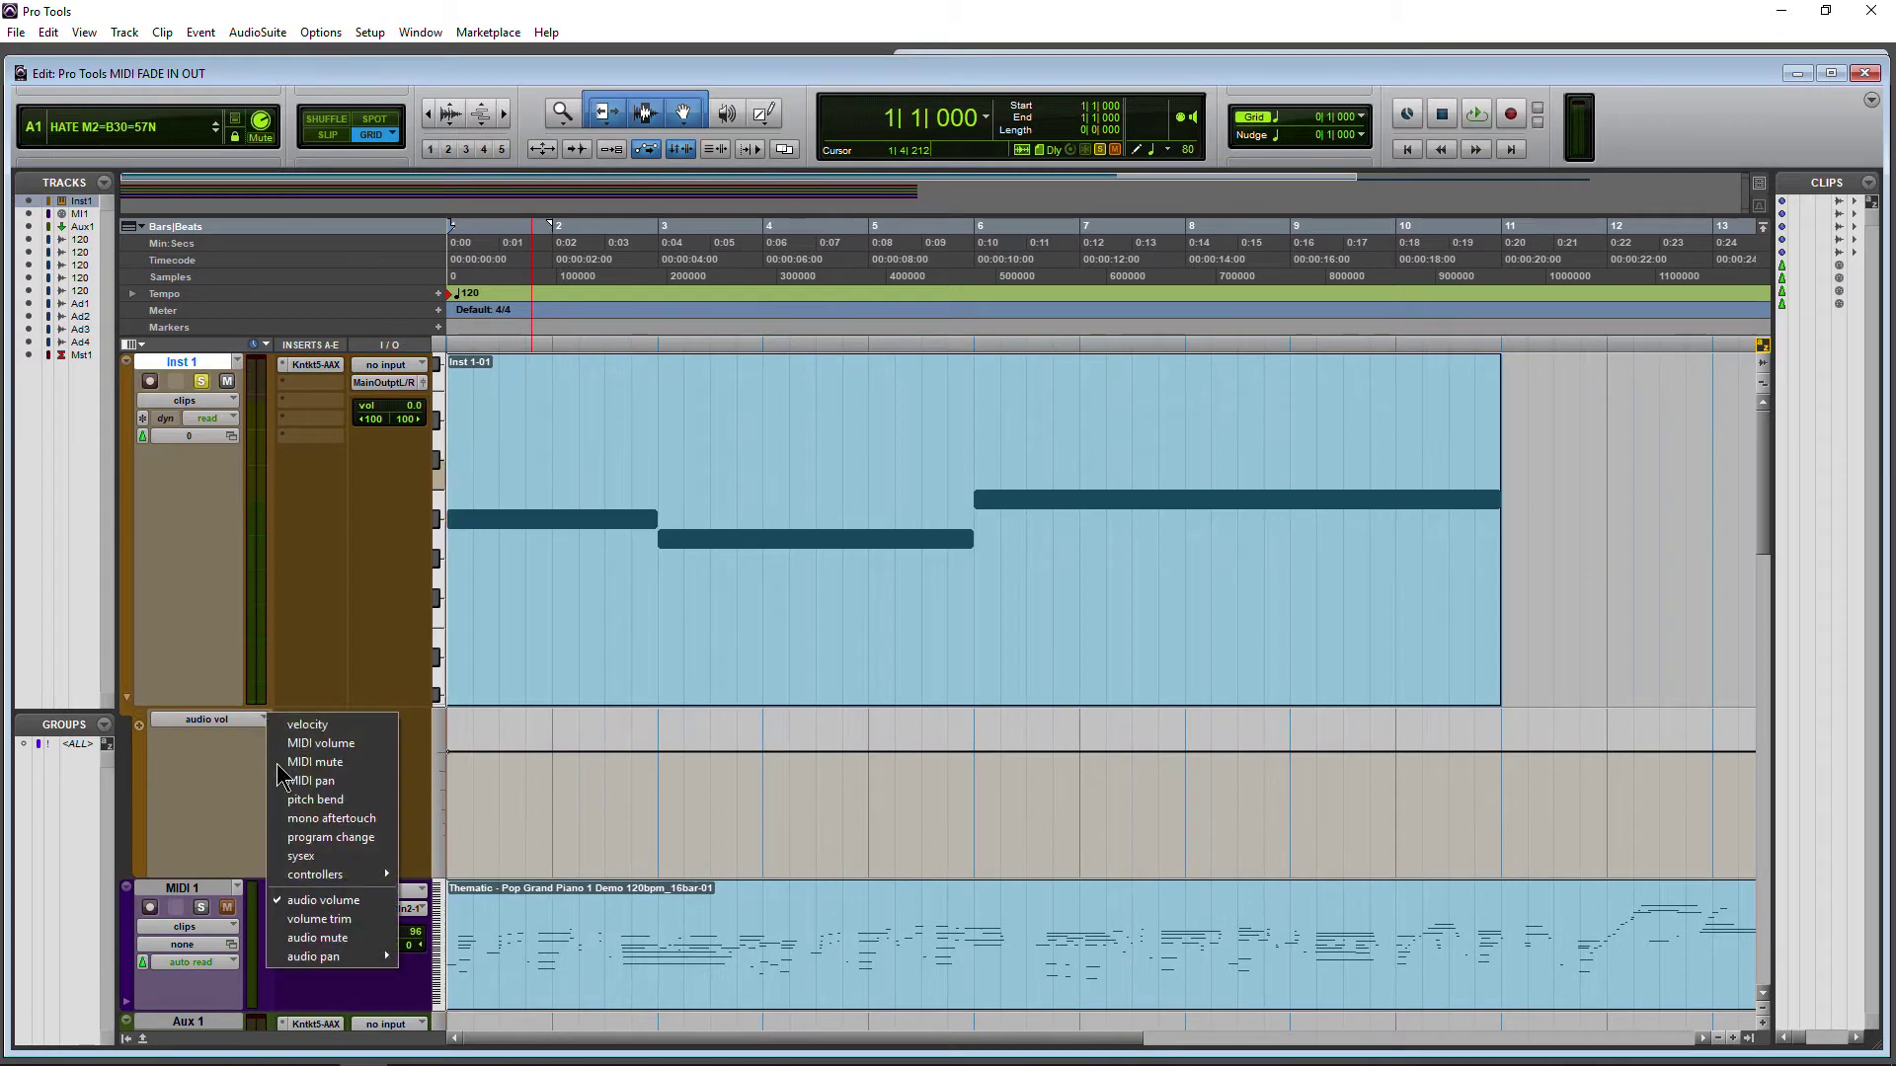
left_click(310, 893)
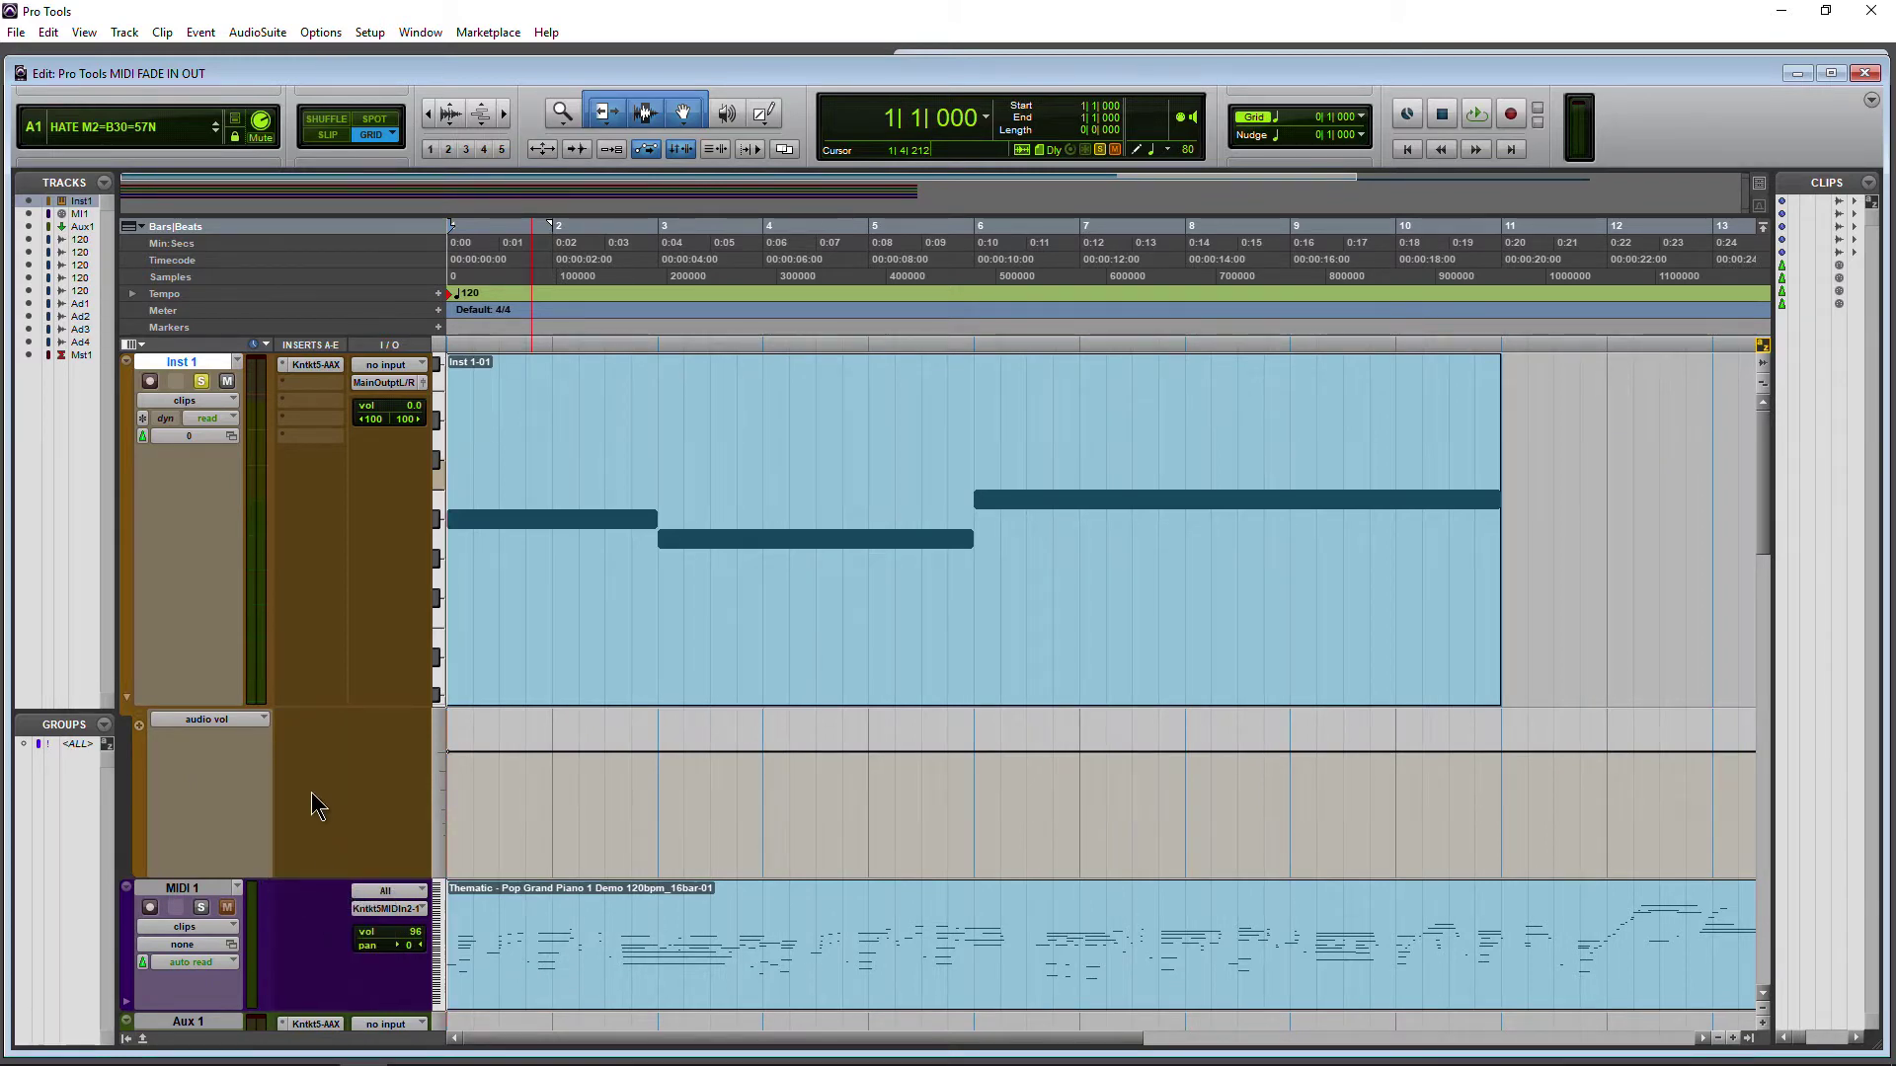
Step: Try a Free Hand pencil curve over the first bars of the Inst 1 audio volume lane and undo it
left_click(768, 115)
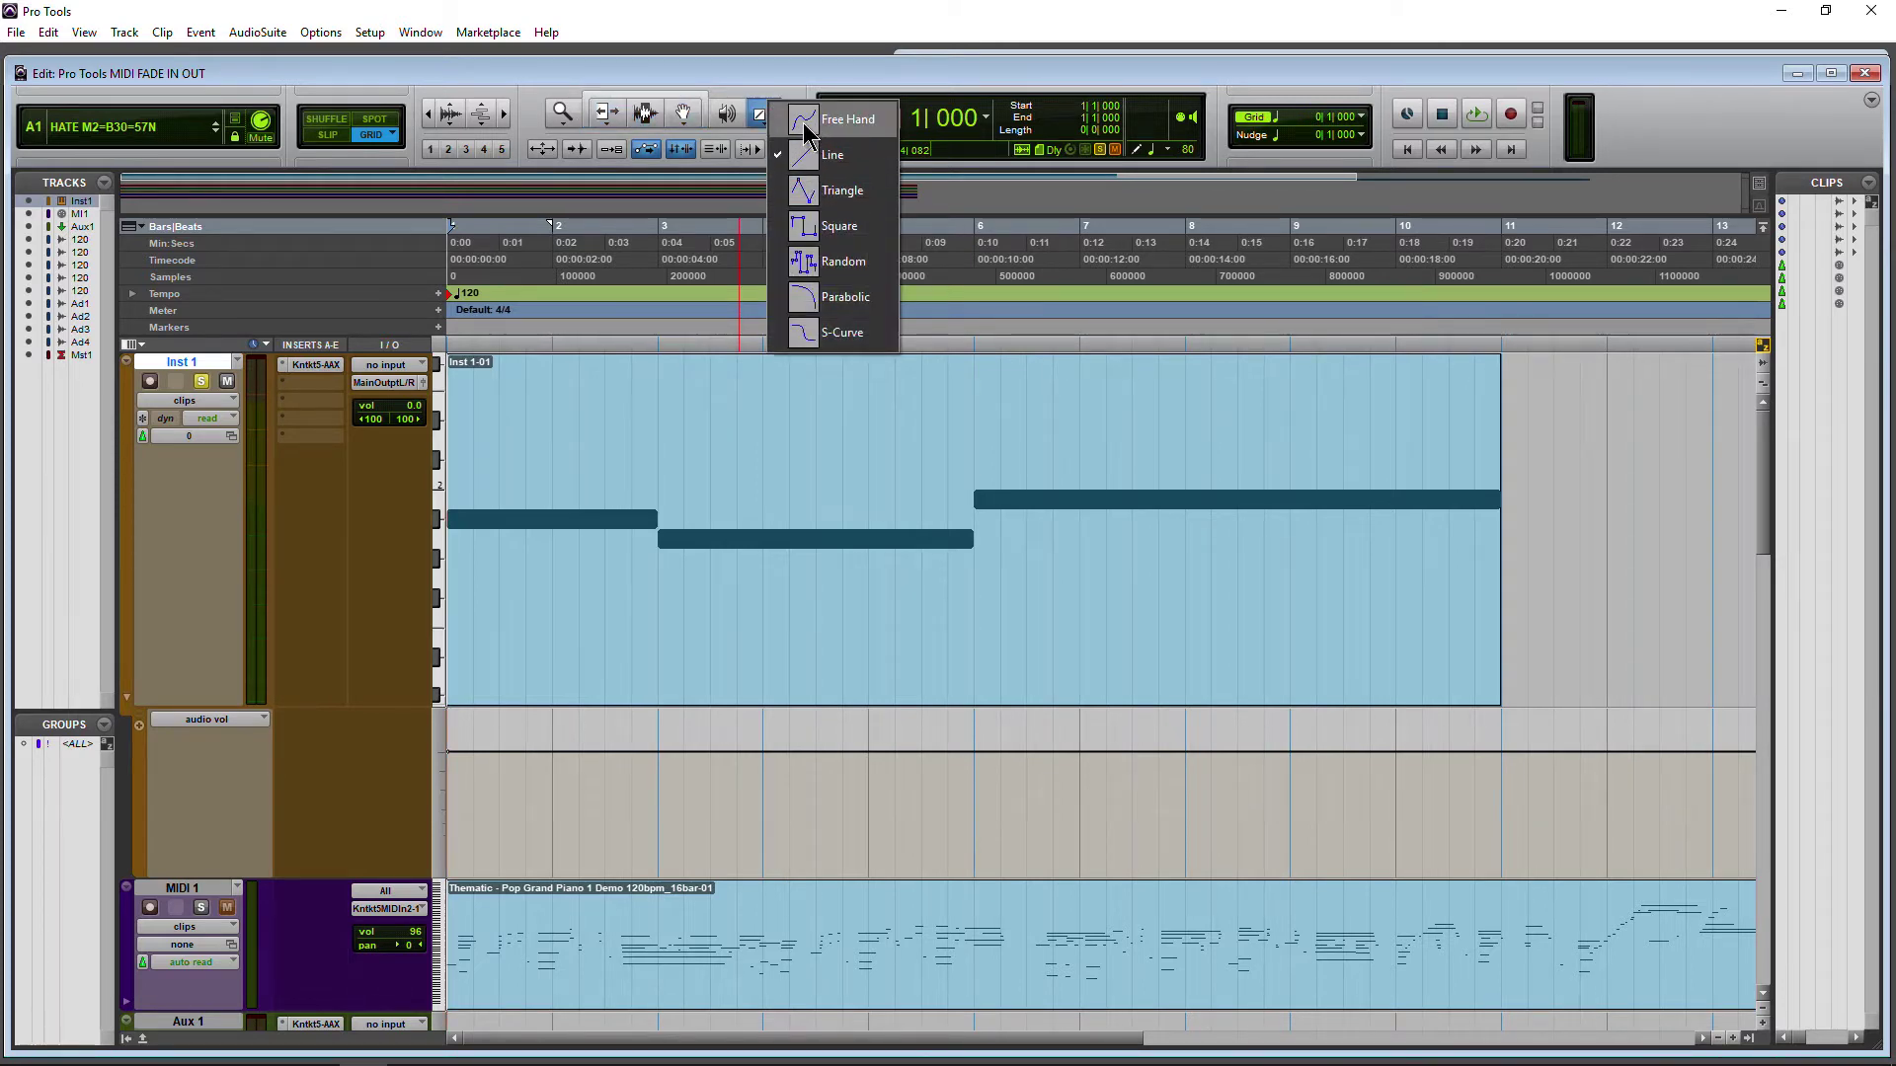
left_click(805, 127)
left_click_drag(464, 830, 554, 740)
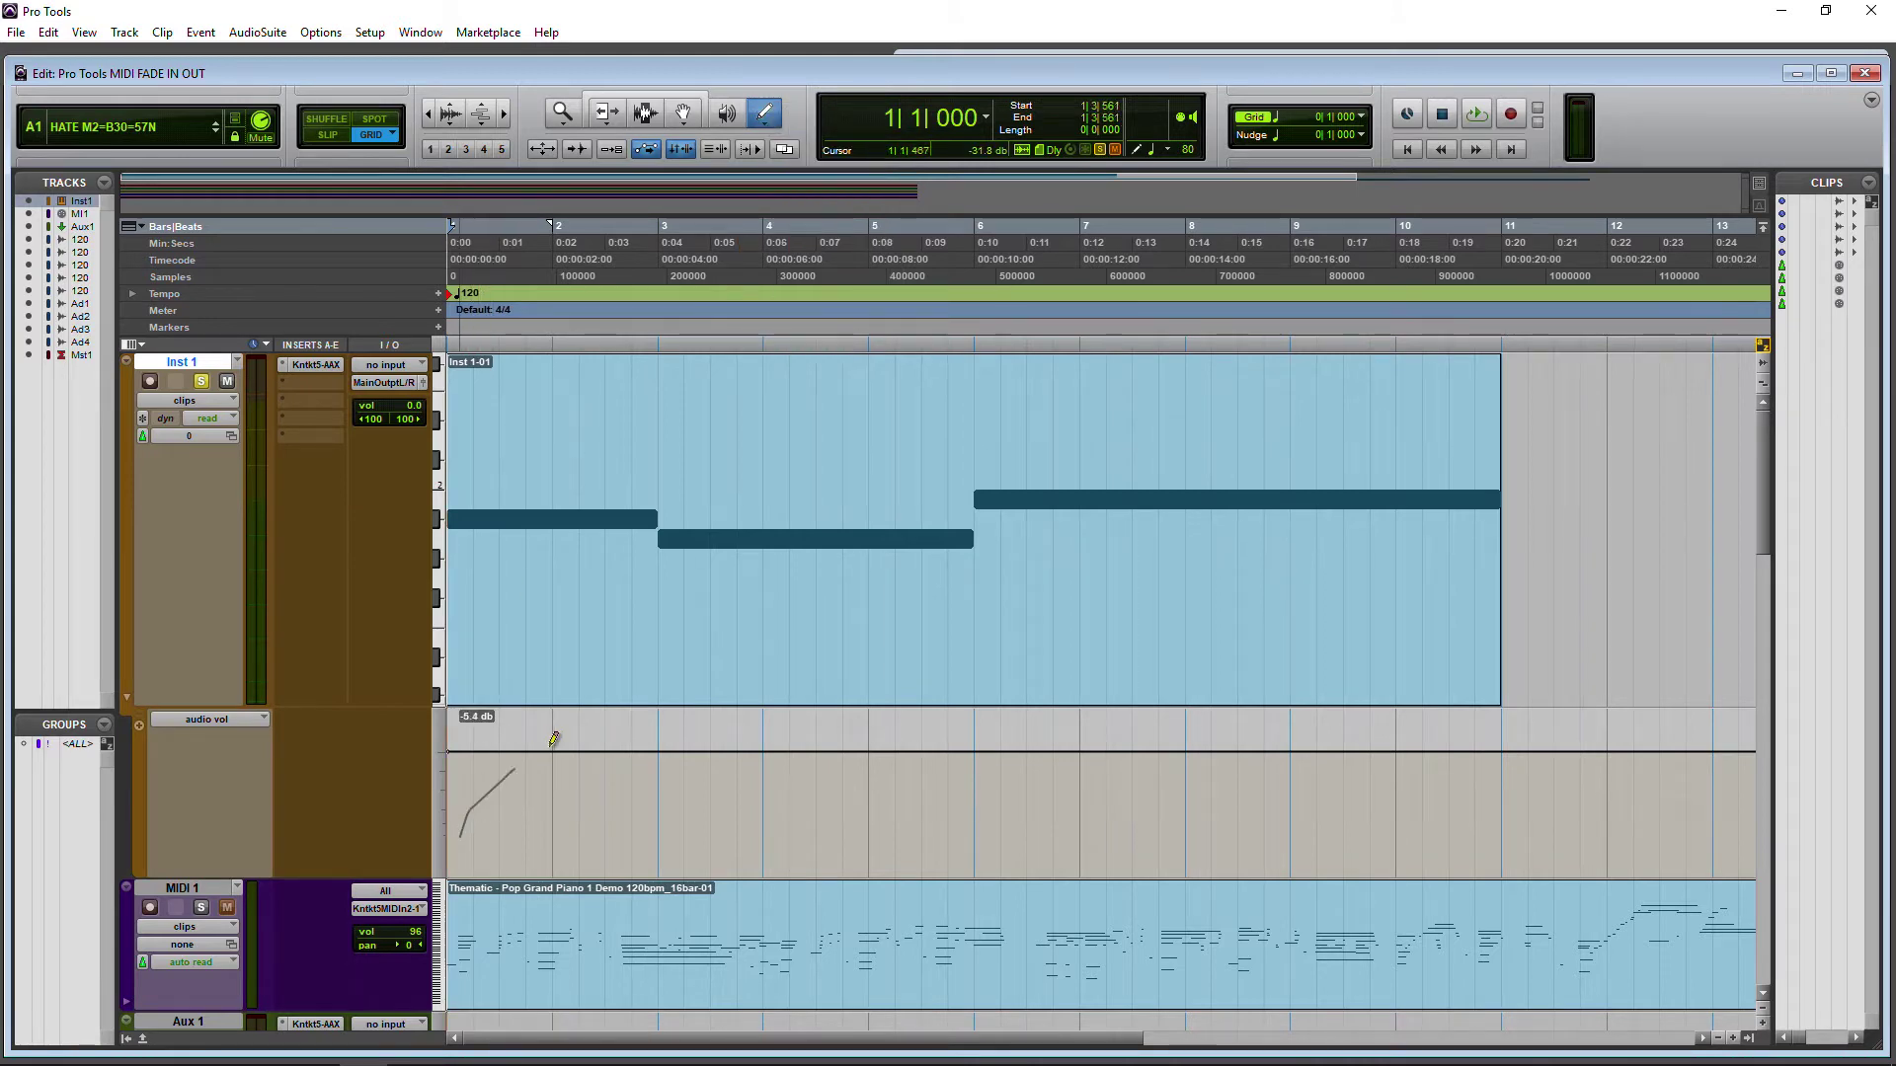
left_click_drag(721, 808, 707, 823)
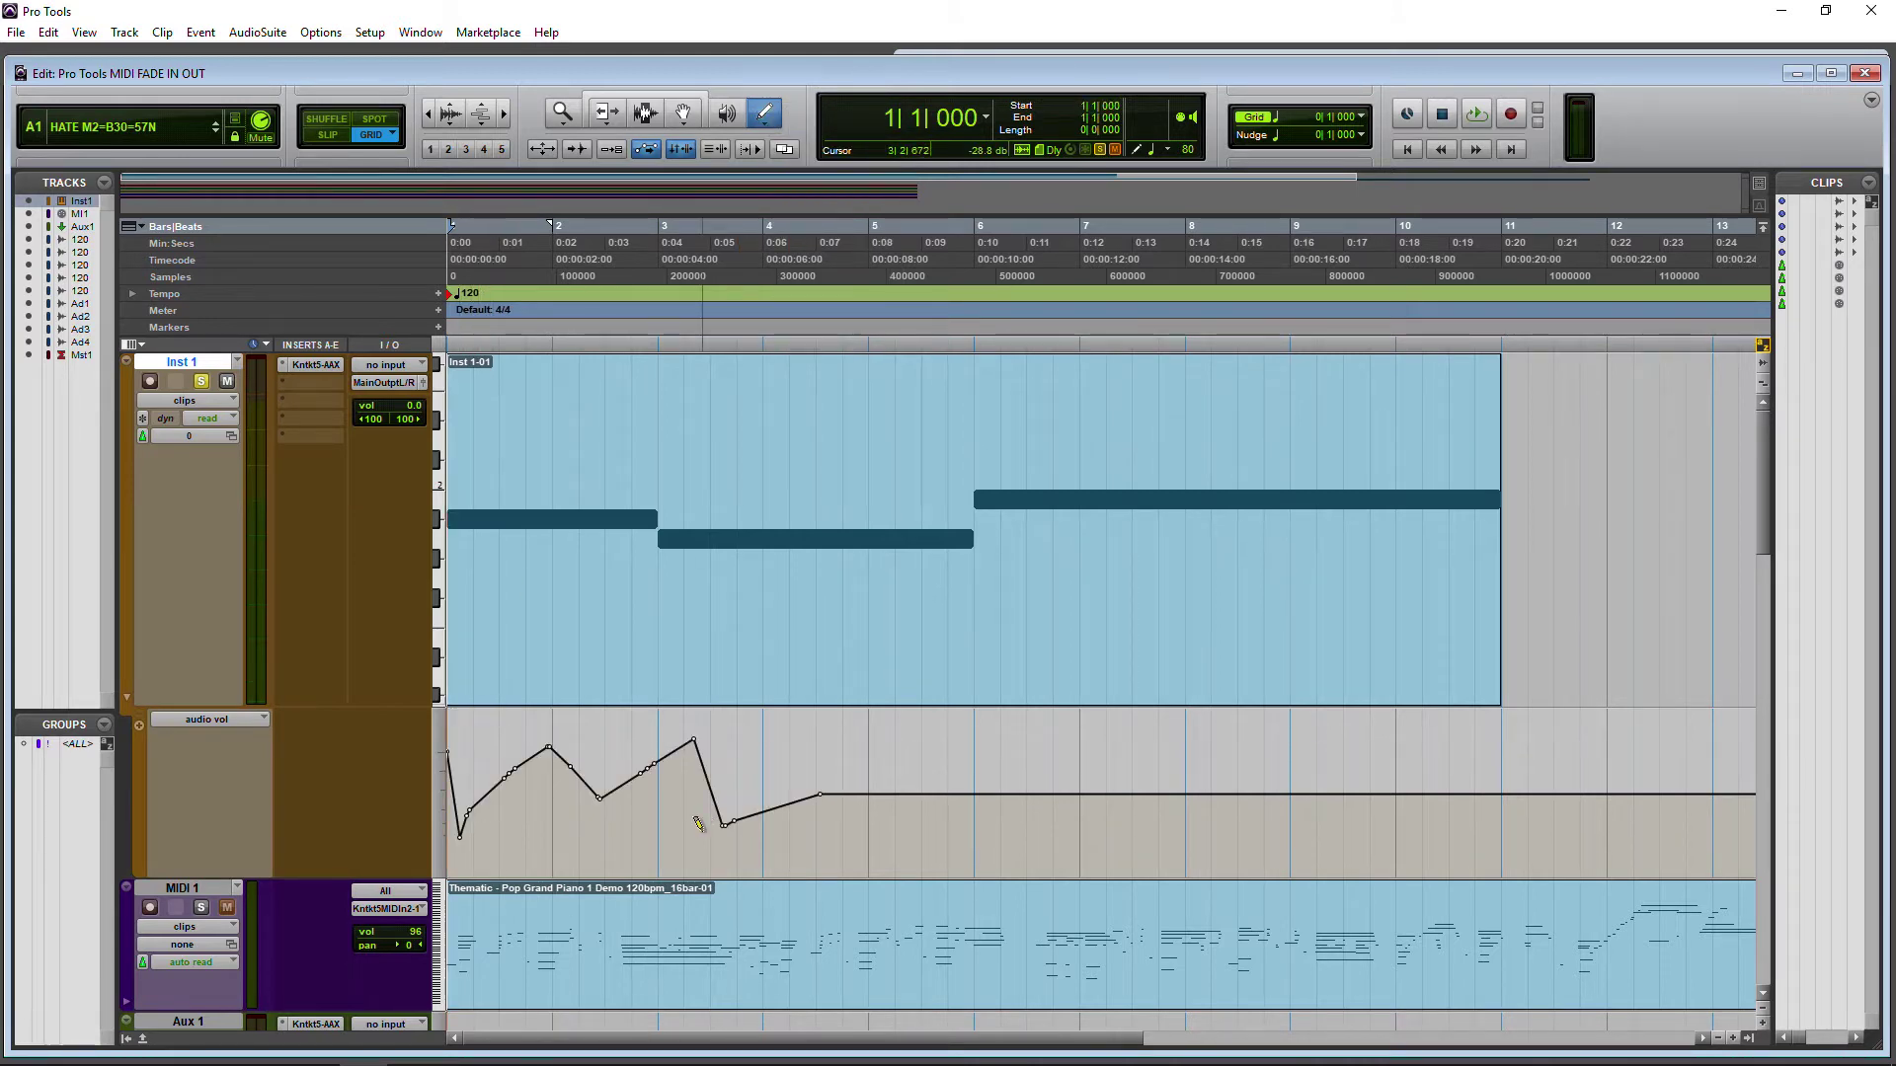
key("ctrl+z")
Step: Switch the Pencil tool to Line and lower the Inst 1 volume to -15.1 dB, comparing the level by playback
left_click(761, 123)
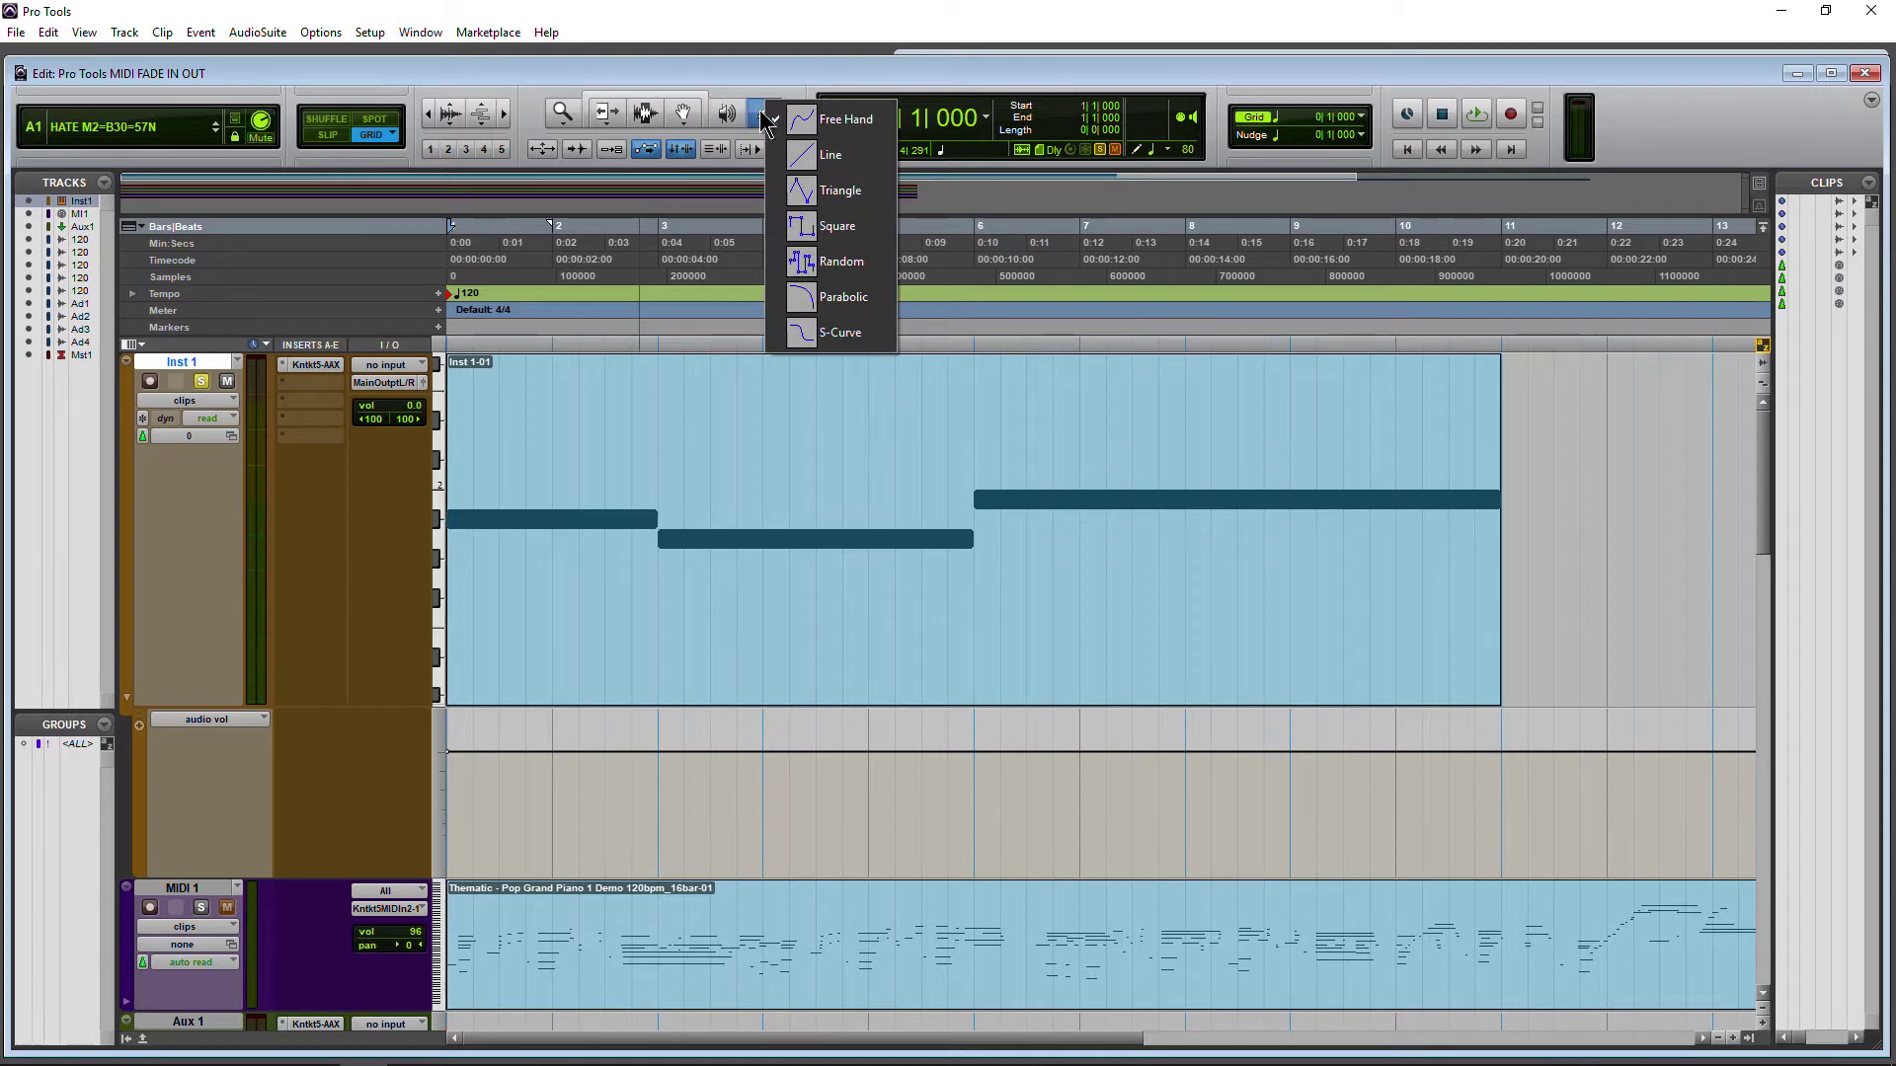
left_click(807, 156)
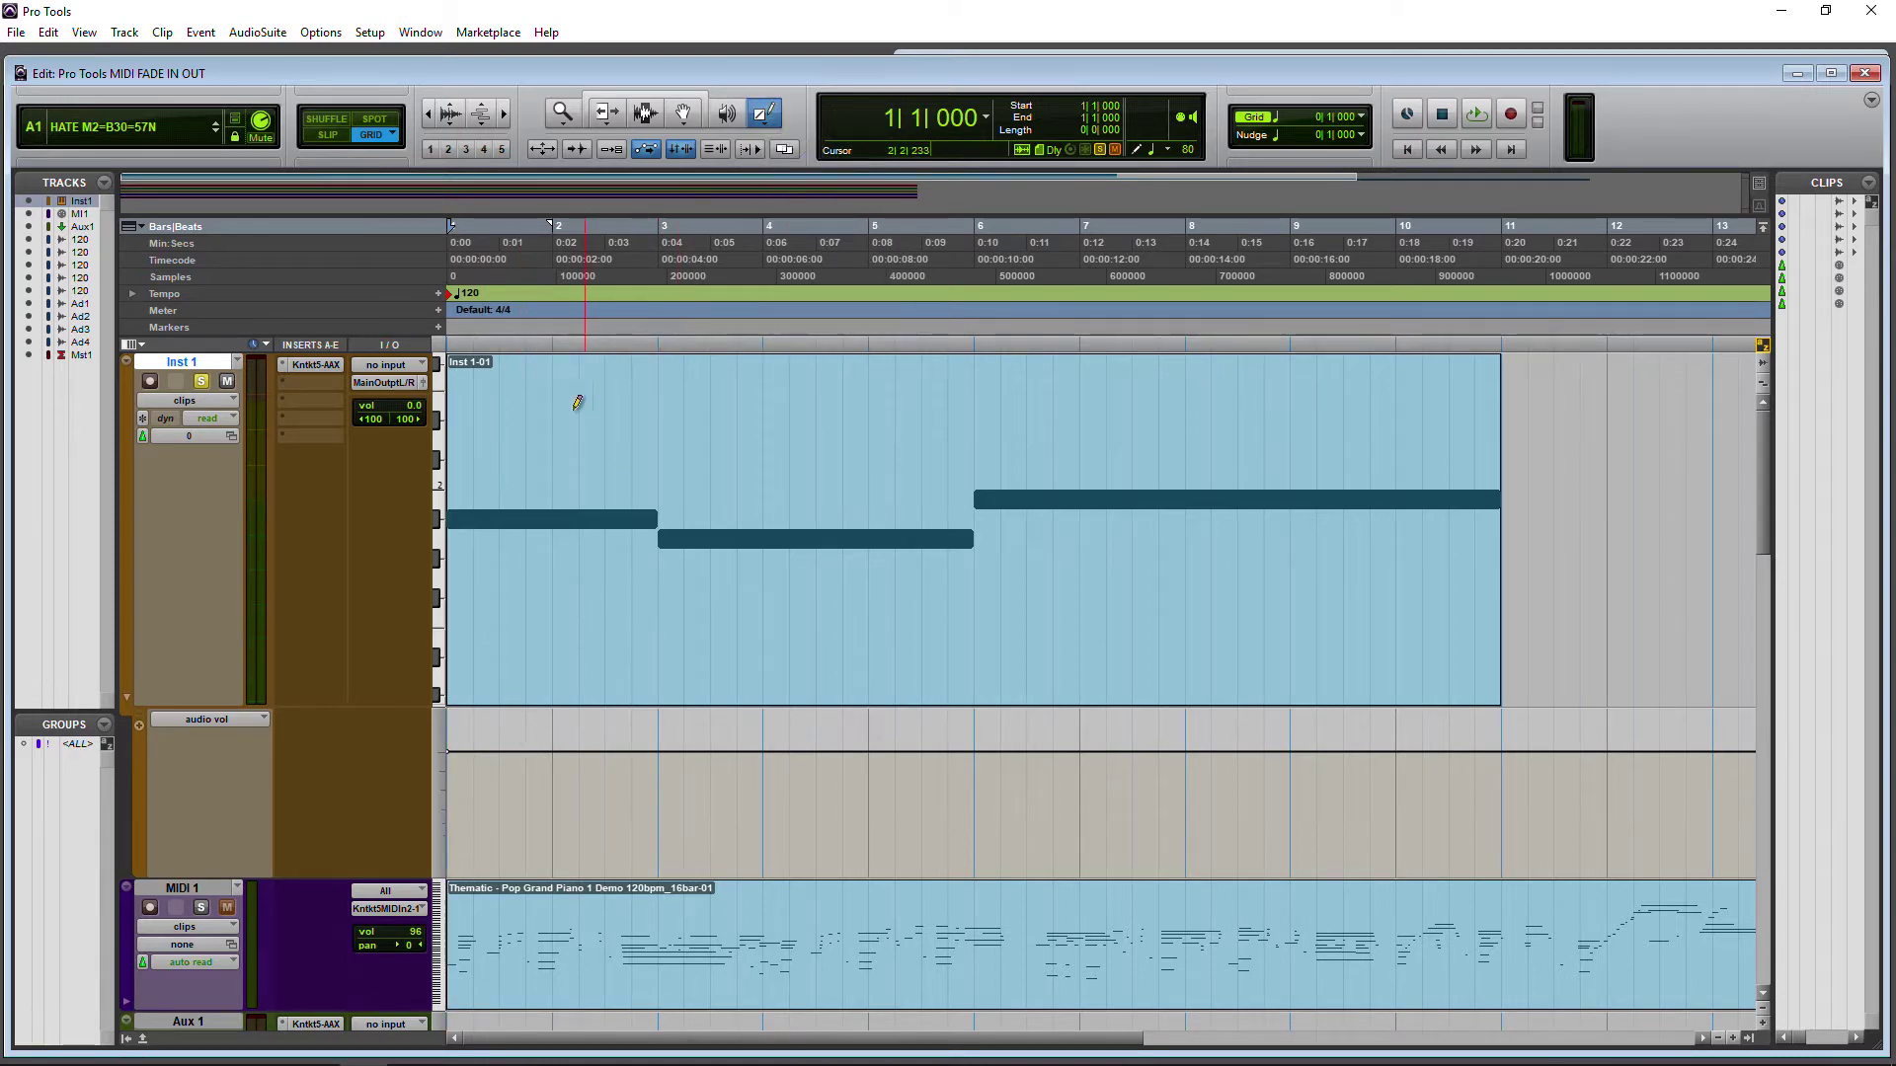
key("space")
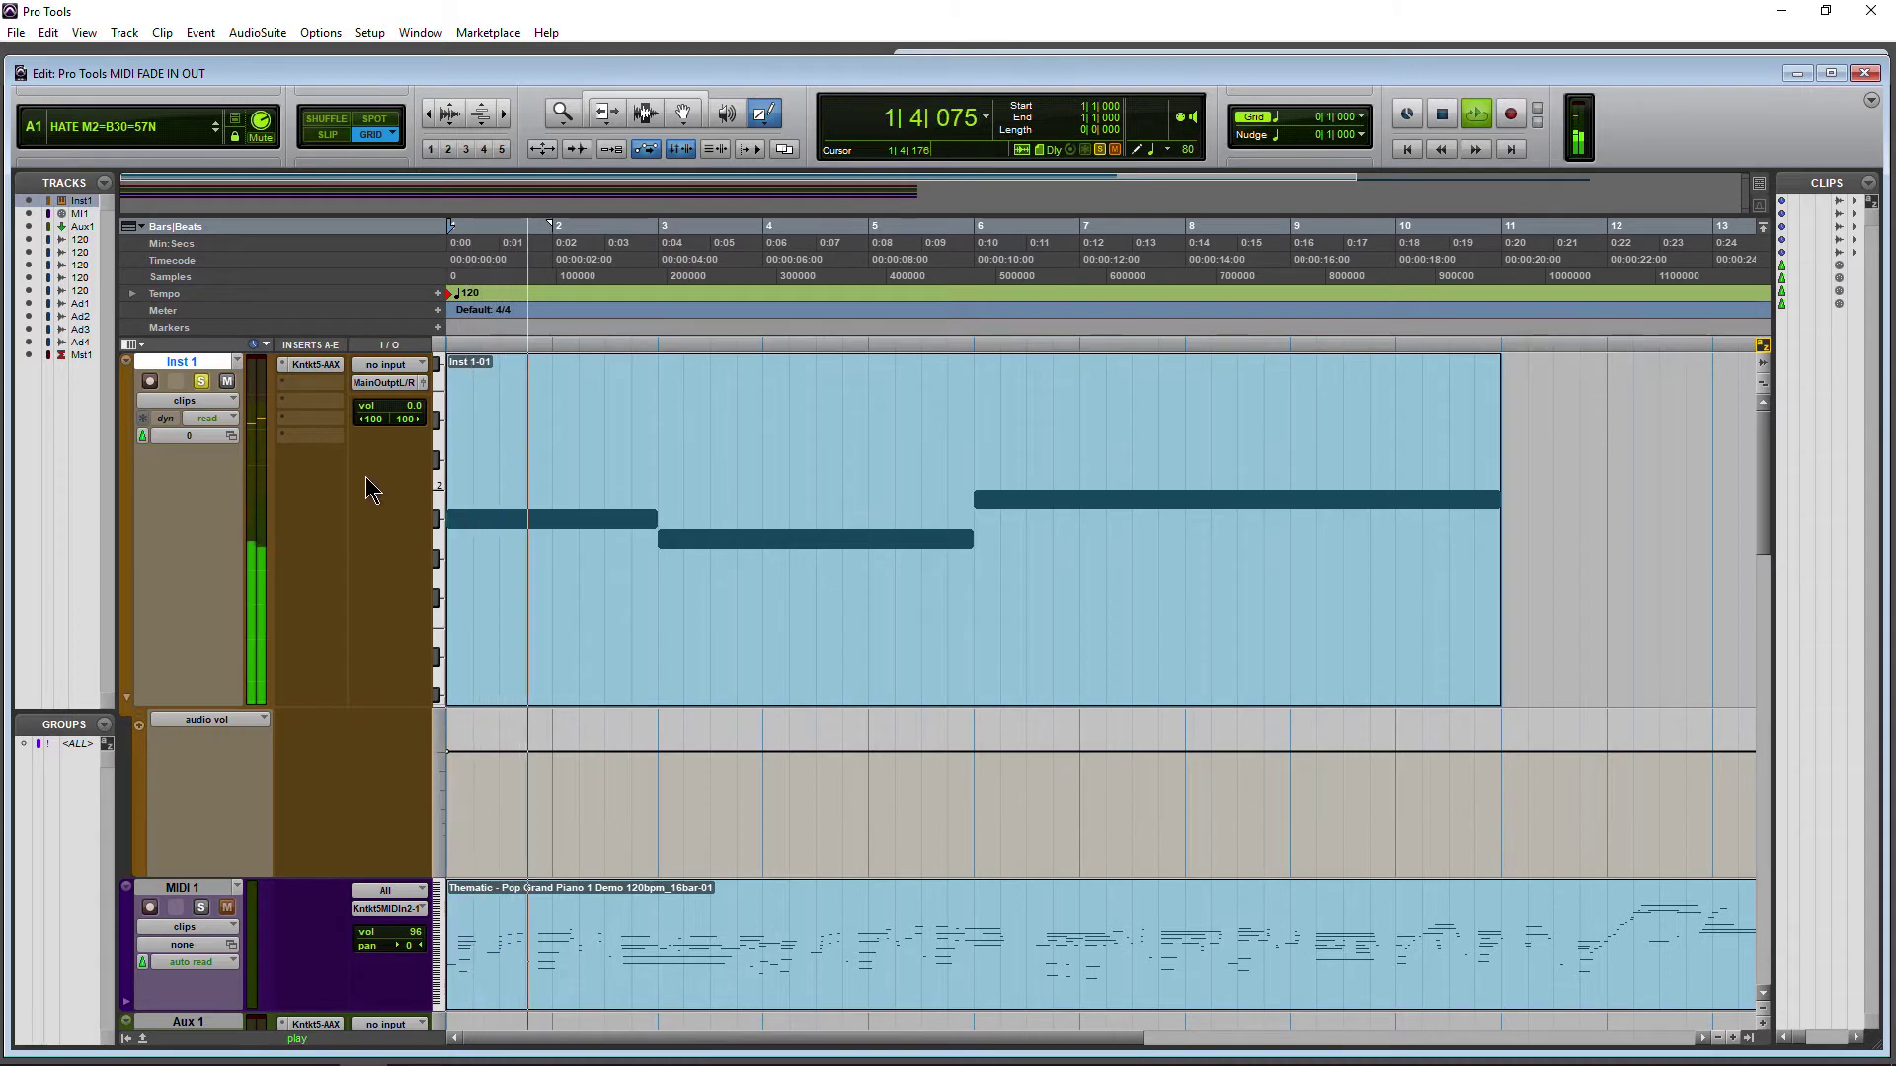
key("space")
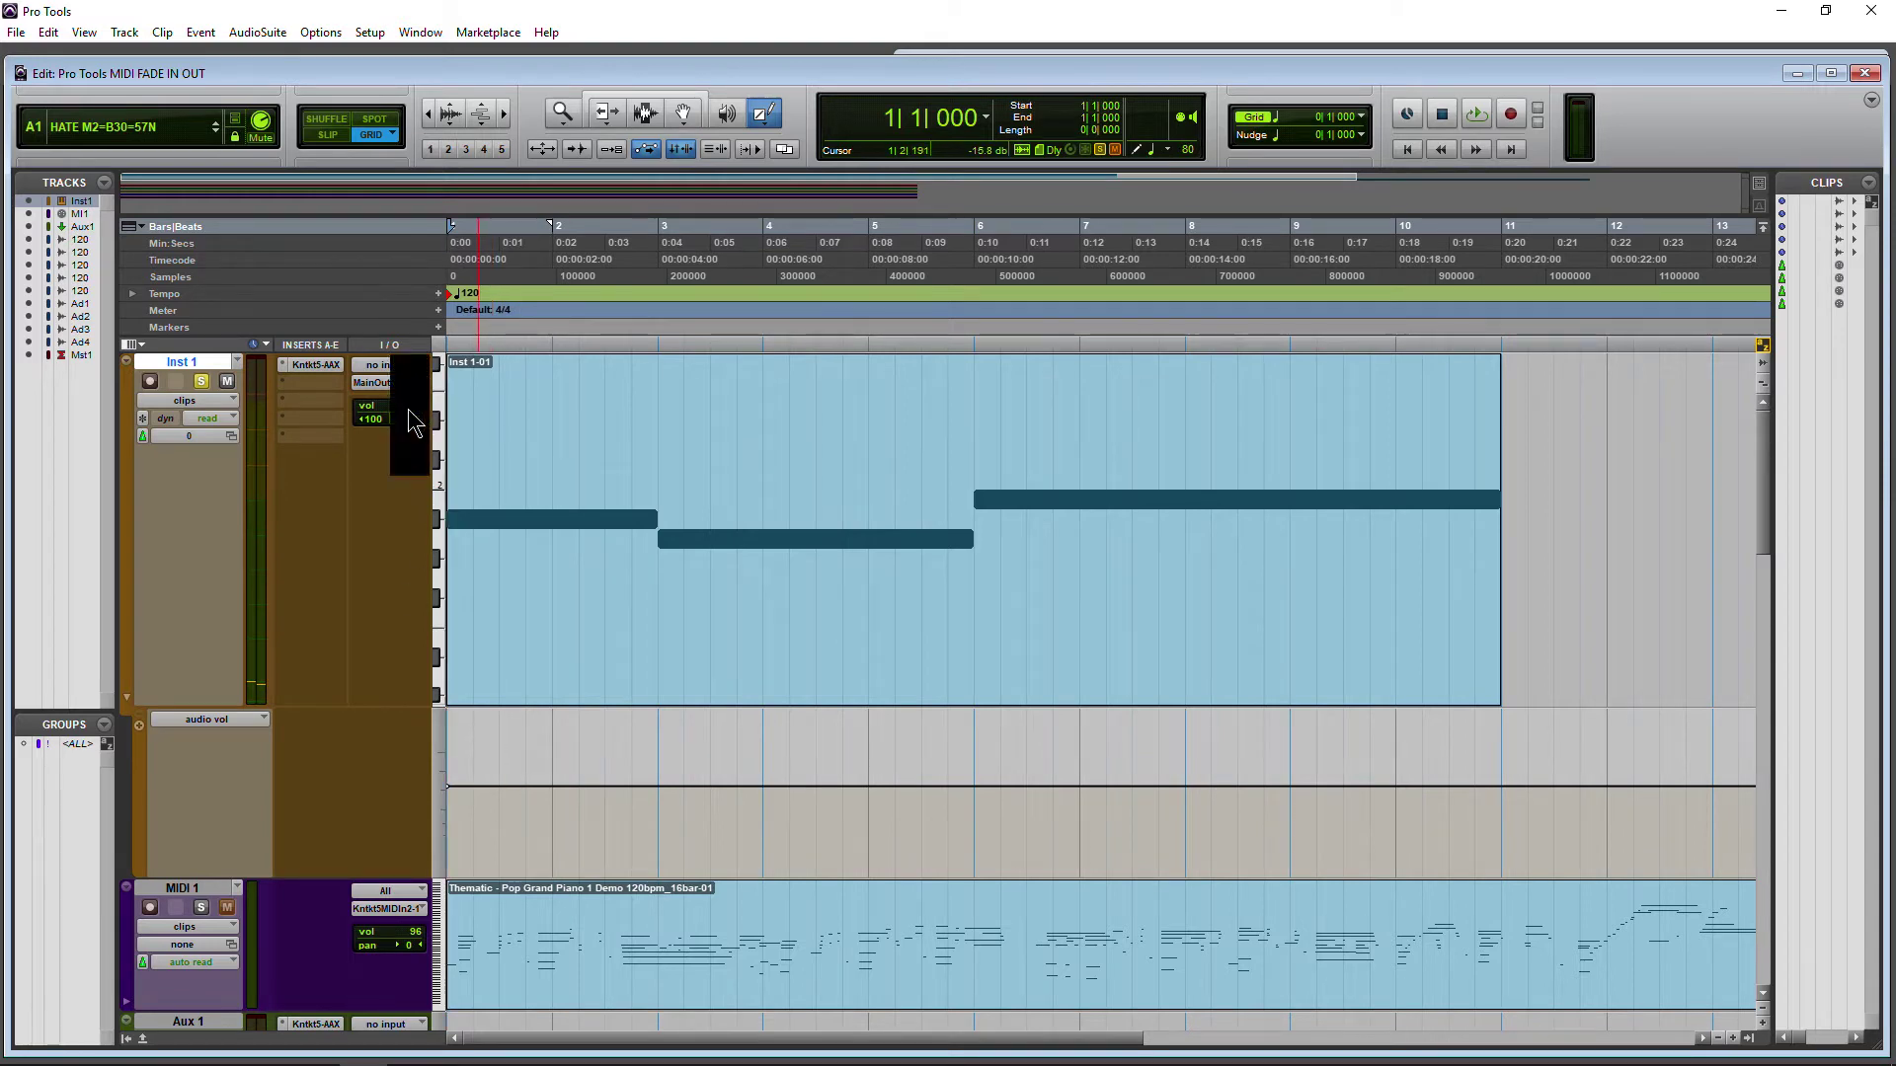
left_click_drag(409, 423, 408, 411)
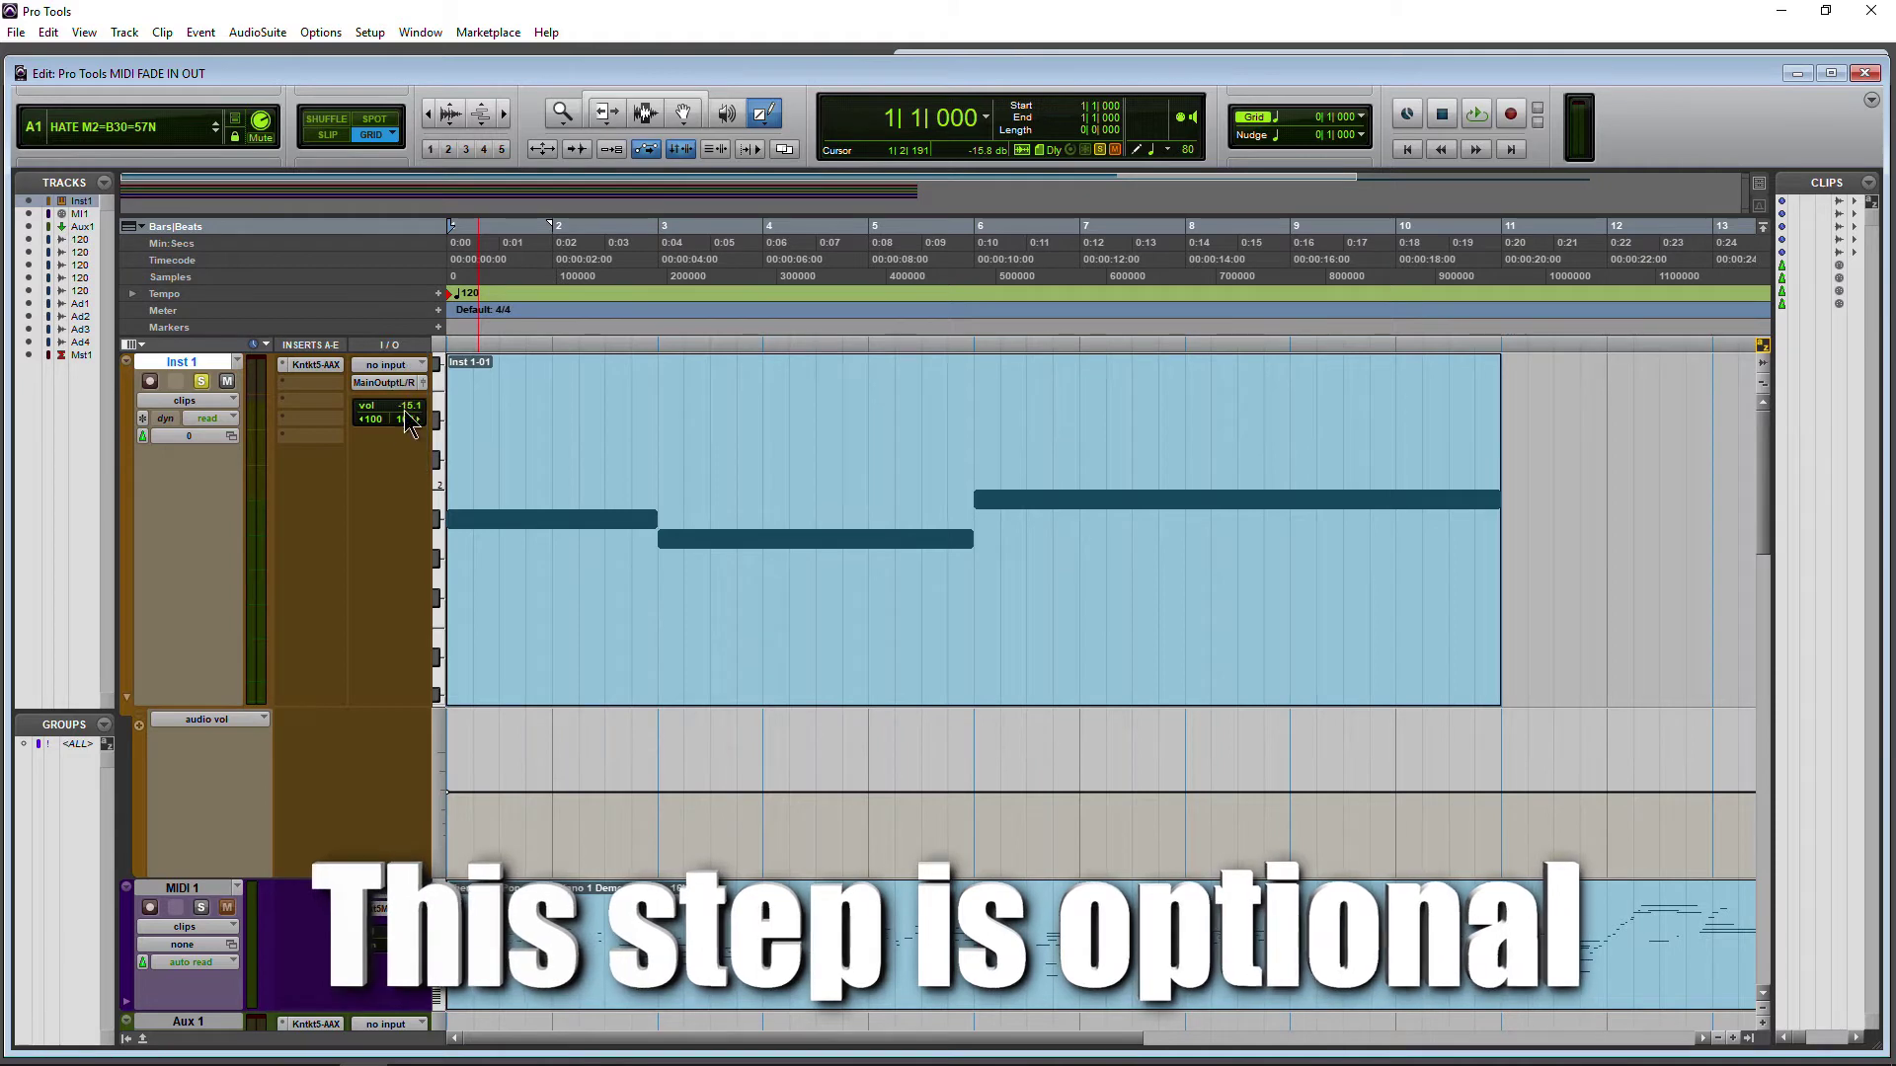
key("space")
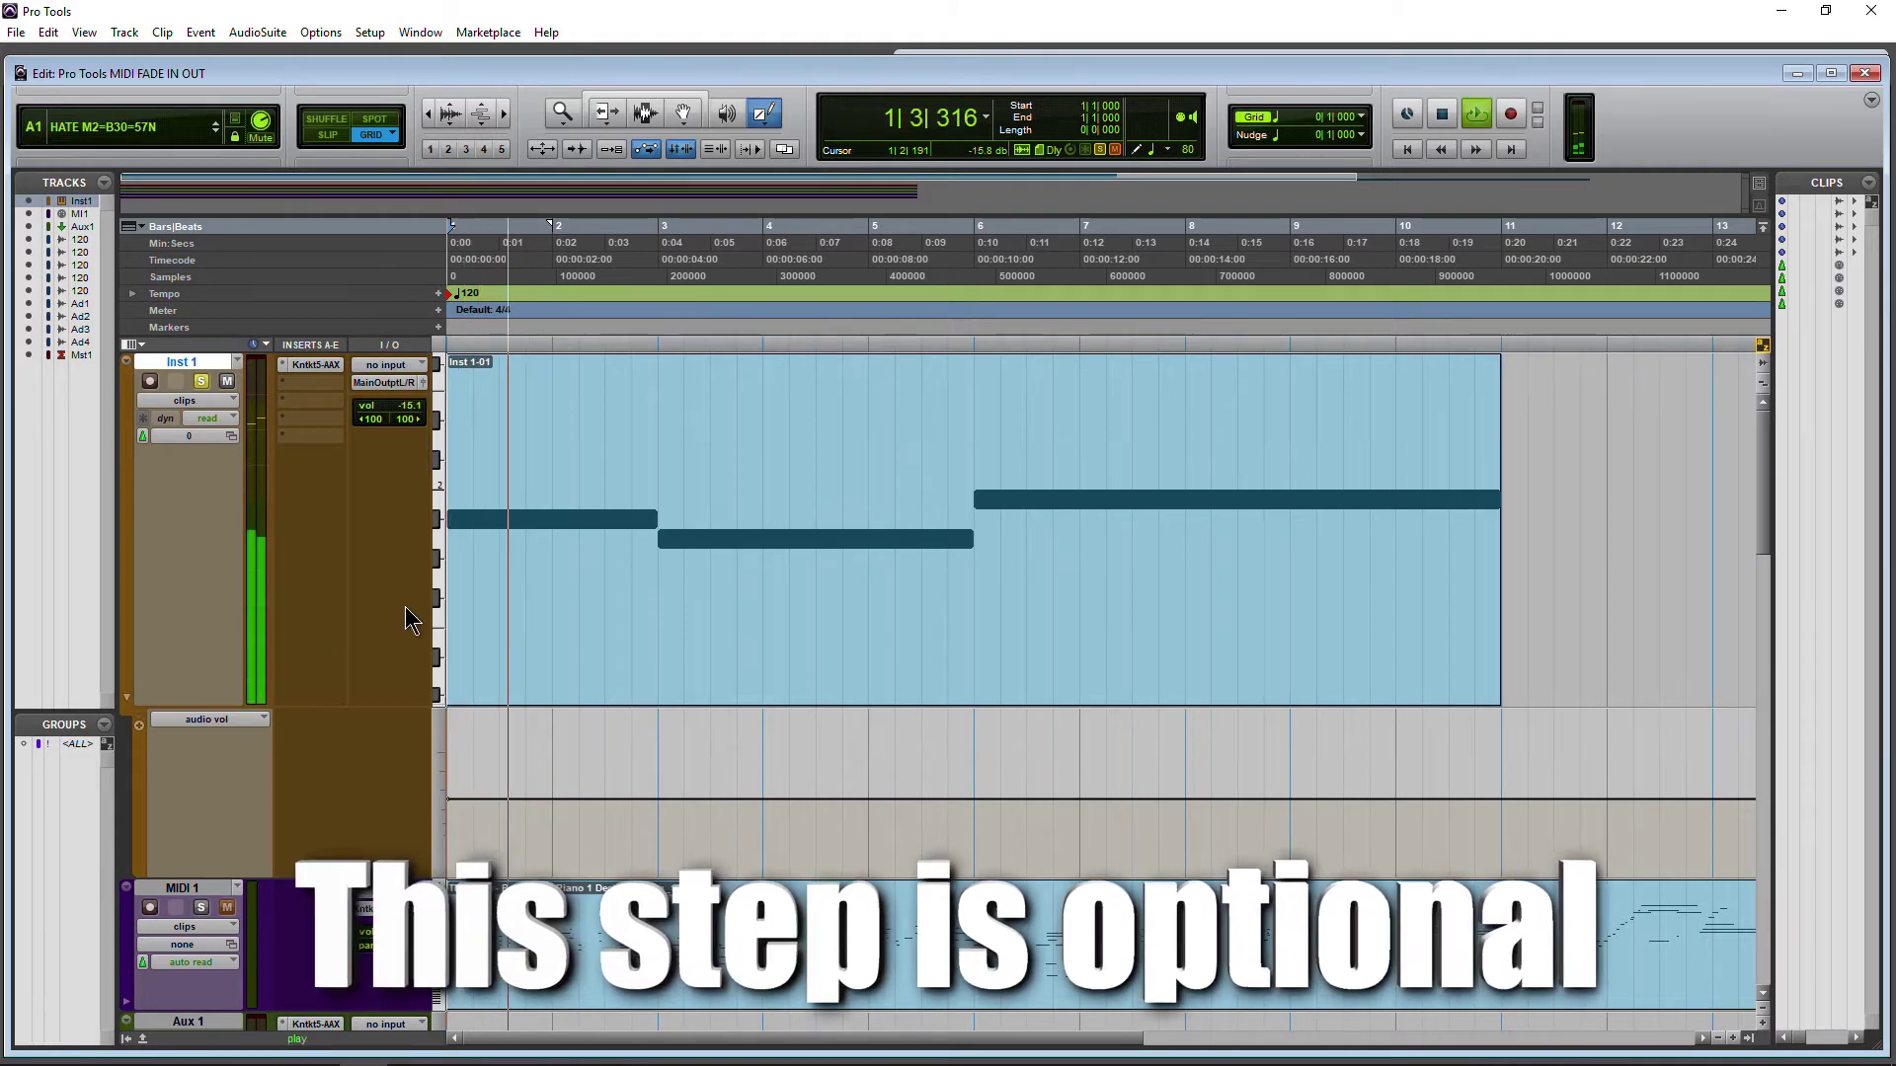
key("space")
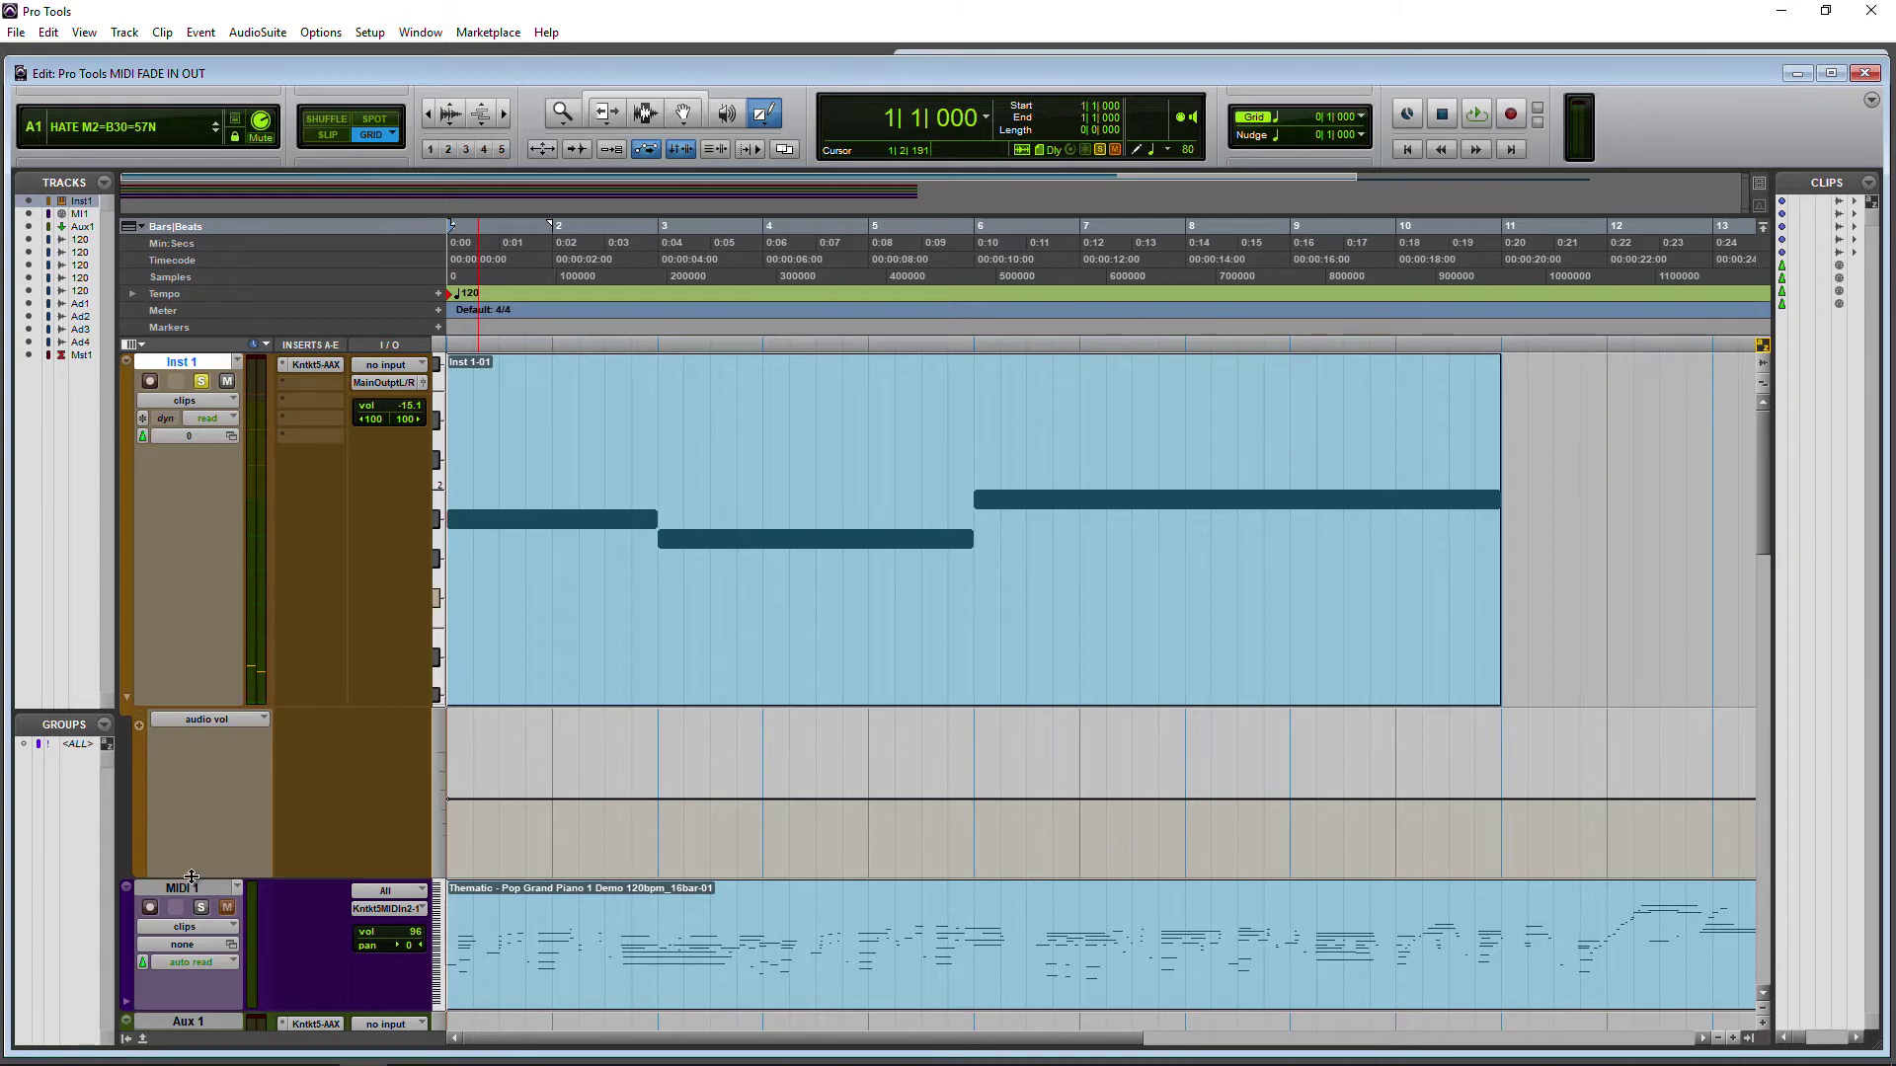
Step: Enlarge the Inst 1 audio volume lane and draw a straight rising fade-in line from bar 1 to bar 4
left_click_drag(191, 877, 182, 921)
left_click_drag(503, 114, 566, 120)
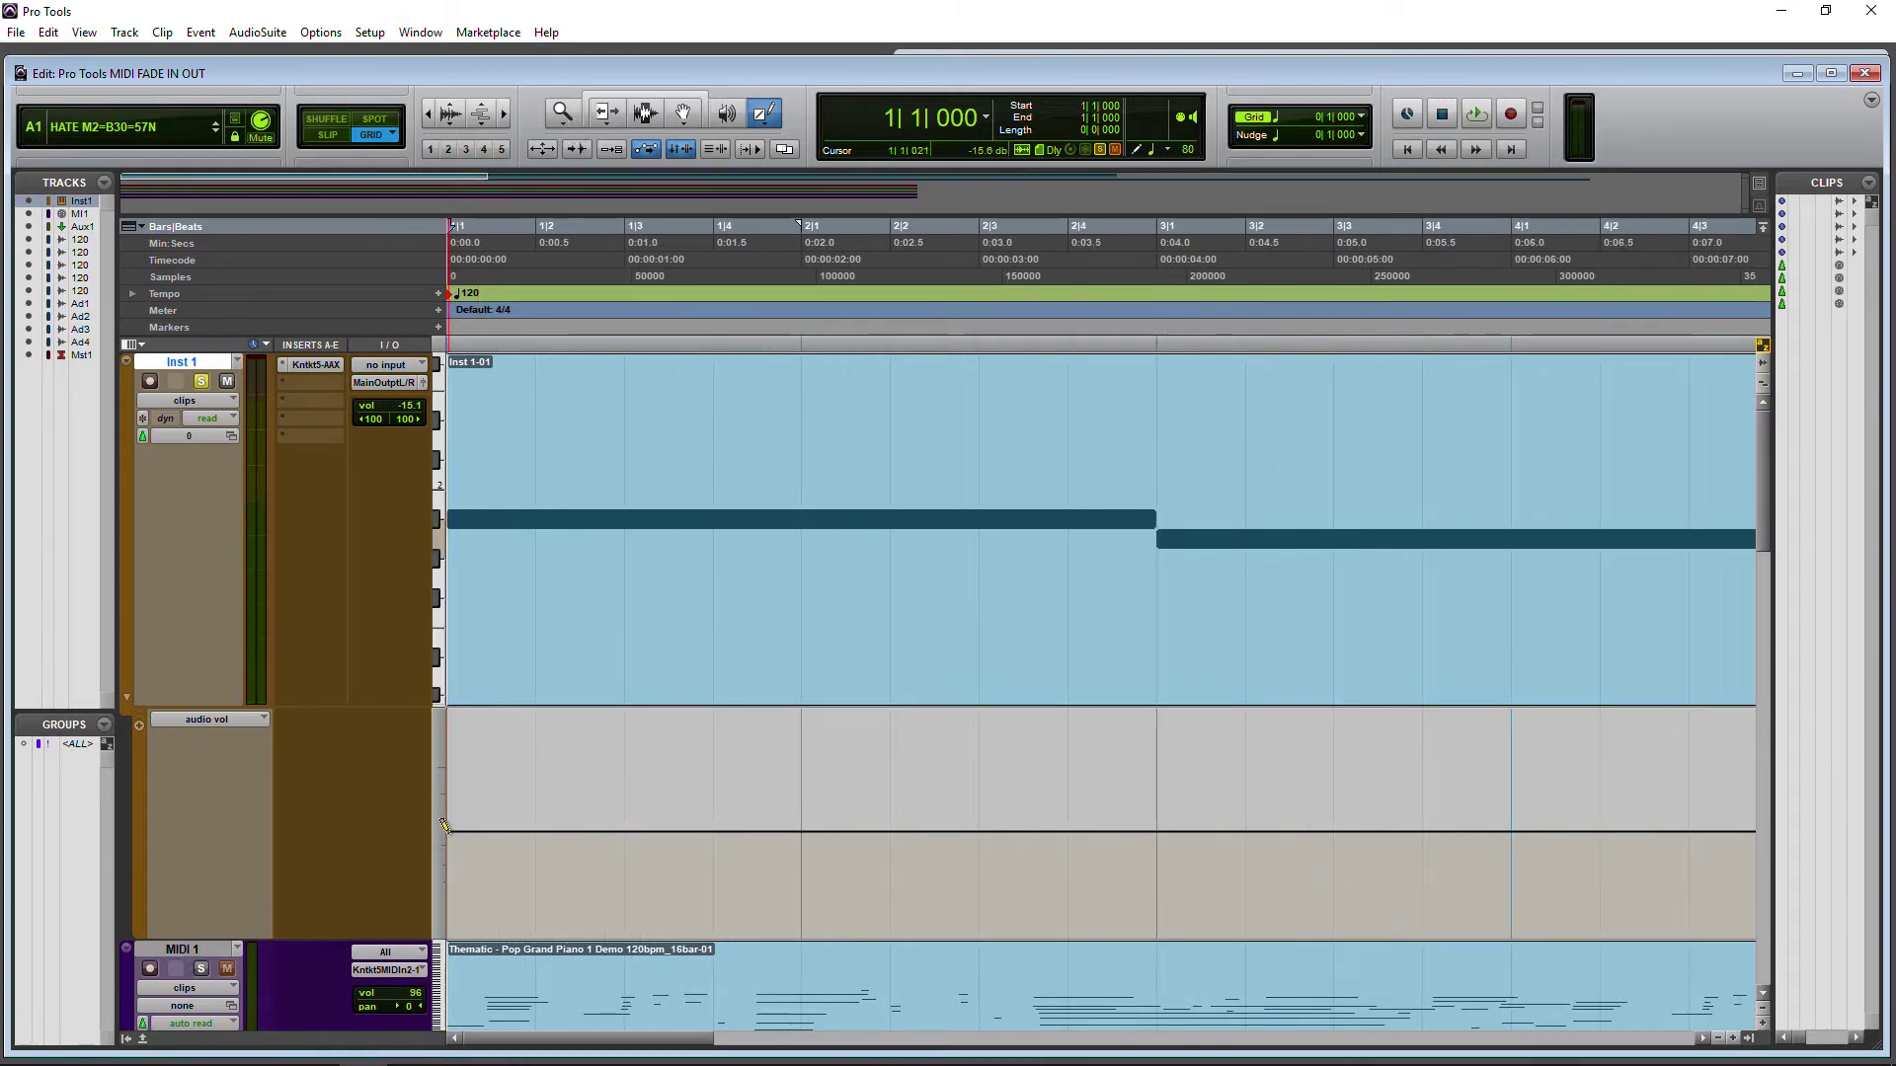
mouse_move(504, 817)
left_mouse_down()
mouse_move(1007, 816)
mouse_move(1380, 754)
mouse_move(1502, 702)
mouse_move(1502, 740)
left_mouse_up()
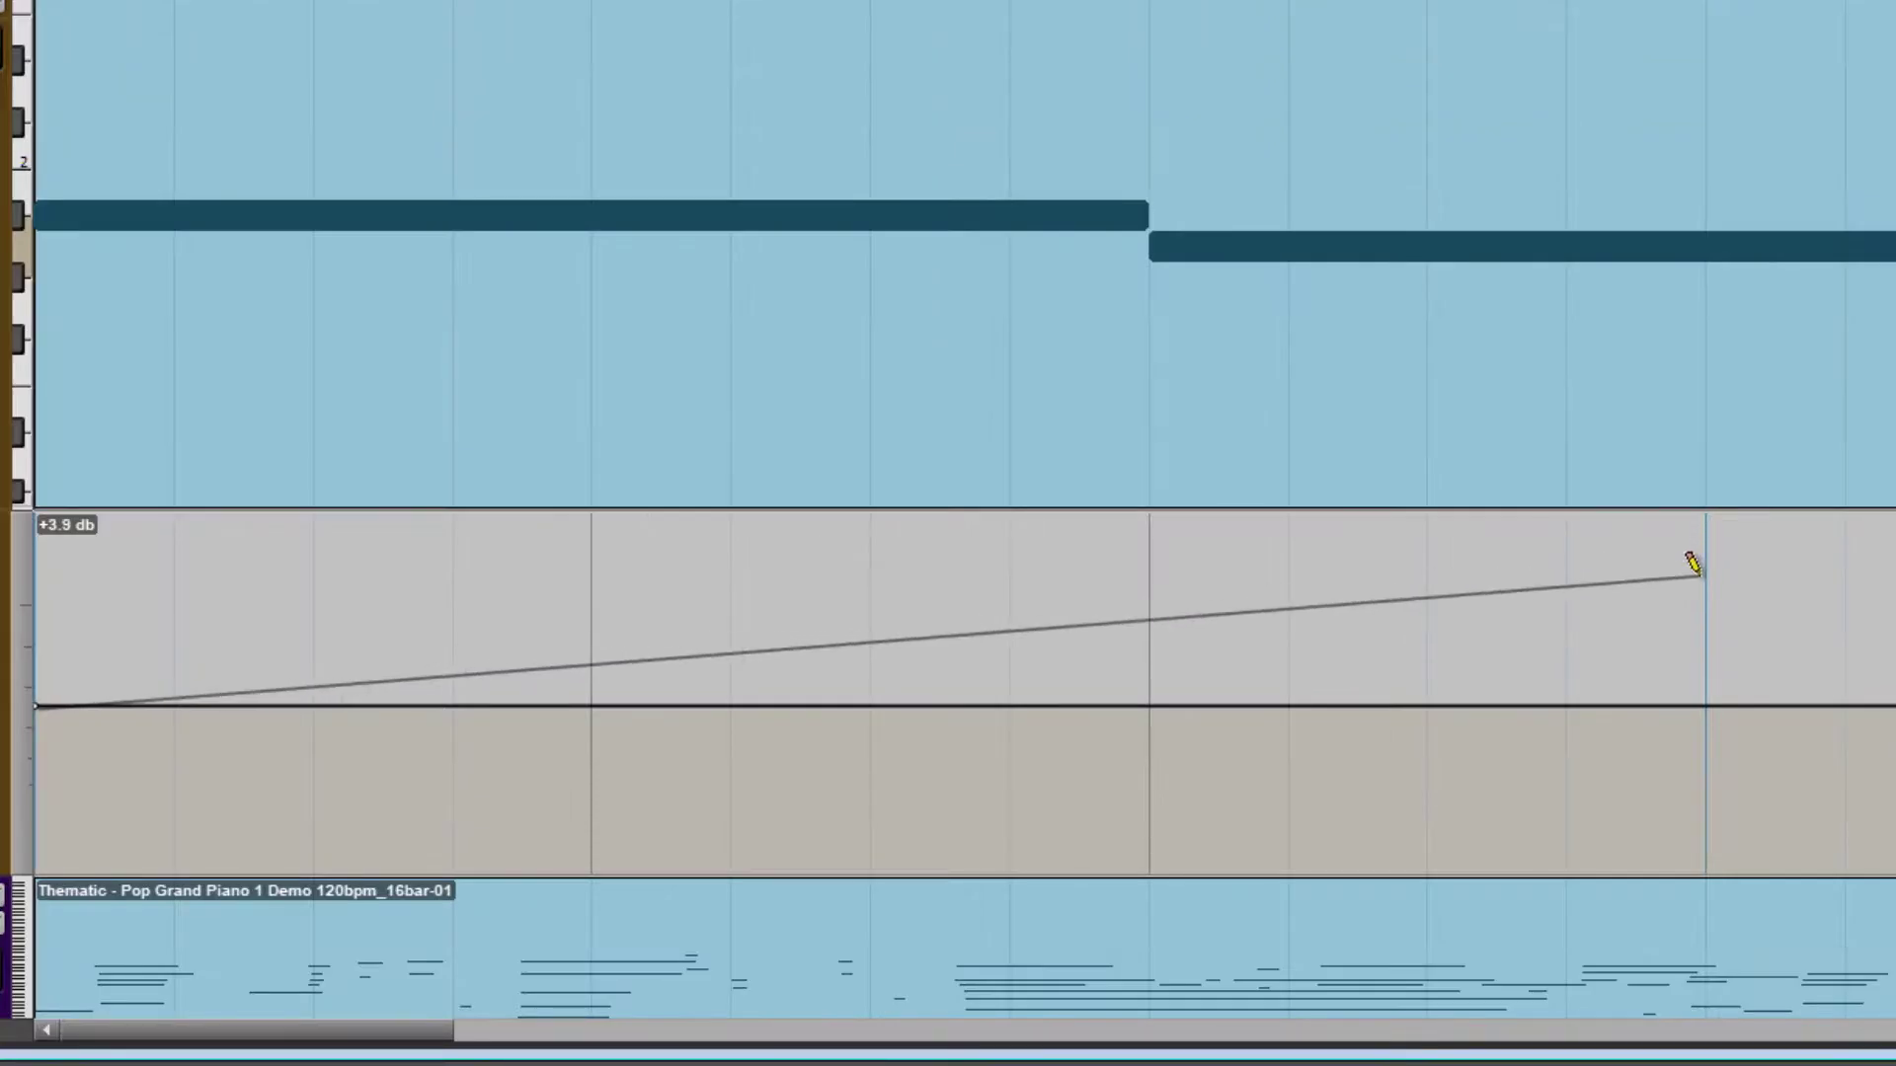
mouse_move(1692, 563)
left_mouse_down()
mouse_move(1699, 626)
mouse_move(1693, 531)
mouse_move(1698, 660)
mouse_move(1701, 509)
mouse_move(1694, 598)
left_mouse_up()
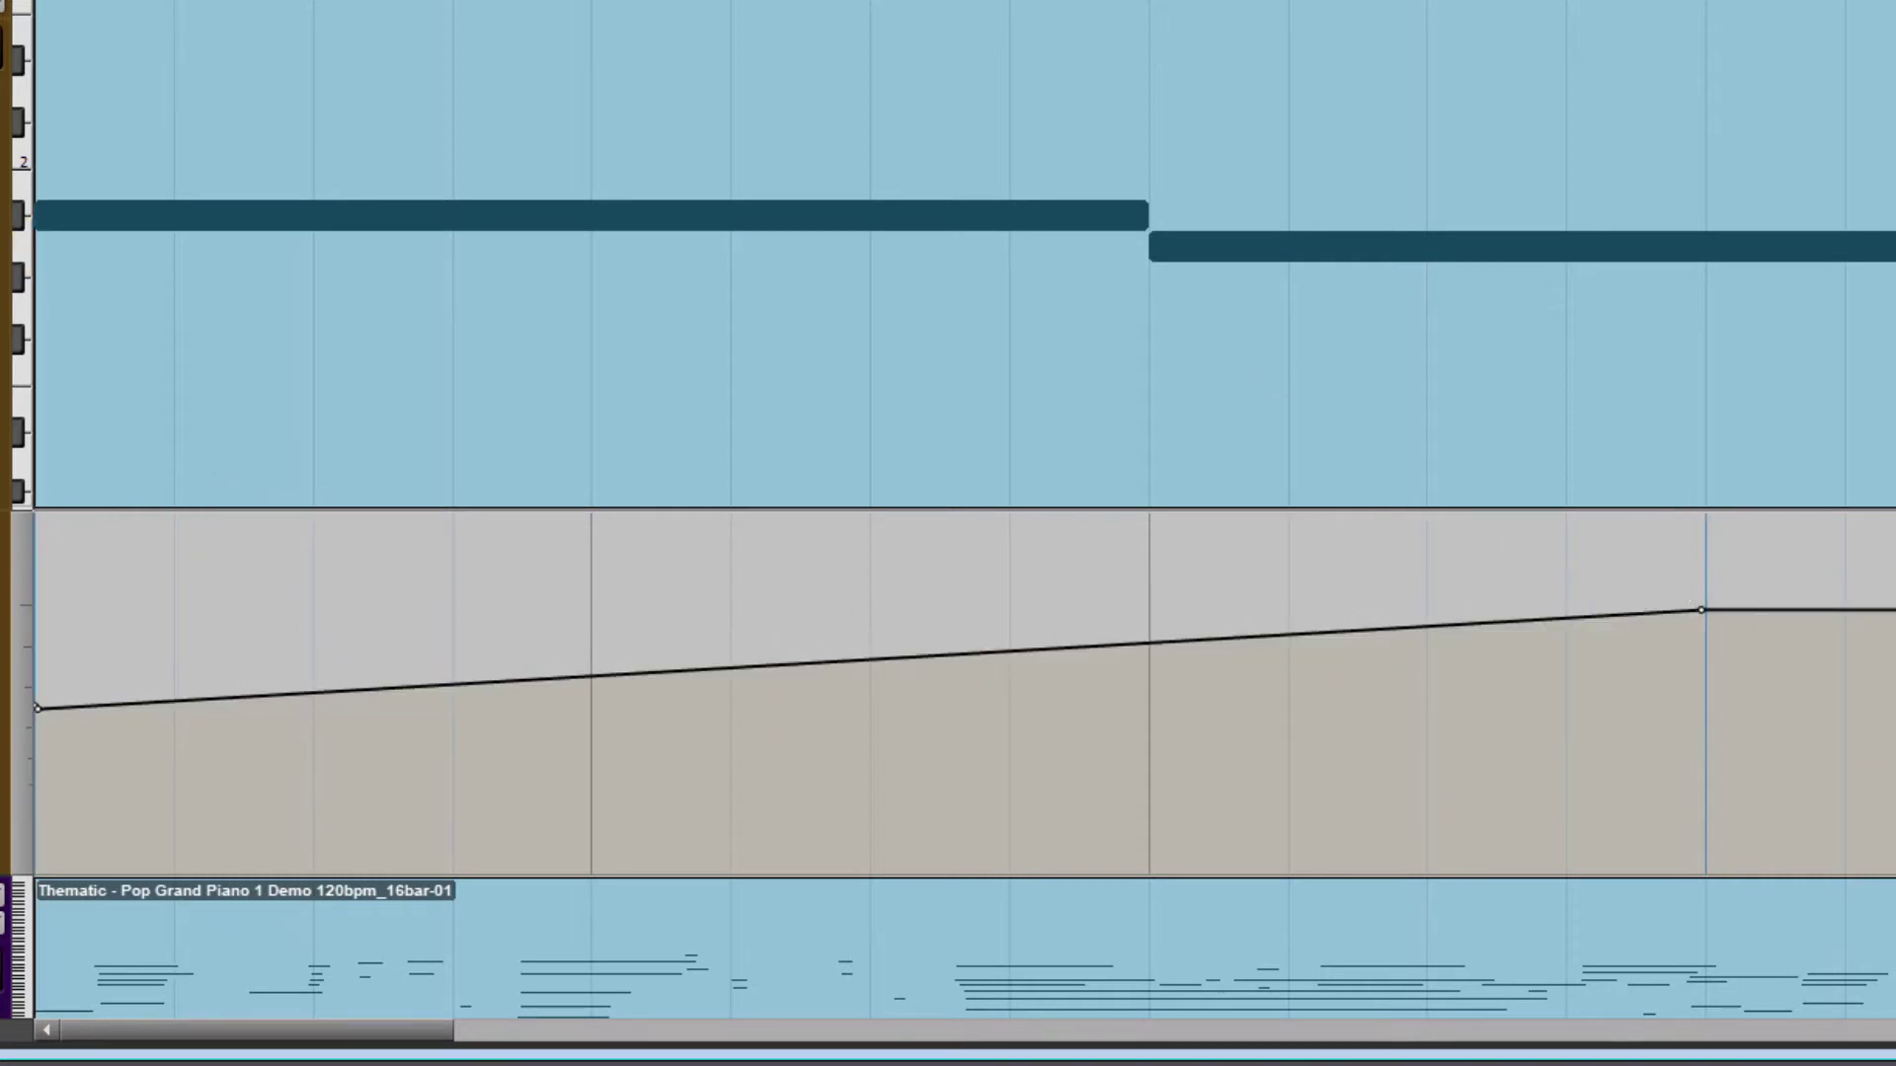
key("r")
key("r")
key("r")
key("r")
key("r")
key("r")
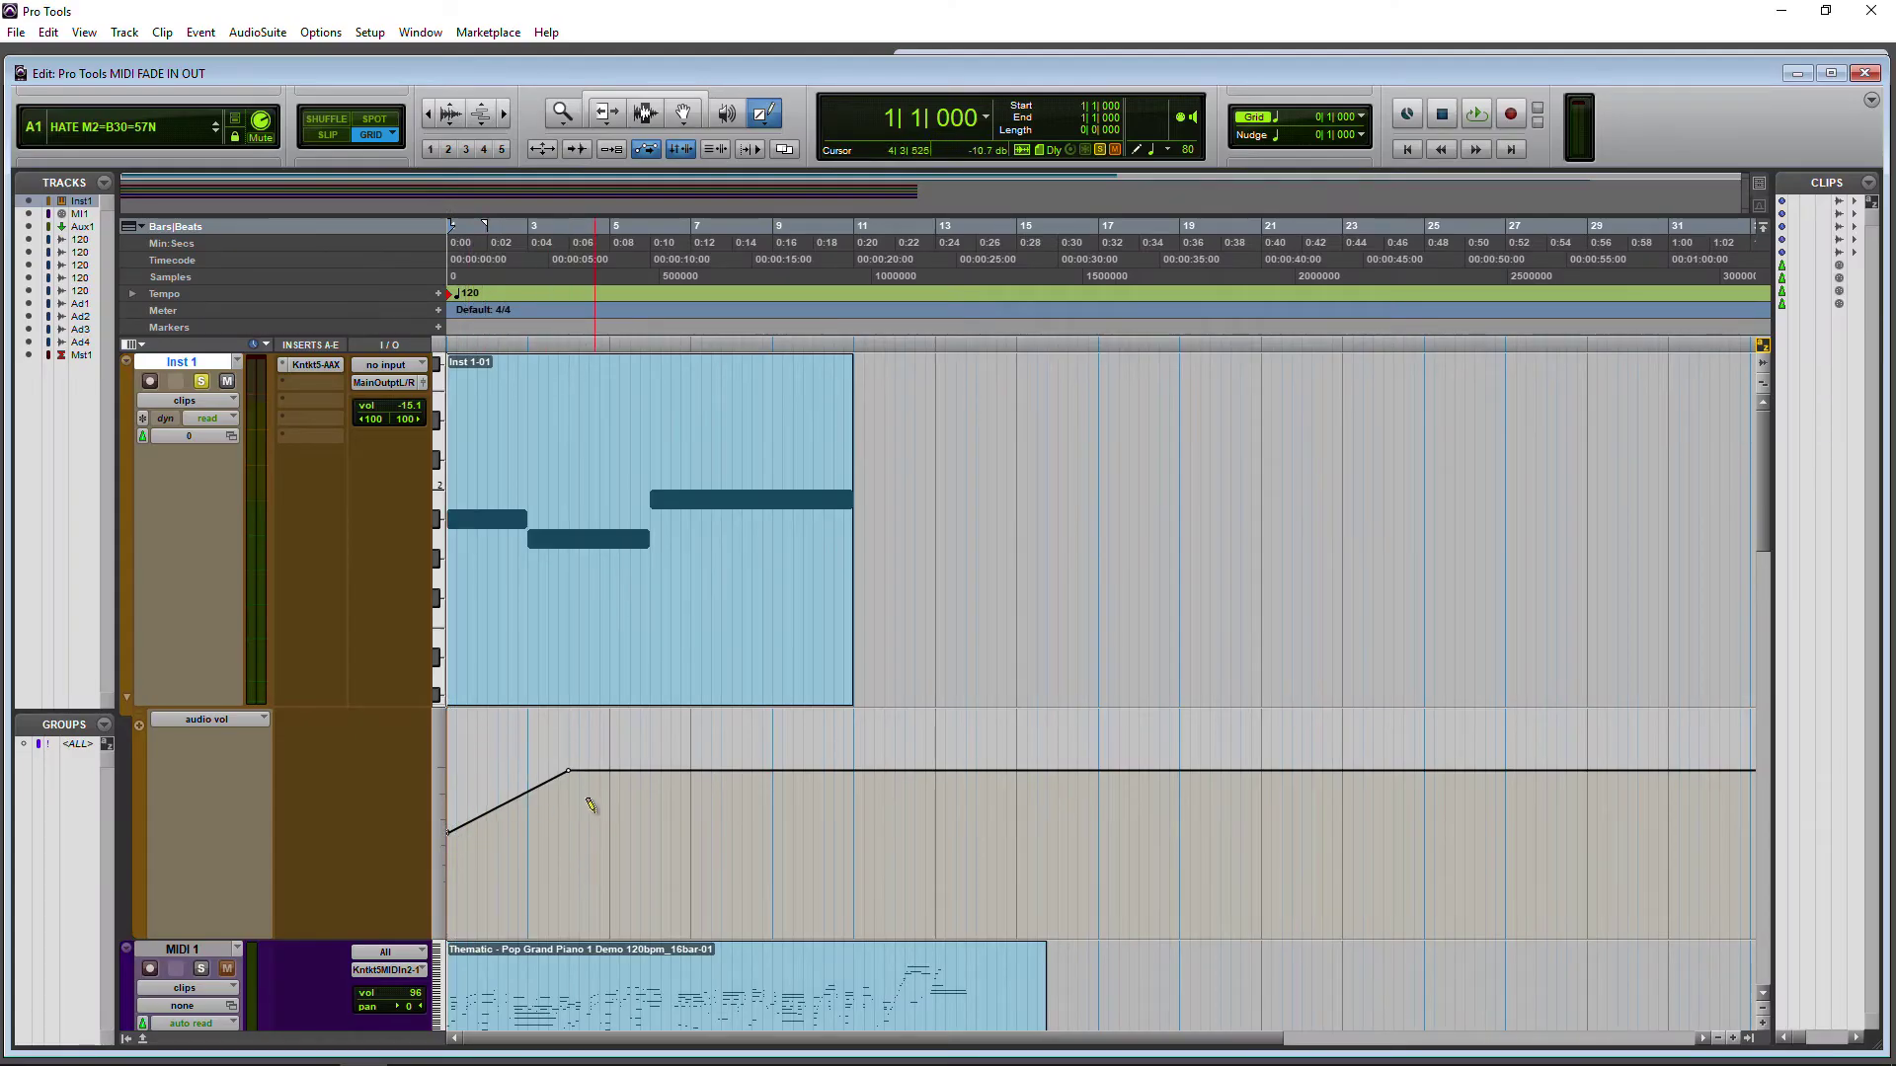
Step: Play back the Inst 1 fade-in while watching its fader move in the Mix window
key("space")
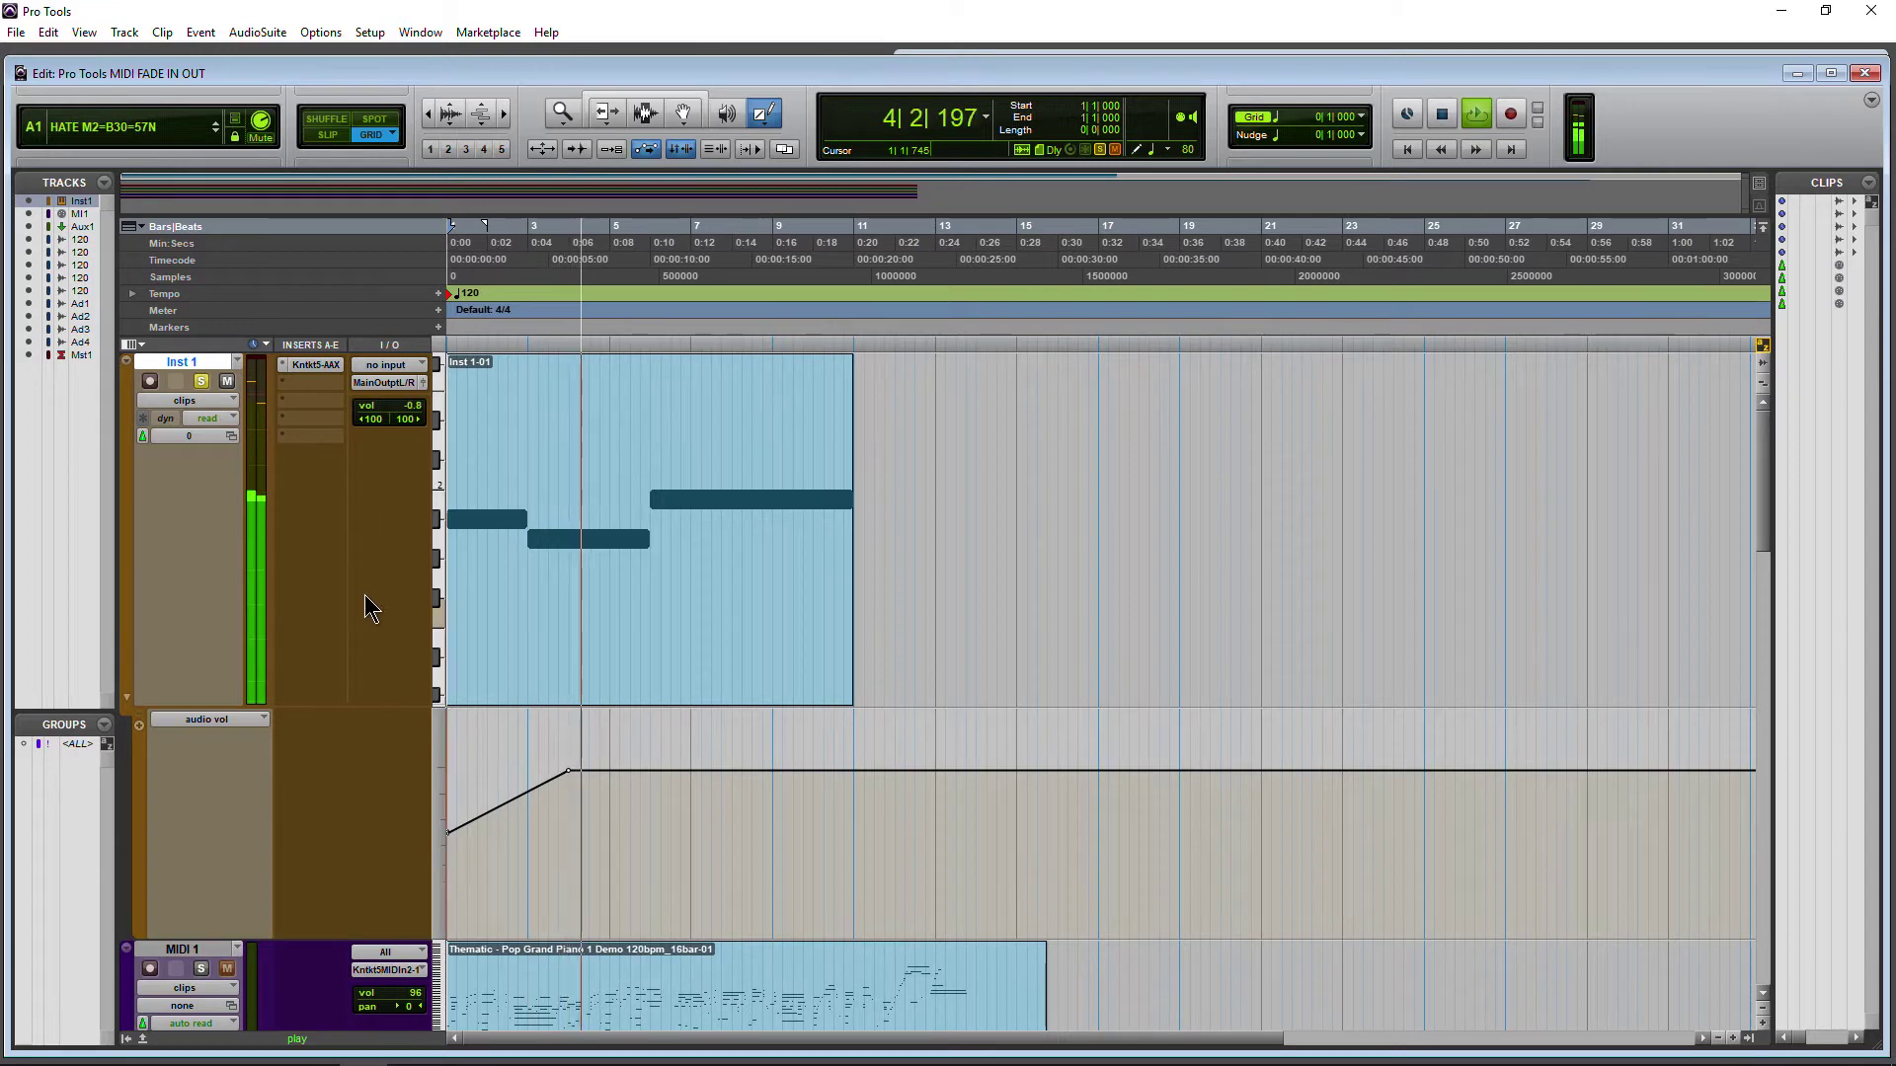
key("ctrl+equal")
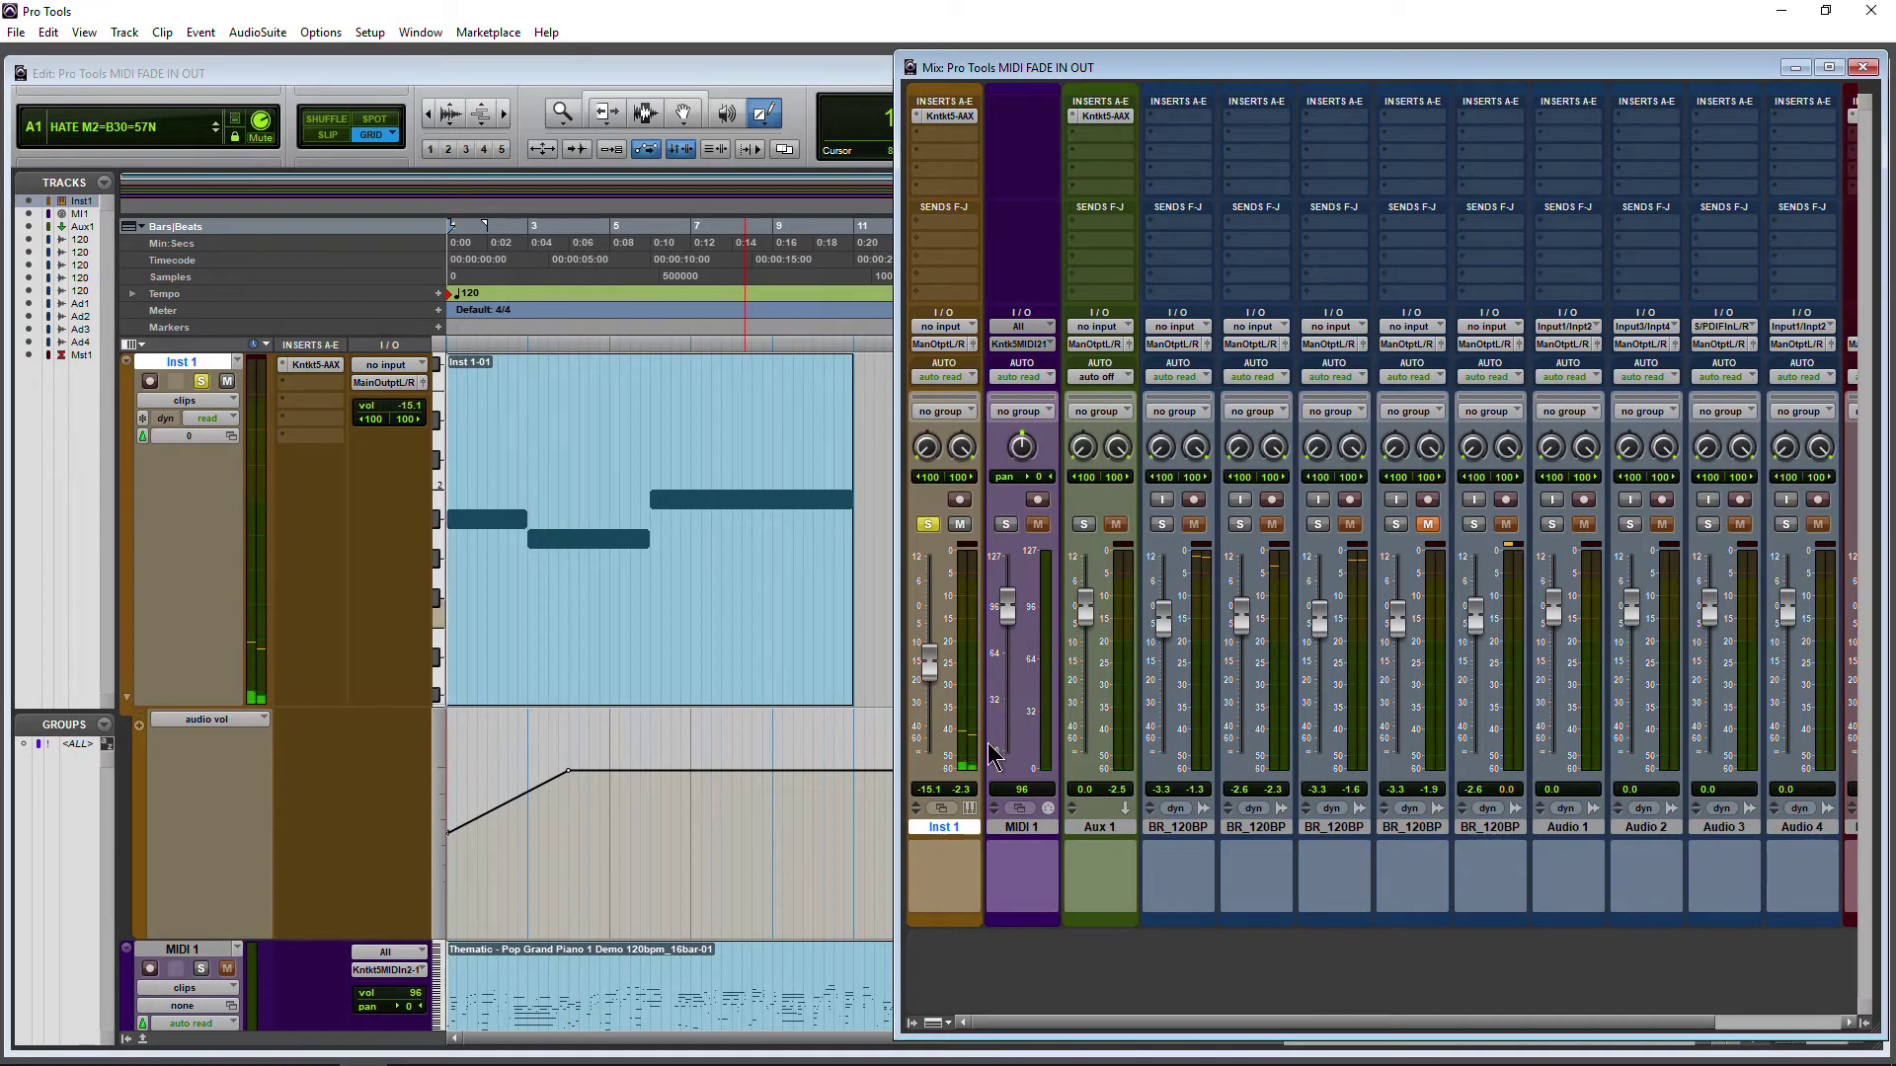
key("space")
key("space")
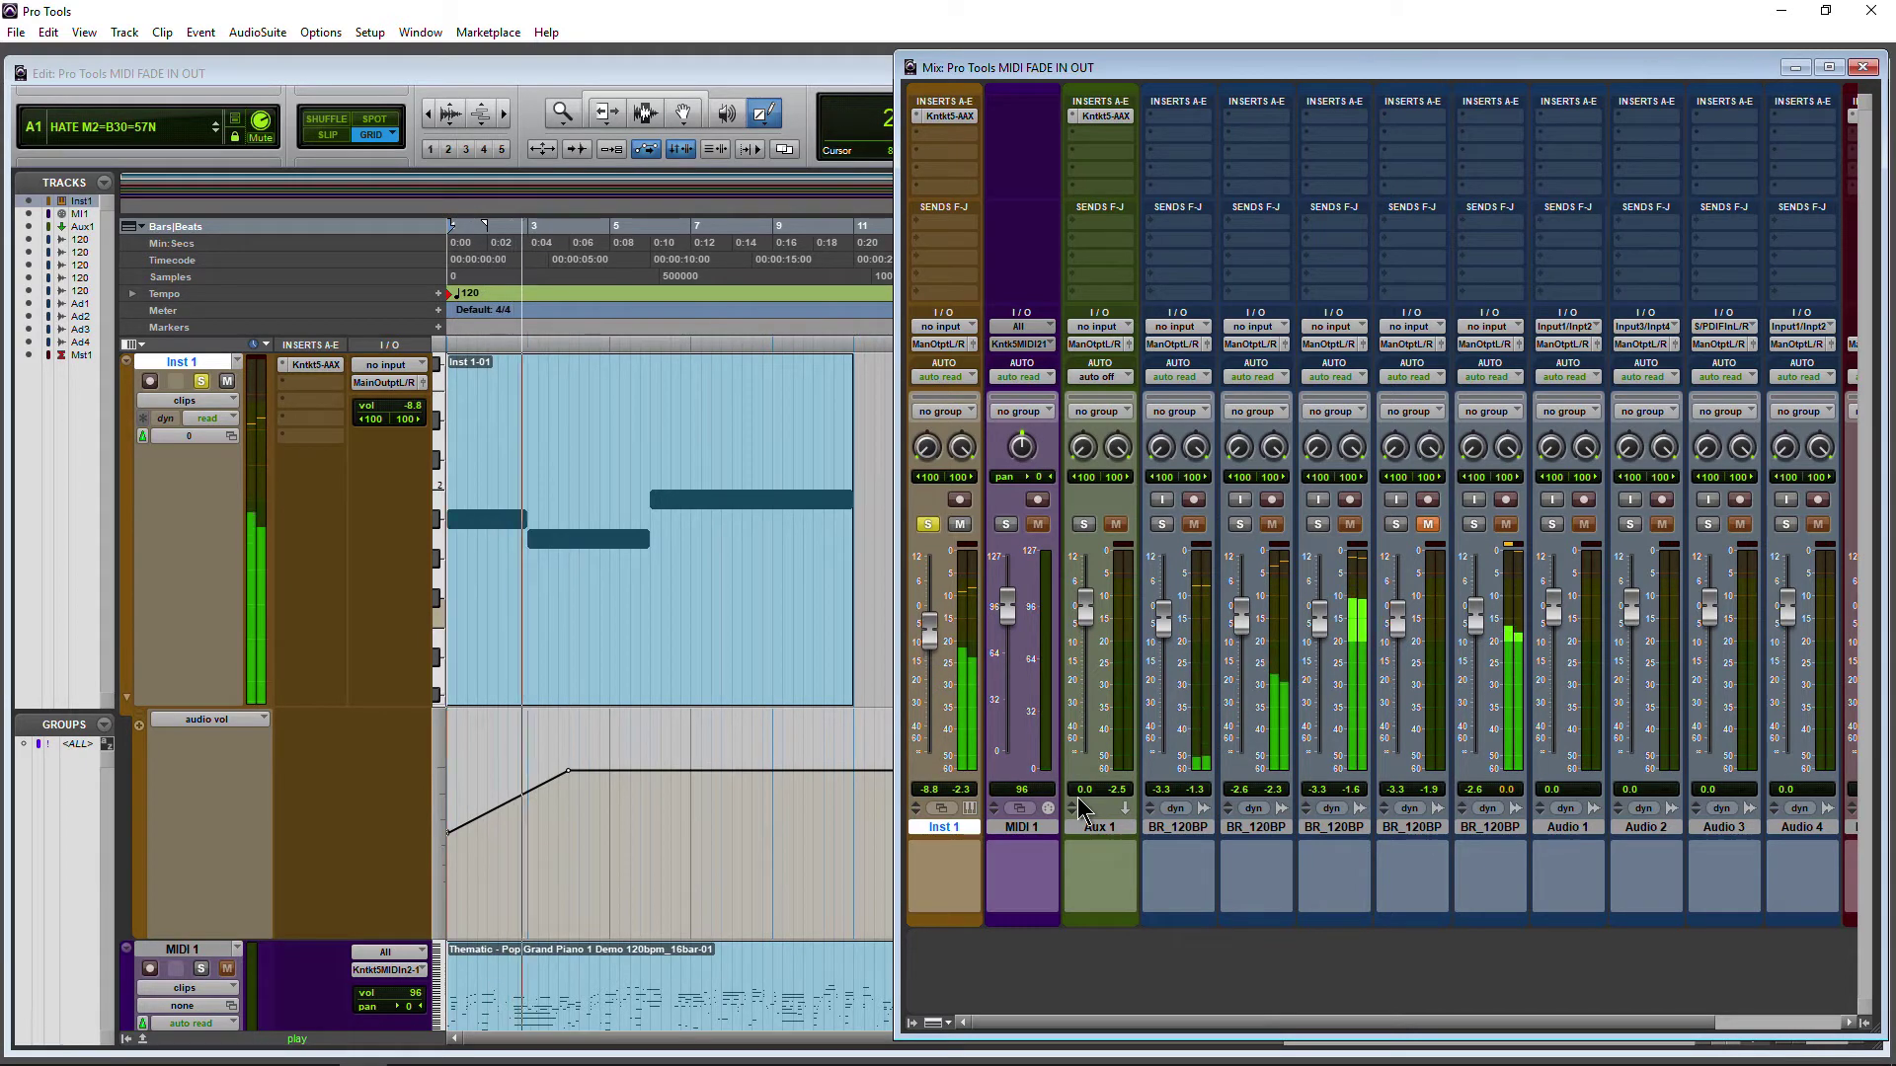
key("space")
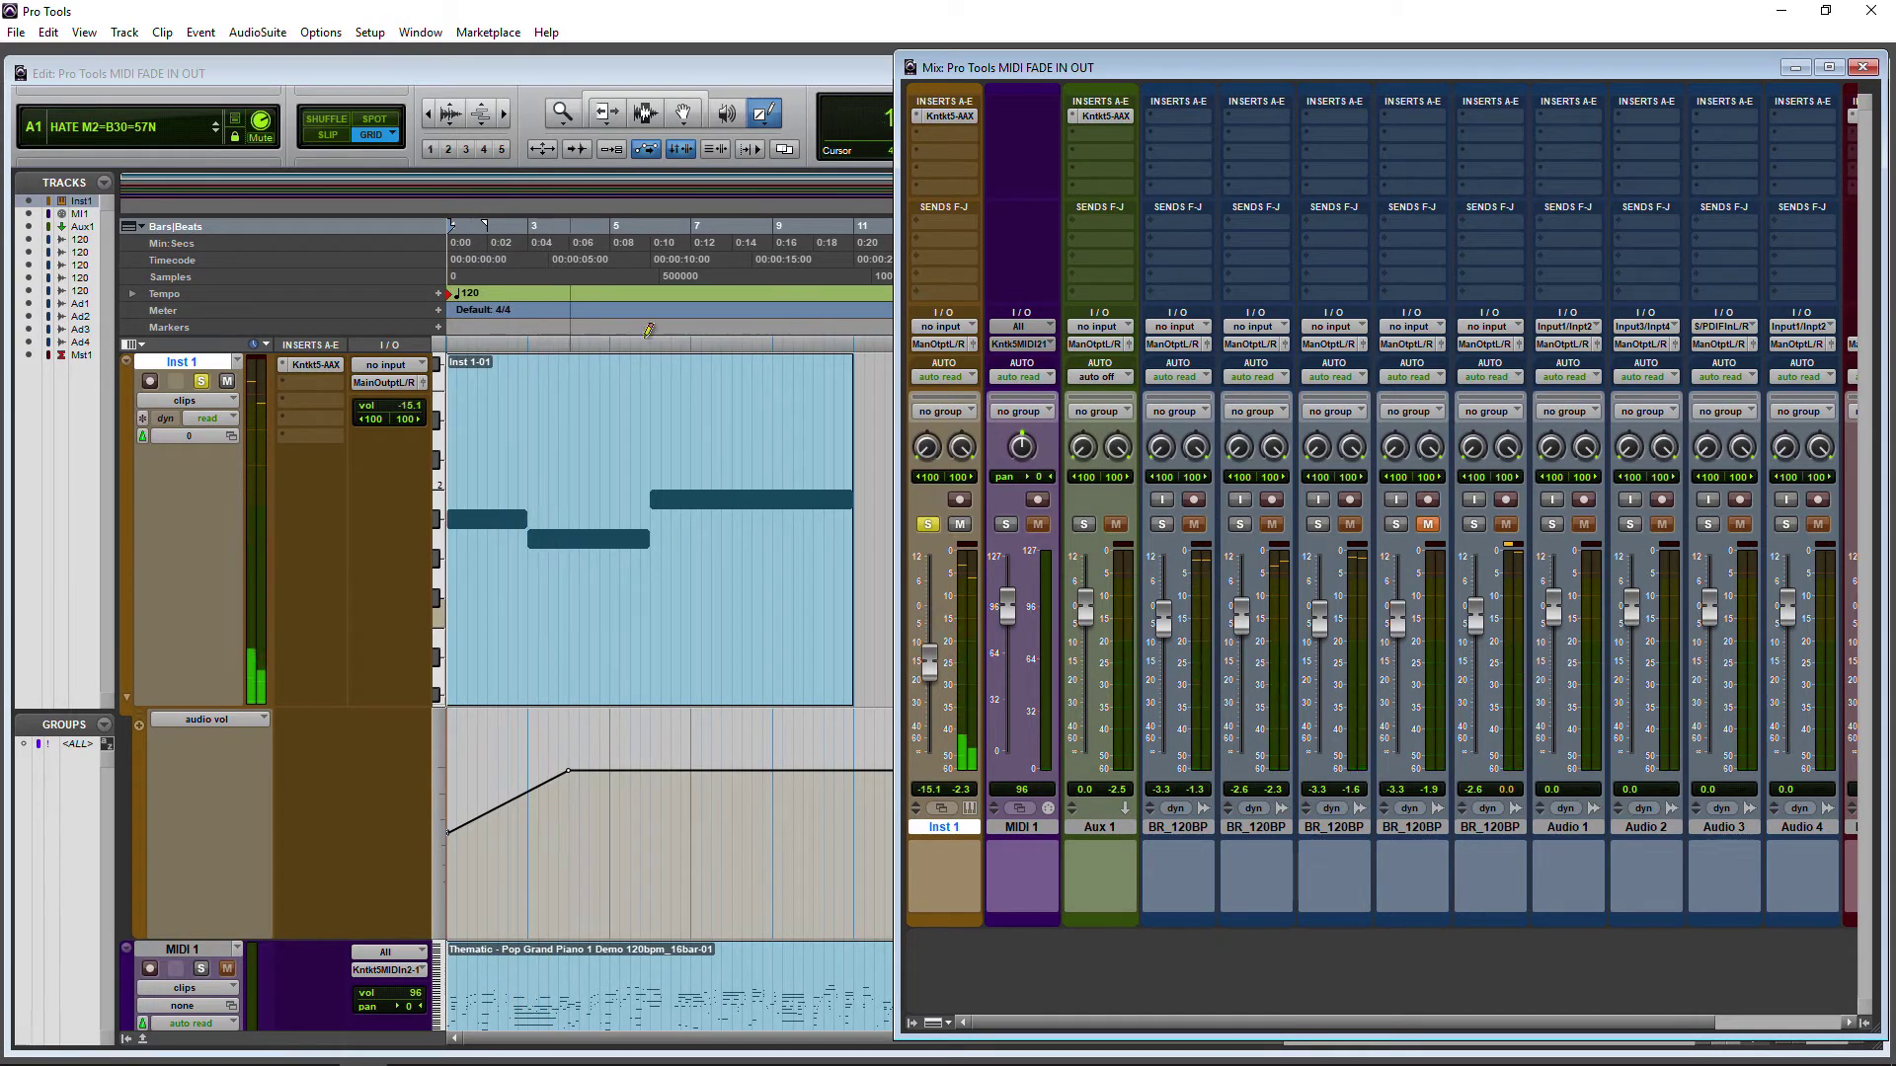
left_click(768, 75)
Step: With the Grabber tool, lower the Inst 1 fade-in's starting point to -29.6 dB and nudge the bar 4 breakpoint slightly down
left_click(683, 112)
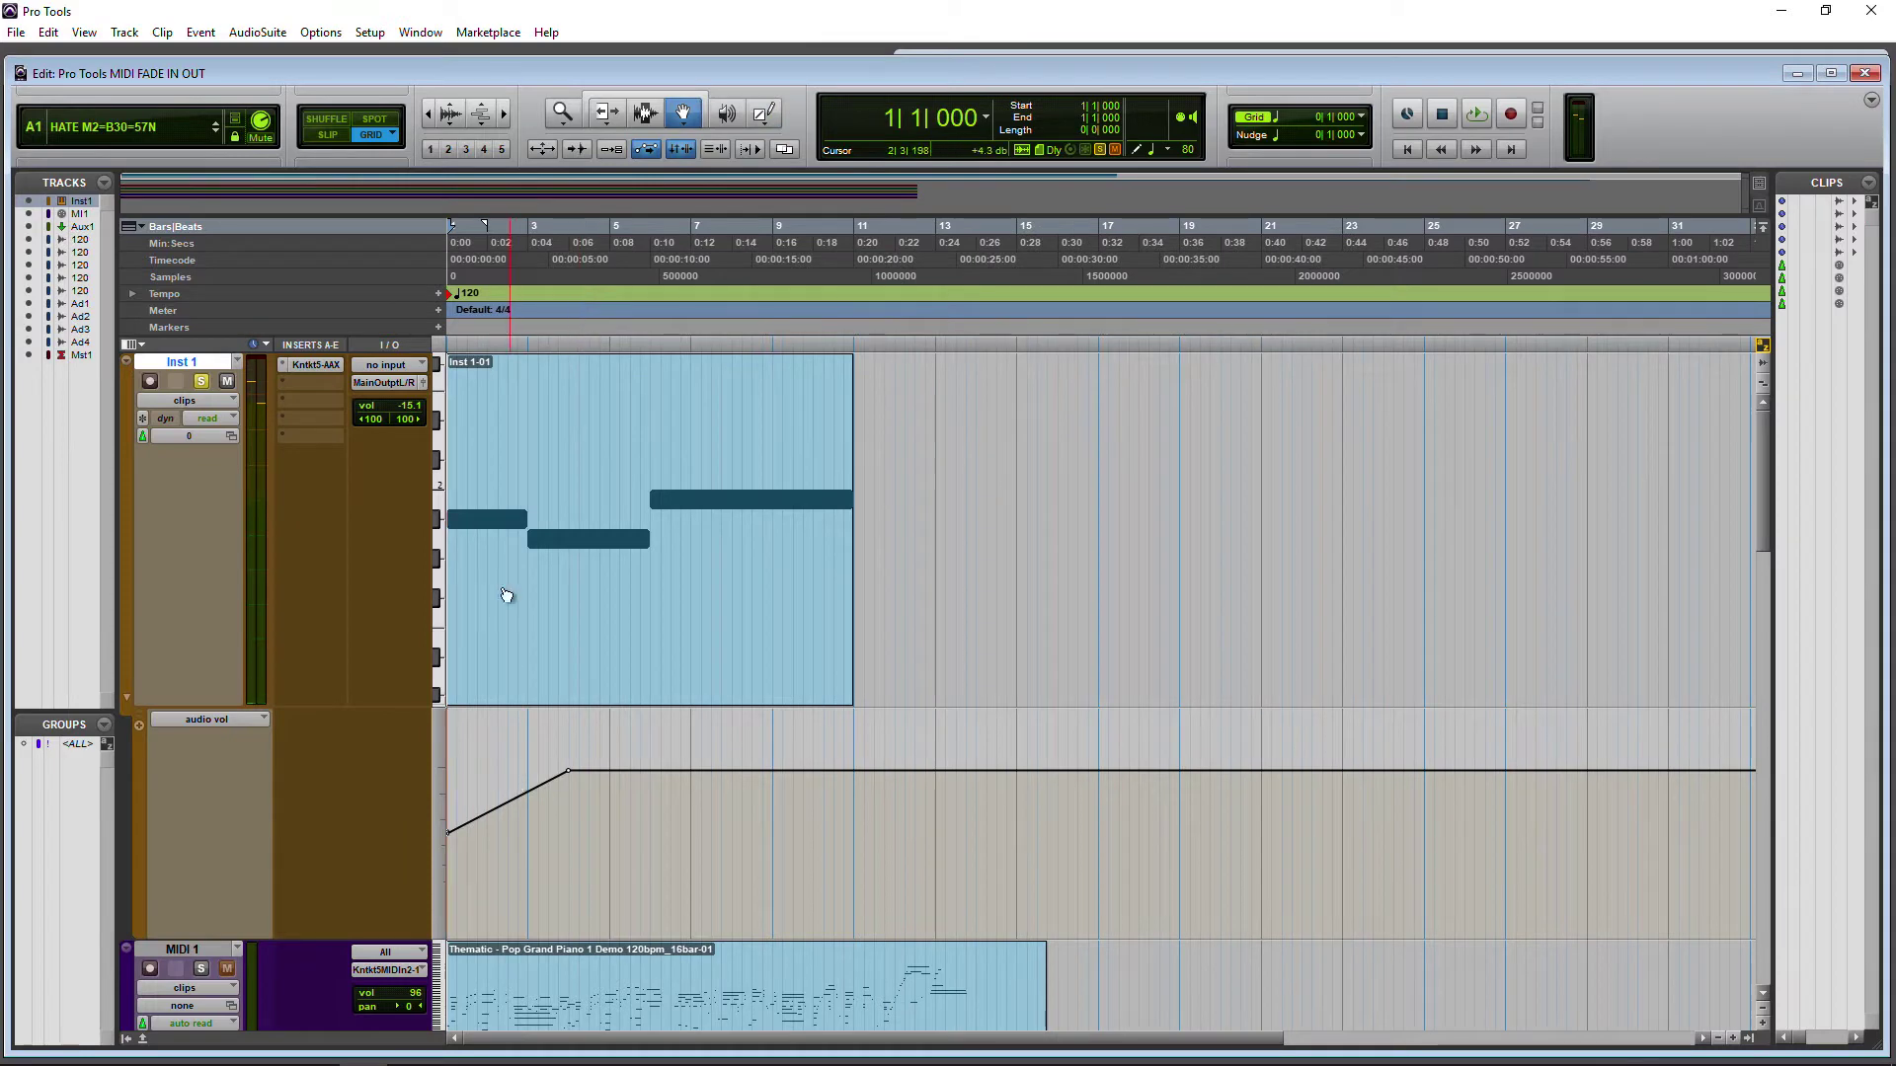
left_click(504, 115)
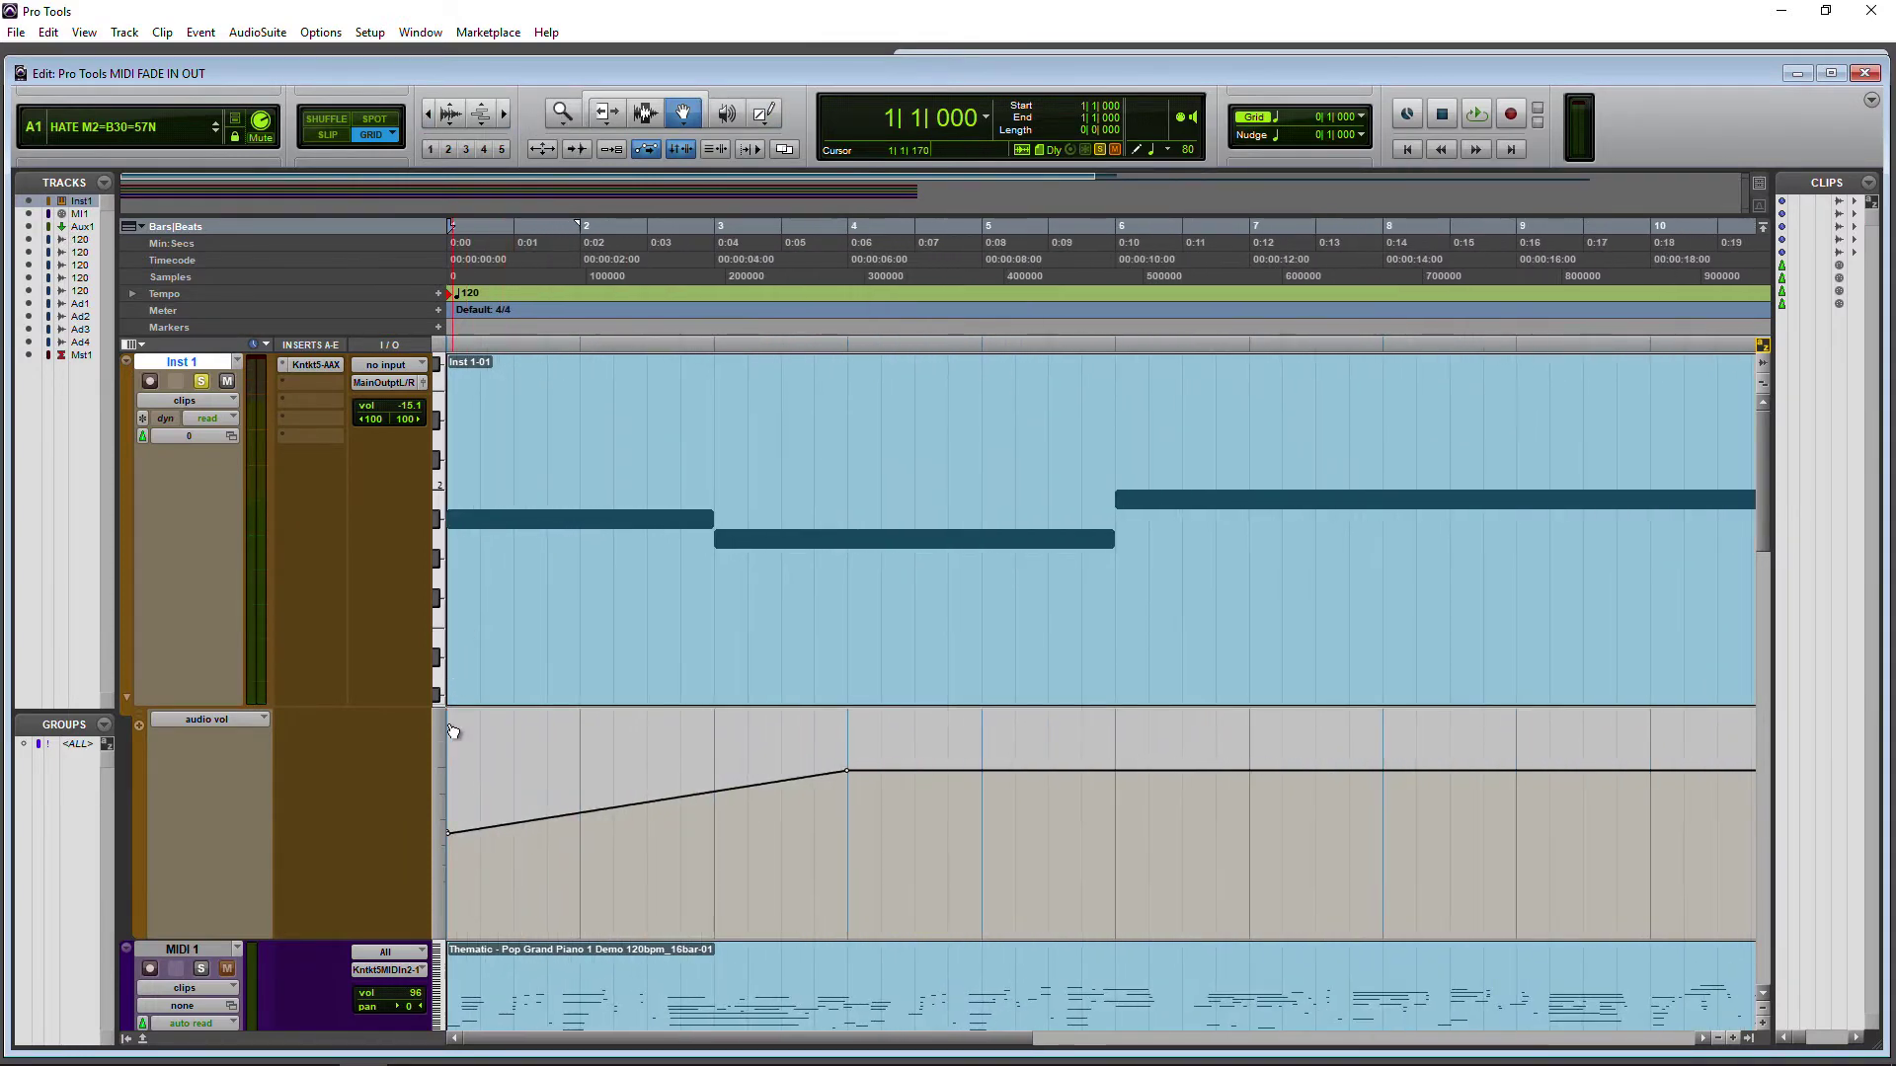
left_click_drag(453, 841, 450, 893)
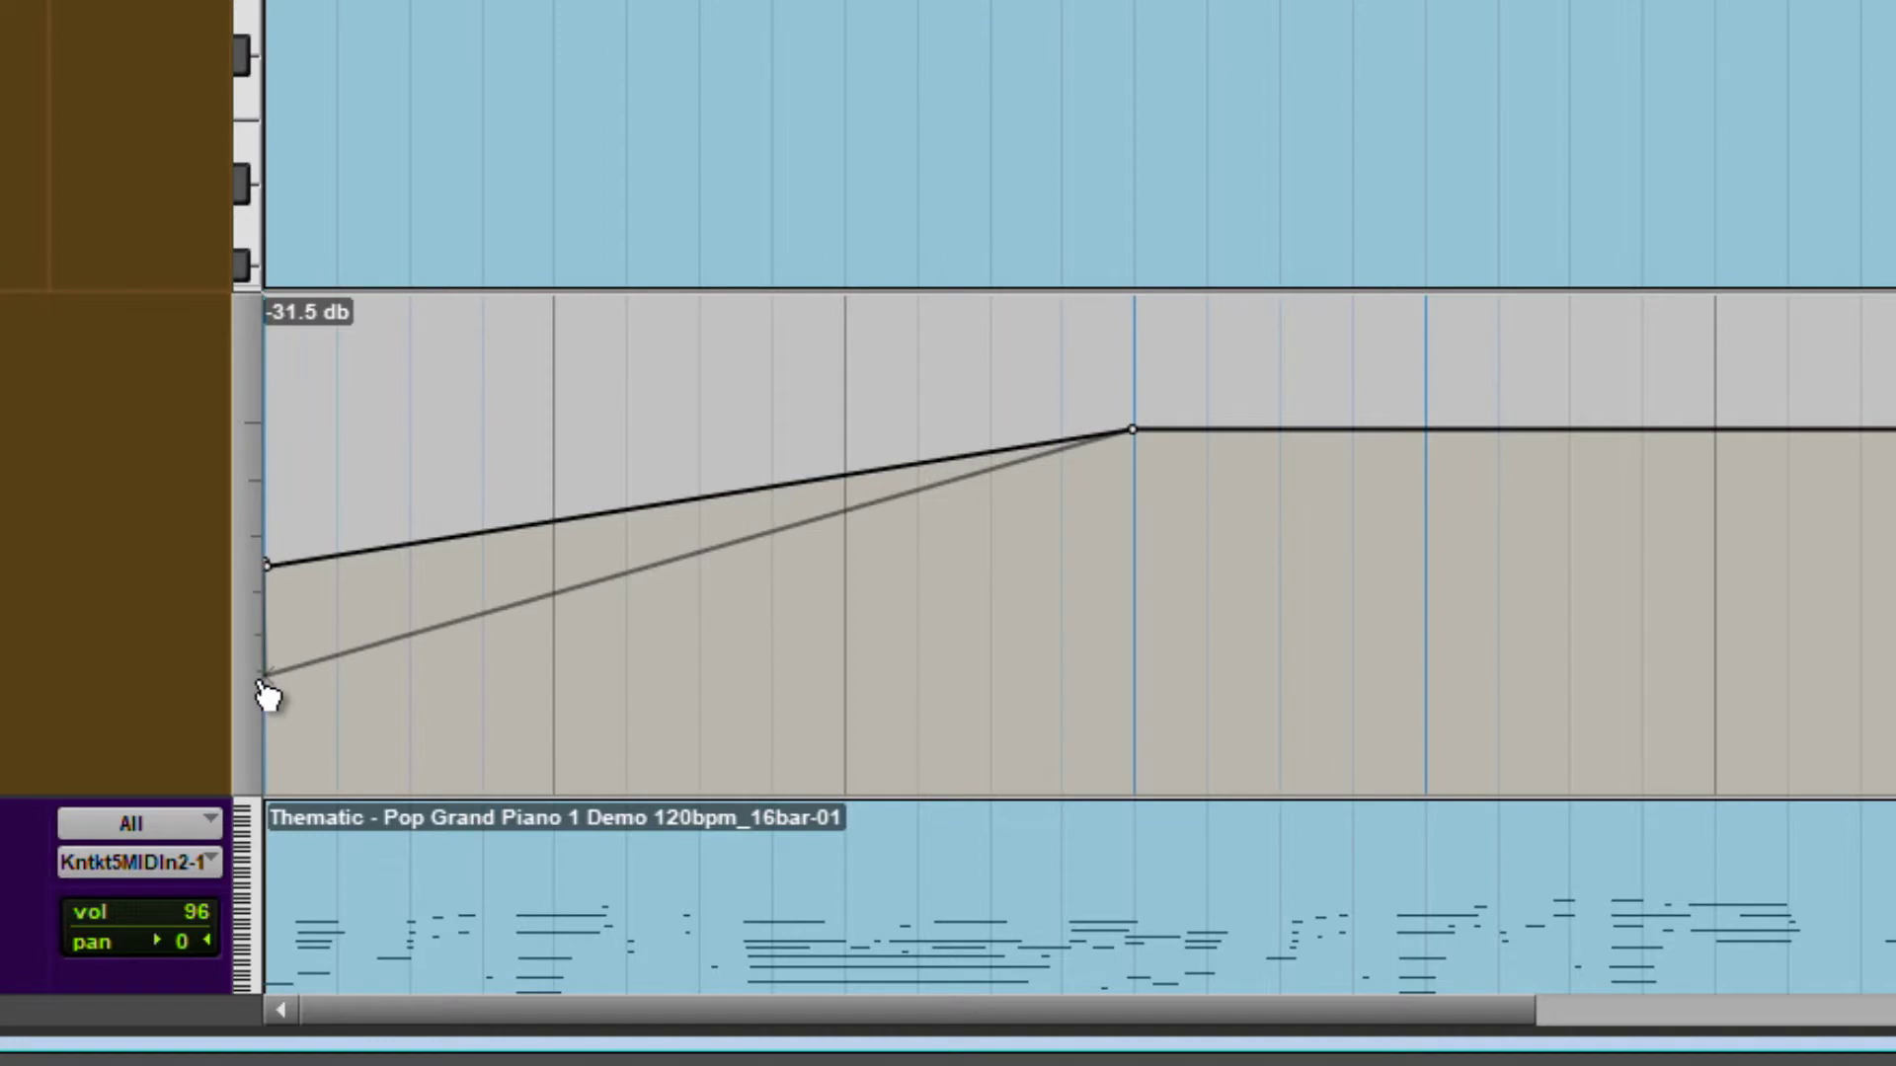
left_click_drag(267, 696, 267, 694)
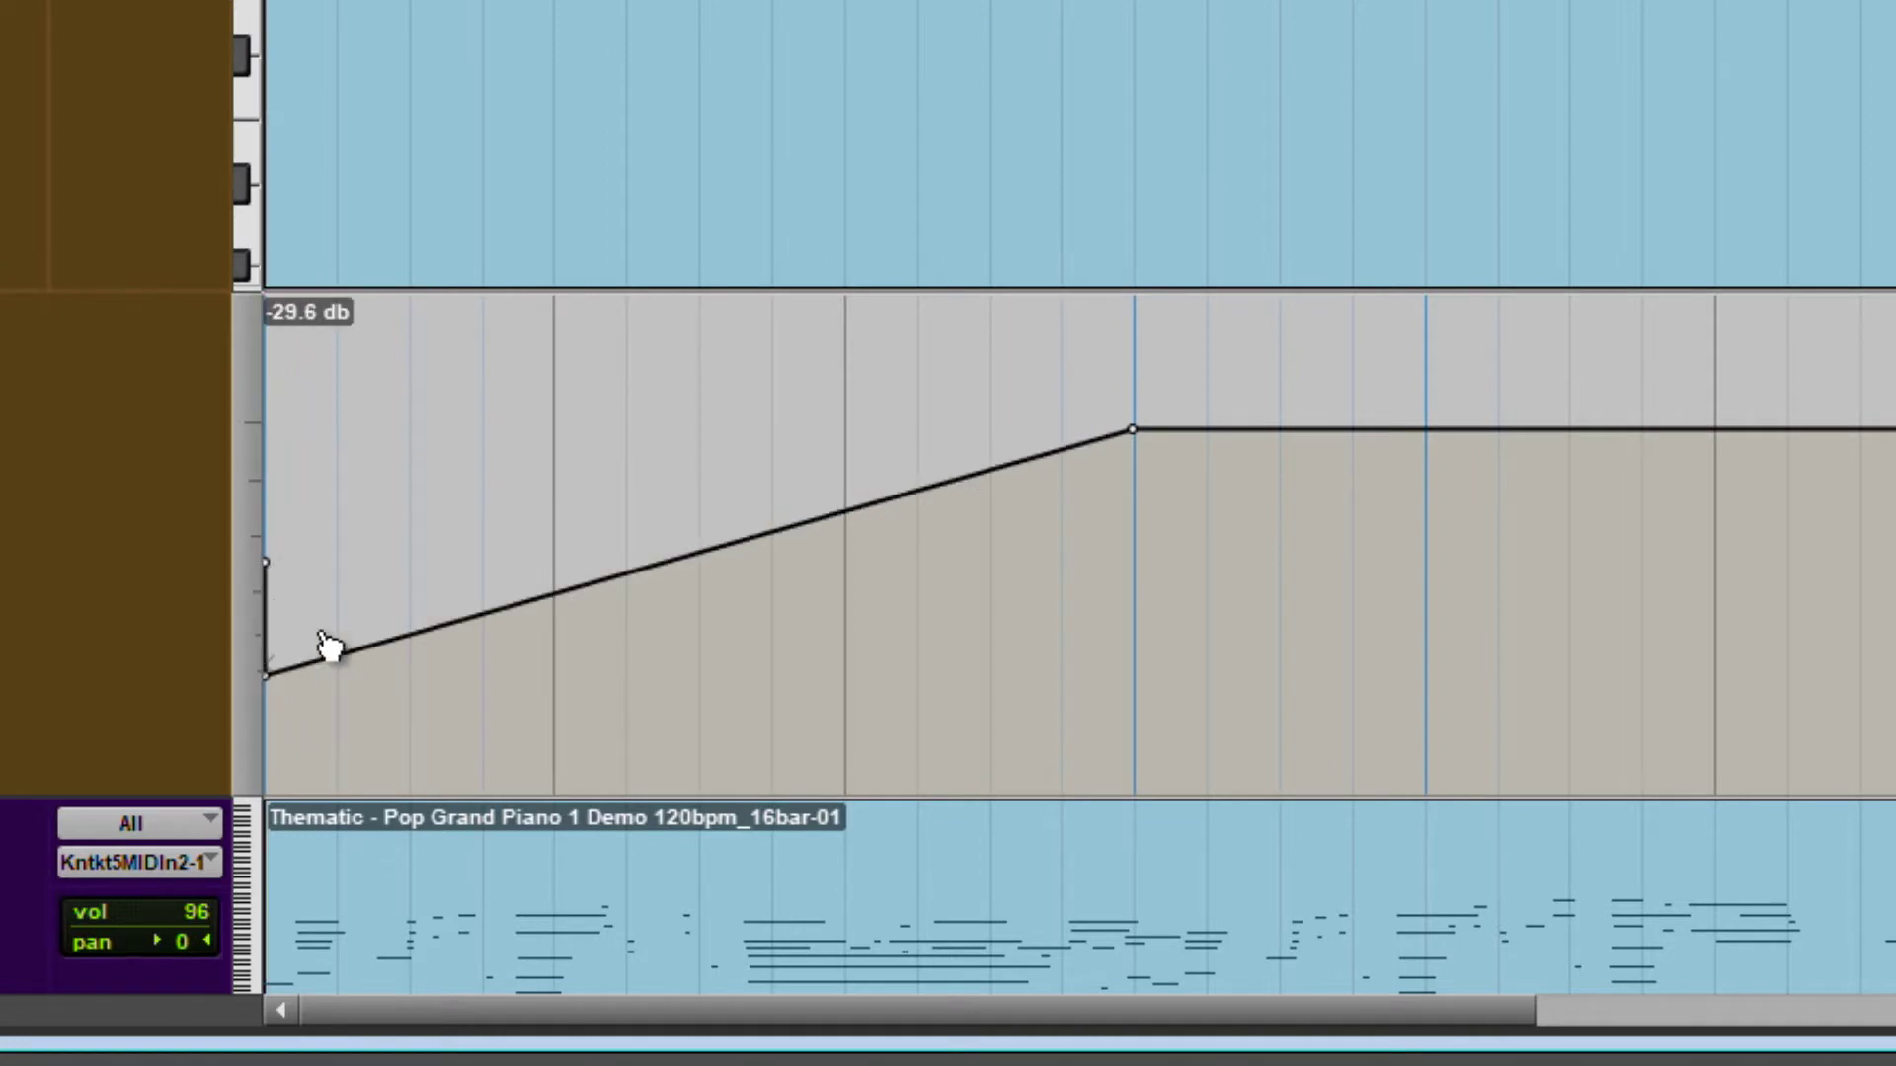
mouse_move(846, 770)
left_mouse_down()
mouse_move(1346, 770)
mouse_move(850, 783)
left_mouse_up()
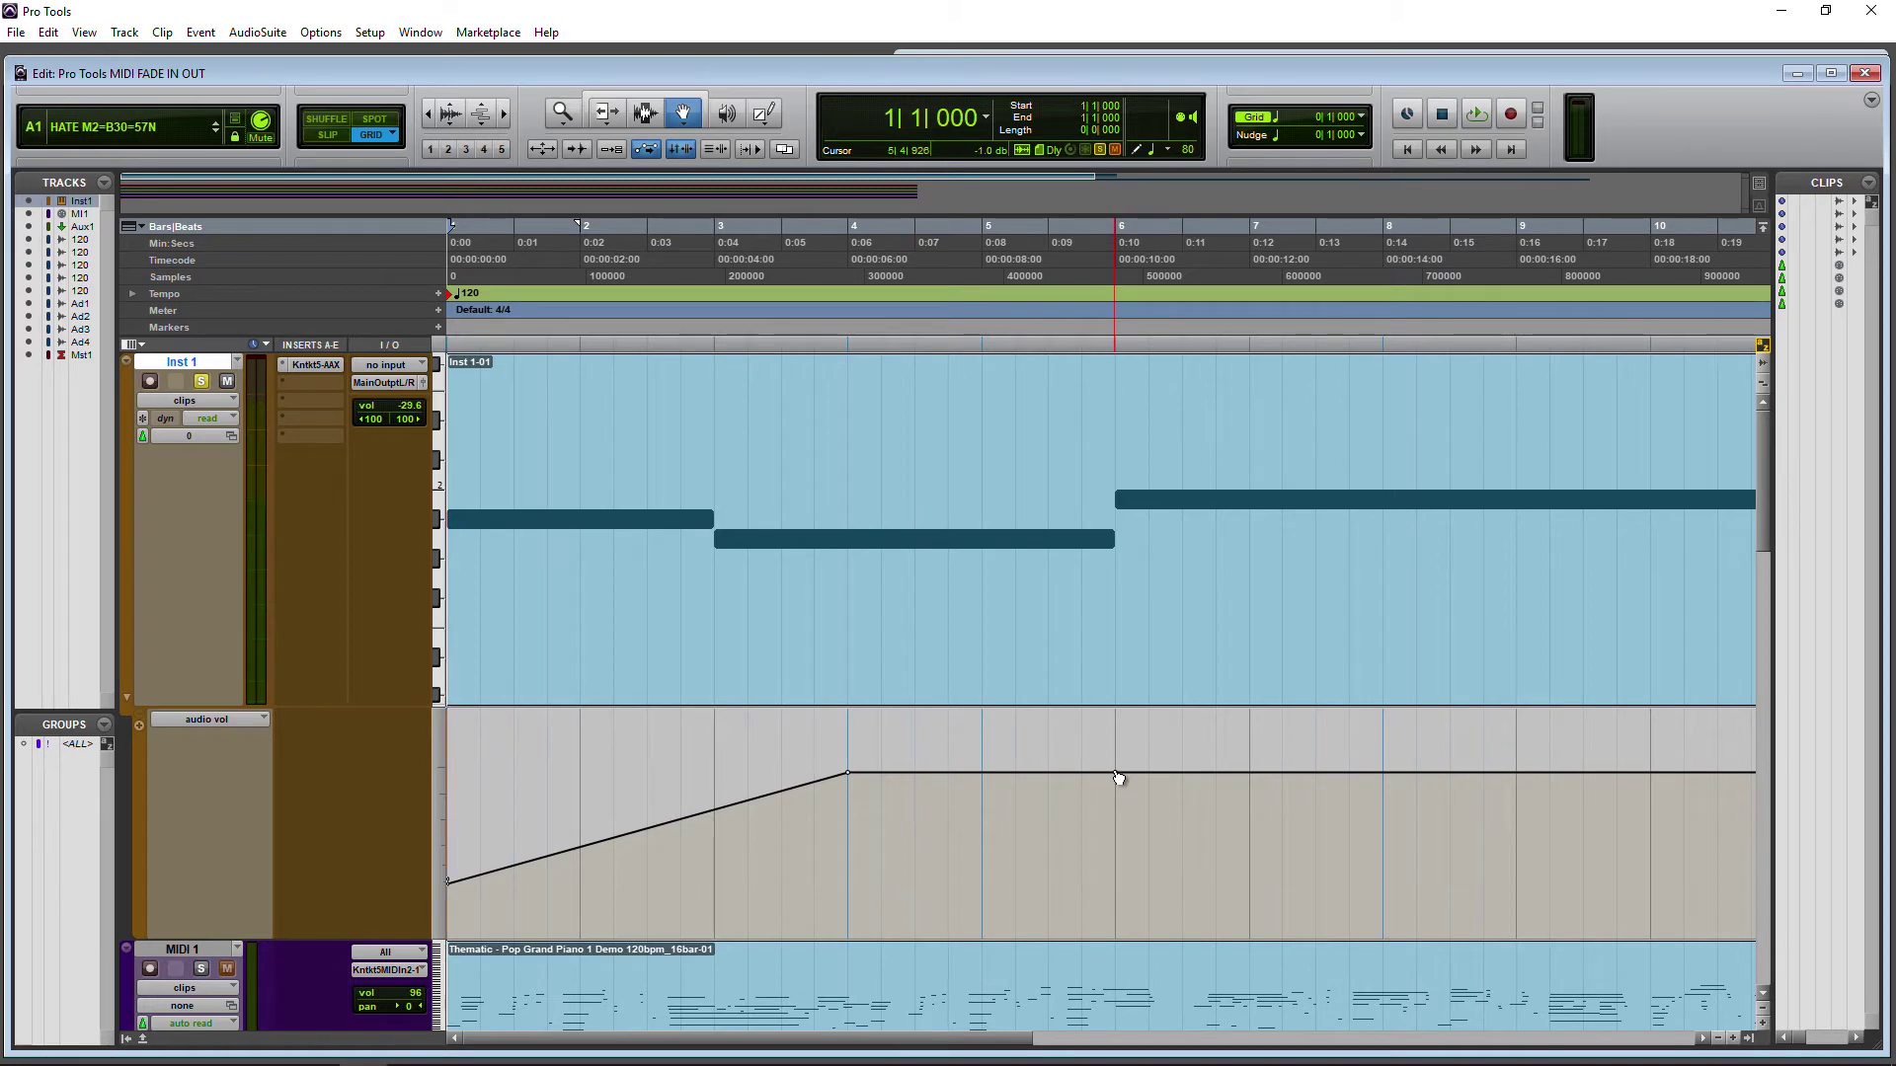
Step: Try a volume dip at bar 6 rising back by bar 7 on Inst 1, audition it and undo it
left_click_drag(1118, 778, 1116, 821)
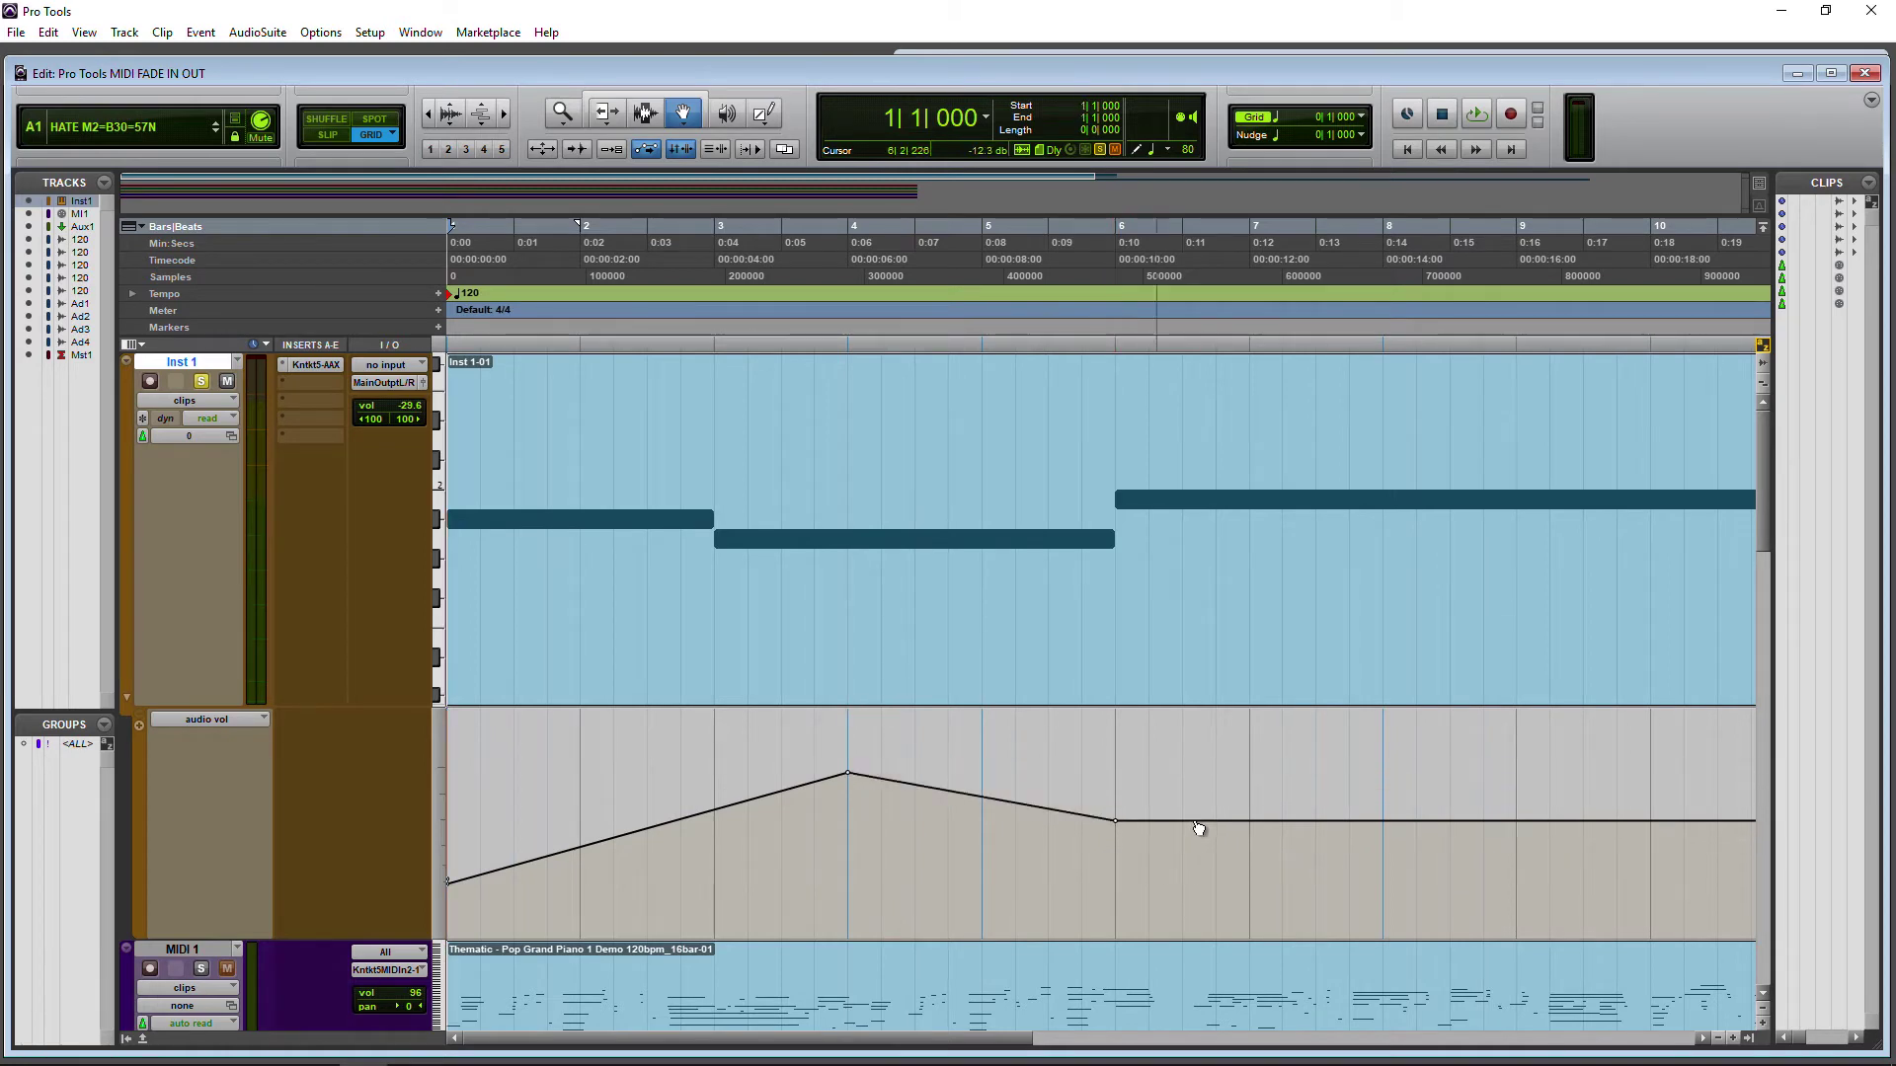
left_click_drag(1254, 829, 1249, 780)
key("ctrl+equal")
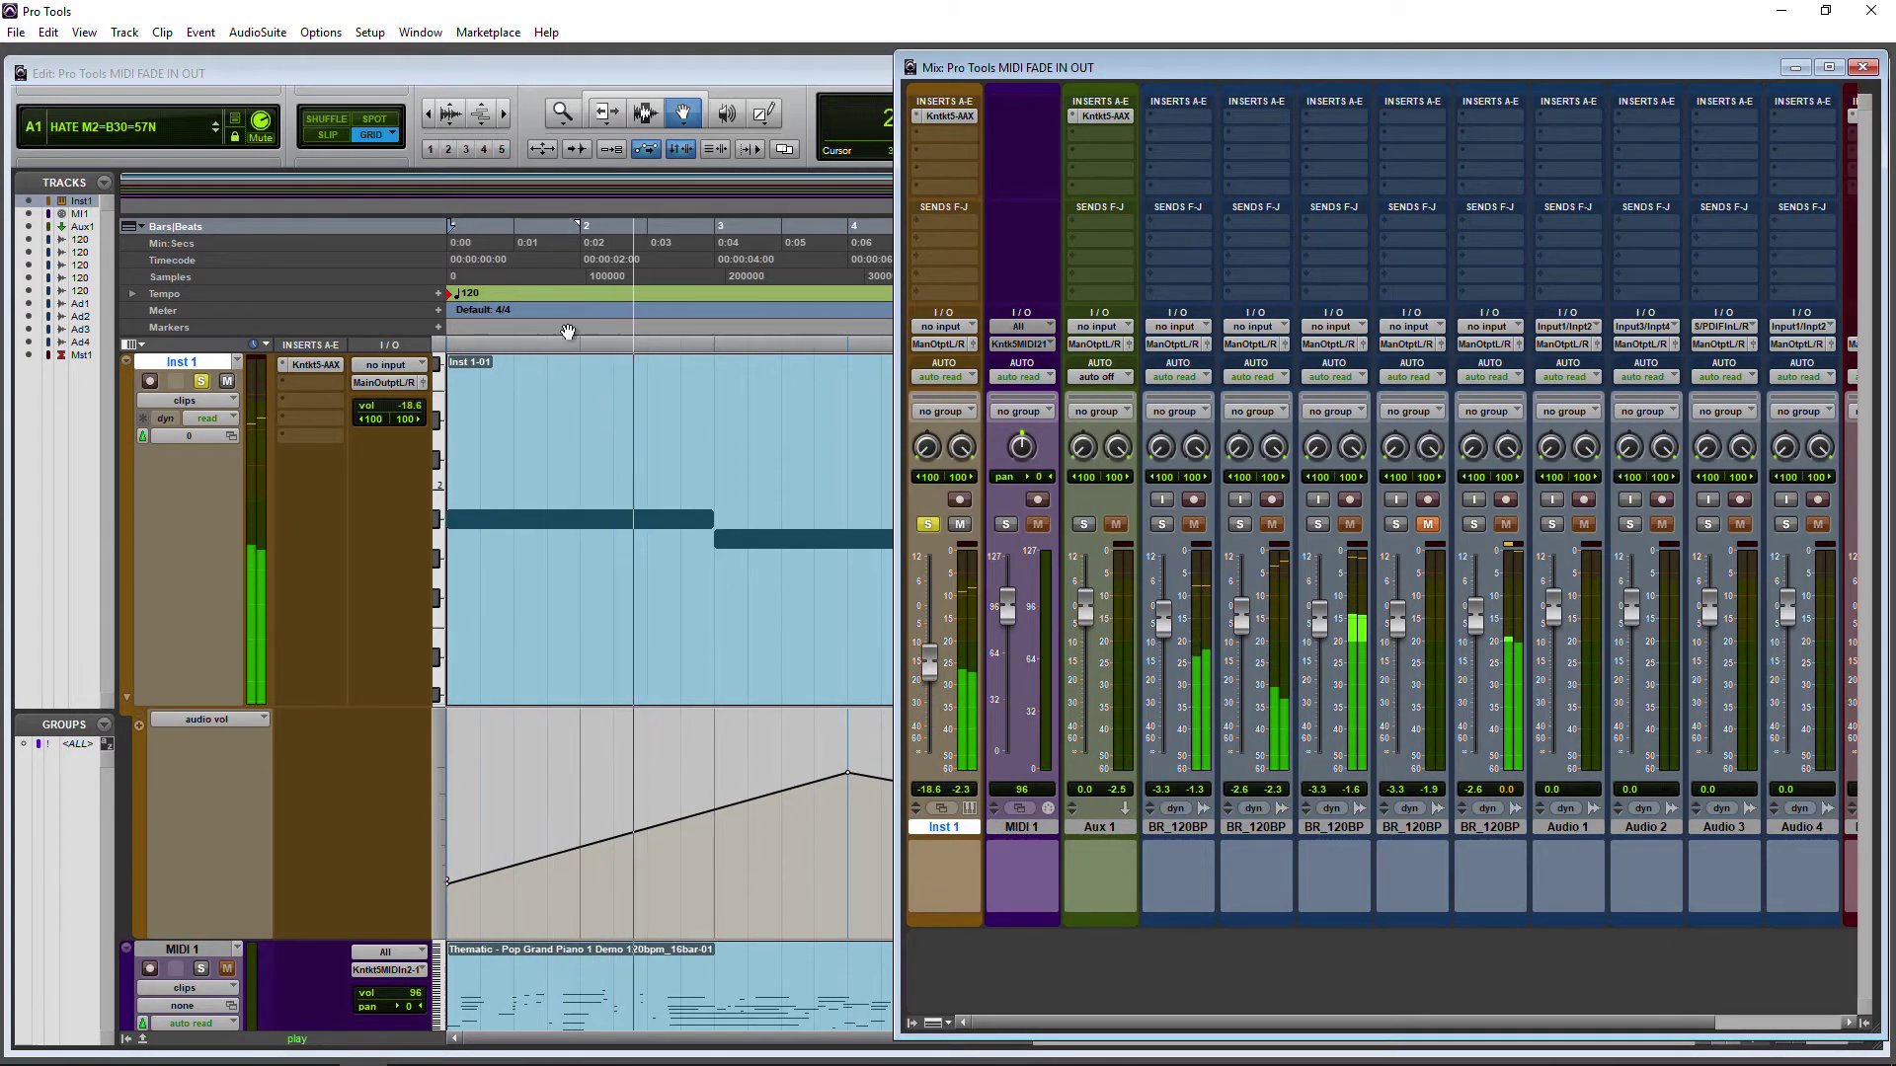
left_click_drag(430, 117, 299, 136)
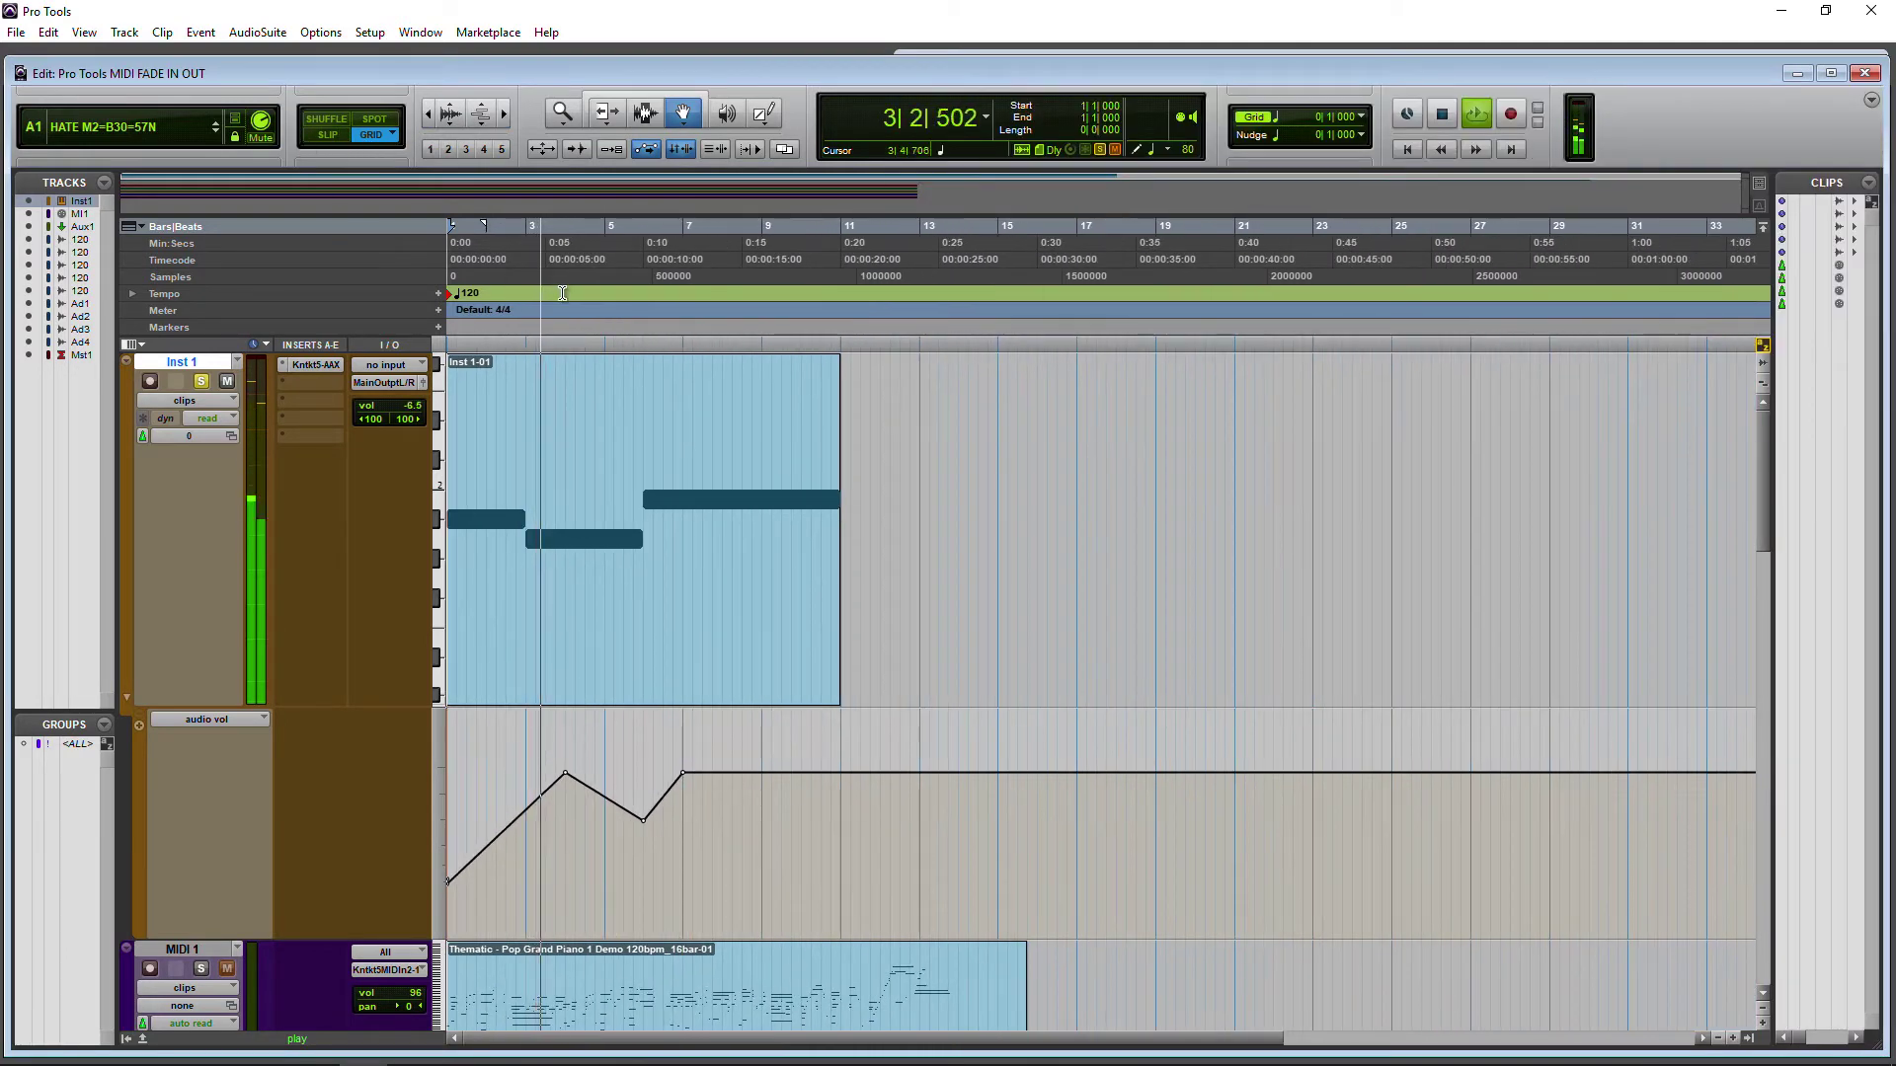
key("ctrl+=")
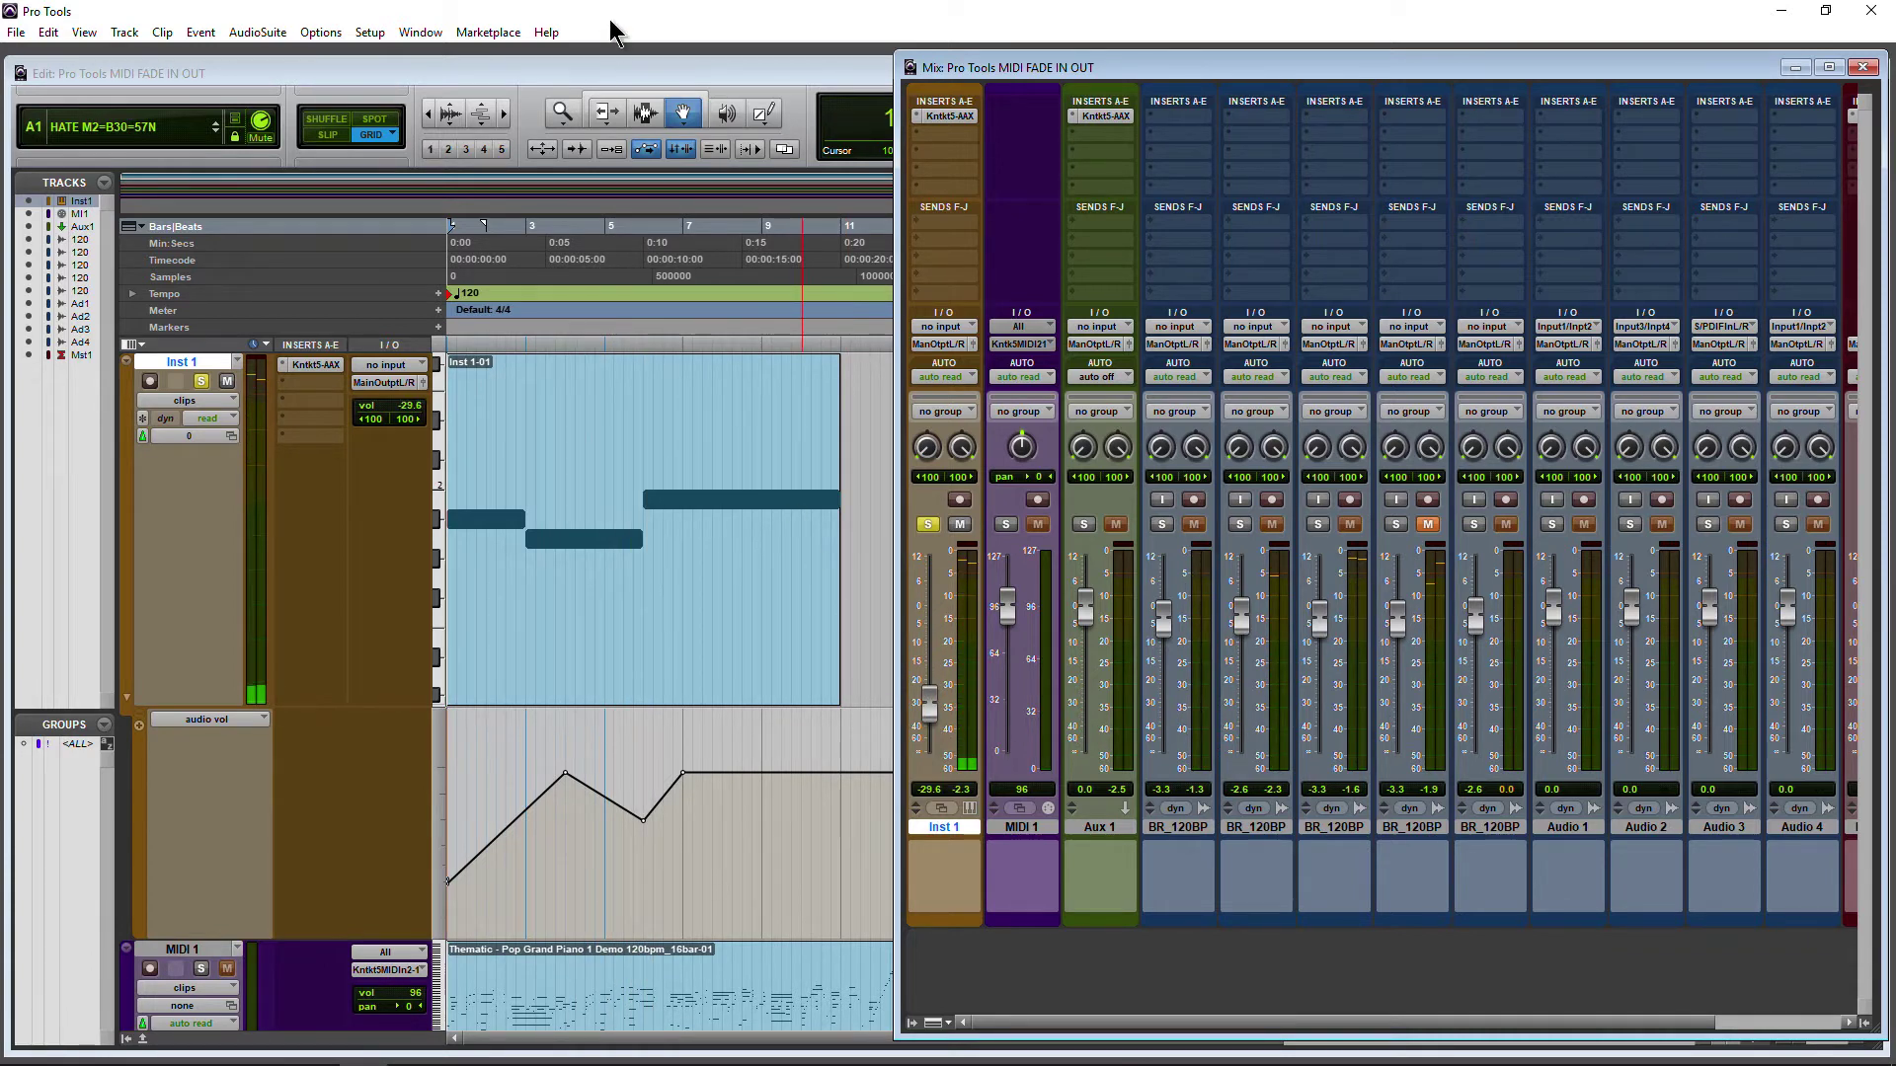
left_click(625, 74)
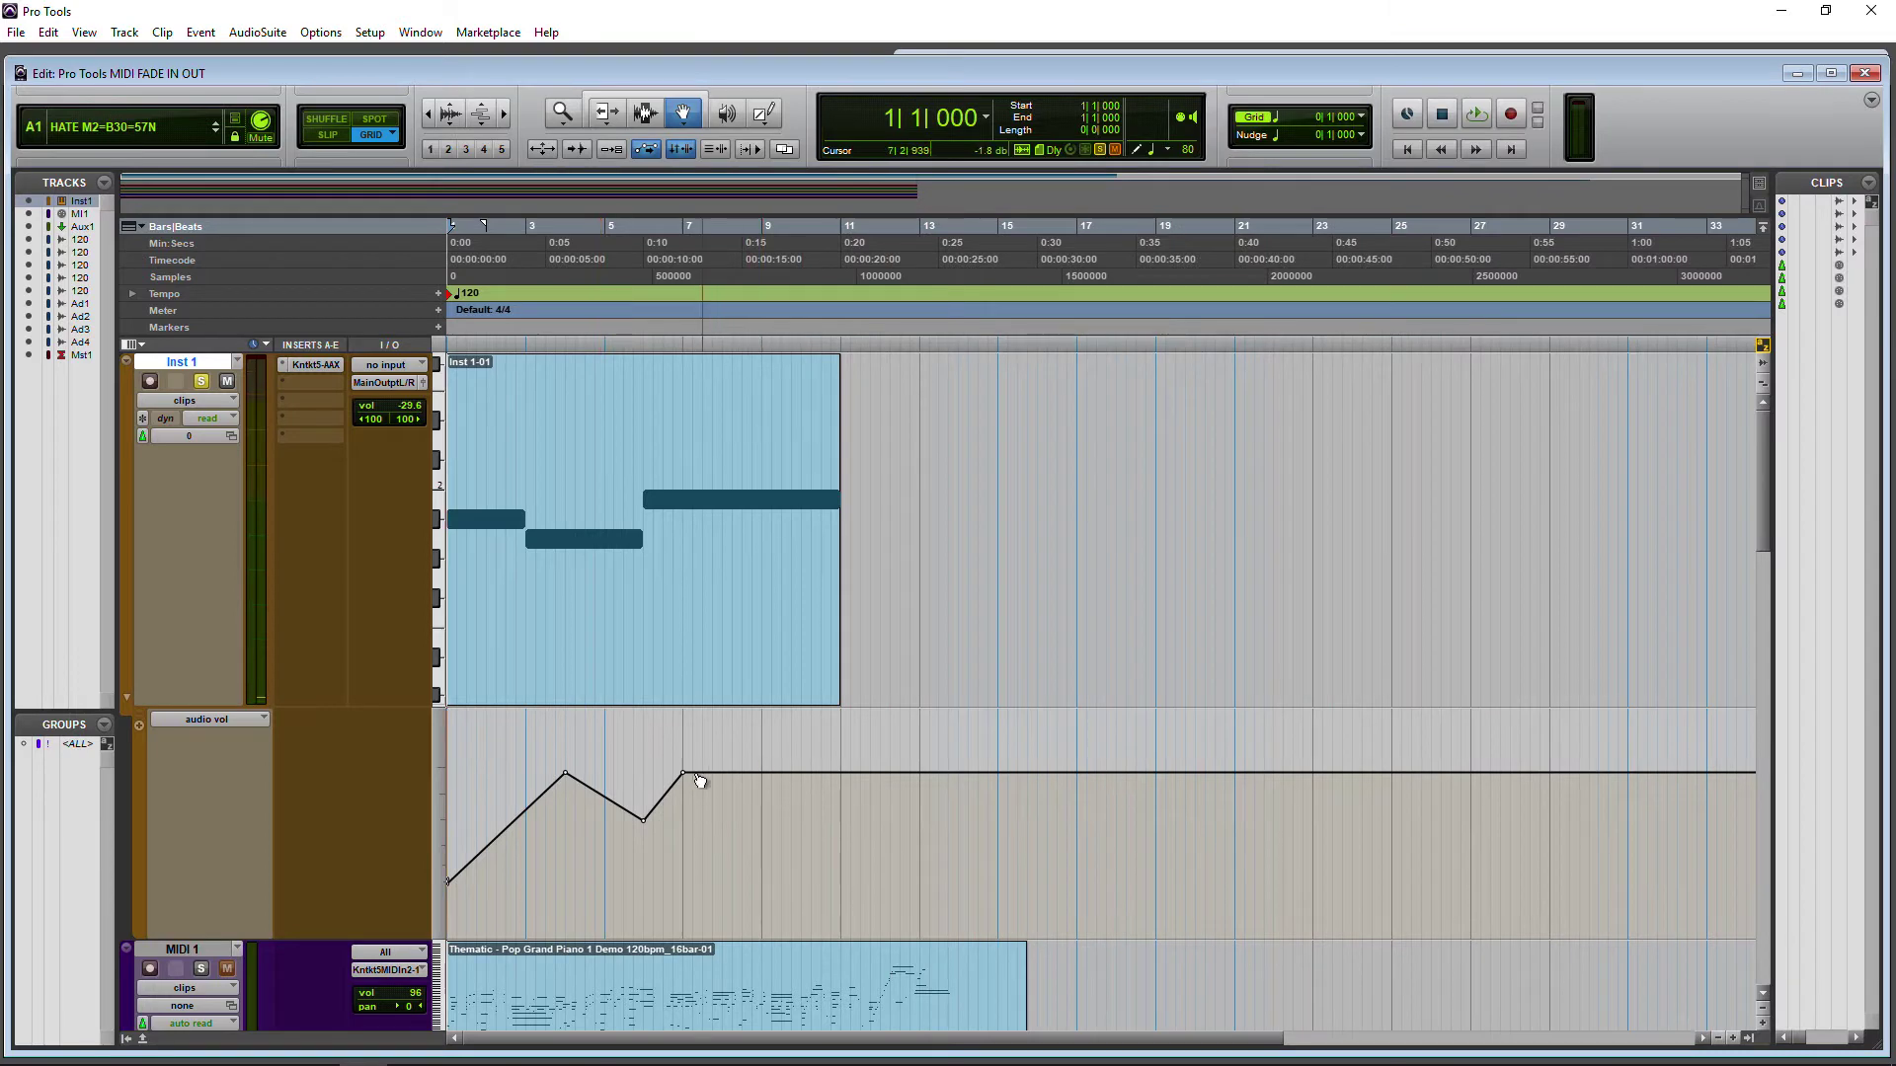
key("ctrl+z")
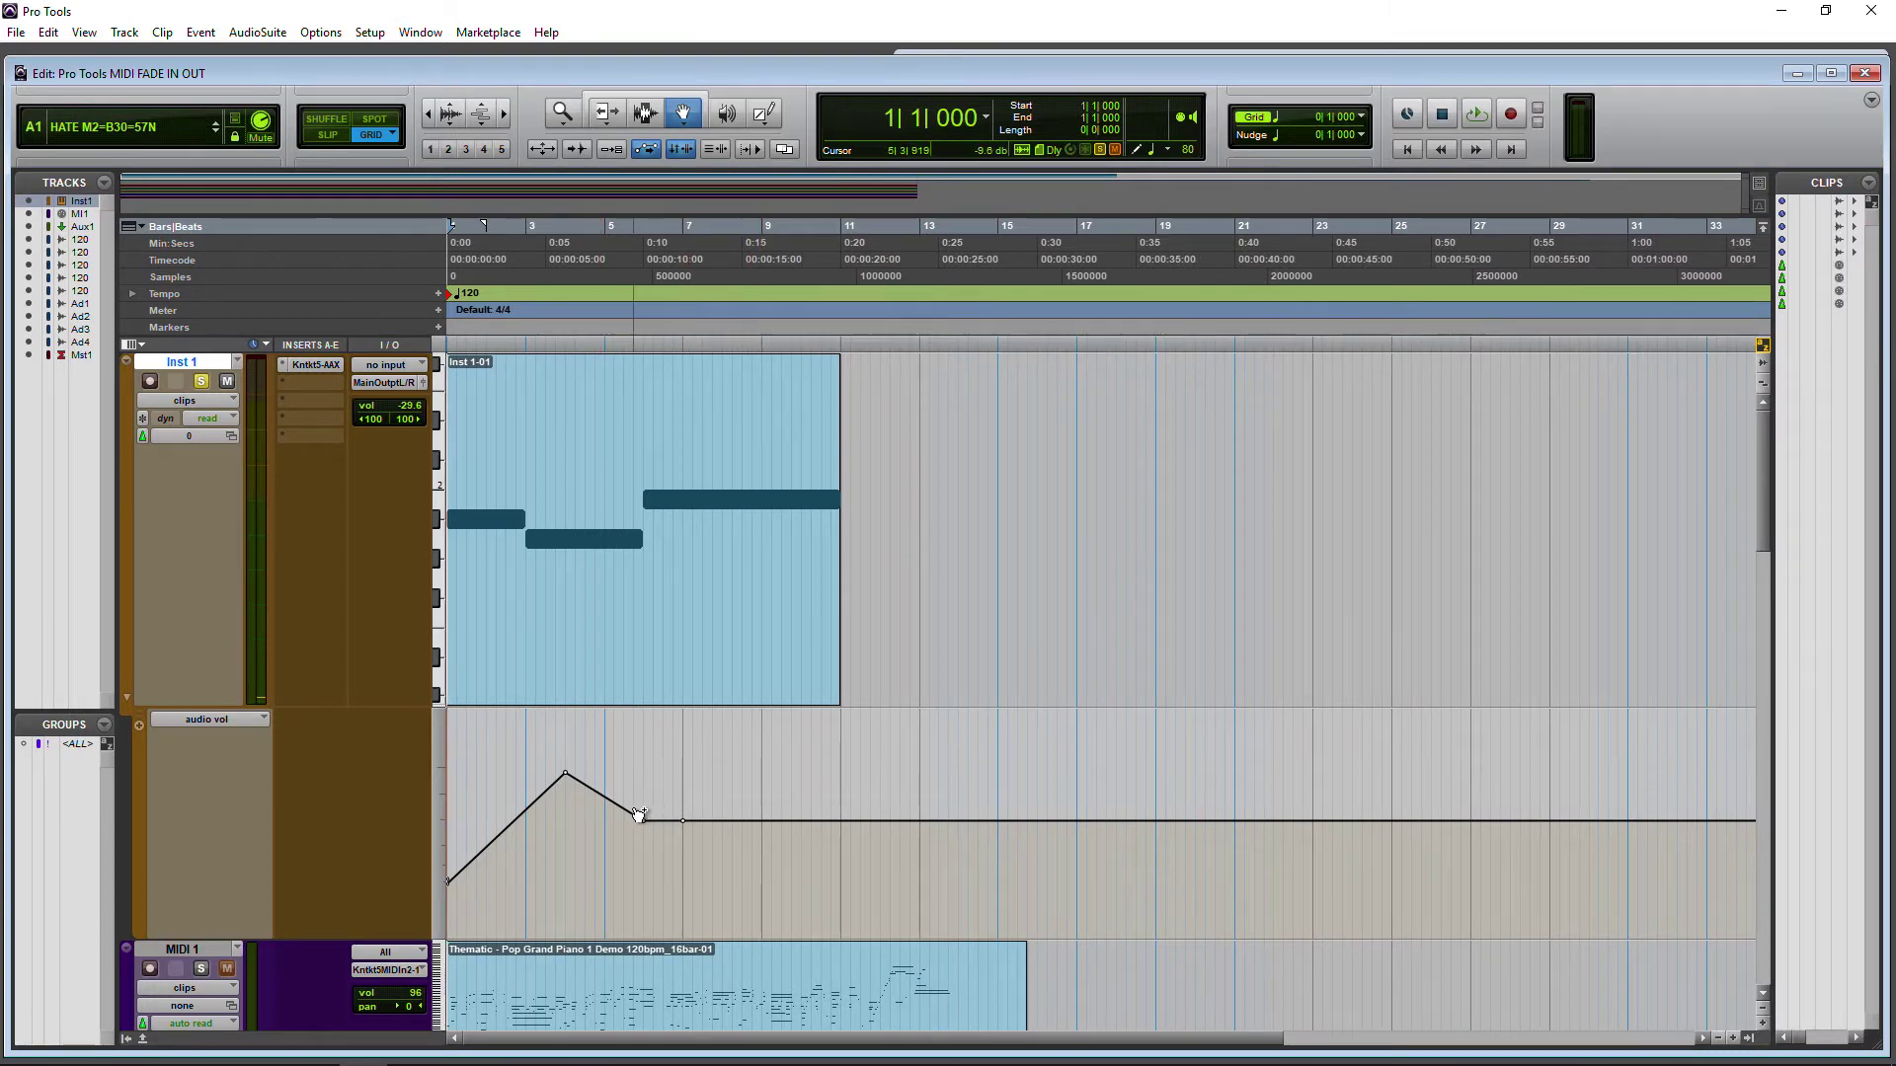
key("ctrl+z")
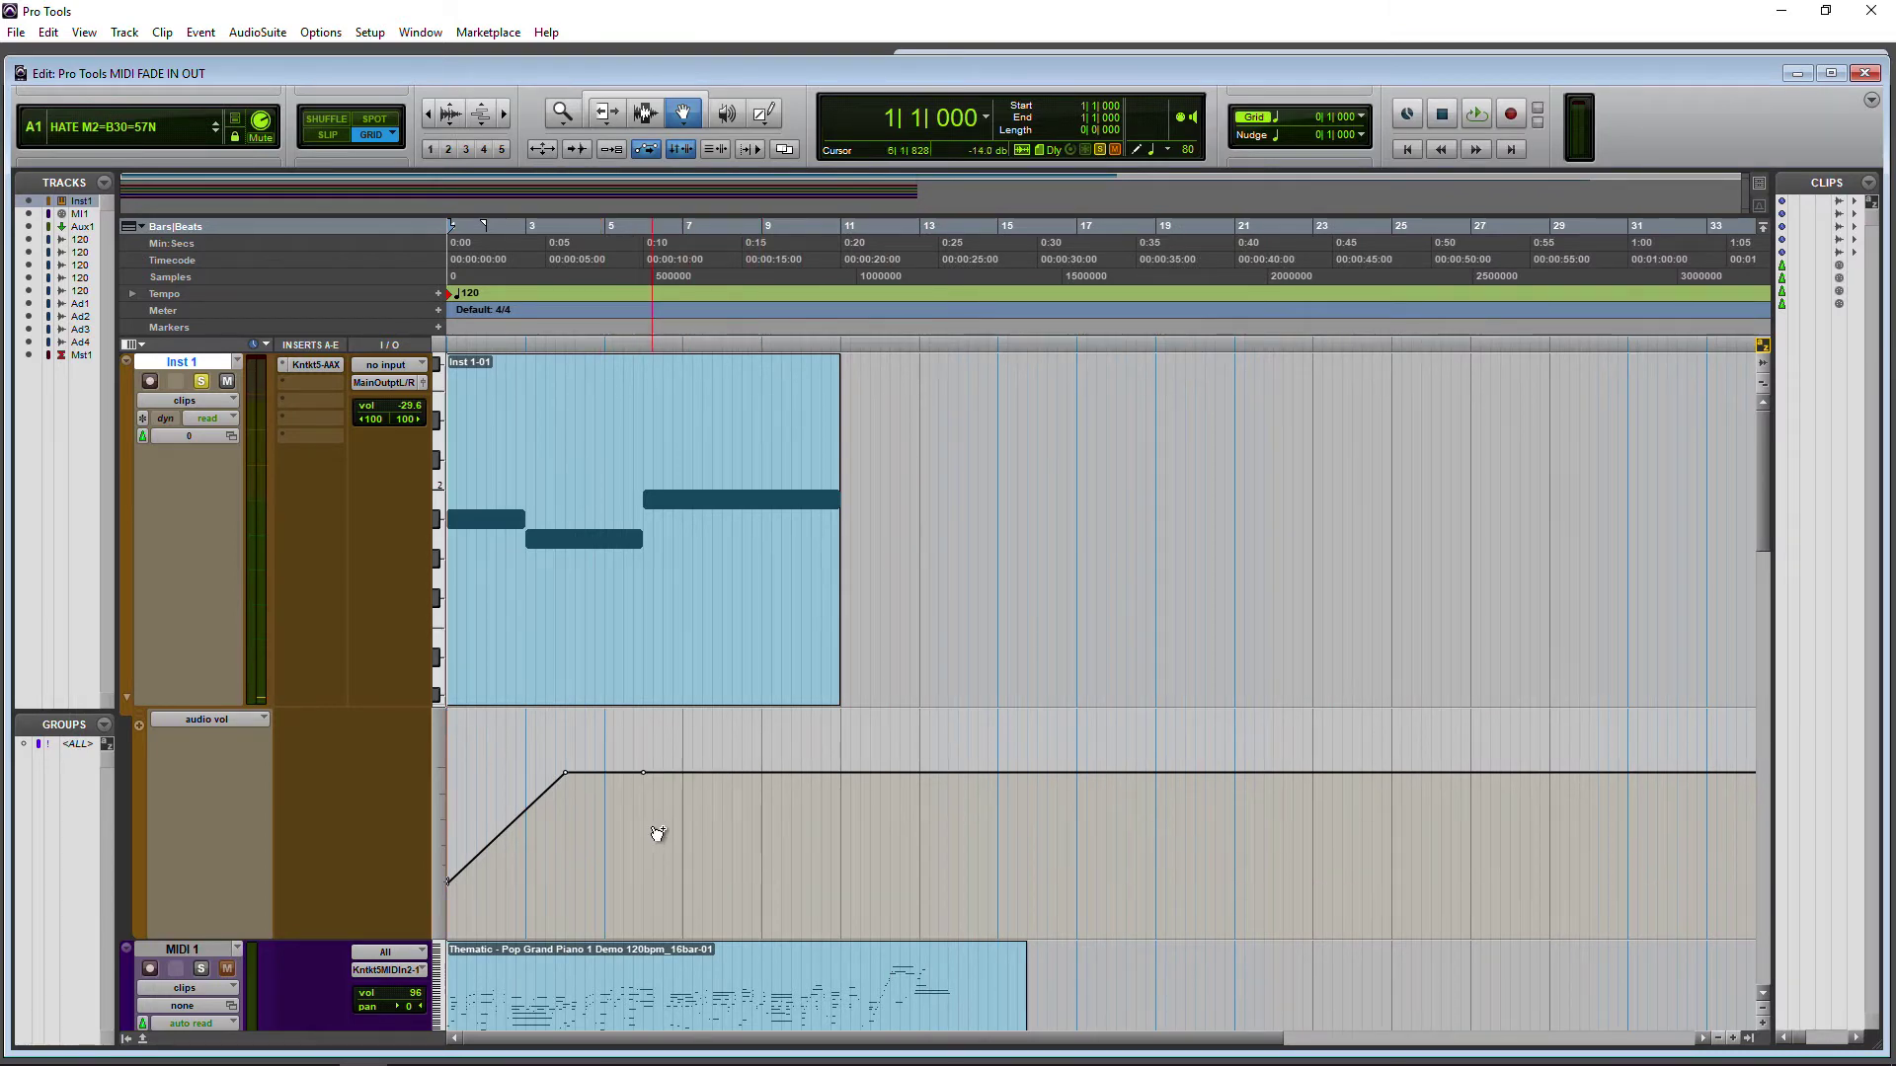
Step: Draw a Free Hand pencil fade-out in the Inst 1 audio volume lane from about bar 6 to bar 11
left_click(766, 117)
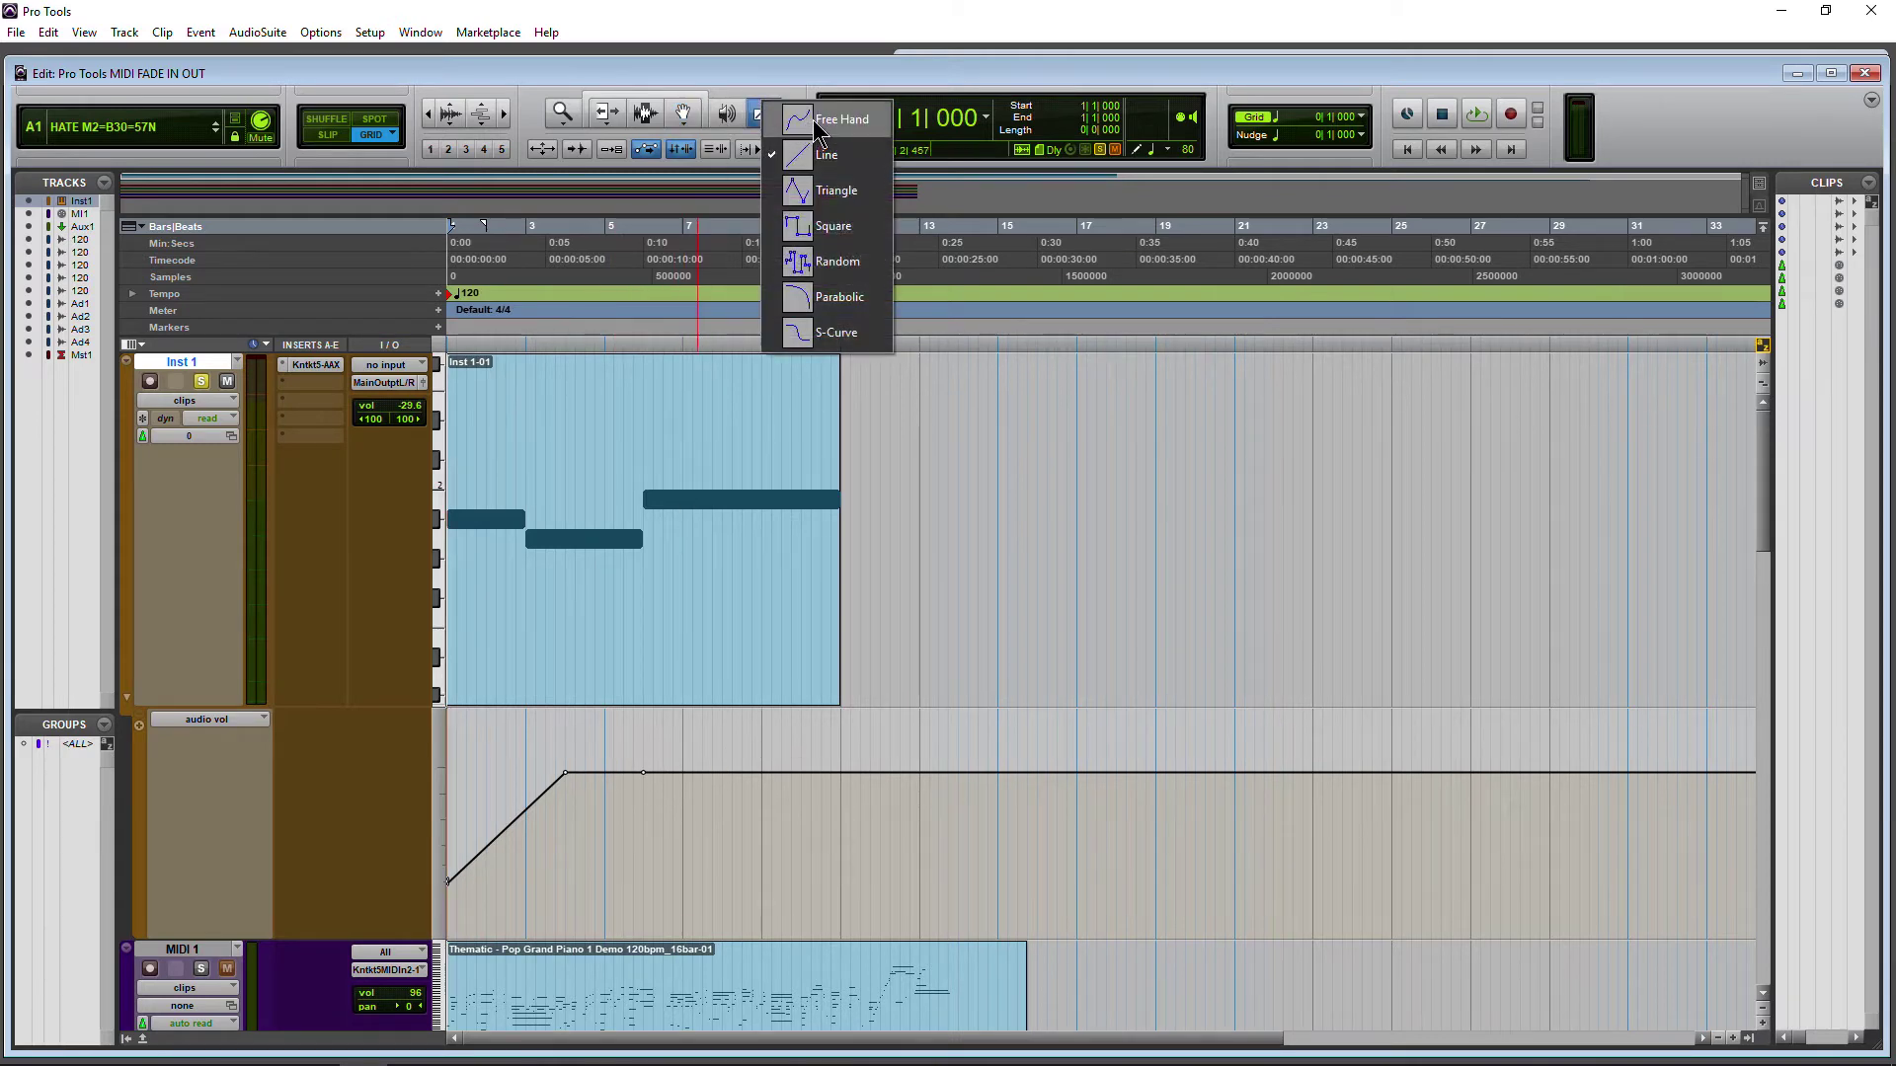
left_click(820, 119)
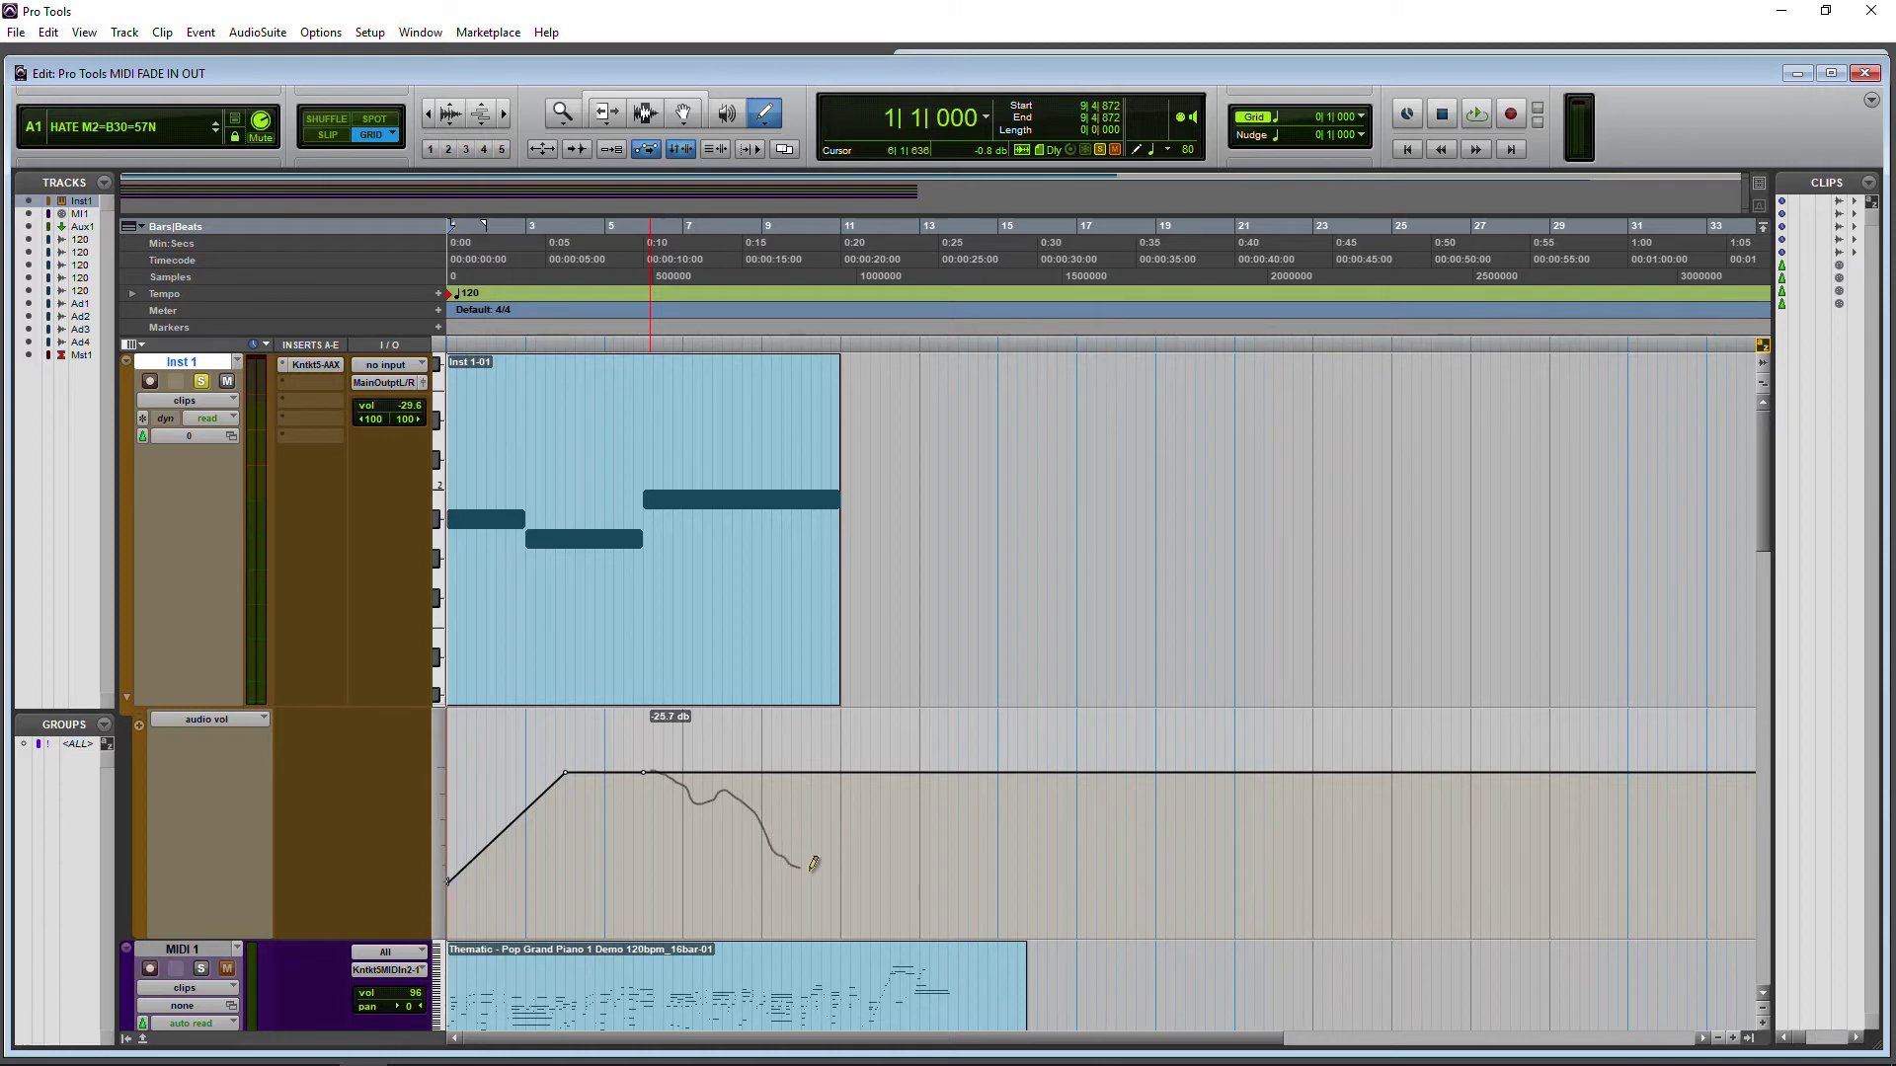
left_click_drag(861, 892, 861, 898)
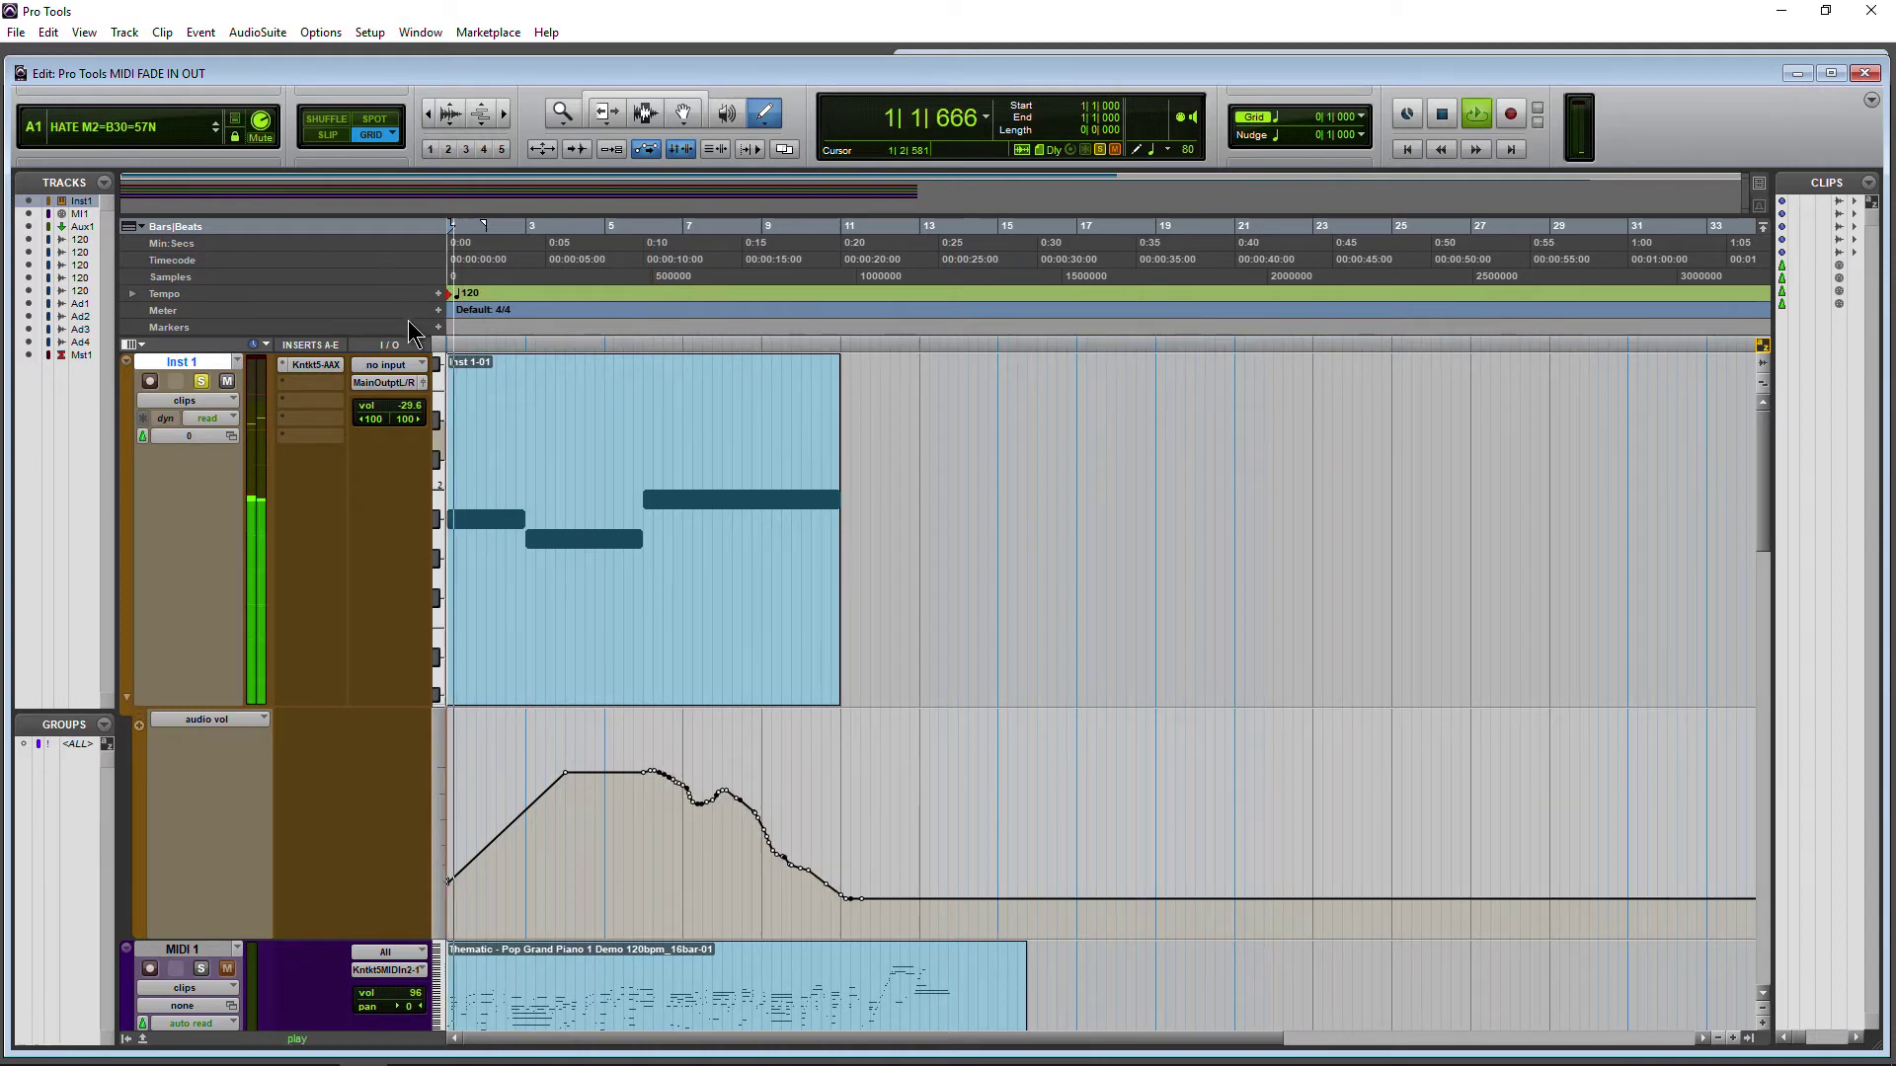
Step: Play back the Inst 1 fade-in and fade-out, watching the fader movement in the Mix window
key("space")
key("ctrl+equal")
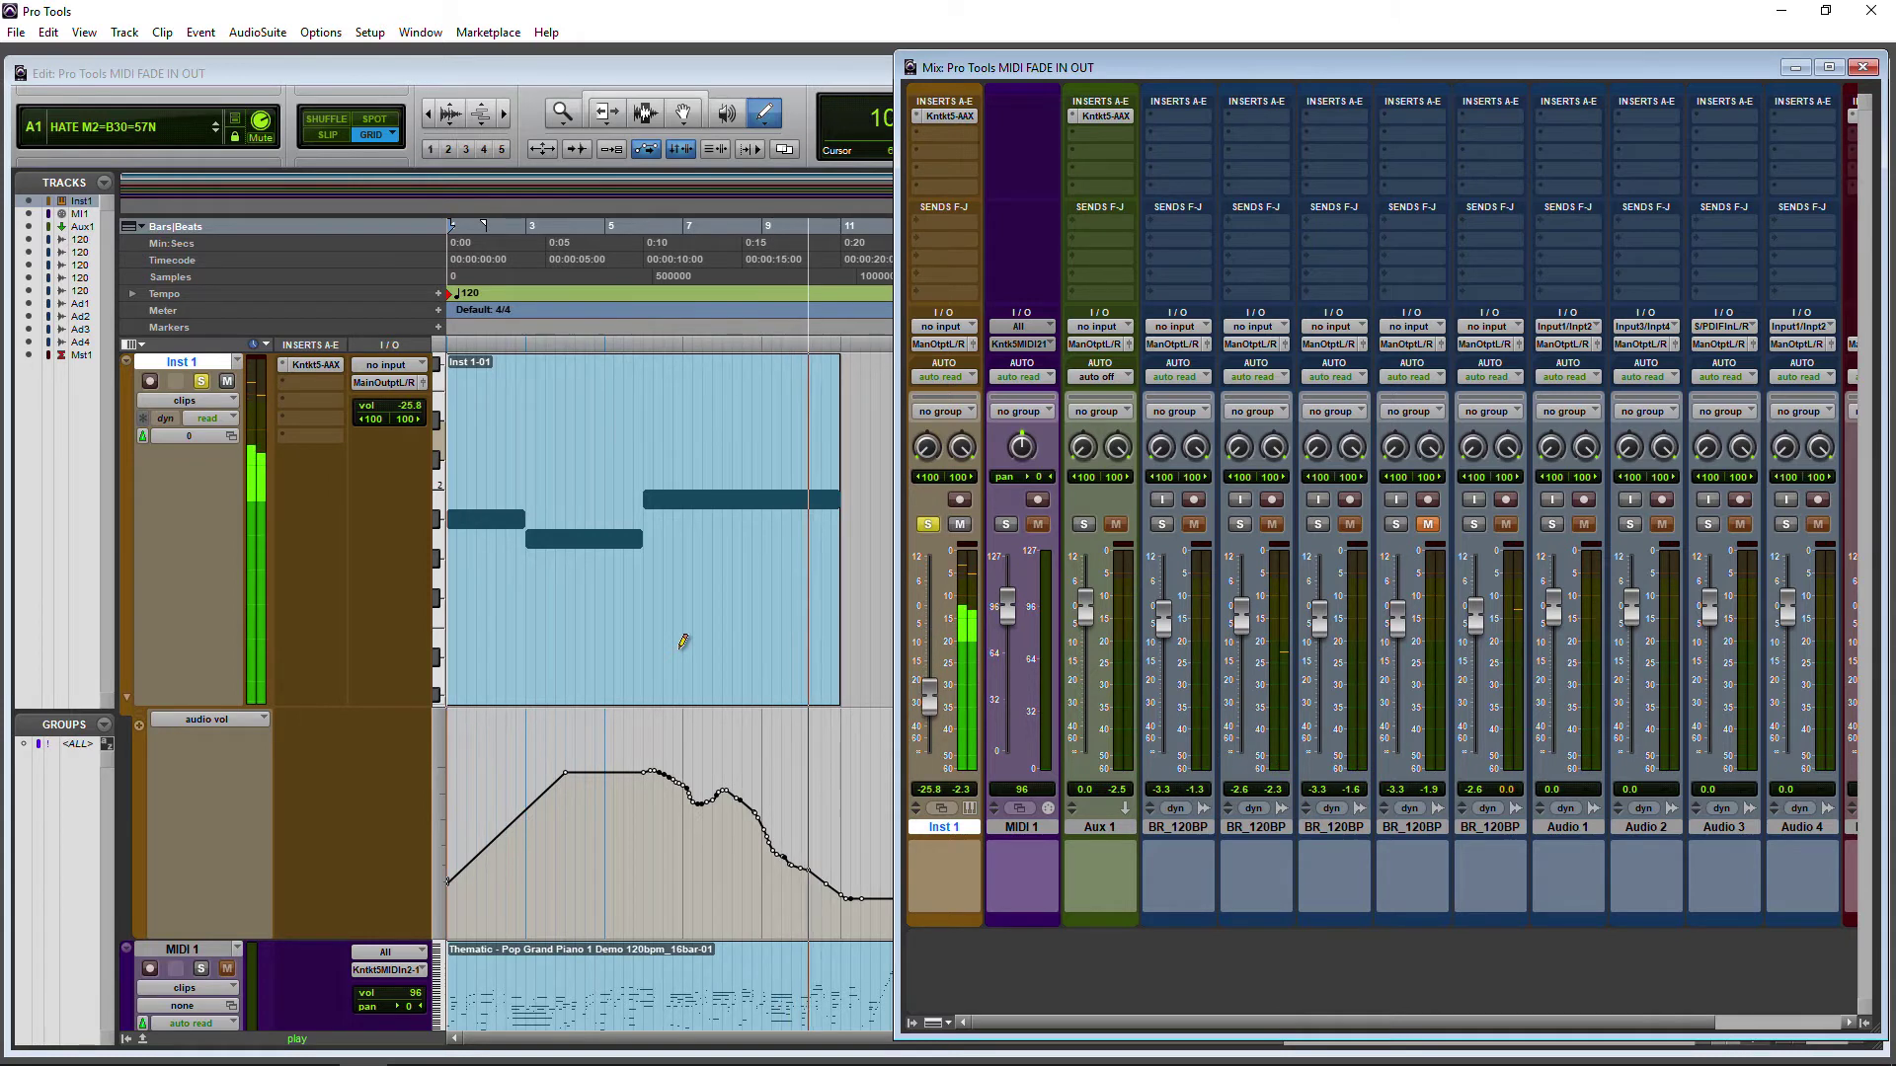
key("space")
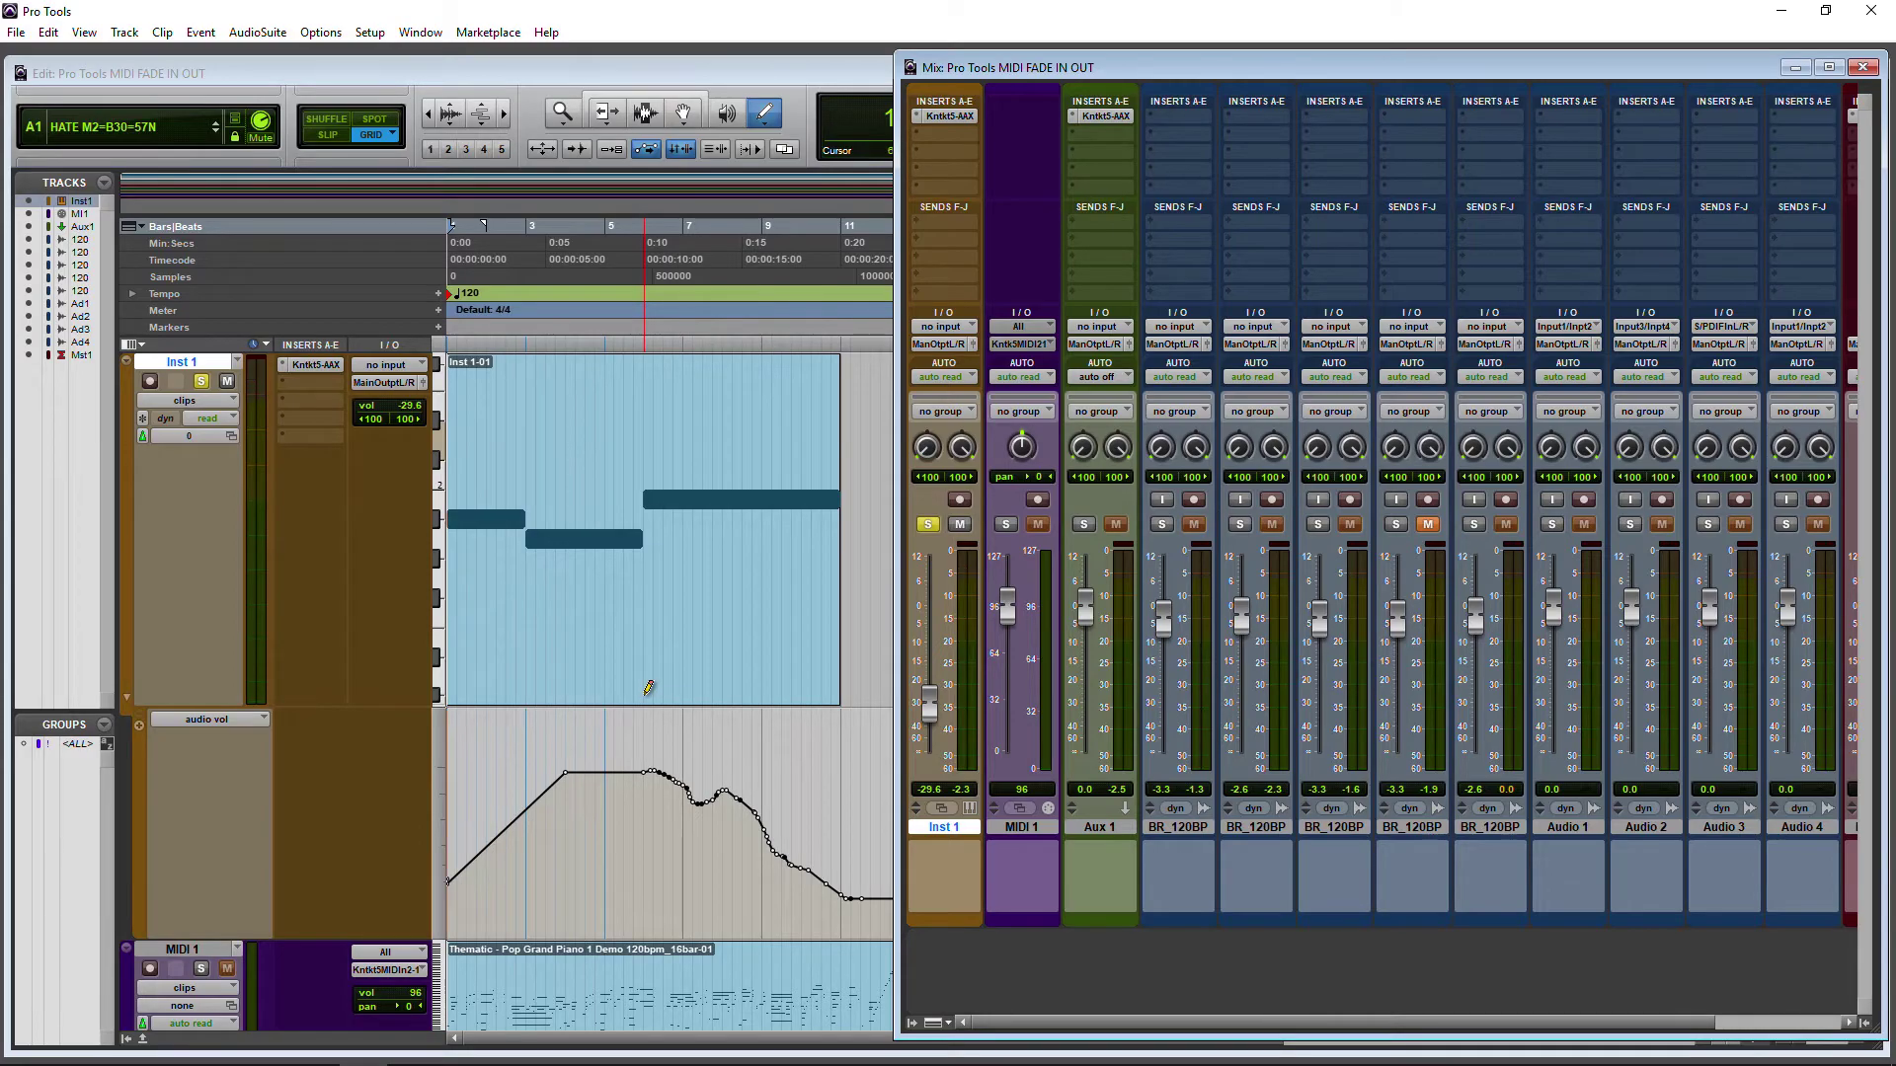
key("ctrl+equal")
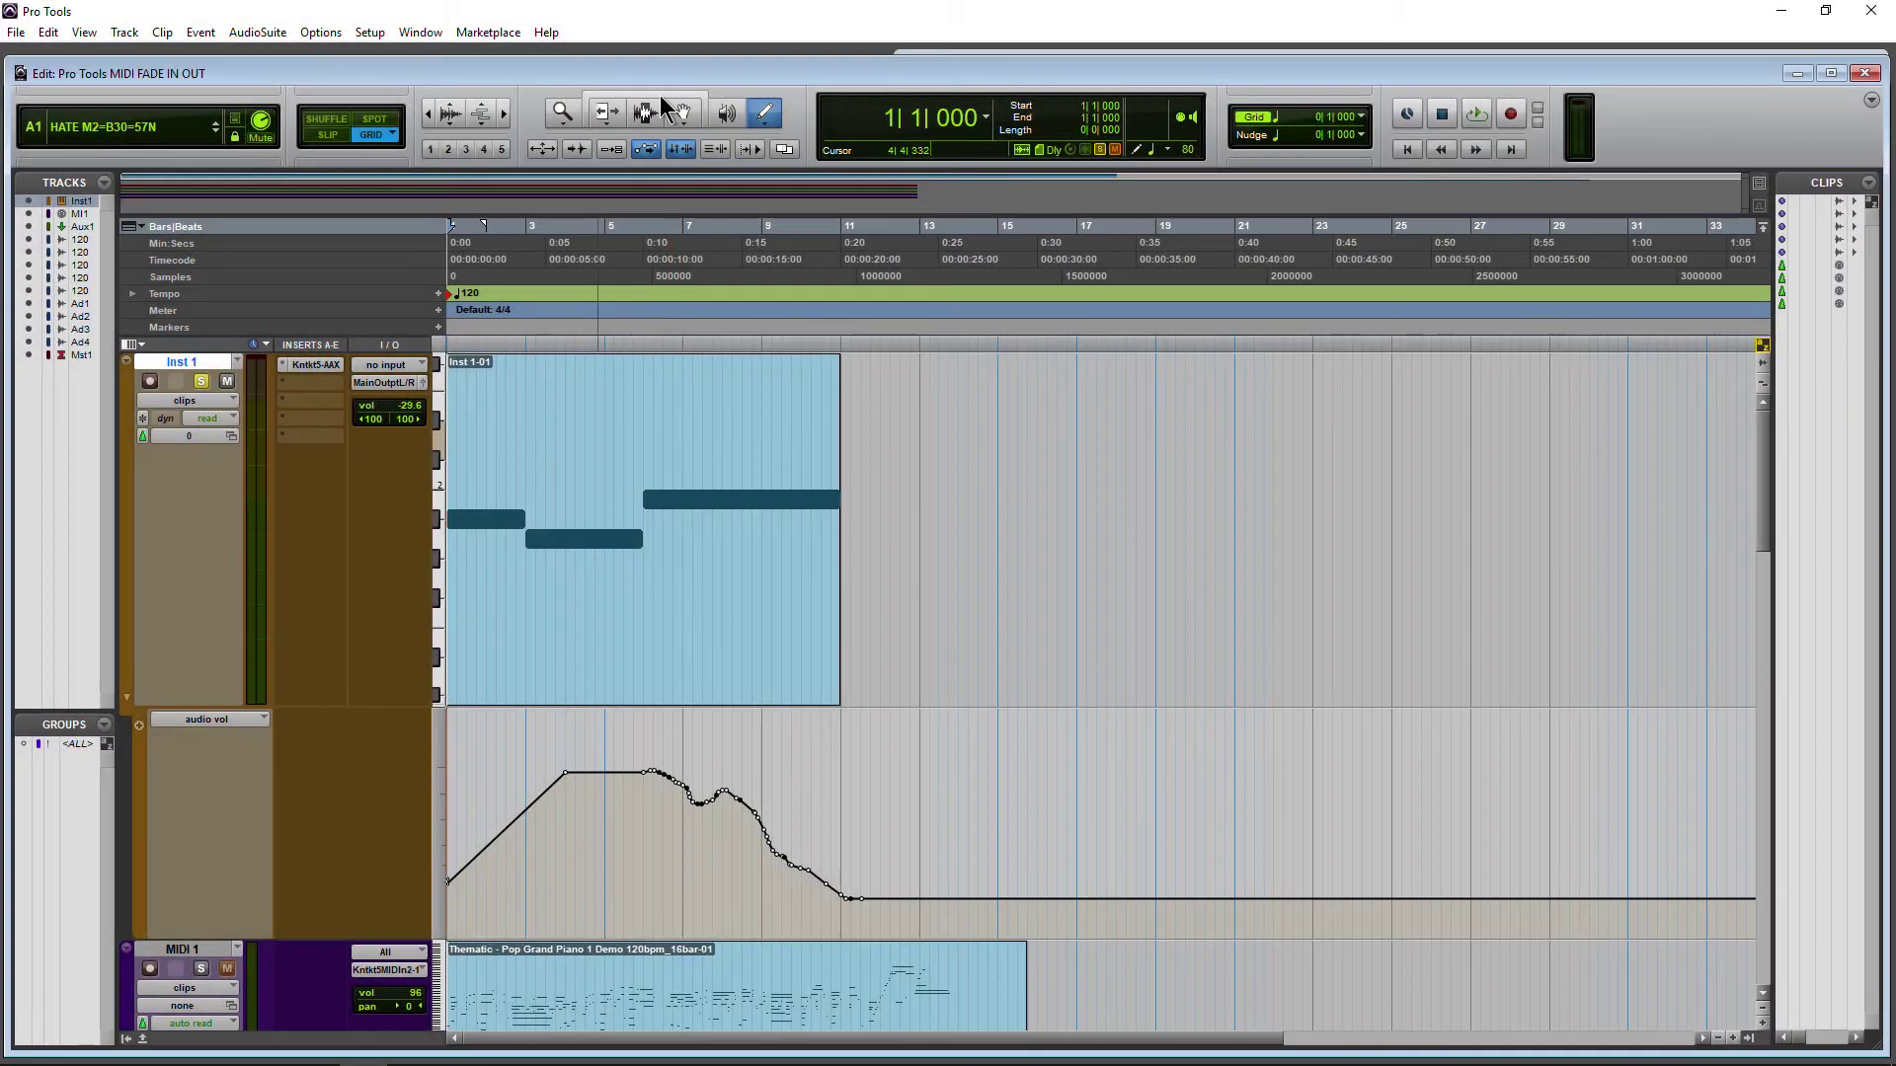
Step: Reduce the height of Inst 1 and its volume lane, and solo MIDI 1 and Aux 1 instead of Inst 1
left_click(661, 98)
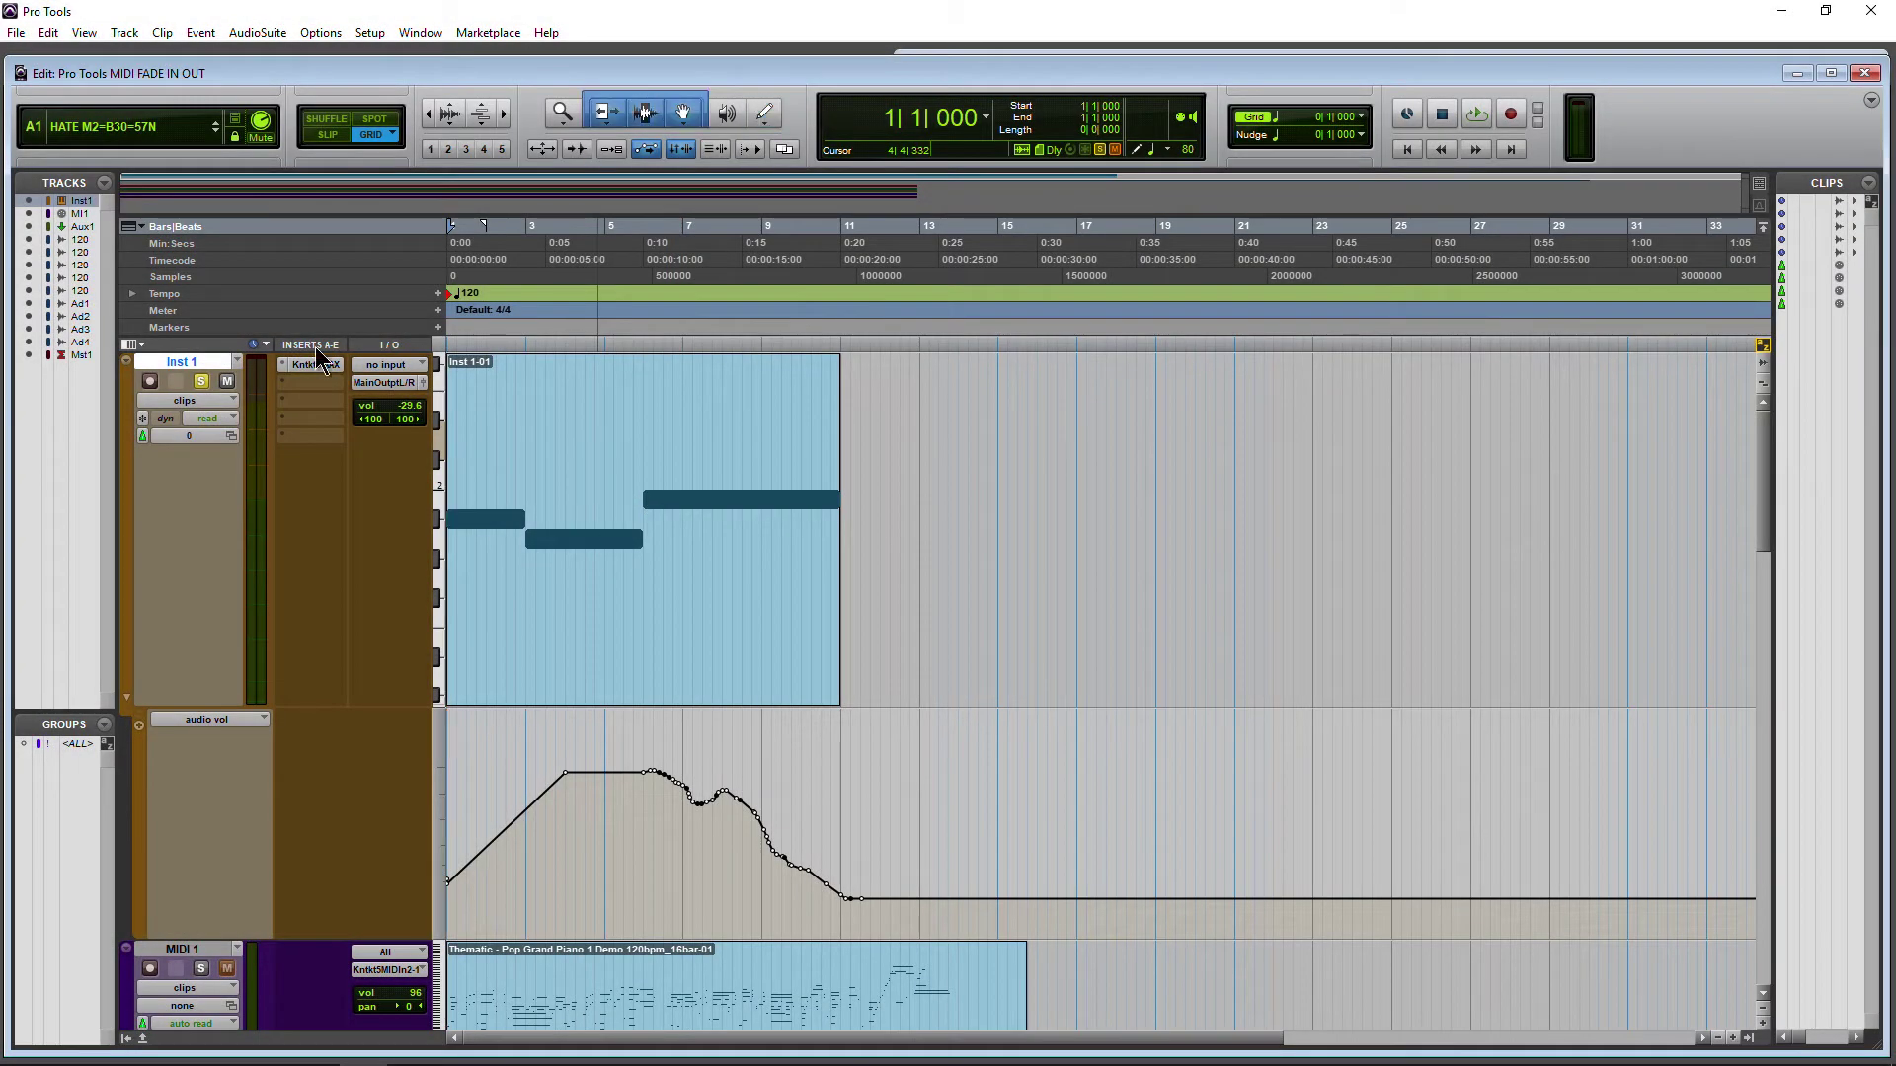
left_click_drag(202, 648, 208, 579)
left_click_drag(195, 752, 193, 388)
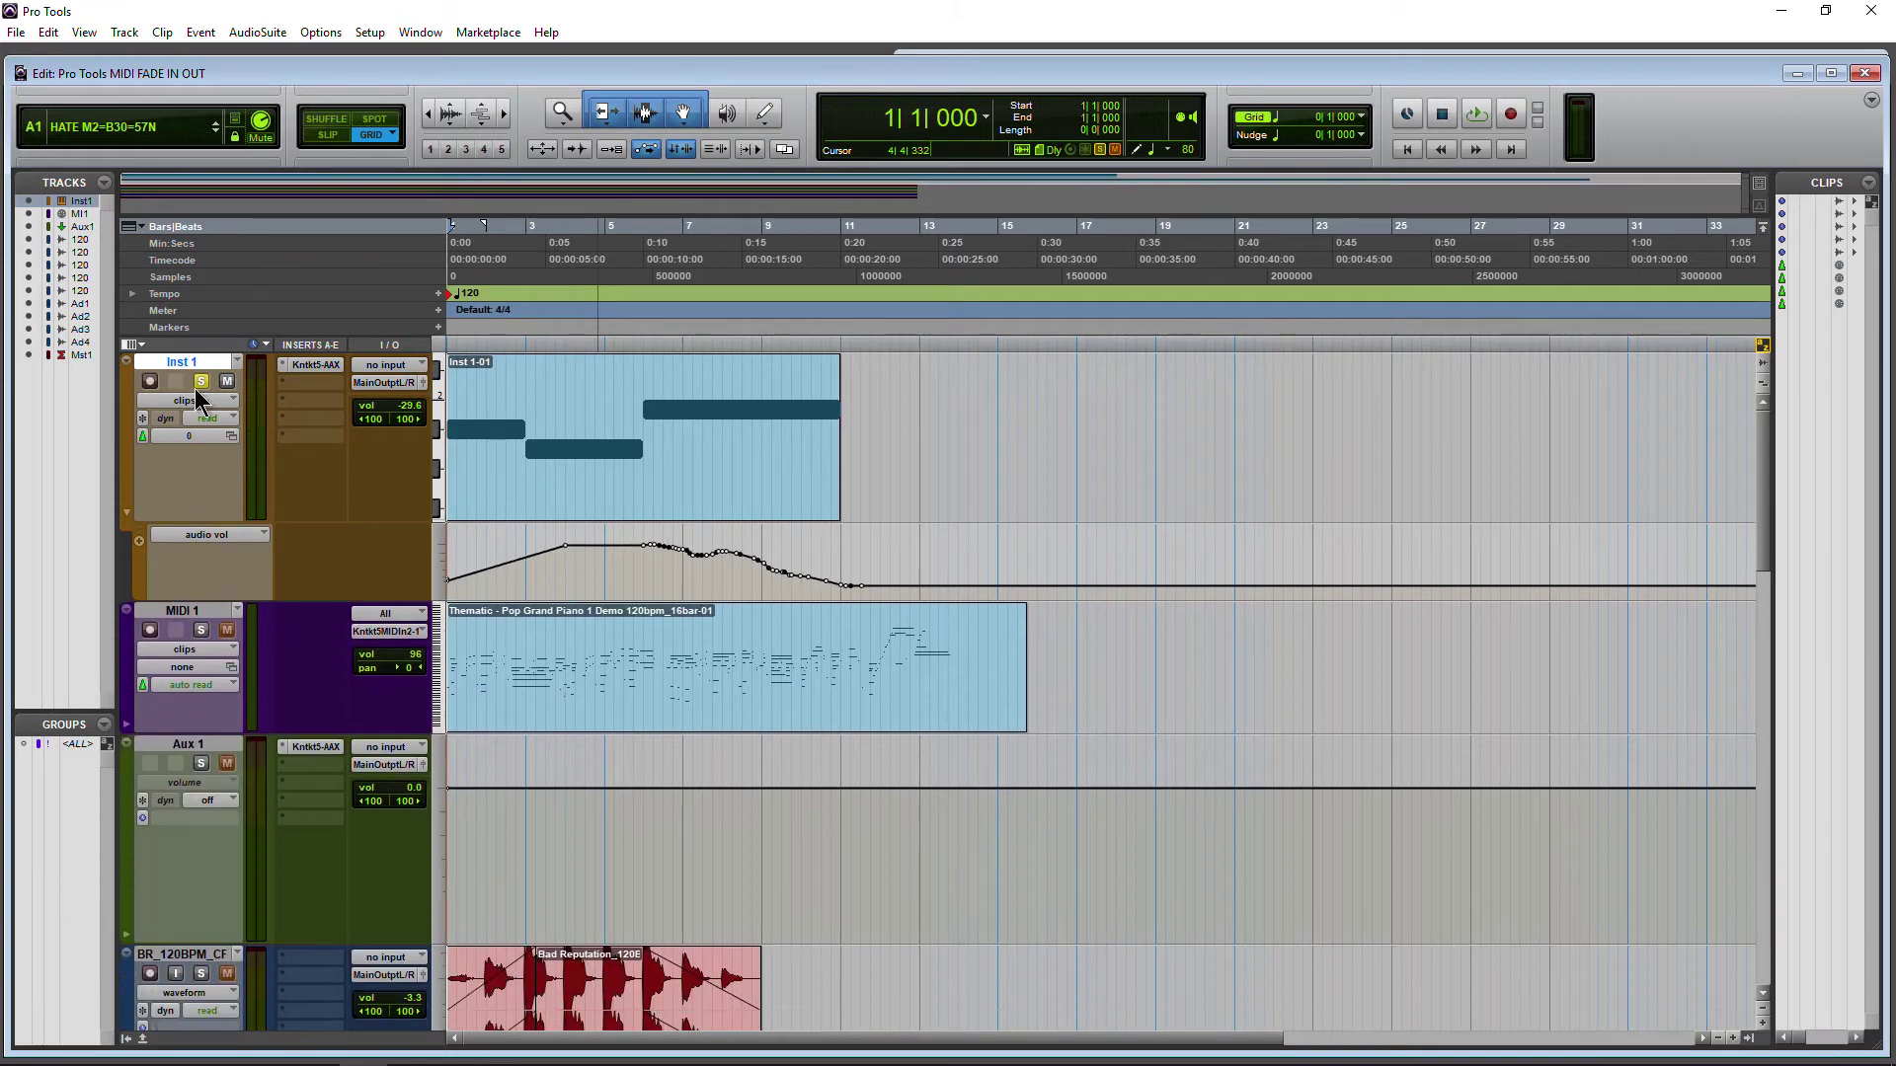
left_click(202, 765)
Step: Play back the soloed MIDI 1 and Aux 1 tracks from the start of the session
left_click(502, 115)
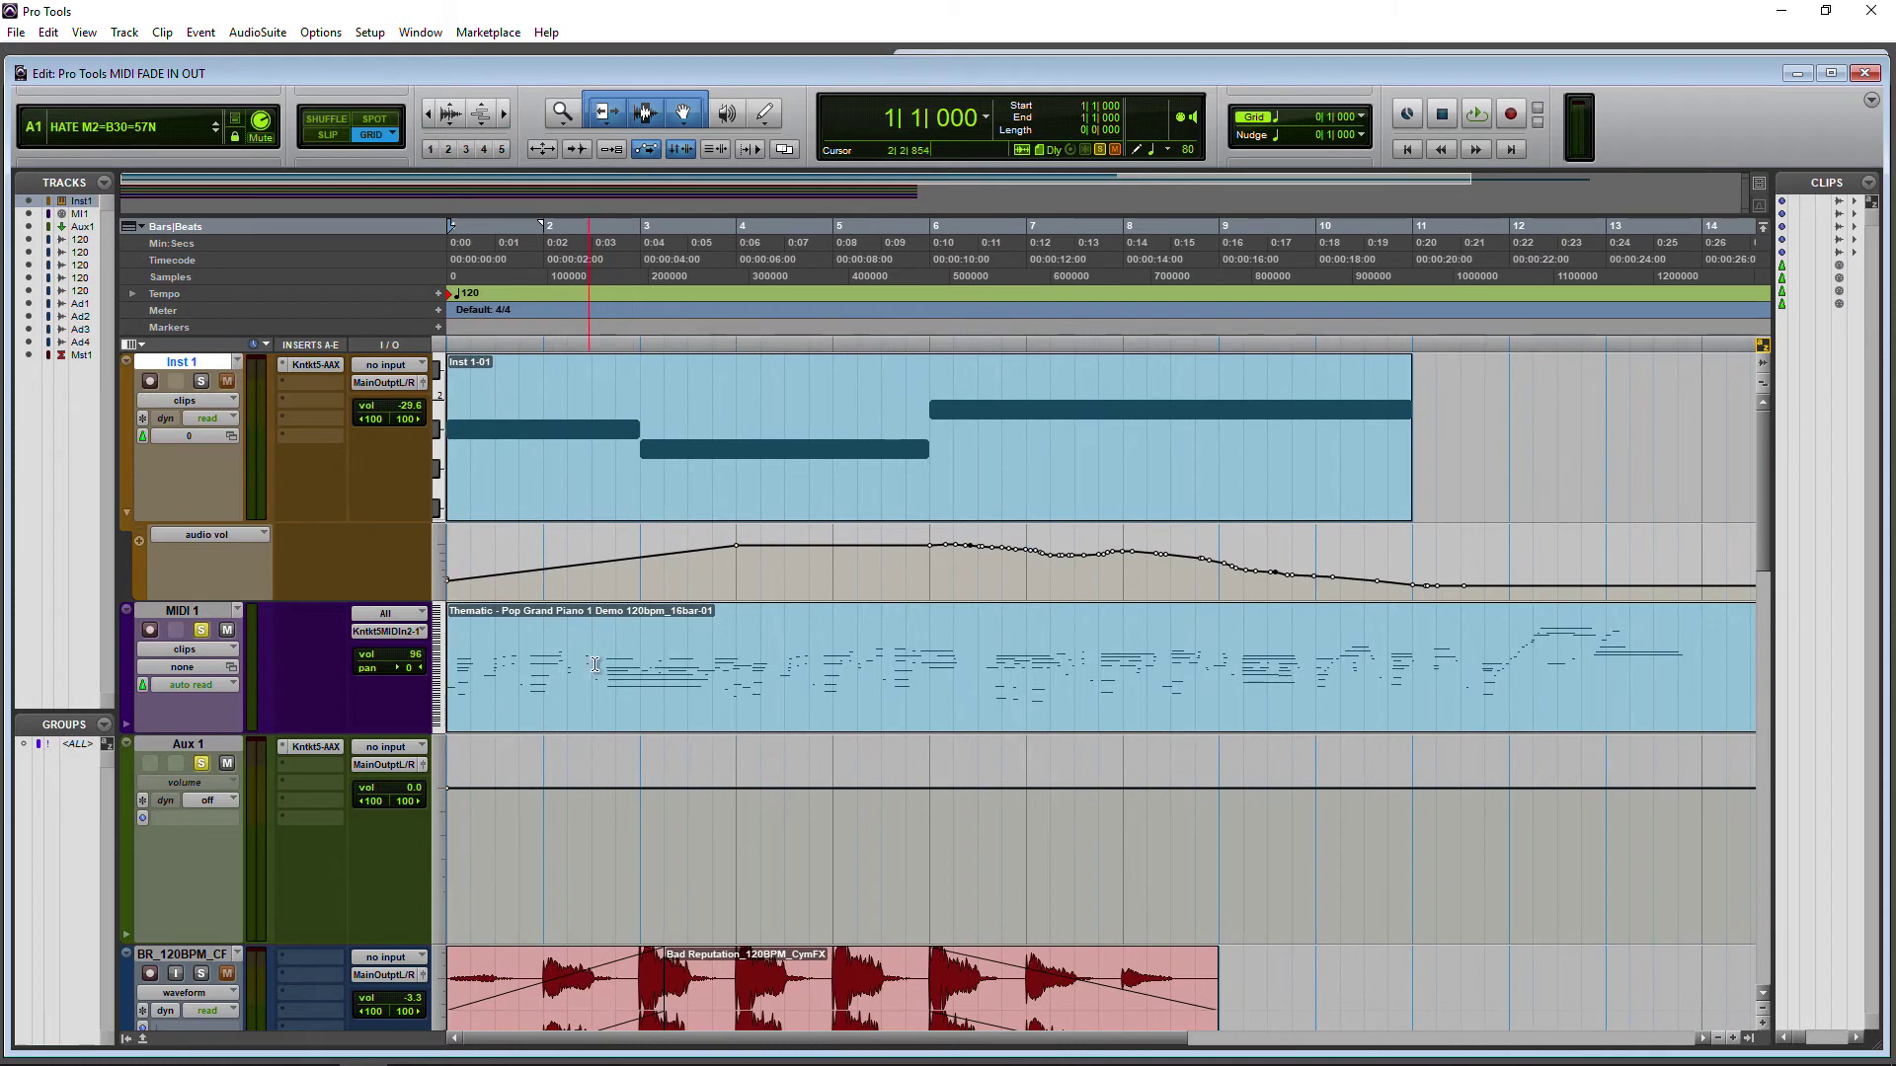
key("space")
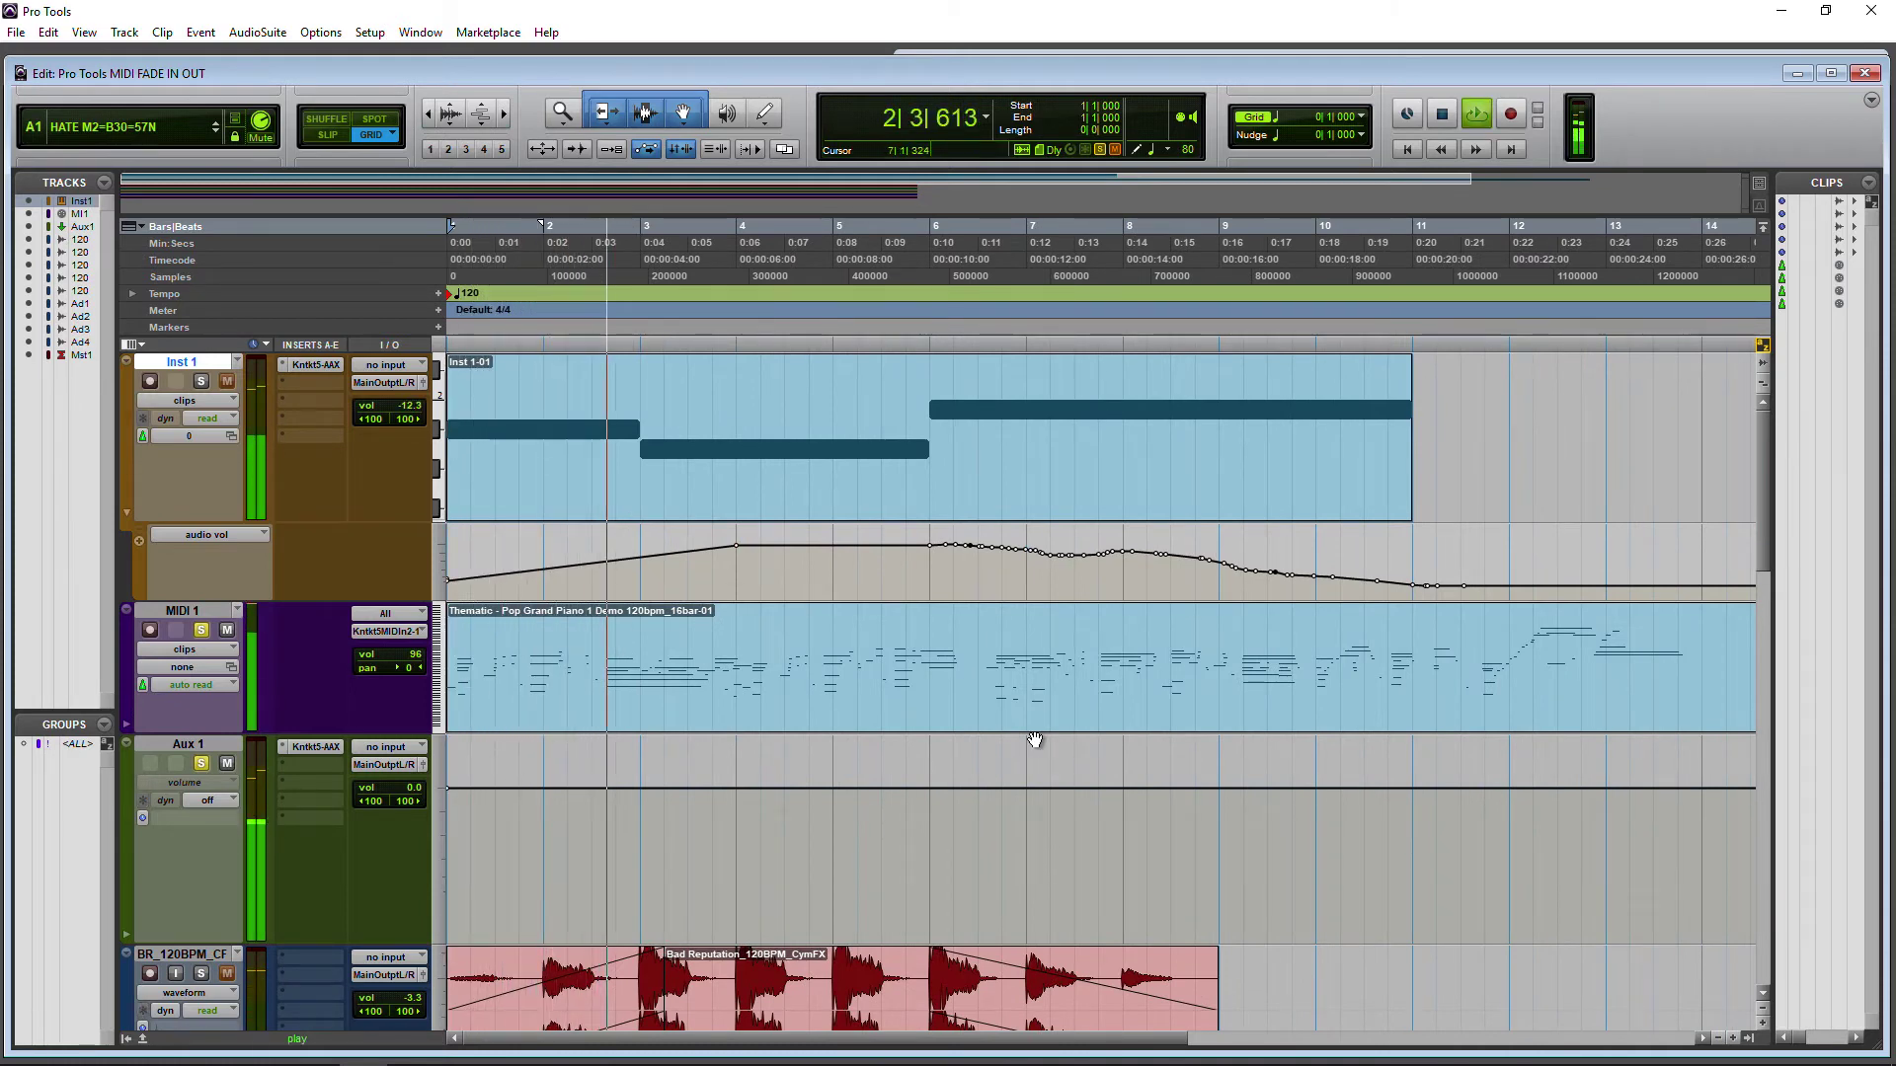
key("space")
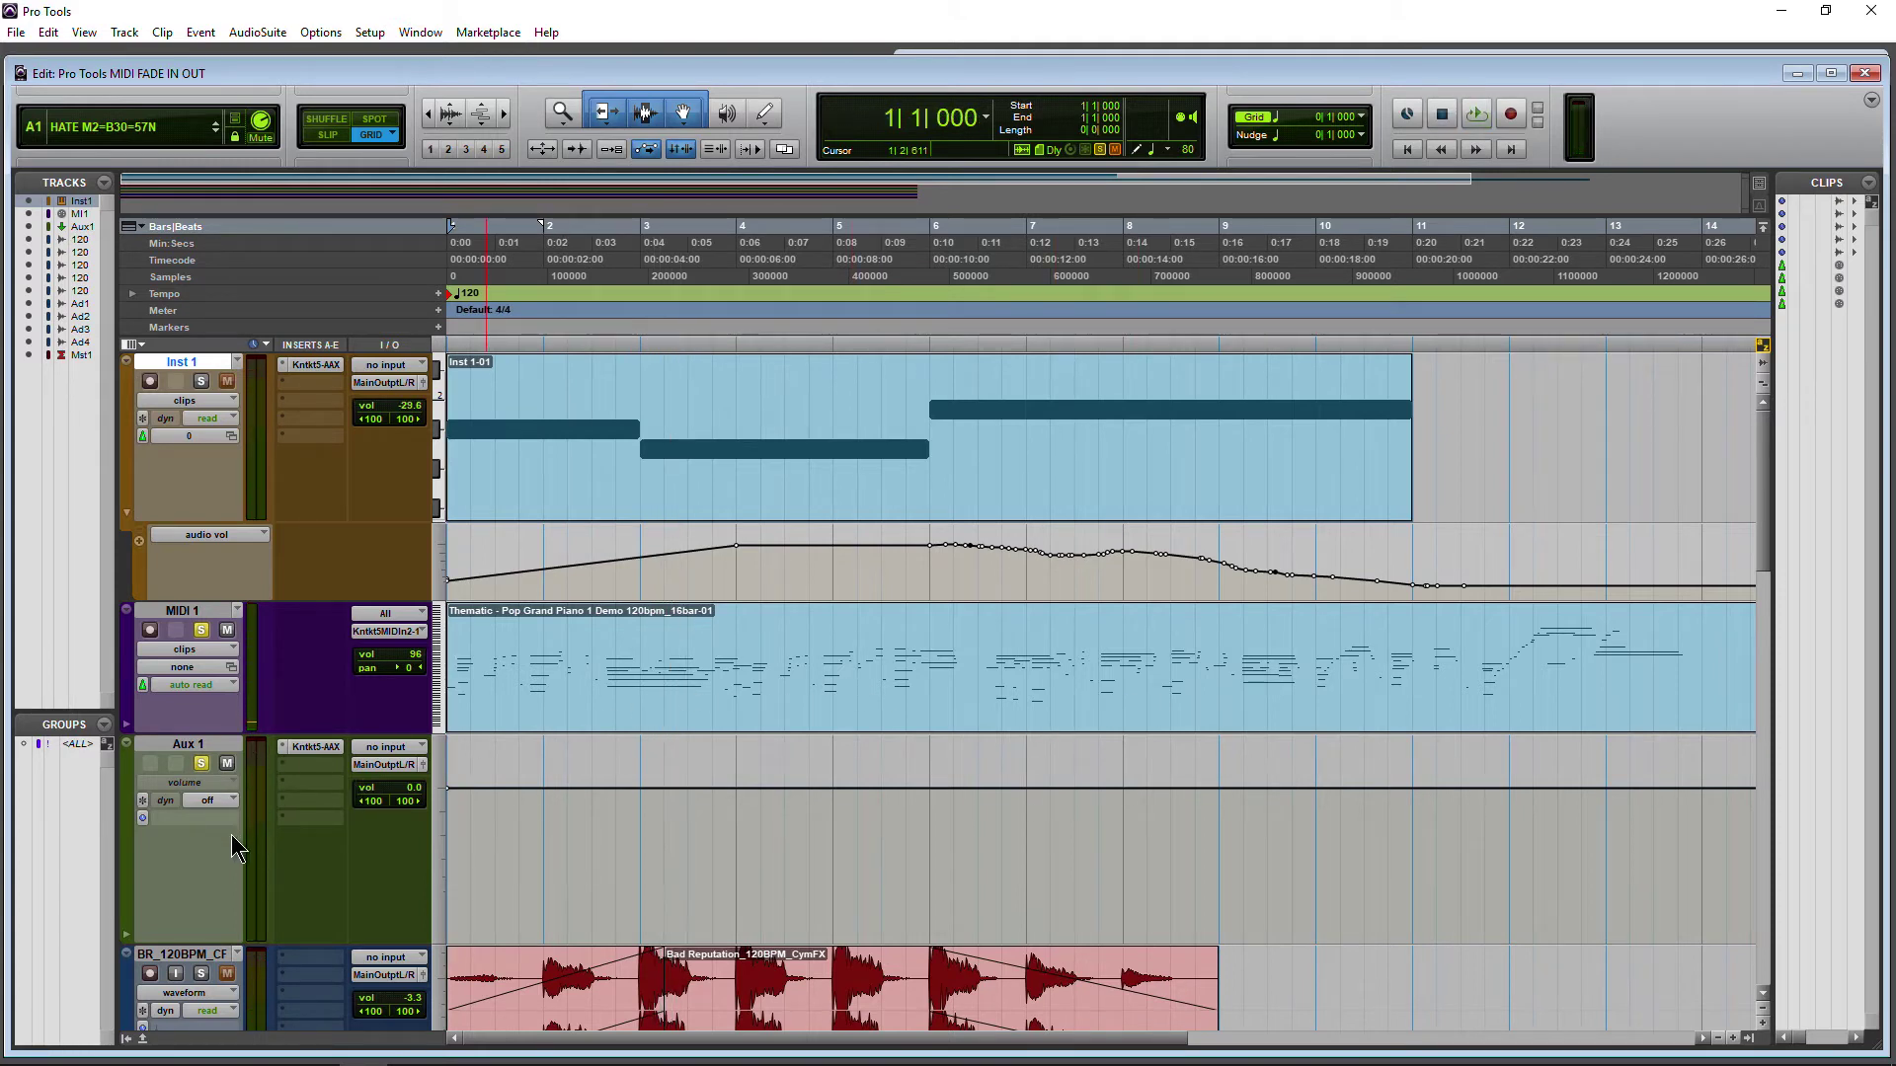
Step: Try reducing the piano level by showing volume on MIDI 1 and lowering its automation line to 5, checking it by playback
left_click(221, 652)
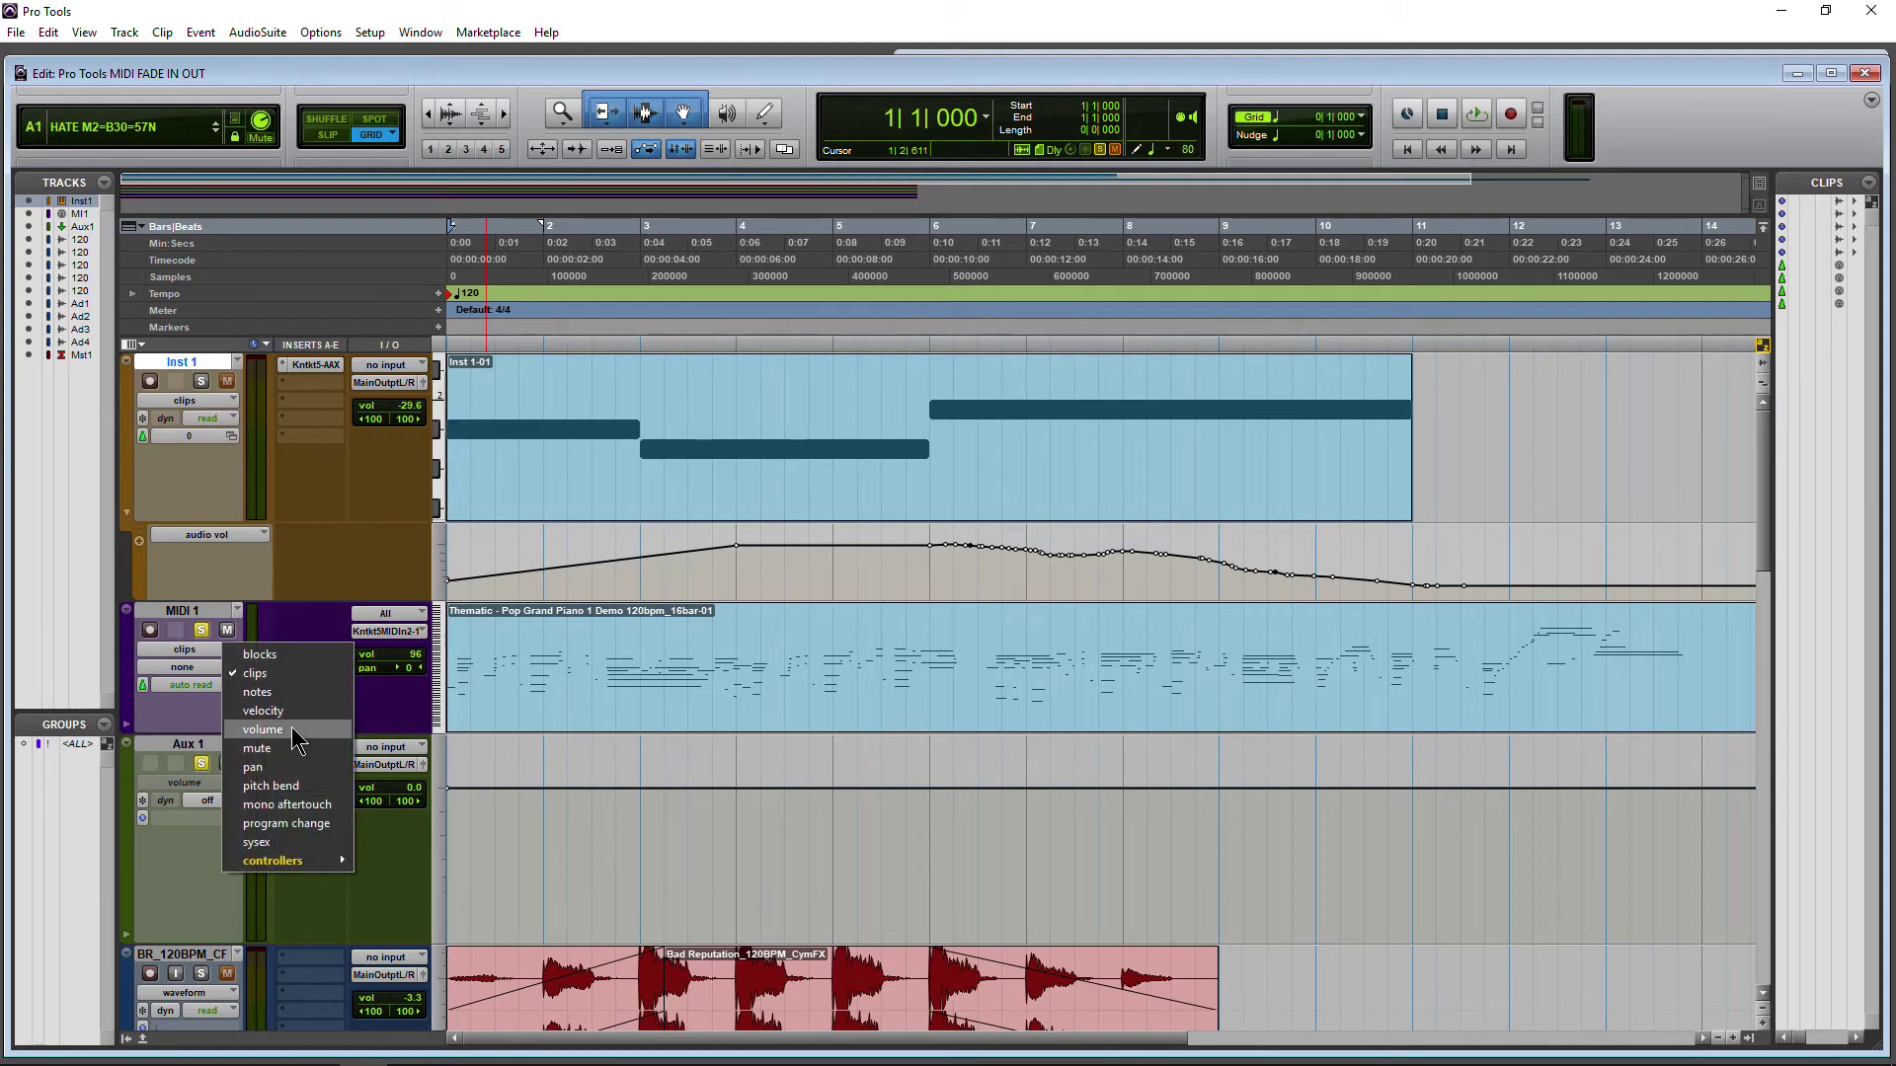
left_click(263, 730)
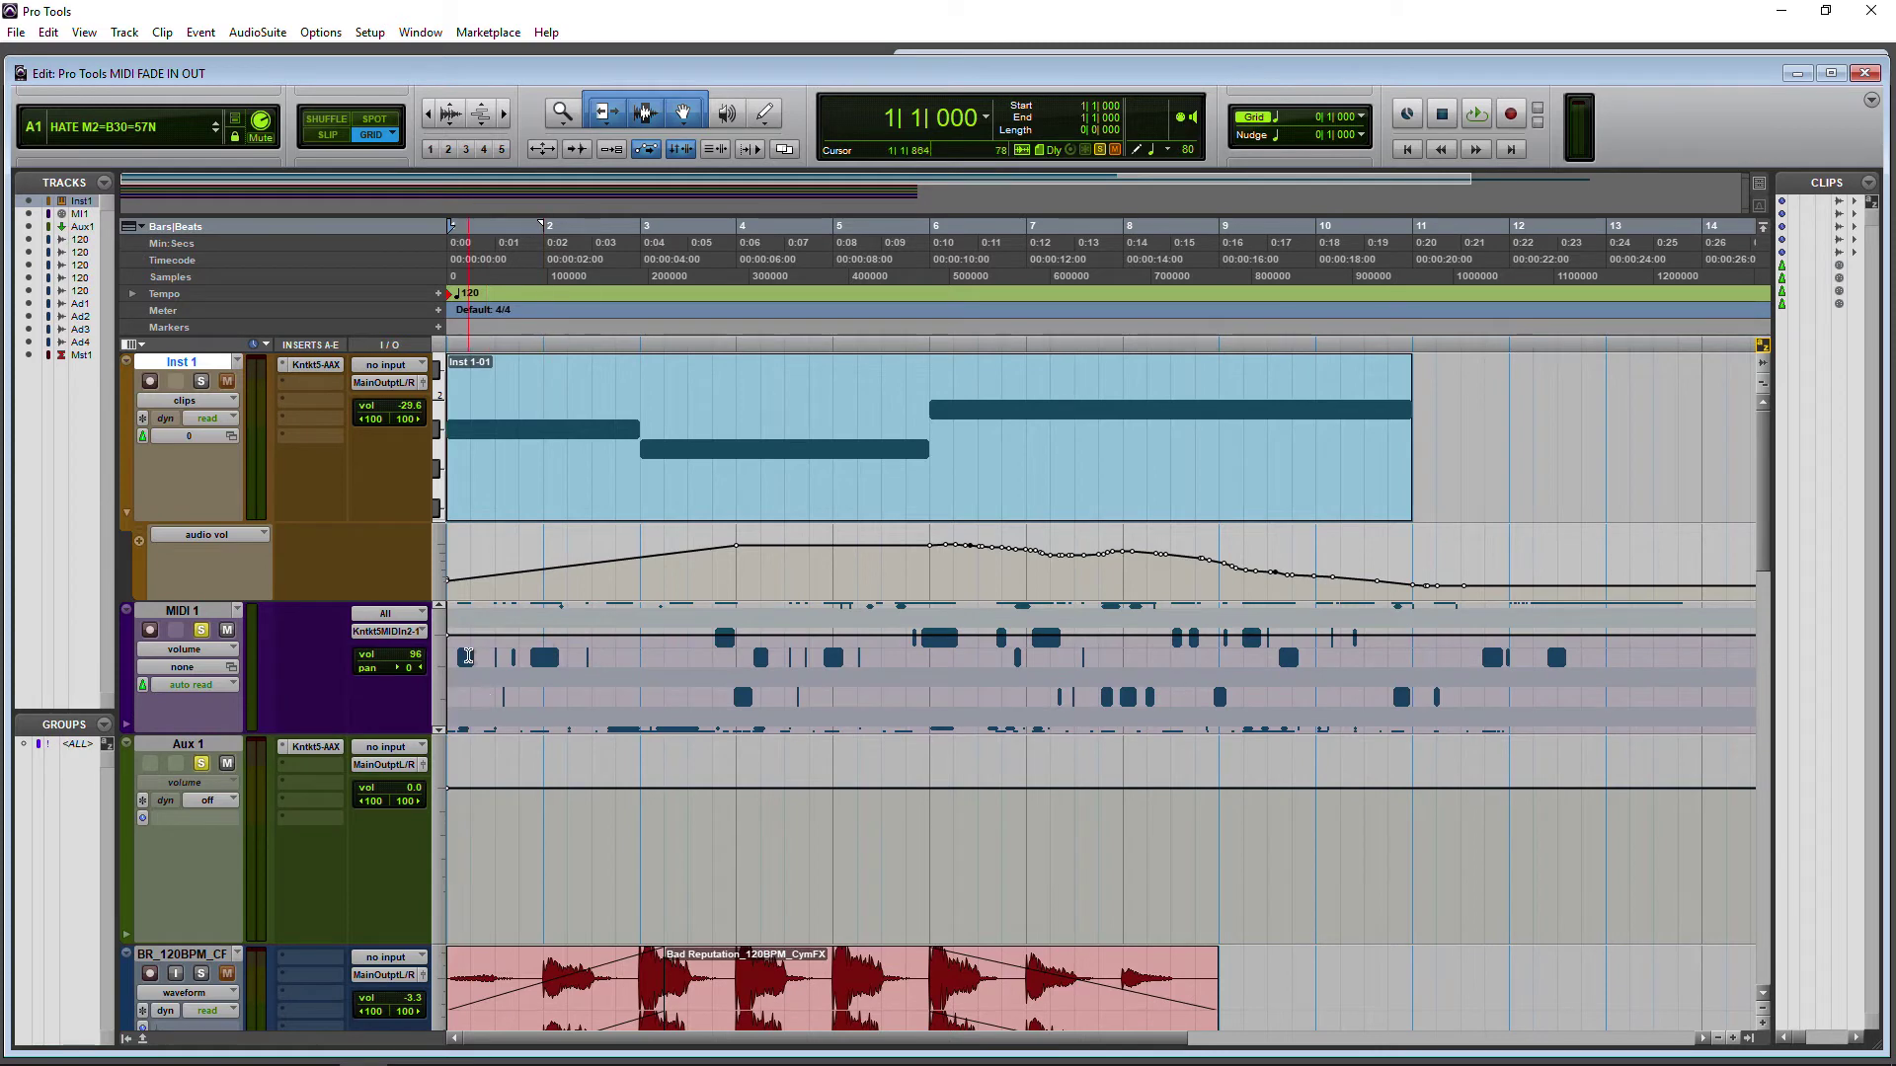
left_click_drag(546, 633, 545, 728)
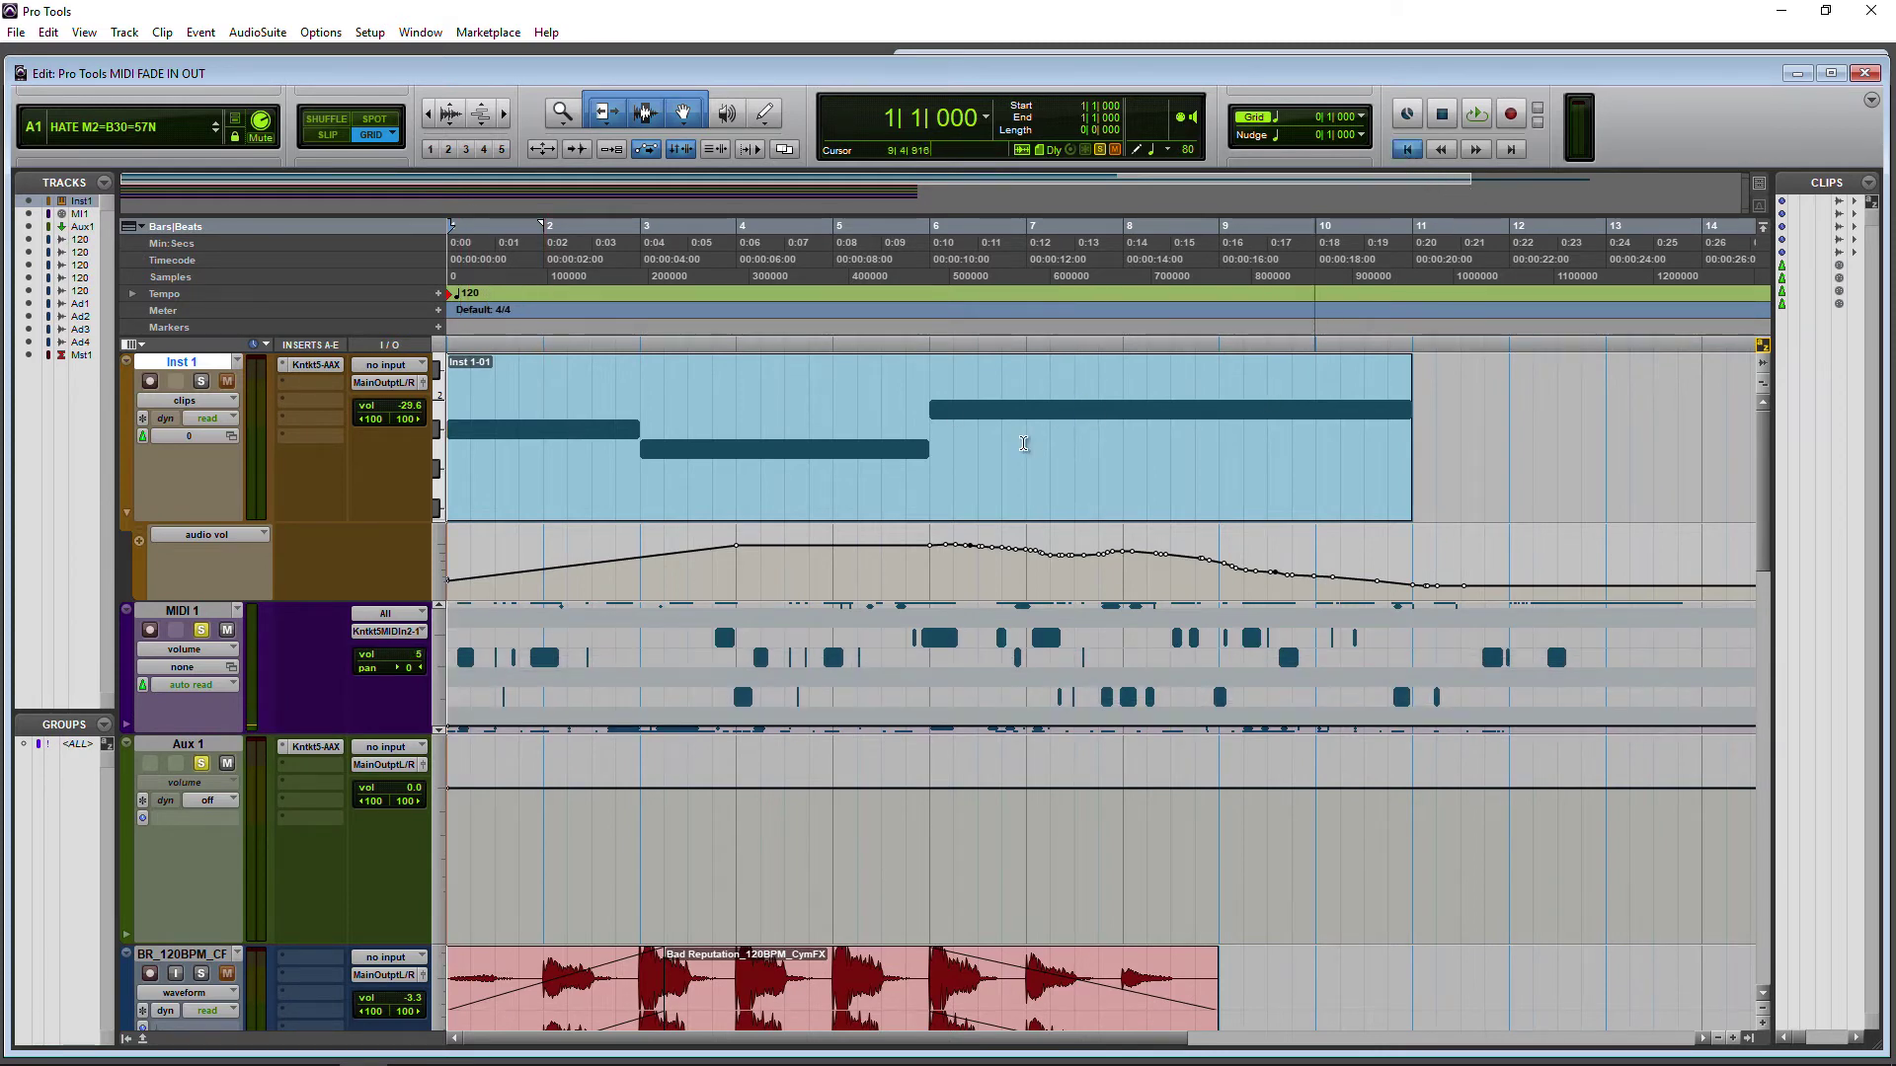
key("space")
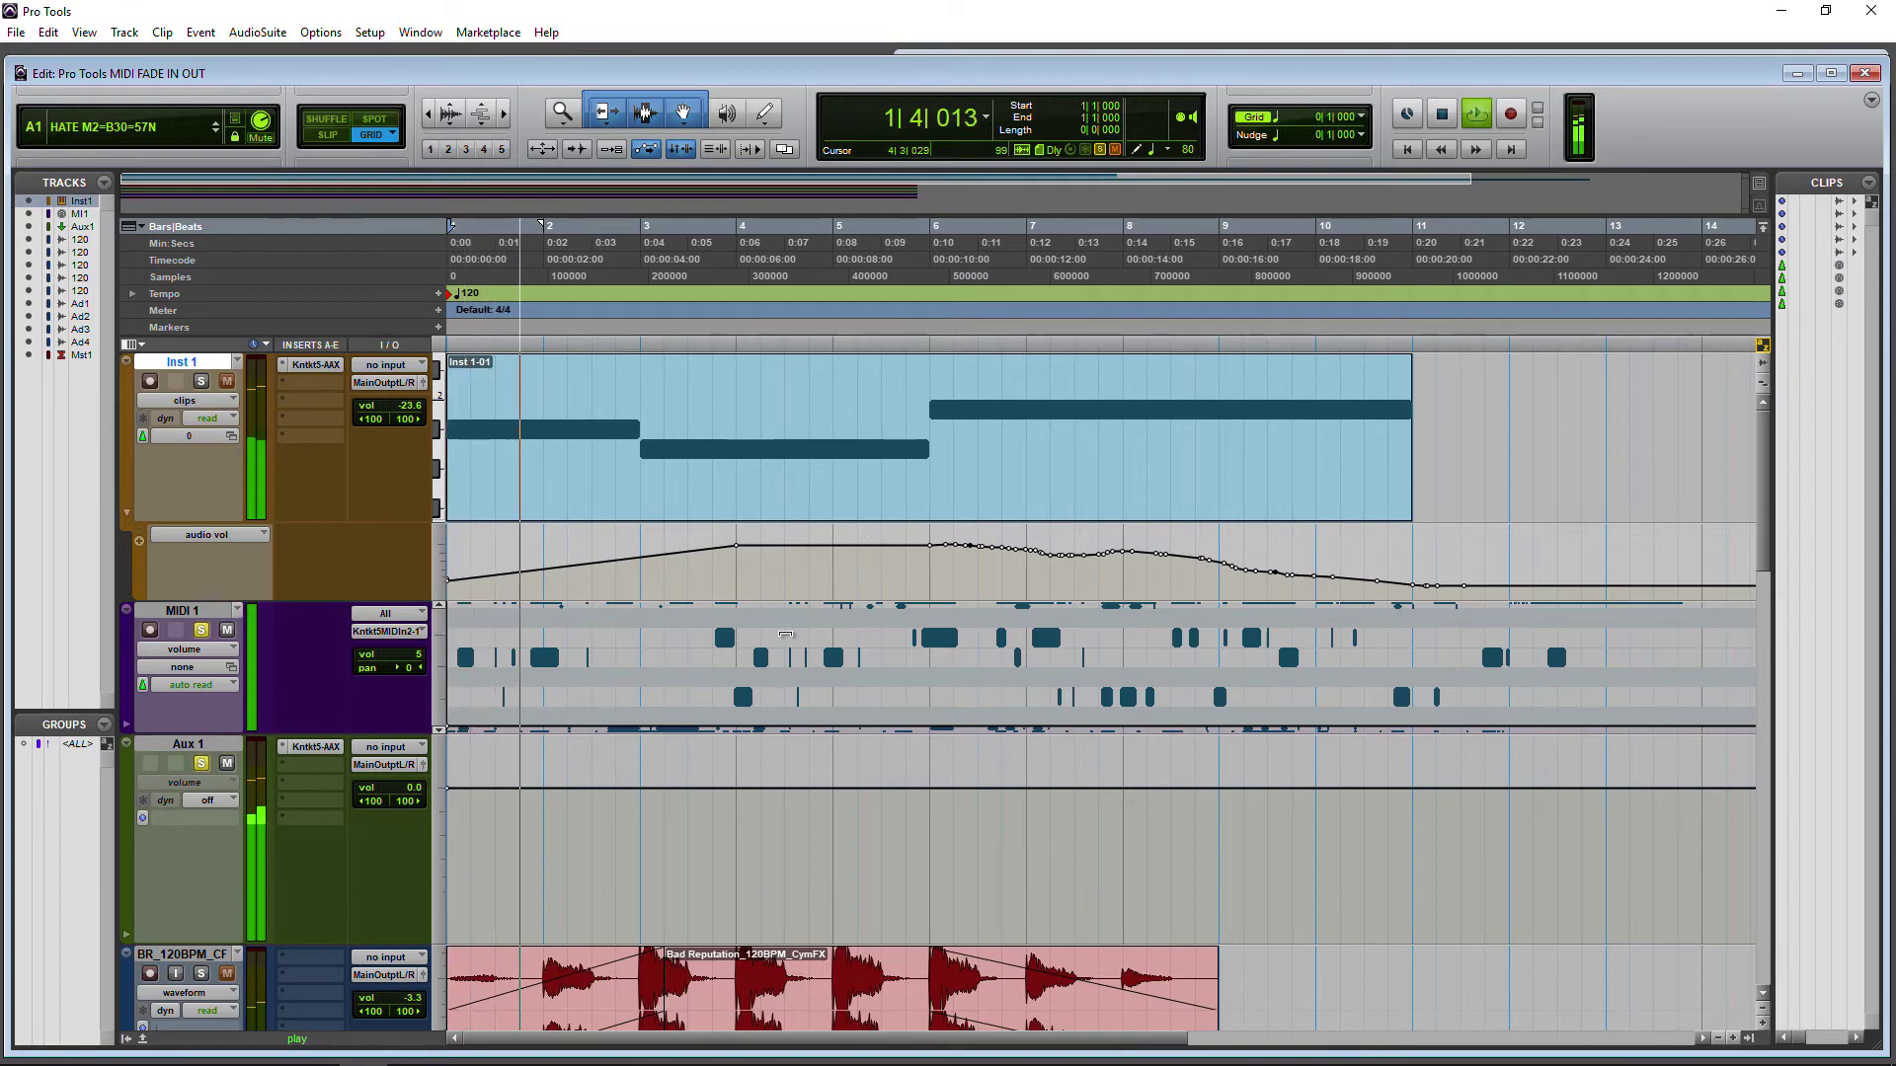
key("space")
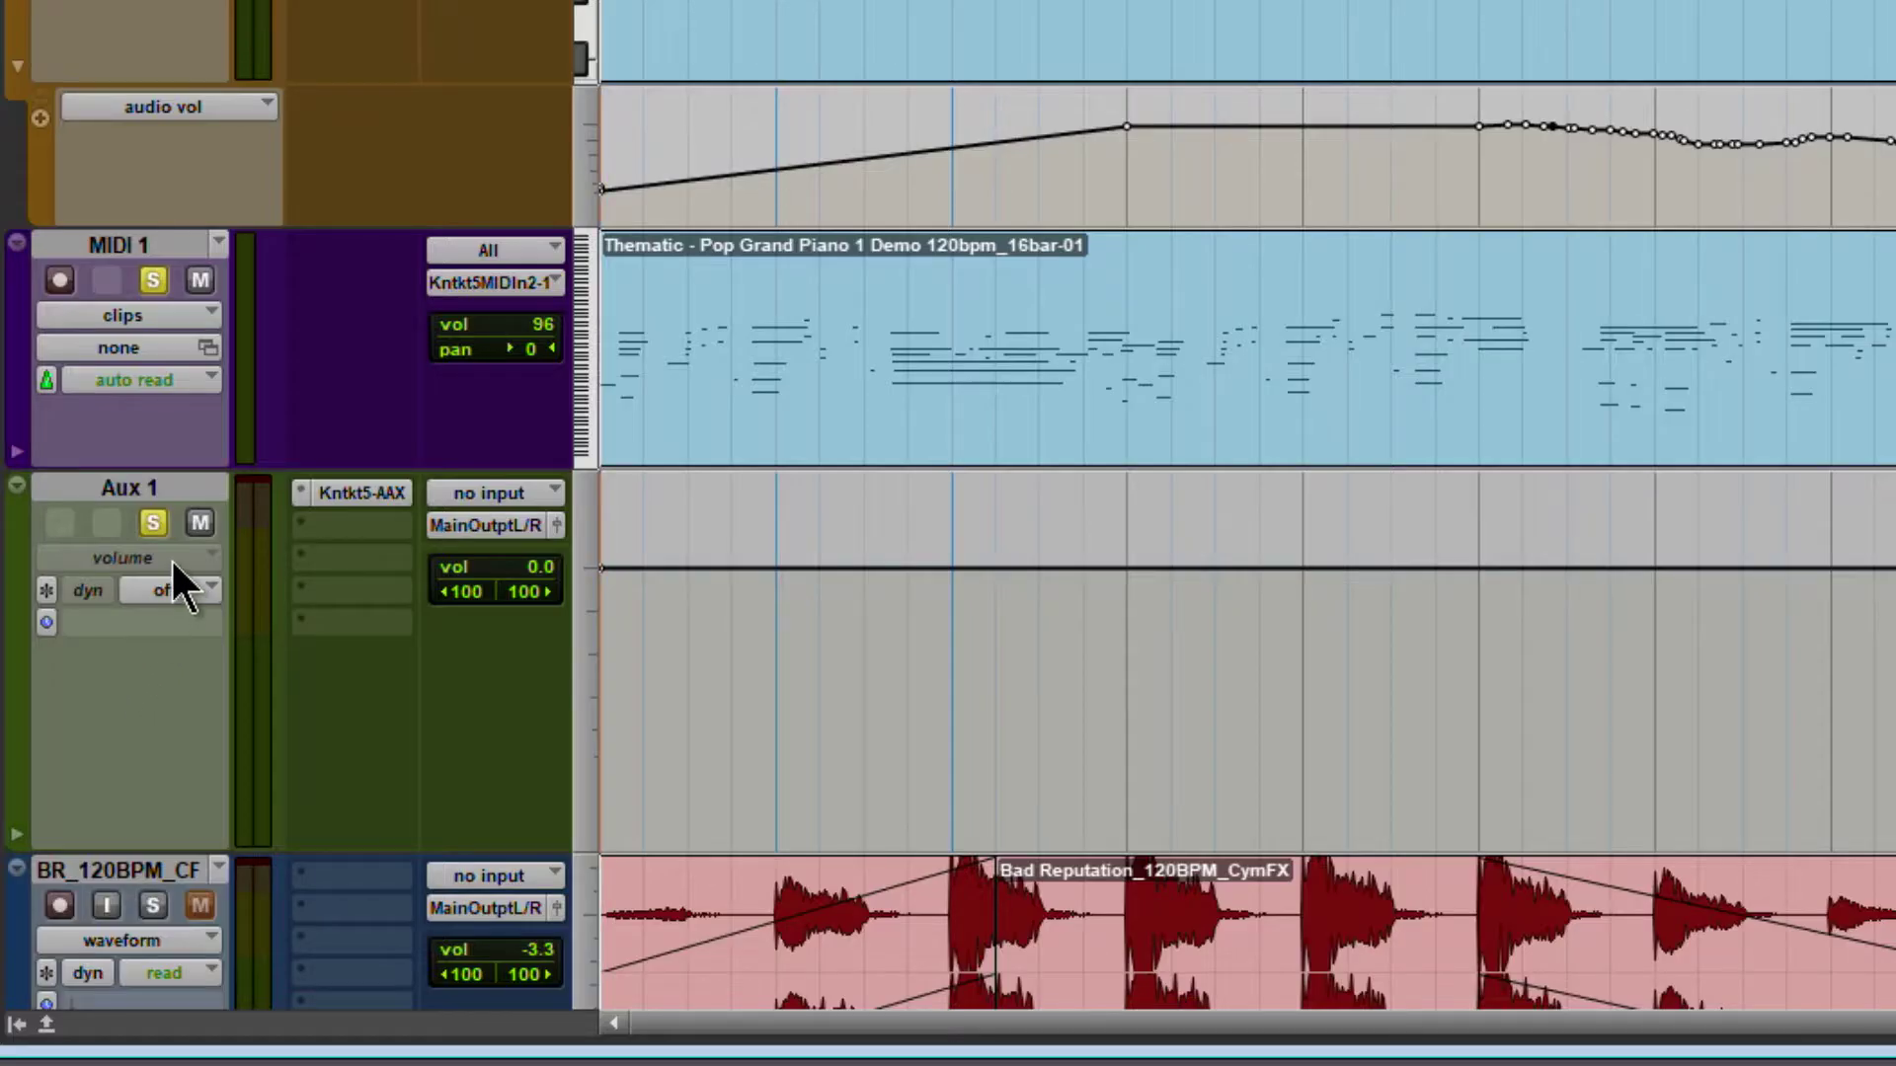
Step: Check the Aux 1 track's view options and show a volume automation lane beneath the track
left_click(170, 559)
left_click(123, 678)
left_click(170, 553)
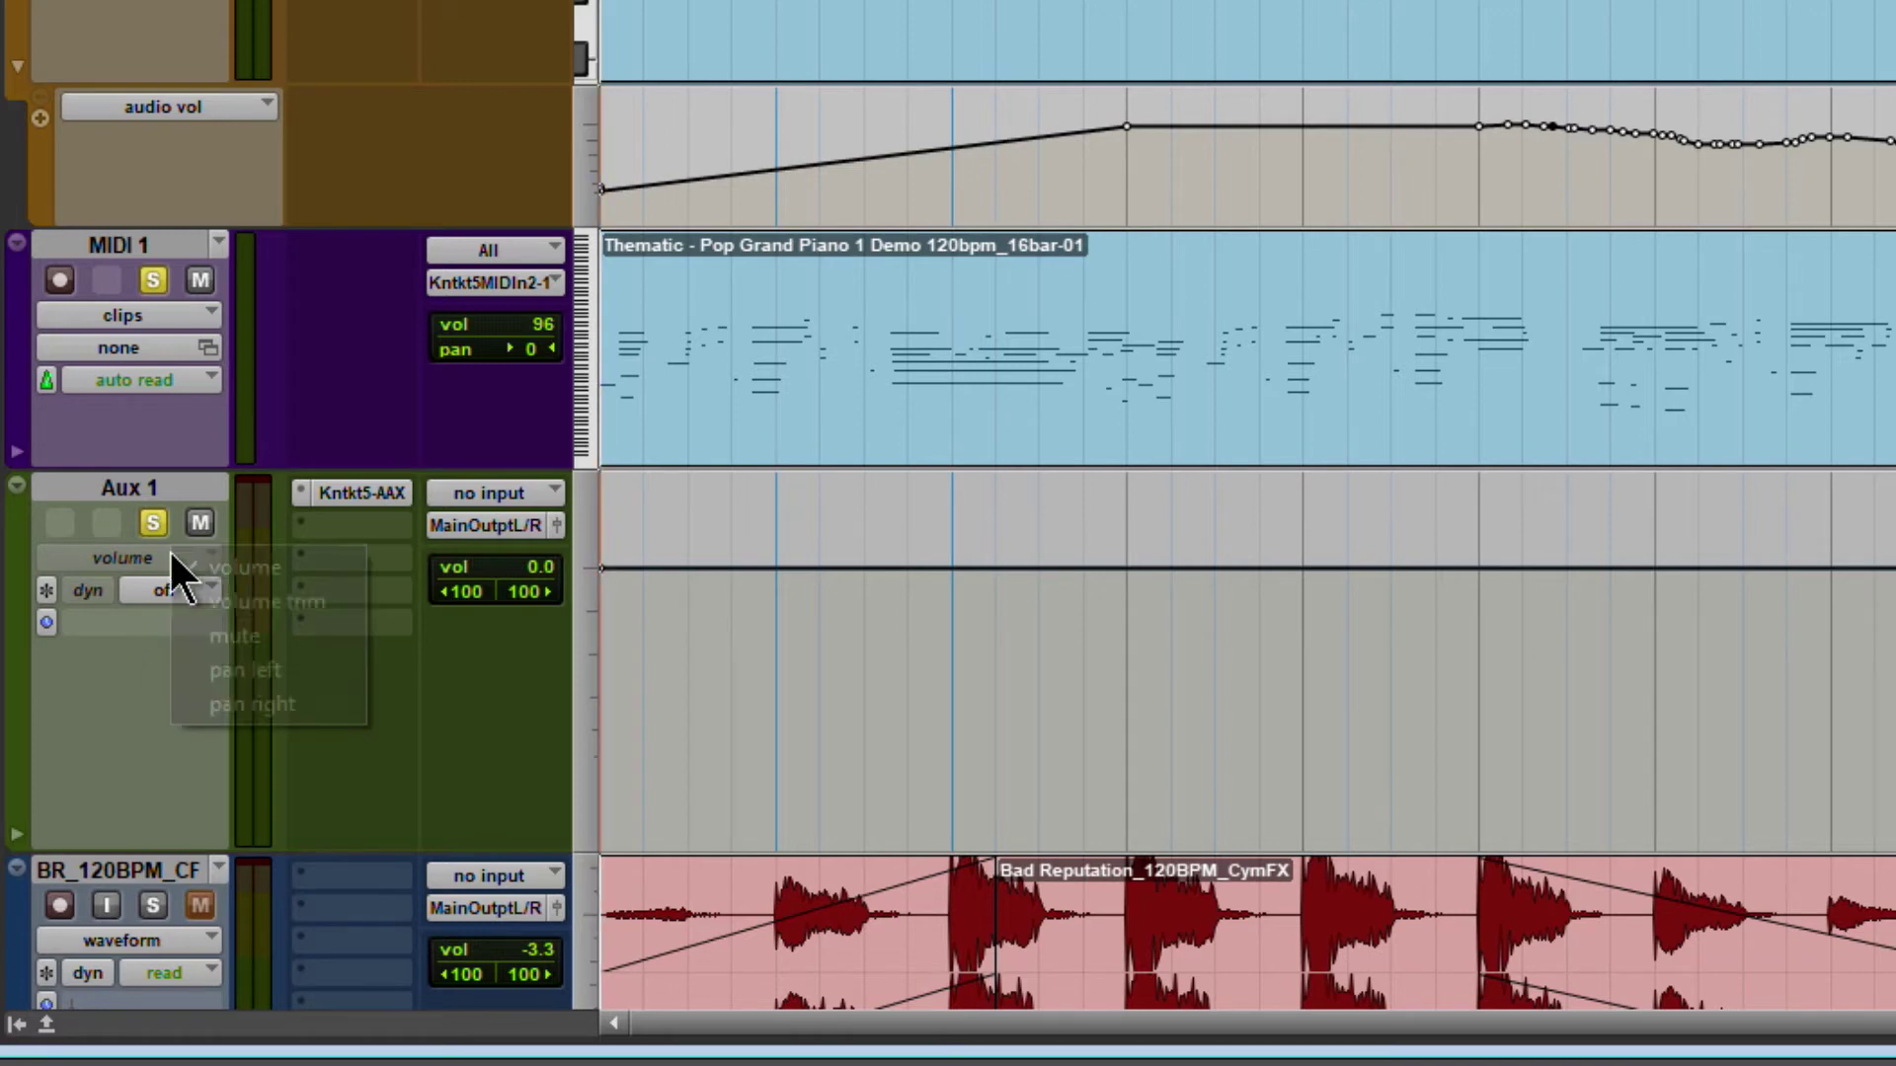
left_click(105, 745)
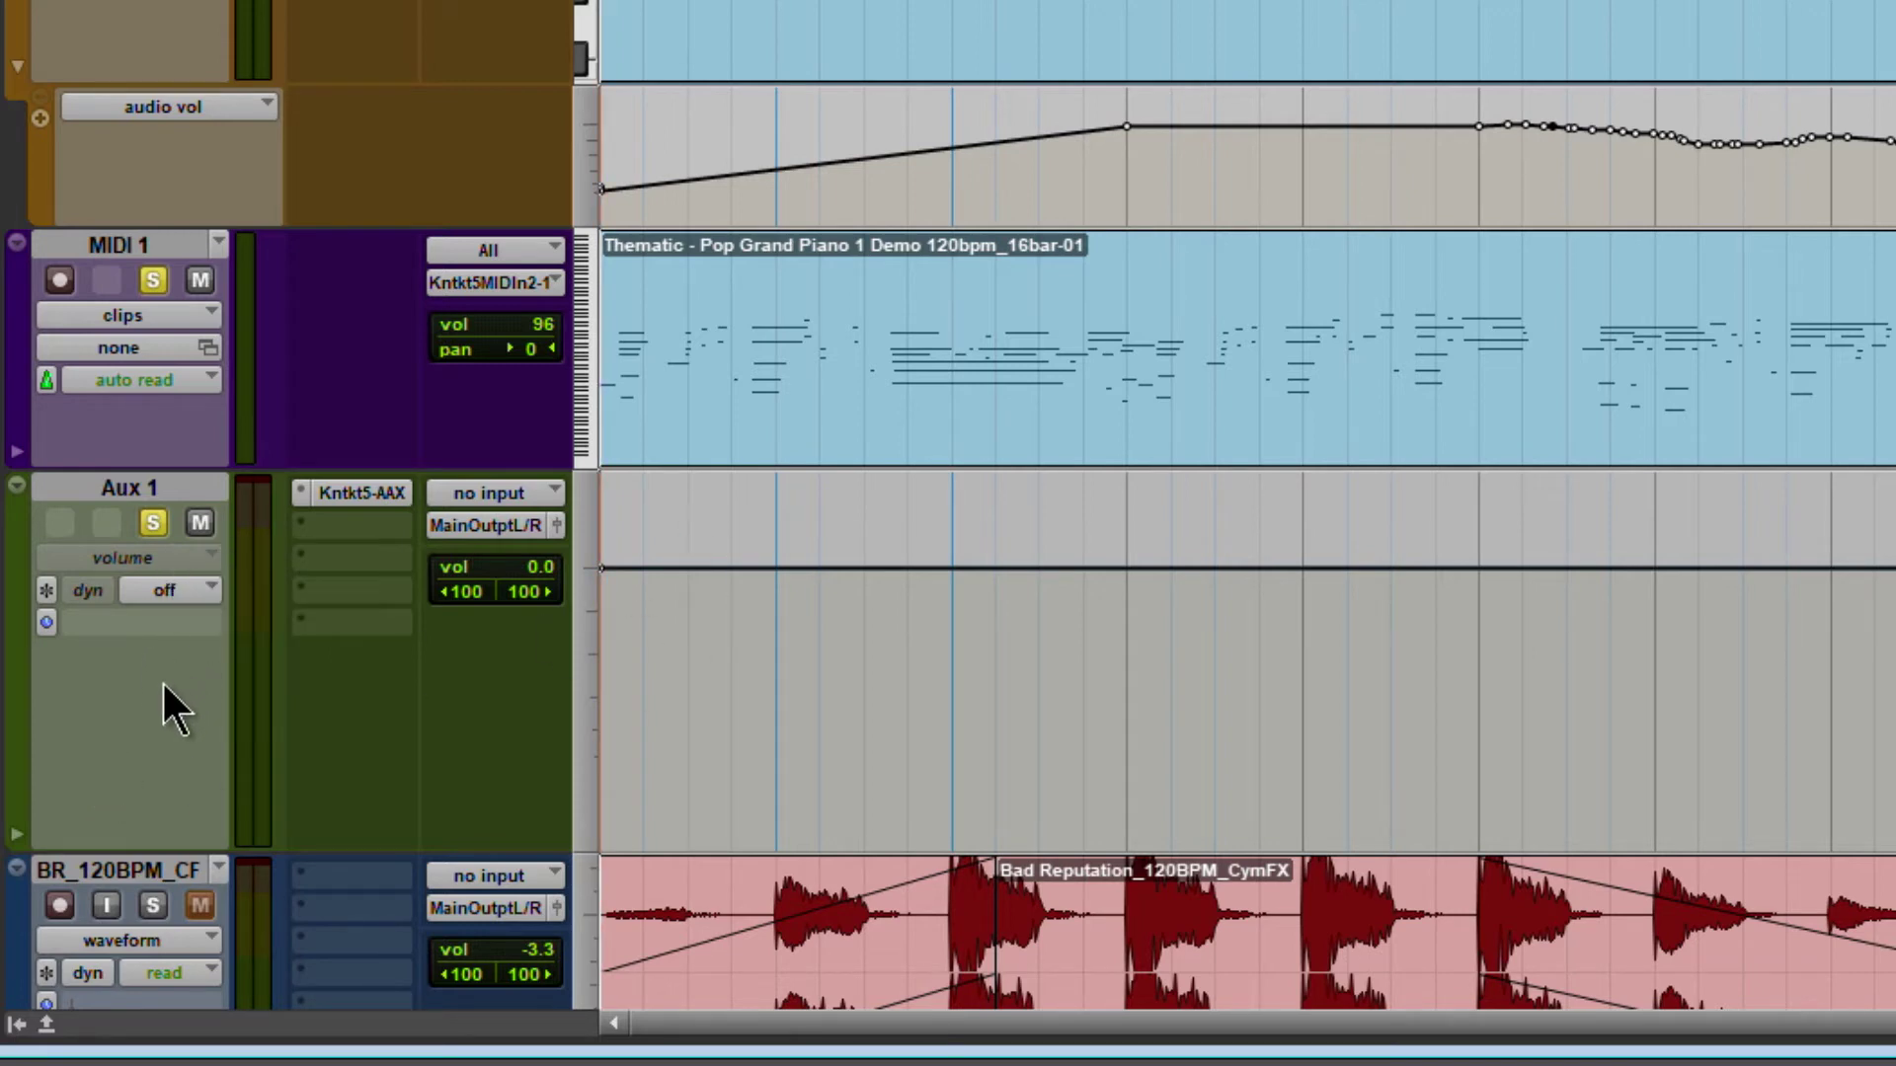
left_click(18, 835)
scroll(110, 711, "down", 5)
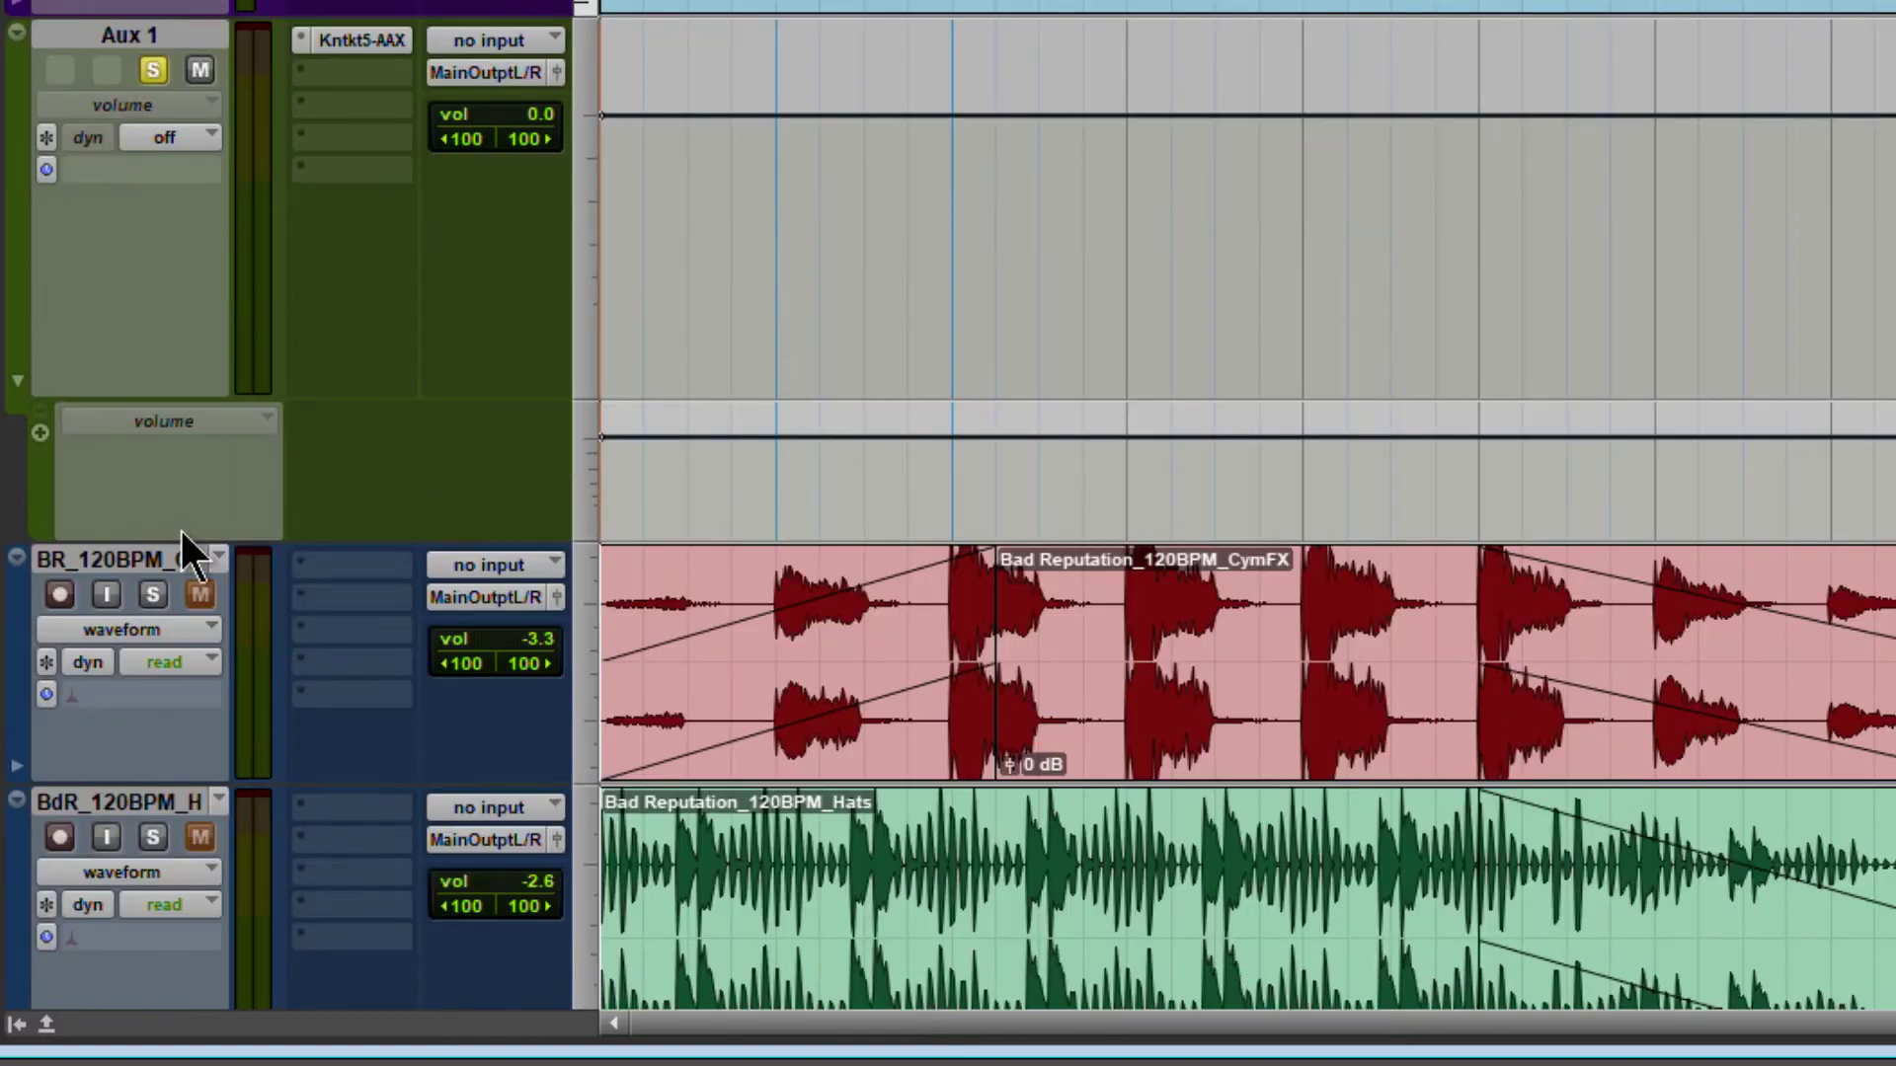
Step: Lower the Aux 1 track's volume to -18.5 dB, play it back, and reduce it further to -32.1 dB
left_click(222, 419)
left_click(355, 431)
left_click_drag(544, 109, 541, 183)
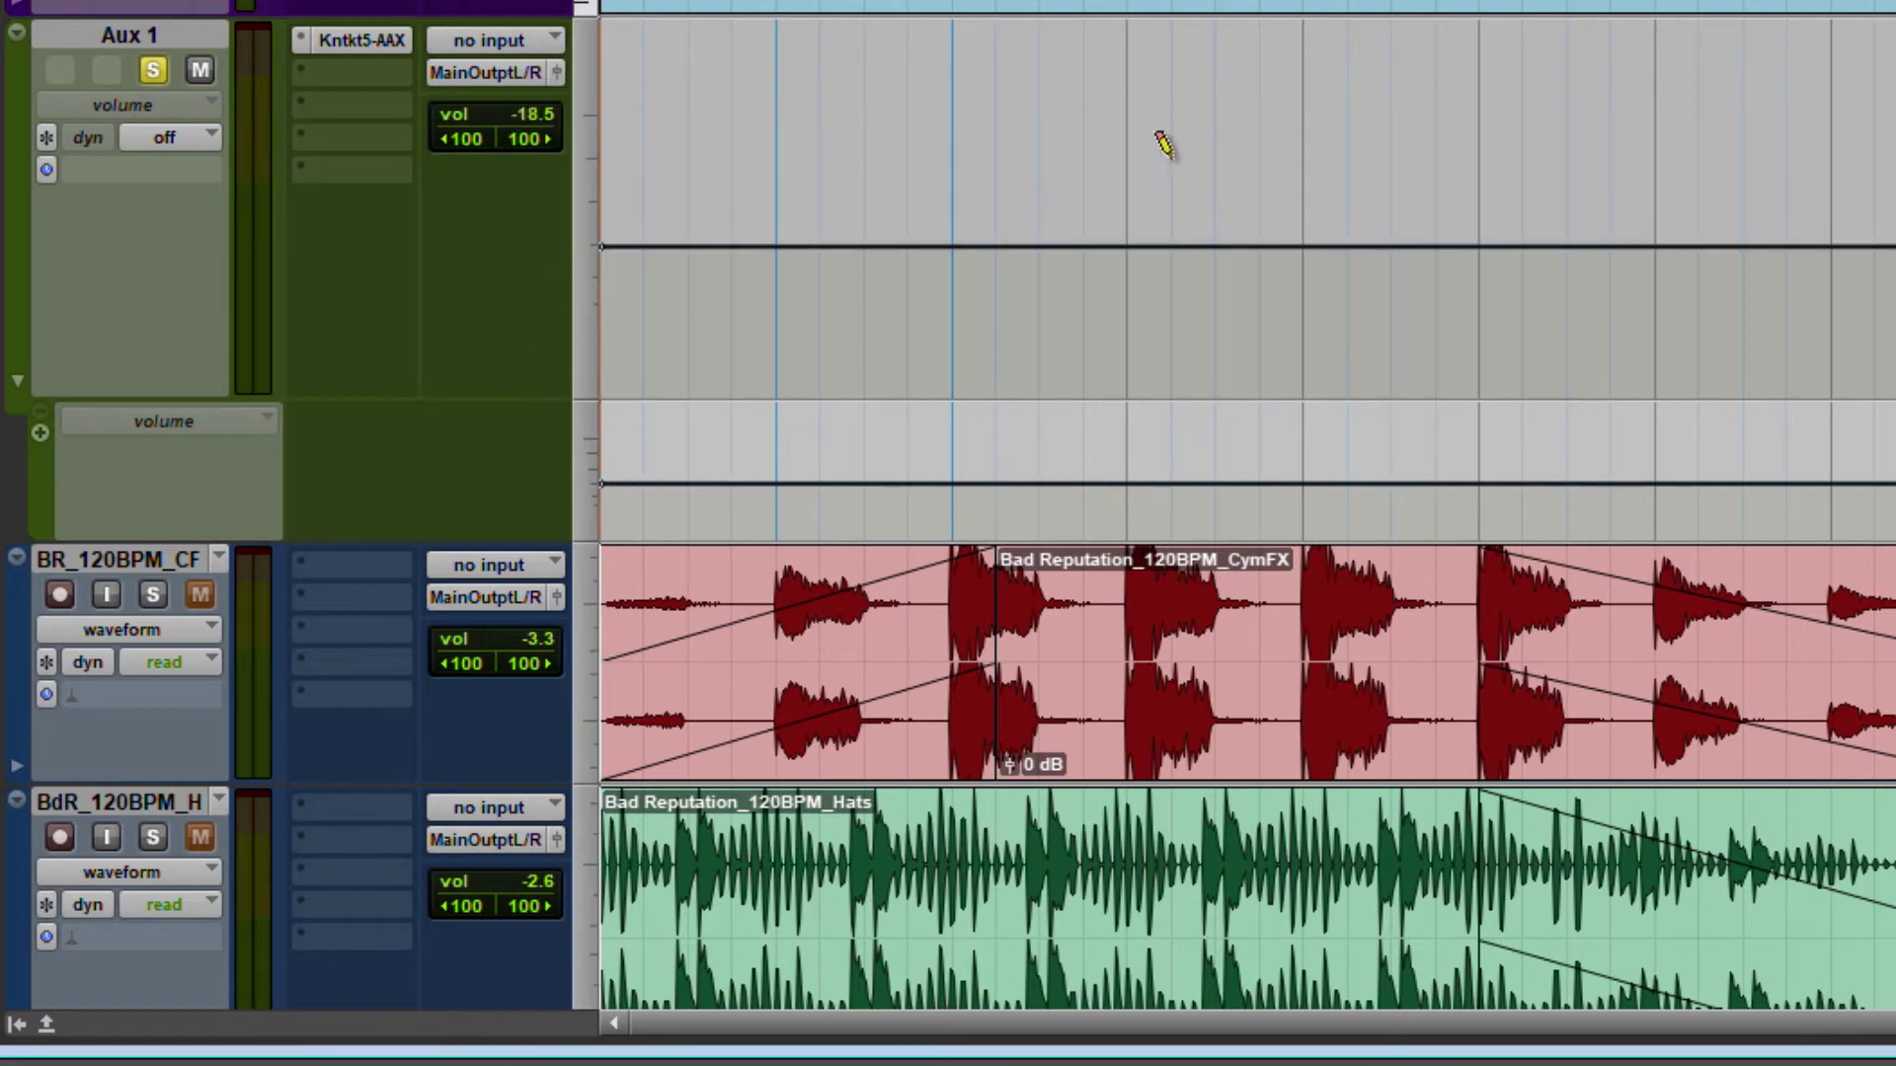
key("space")
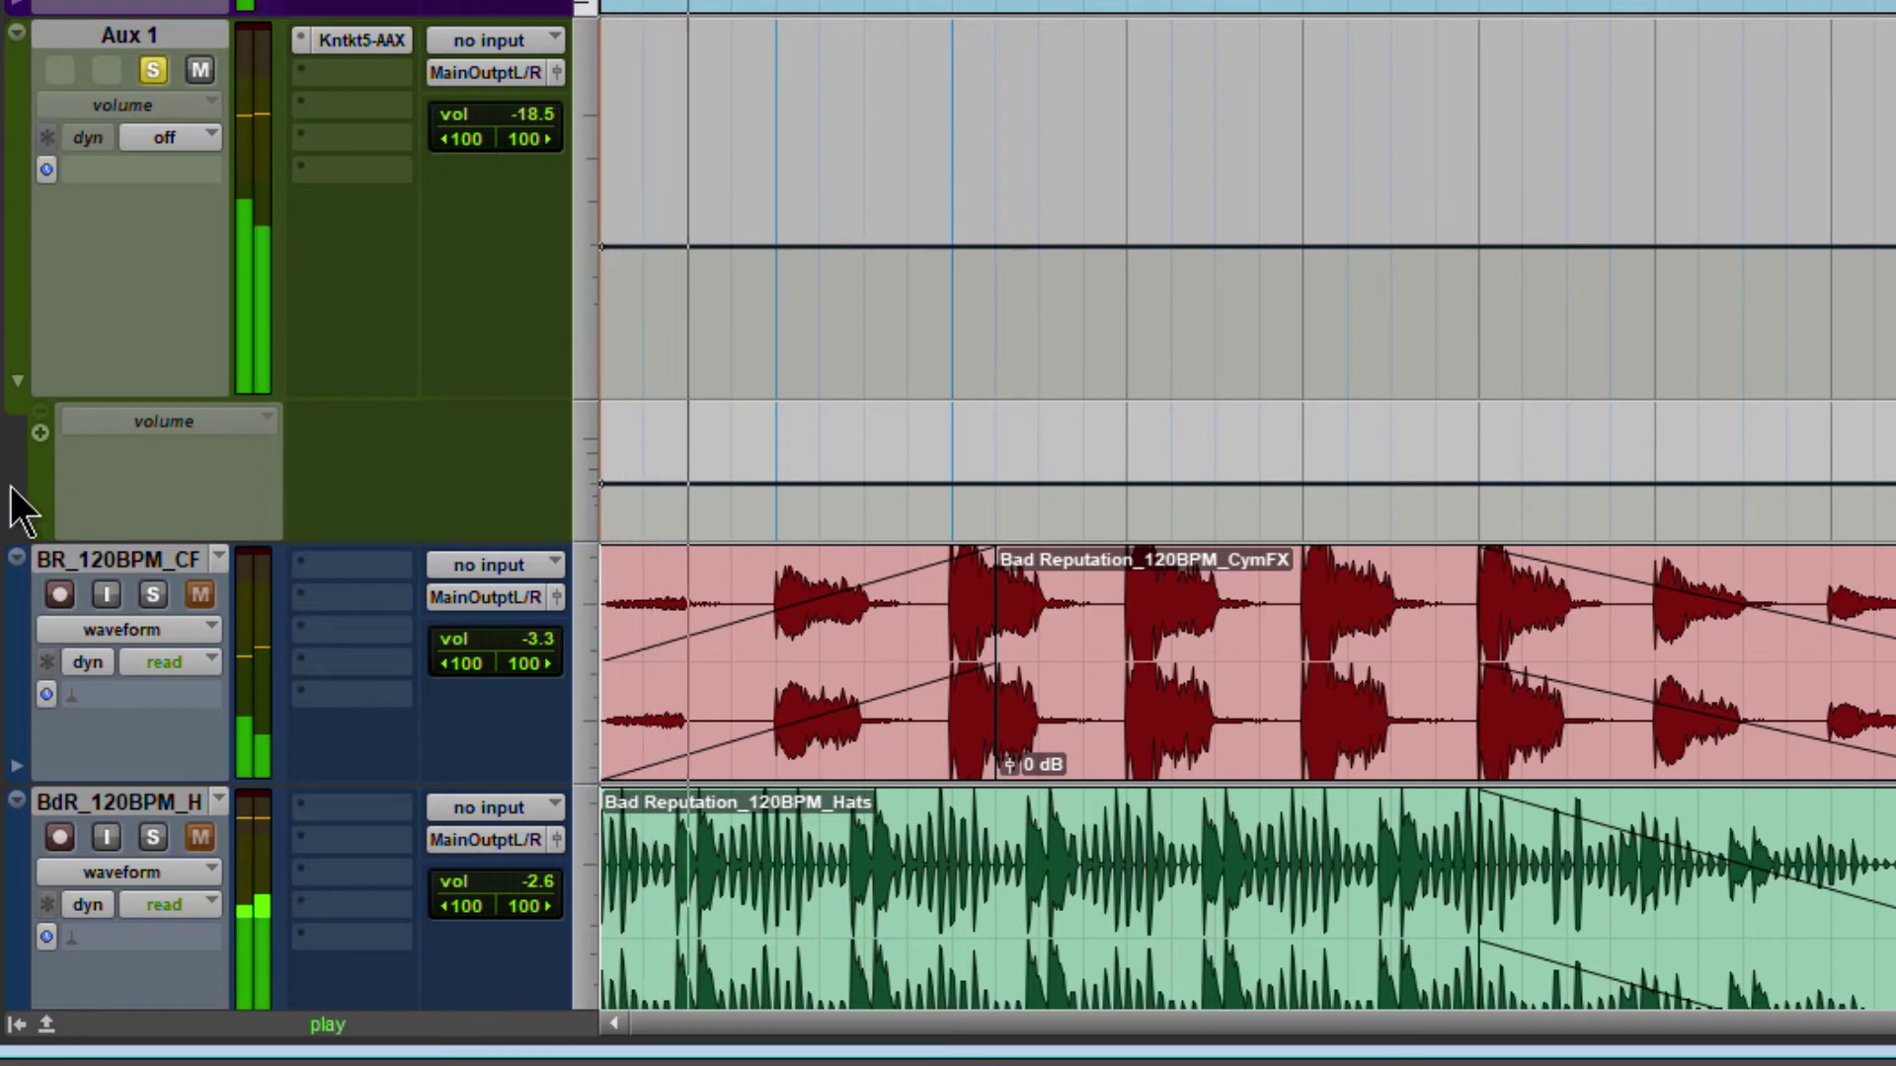
left_click_drag(494, 110, 518, 140)
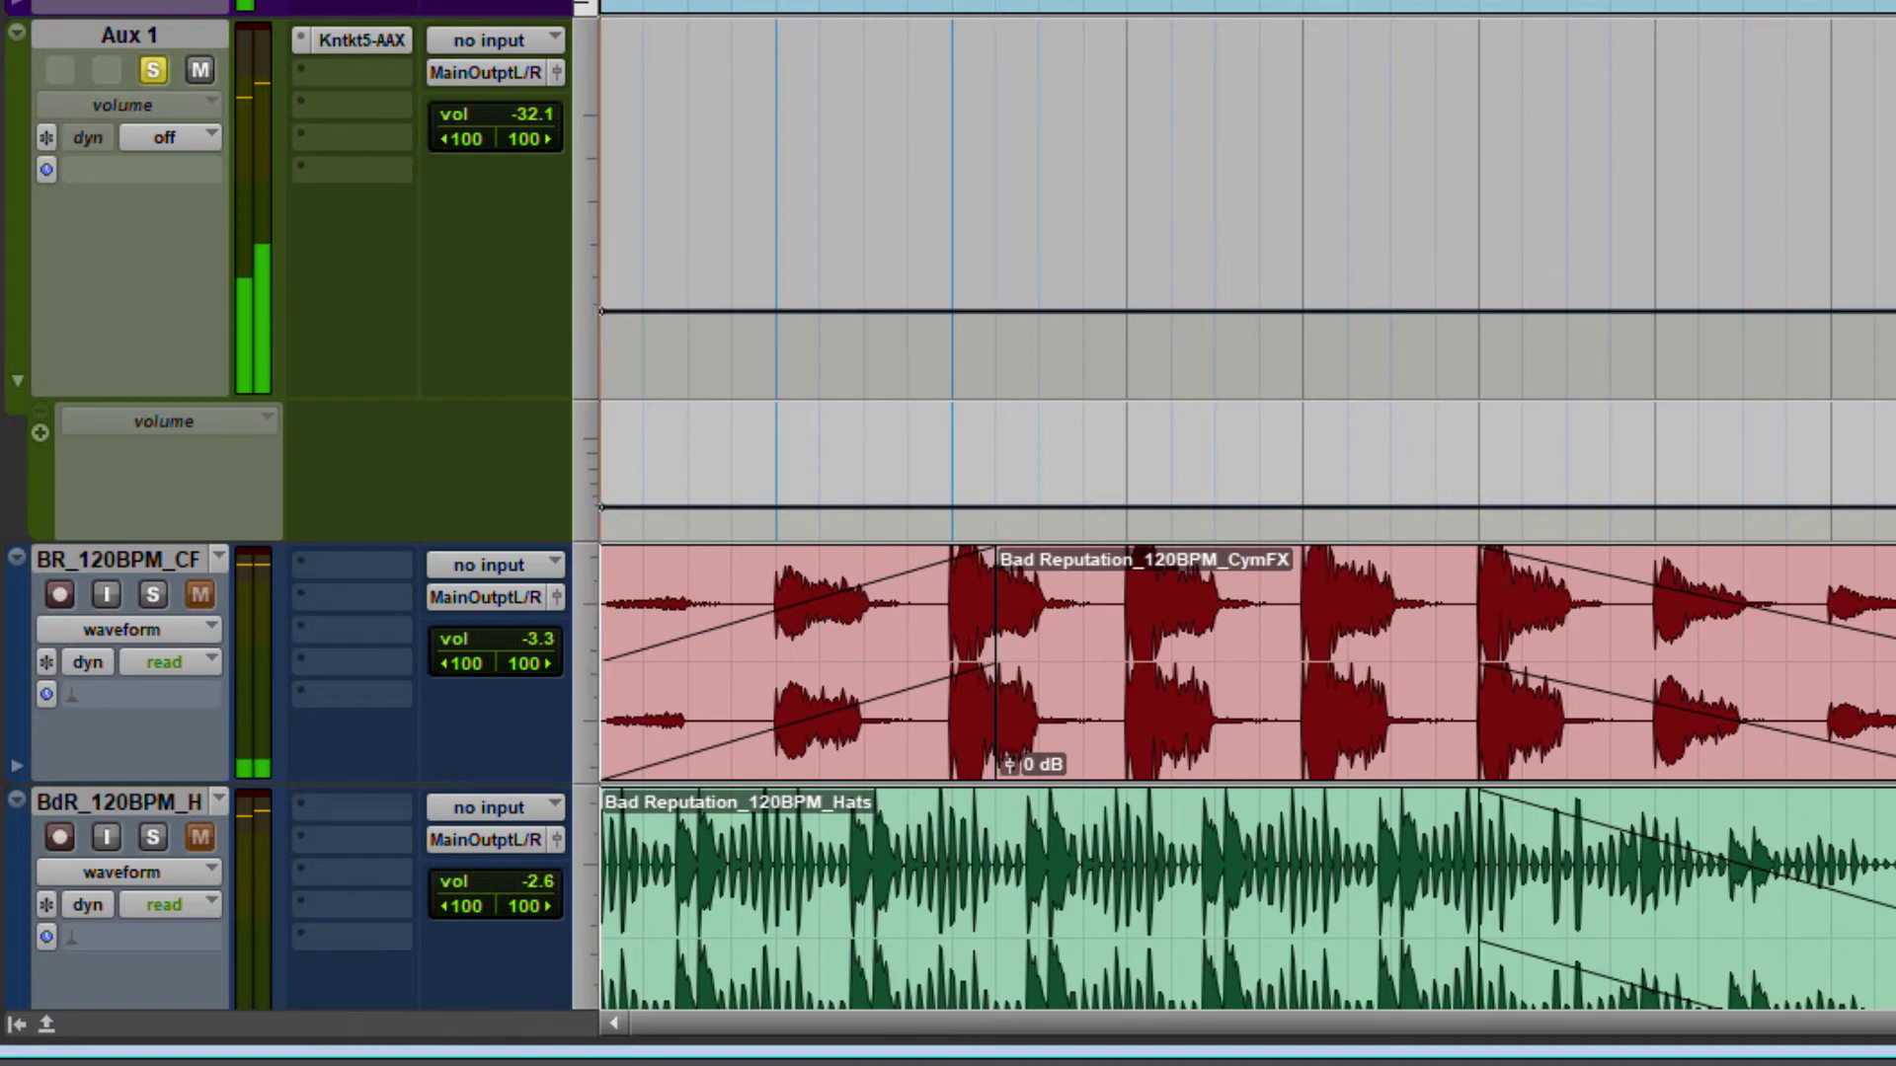
Step: Hide the volume automation lane beneath the Aux 1 track
key("t")
key("t")
key("t")
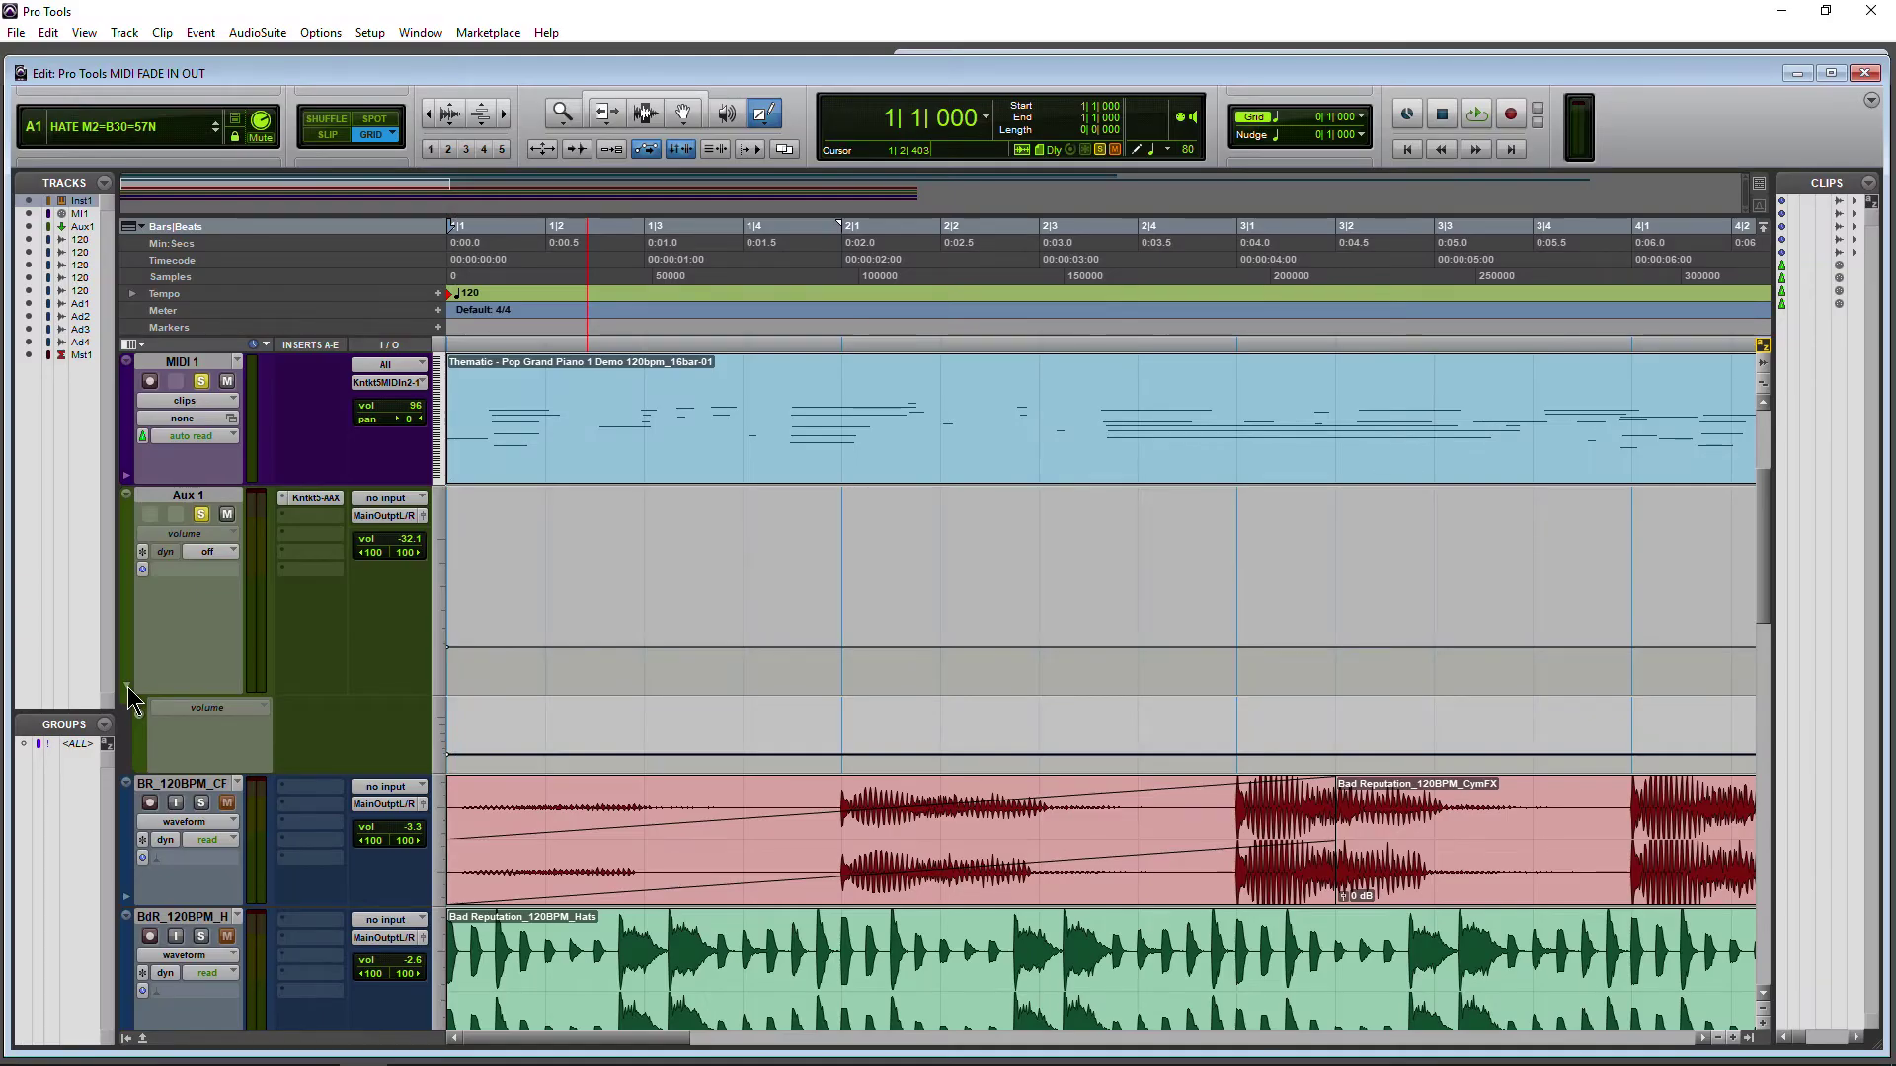
left_click(129, 696)
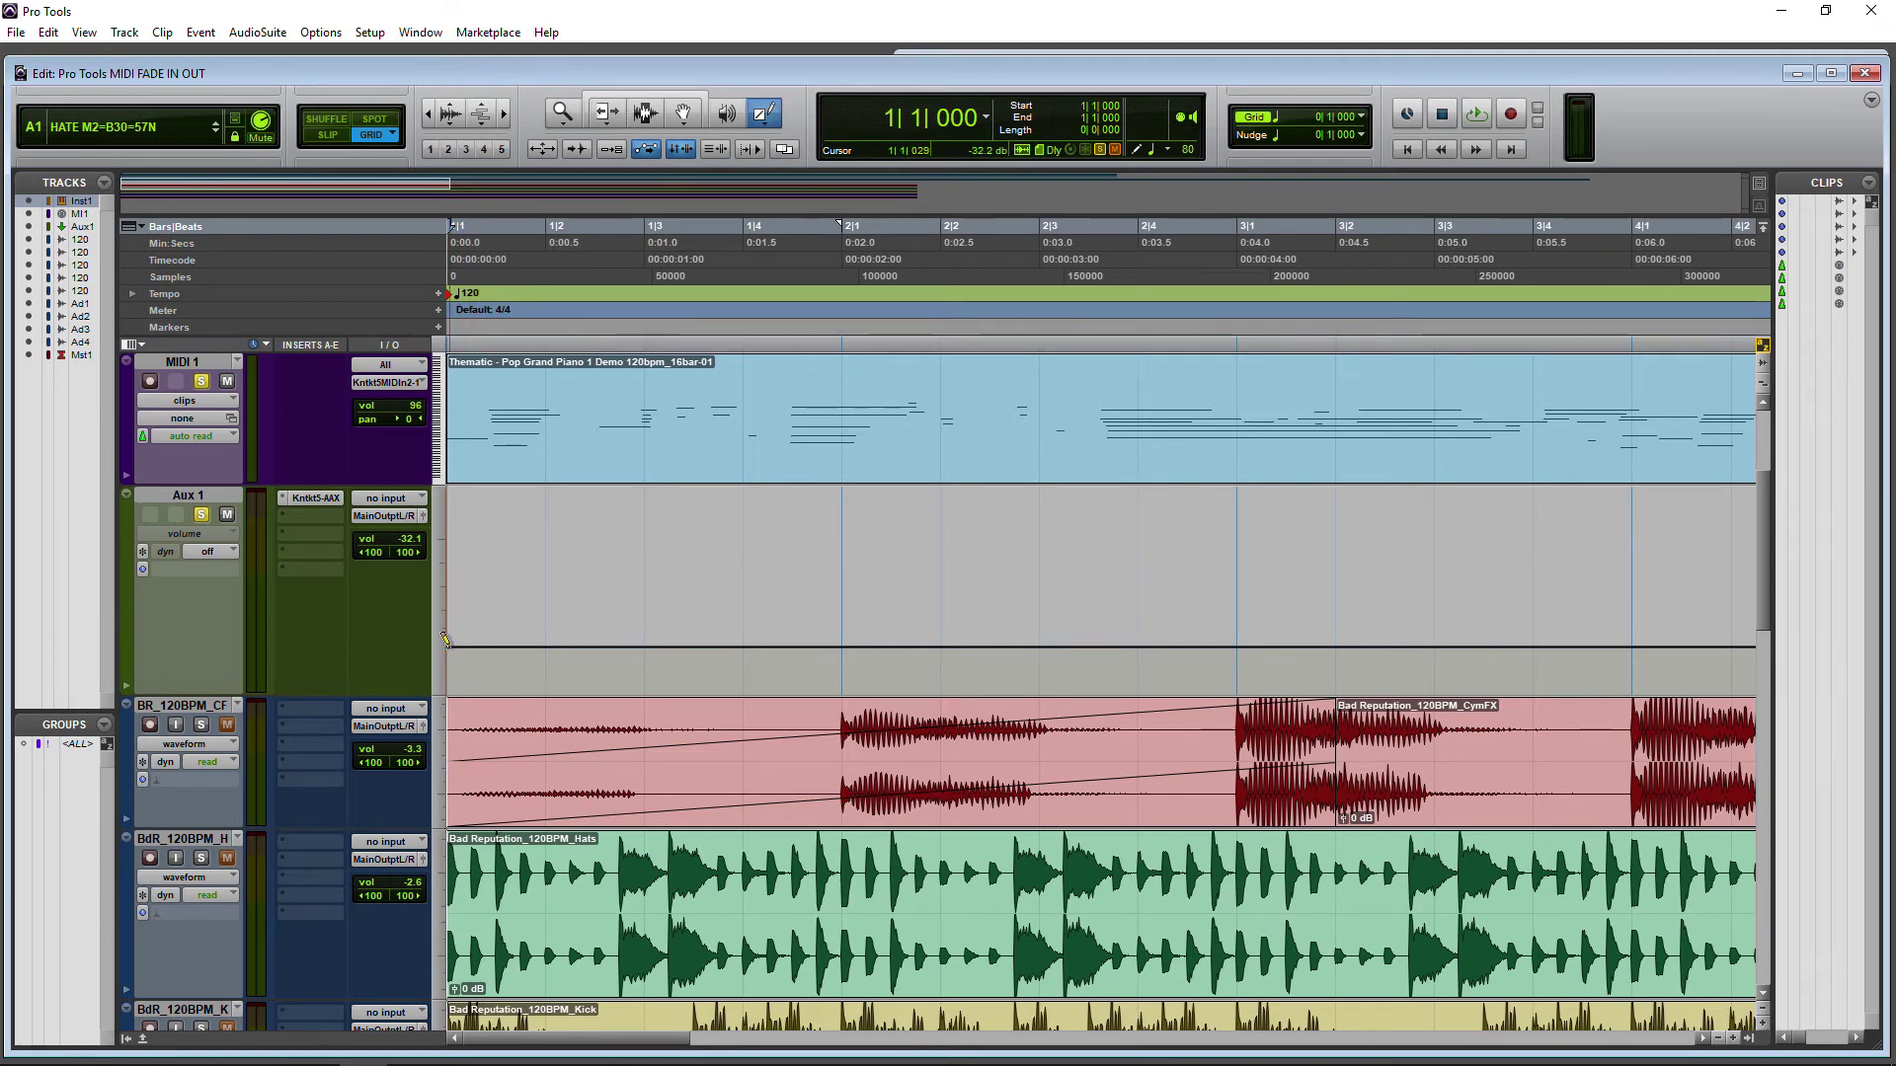
Step: Draw a volume fade-in on Aux 1 from the start to about 6 seconds, and a fade-out from about 8 to 15 seconds
mouse_move(531, 623)
left_mouse_down()
mouse_move(1384, 537)
mouse_move(1628, 486)
mouse_move(1620, 603)
left_mouse_up()
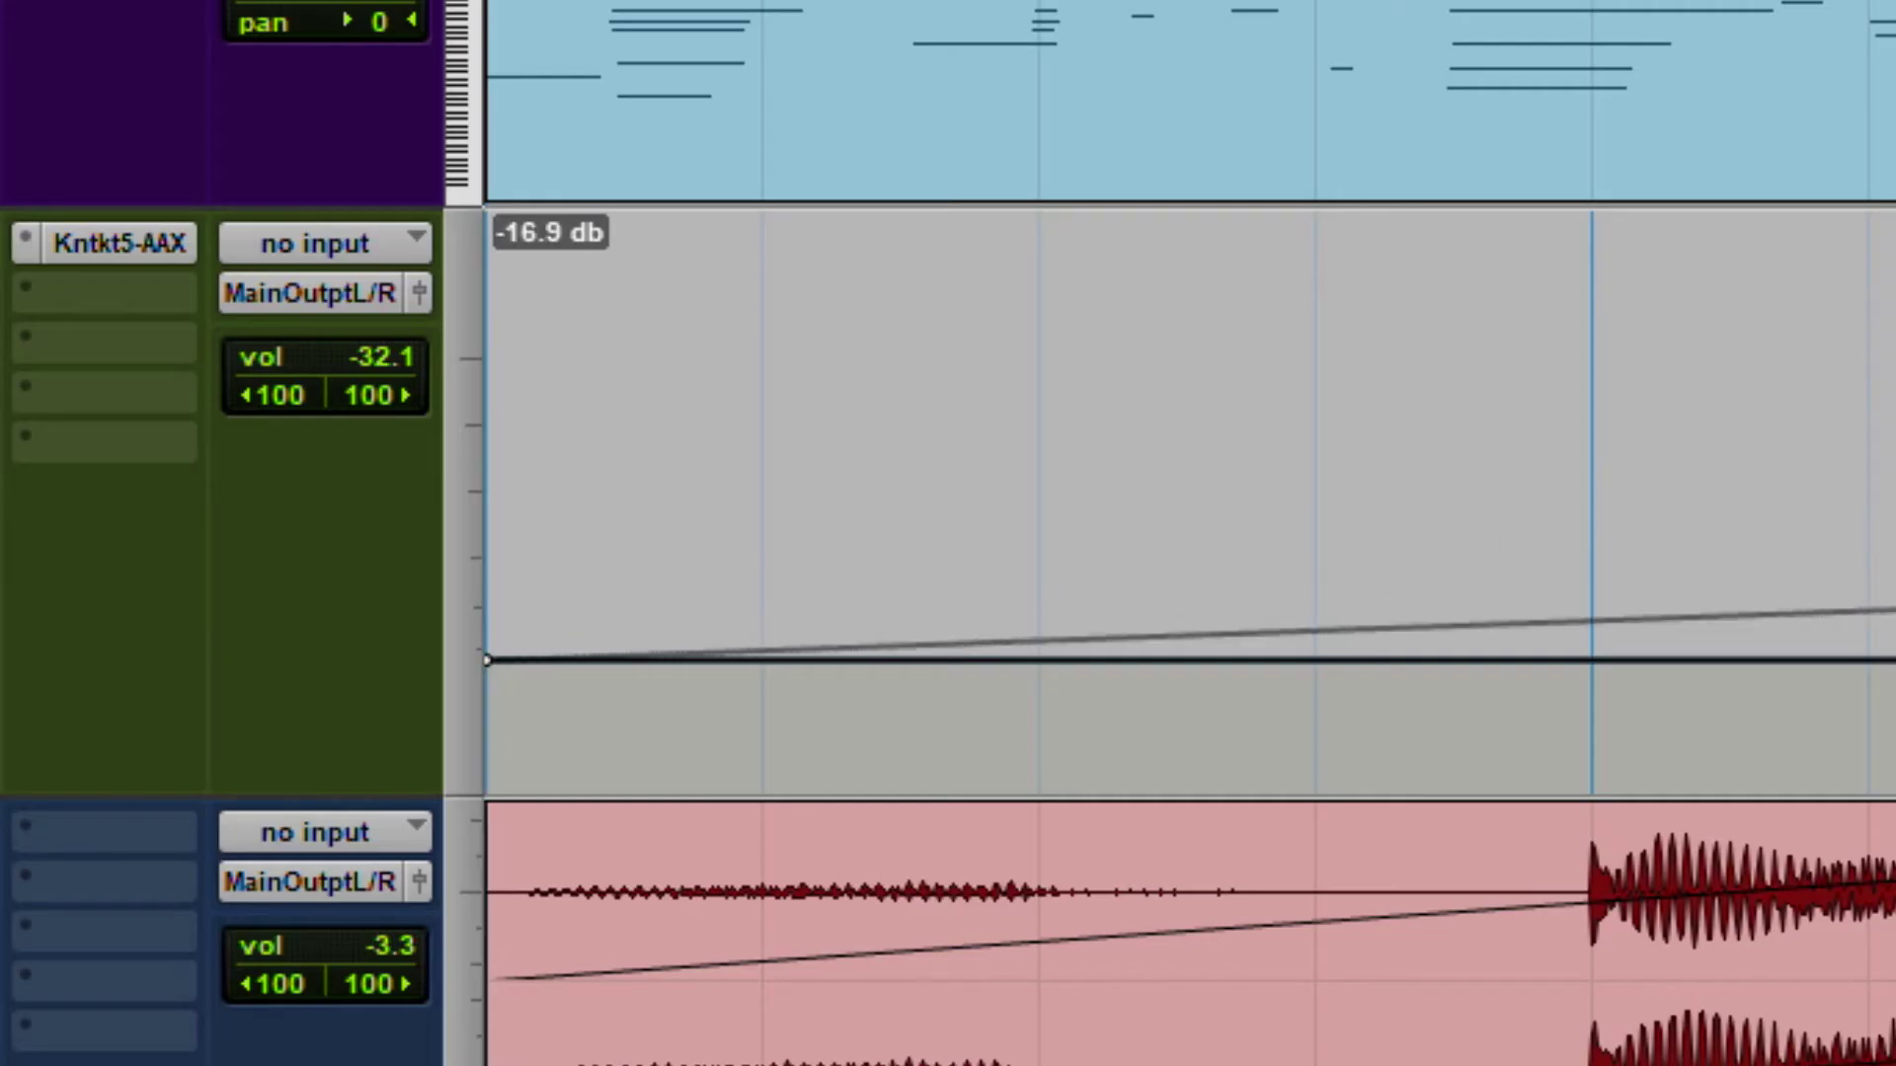
mouse_move(1895, 610)
left_mouse_down()
mouse_move(1895, 627)
mouse_move(1895, 484)
mouse_move(1895, 539)
left_mouse_up()
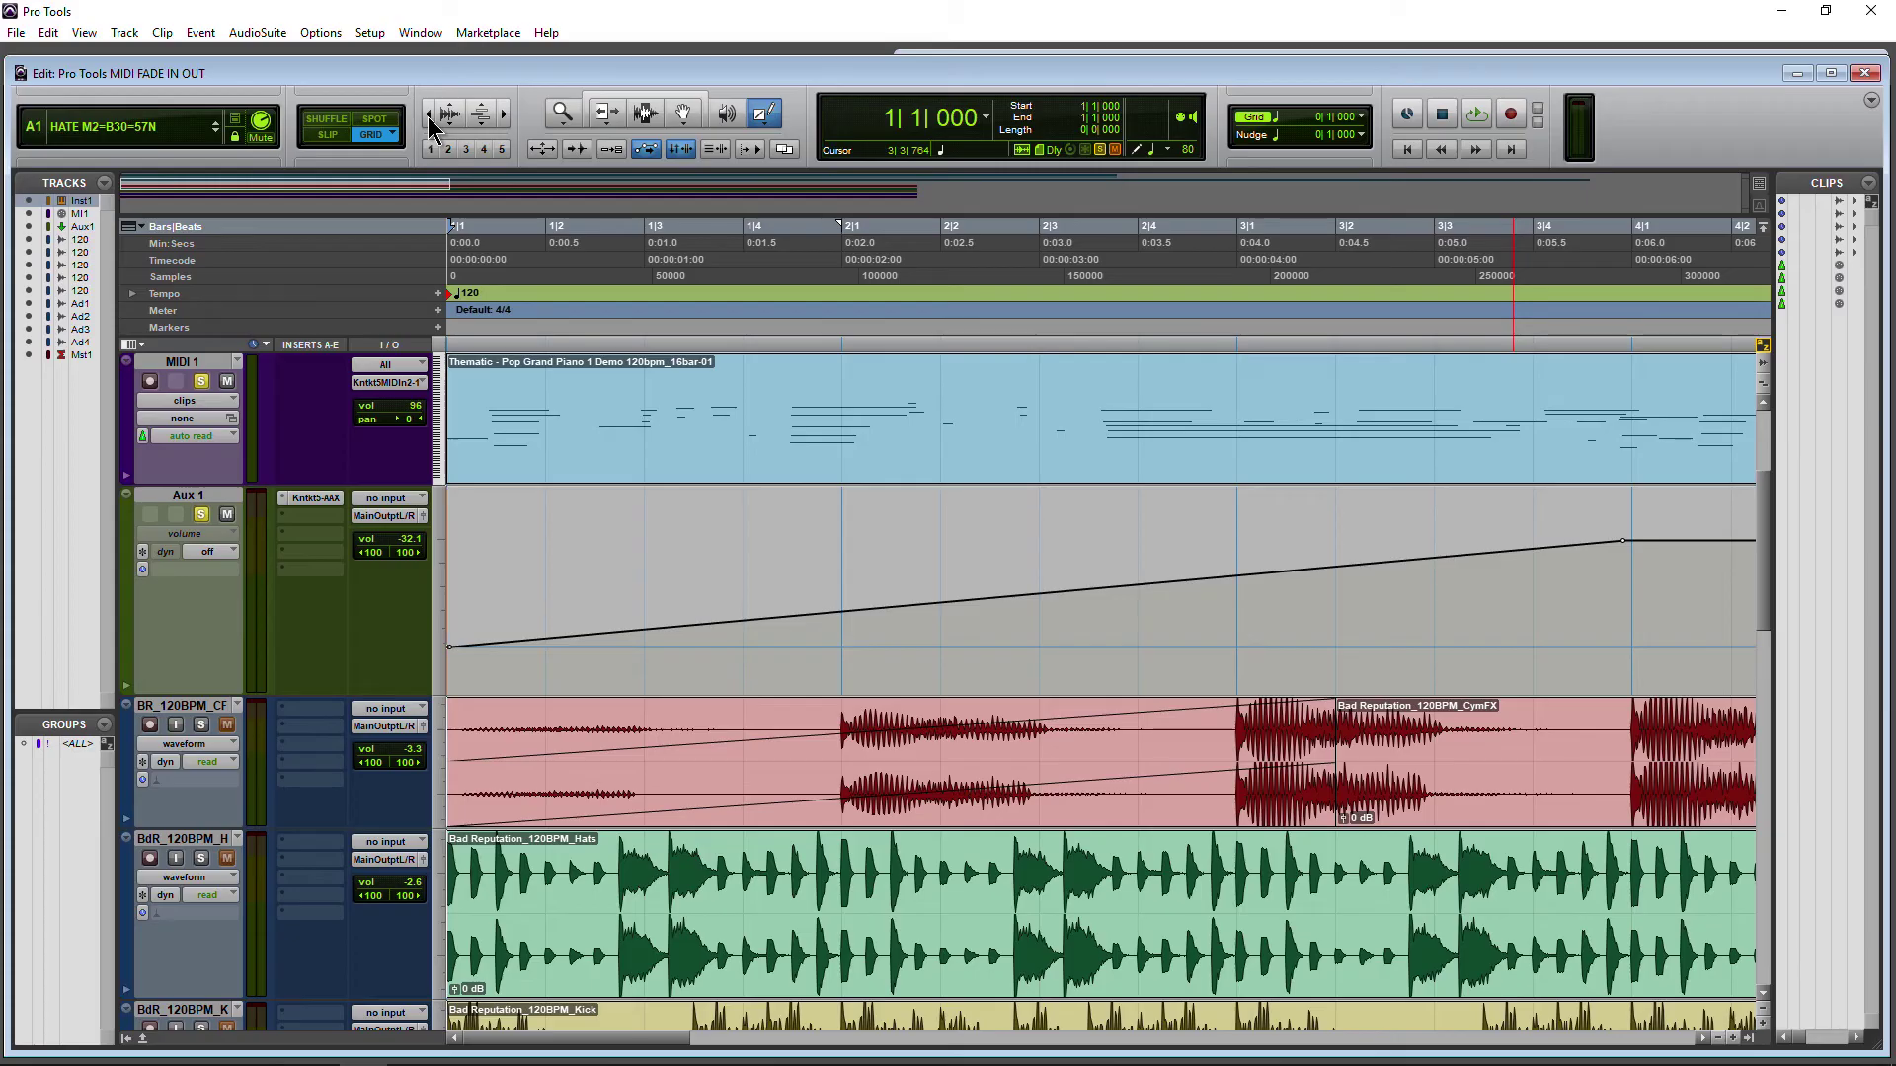
left_click(429, 114)
left_click(429, 114)
left_click(429, 115)
left_click(429, 115)
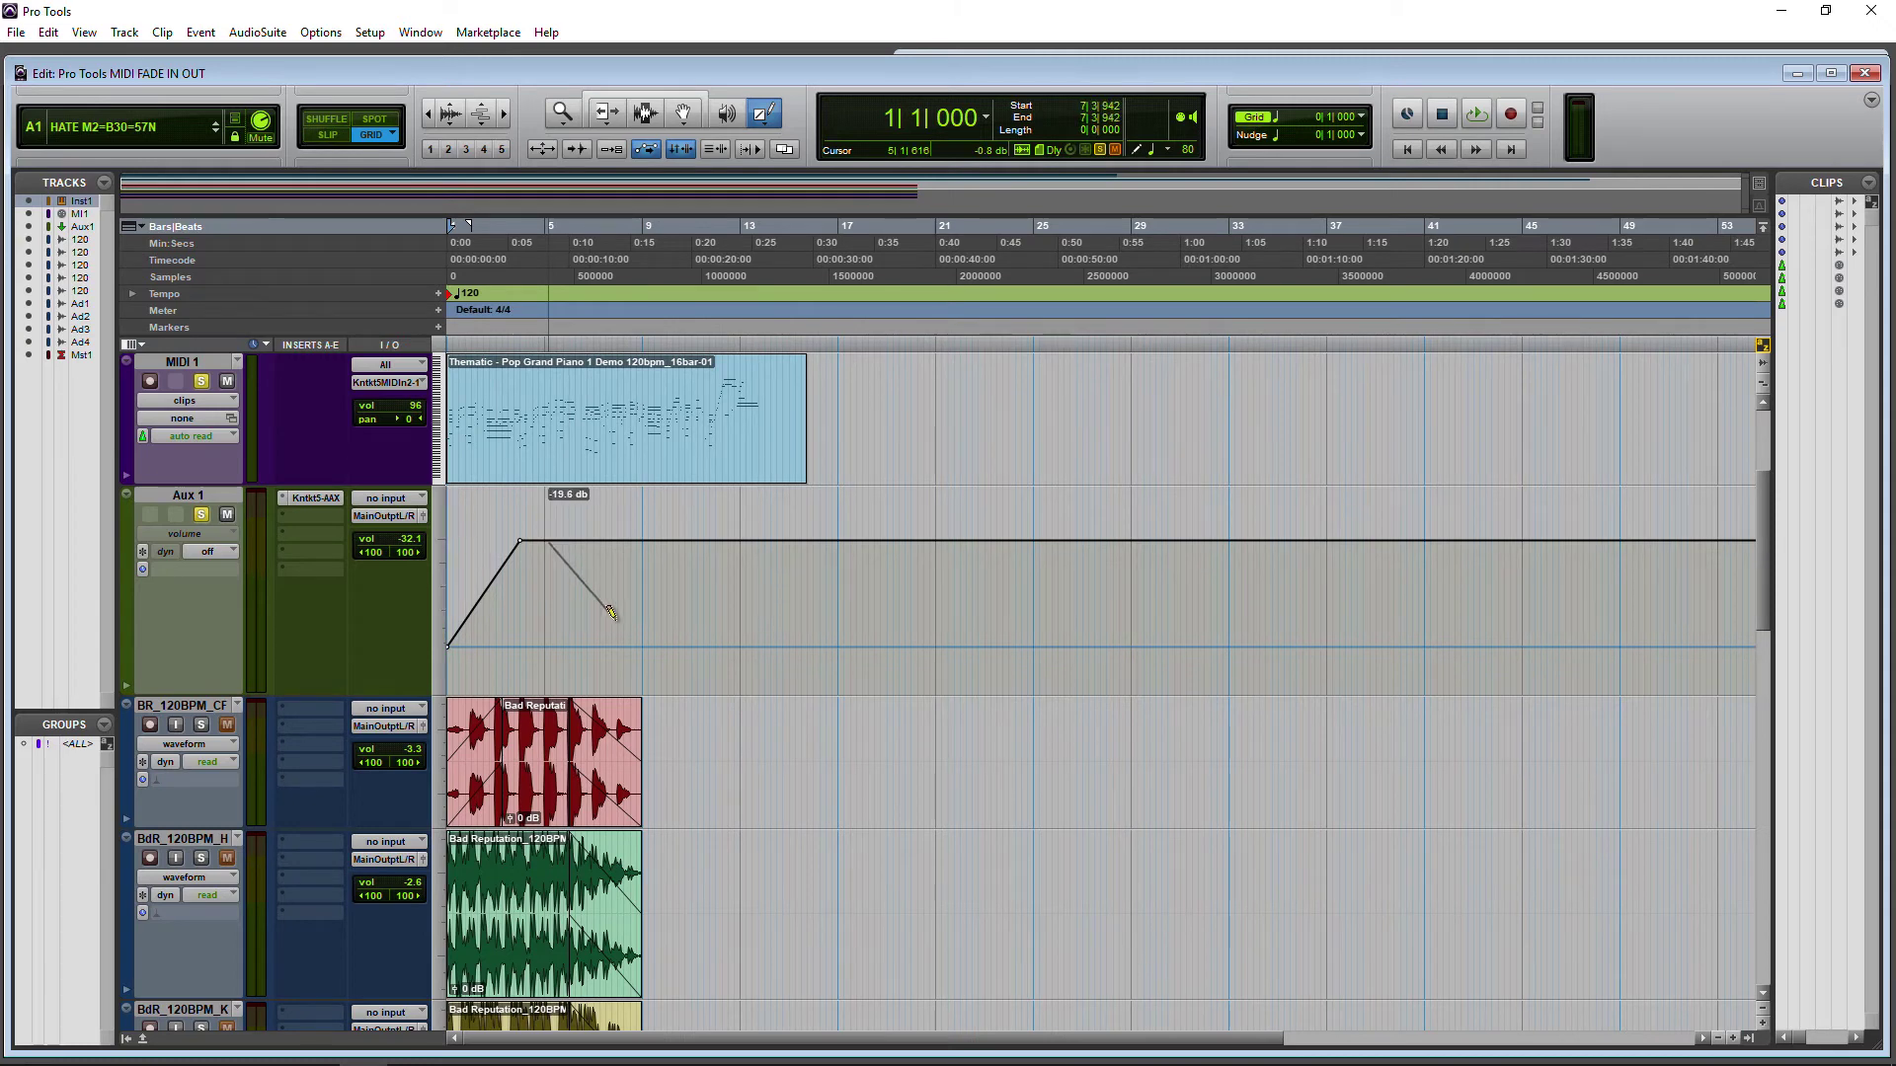
left_click_drag(629, 640, 635, 647)
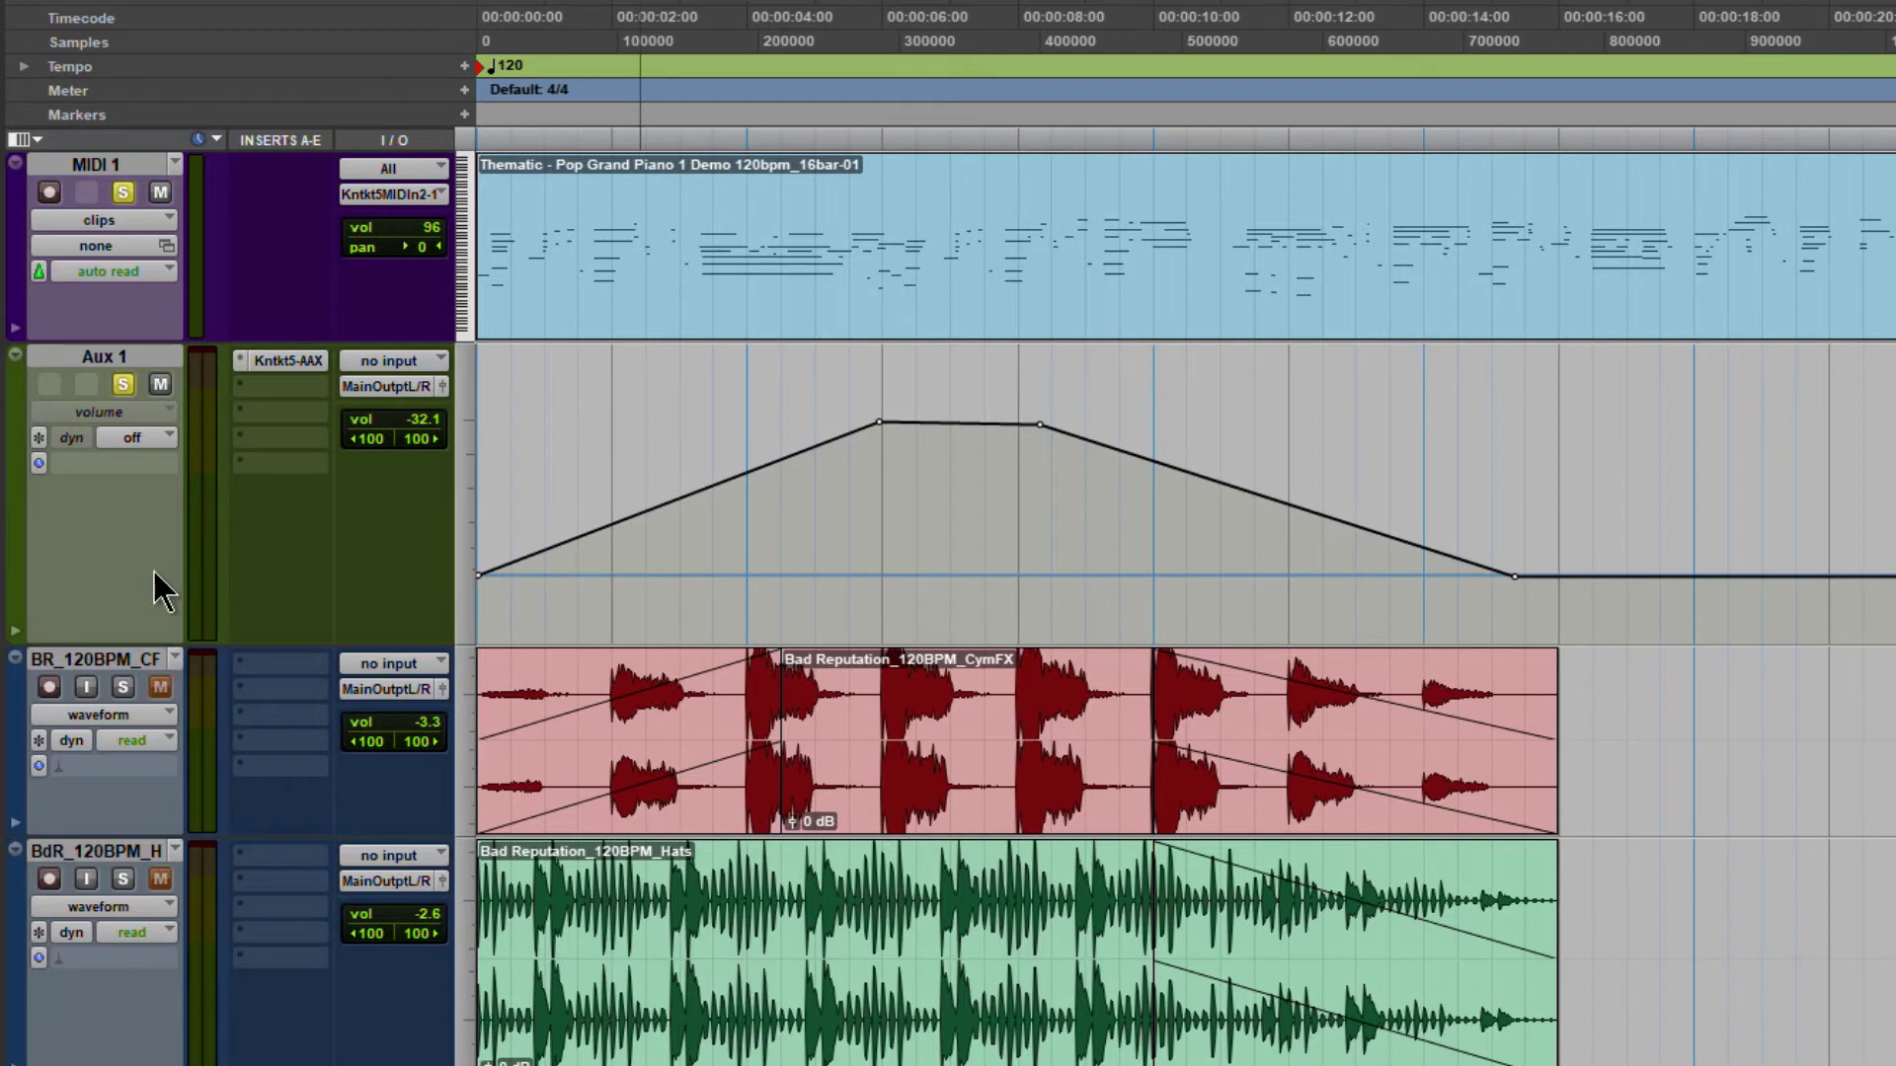
Step: Set the Aux 1 track's automation mode to read and play back the volume fades
left_click(210, 550)
left_click(197, 472)
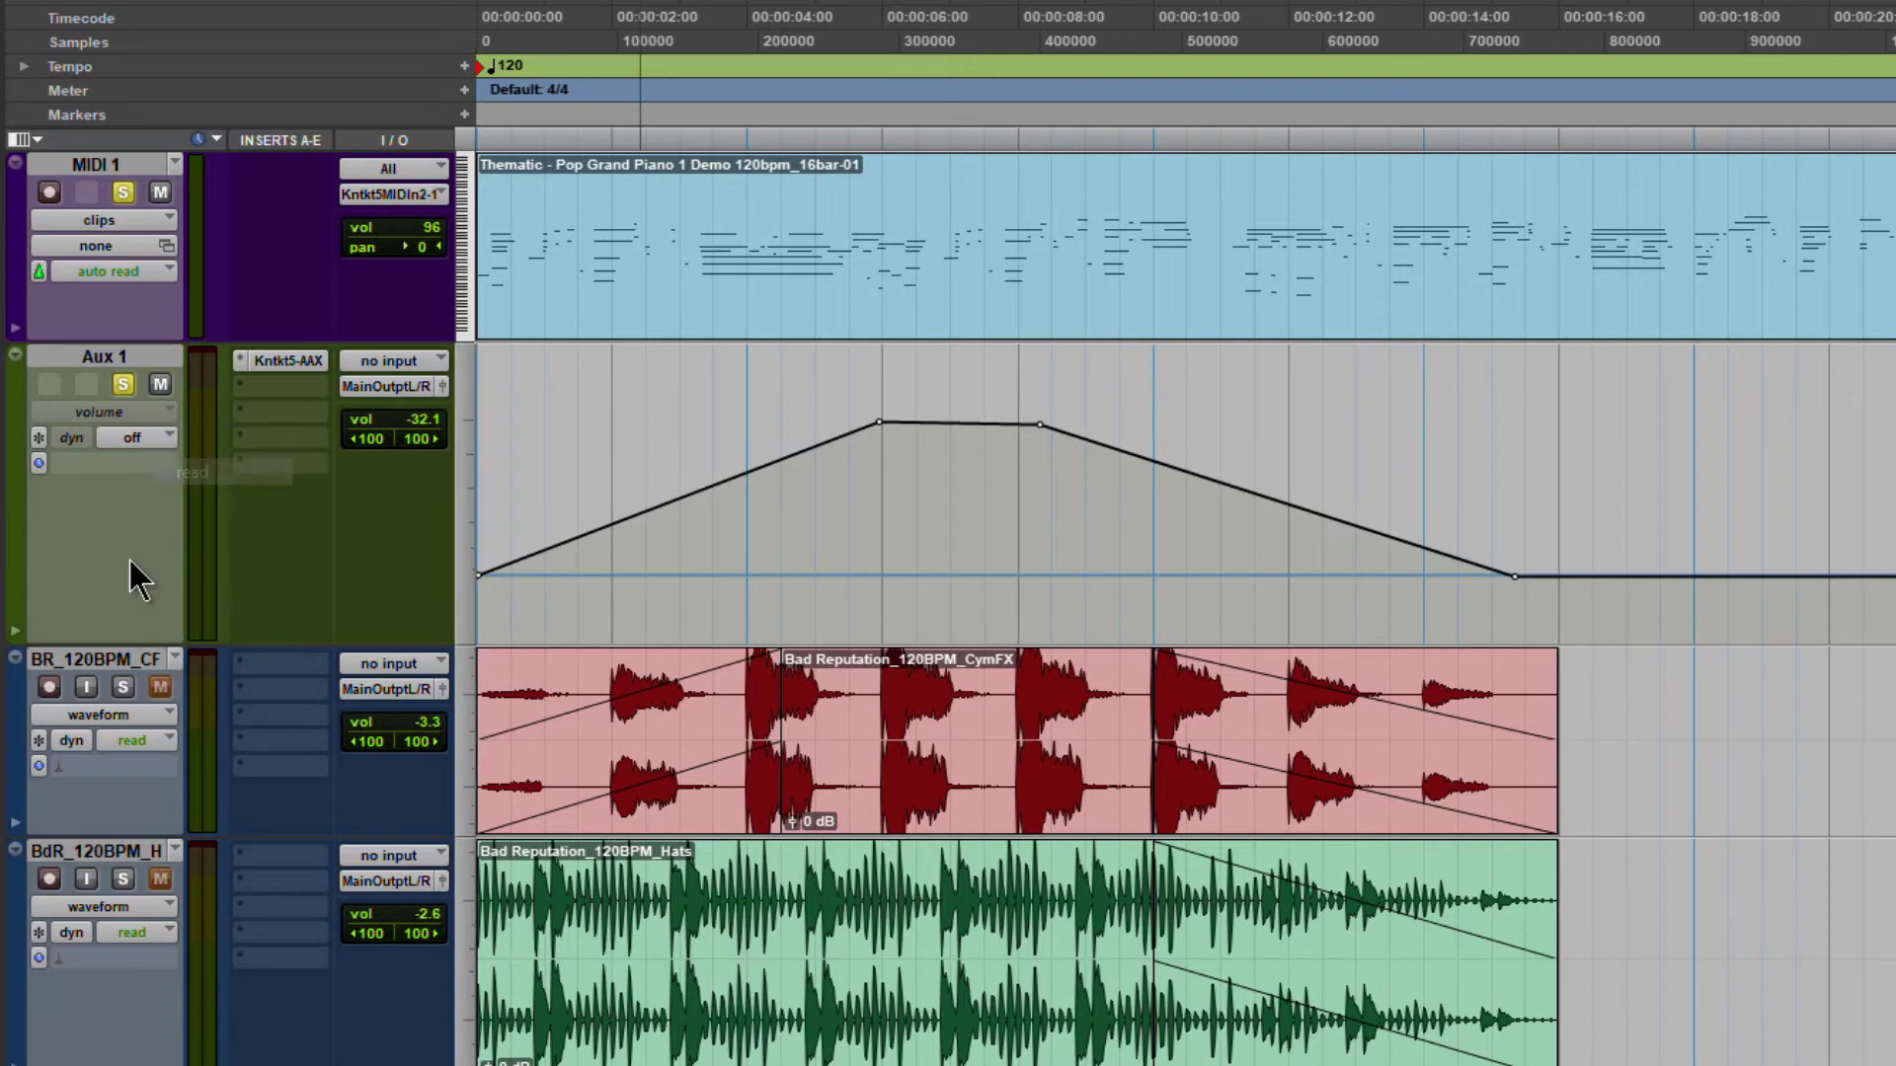
key("space")
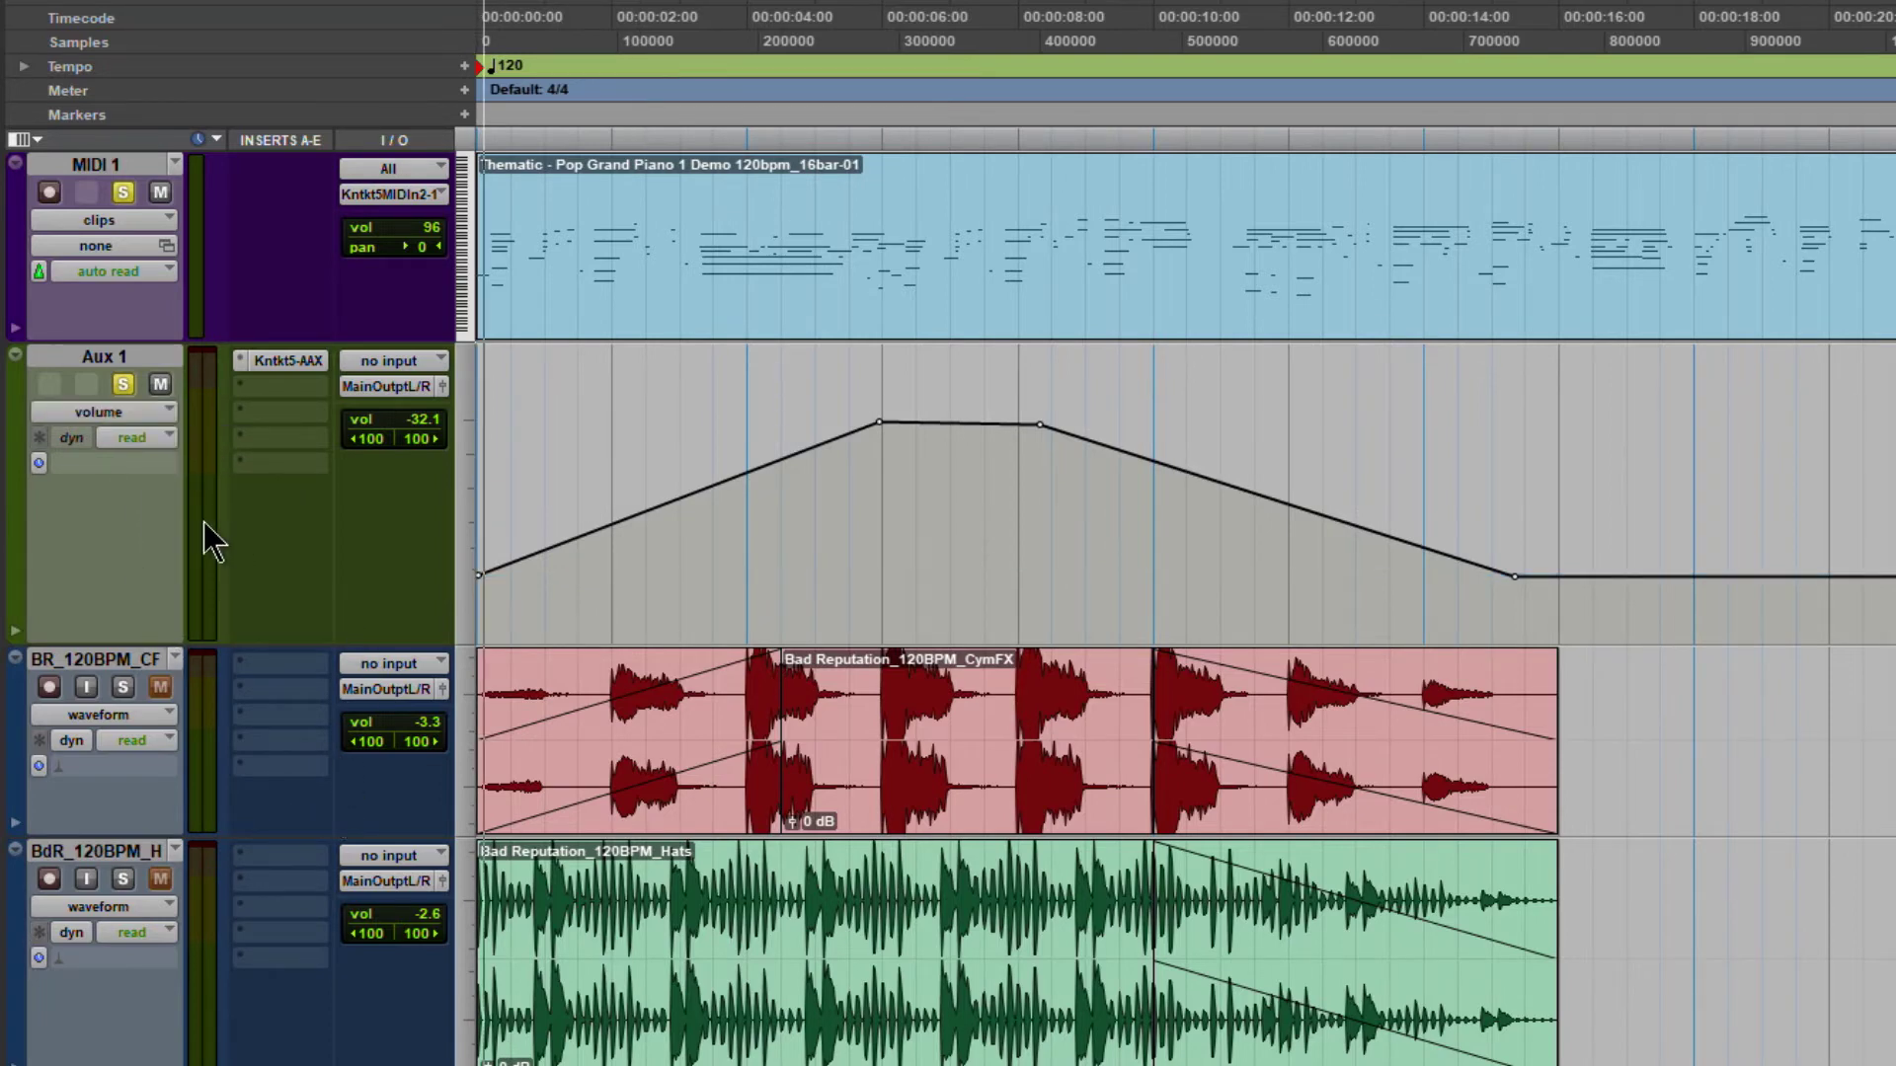
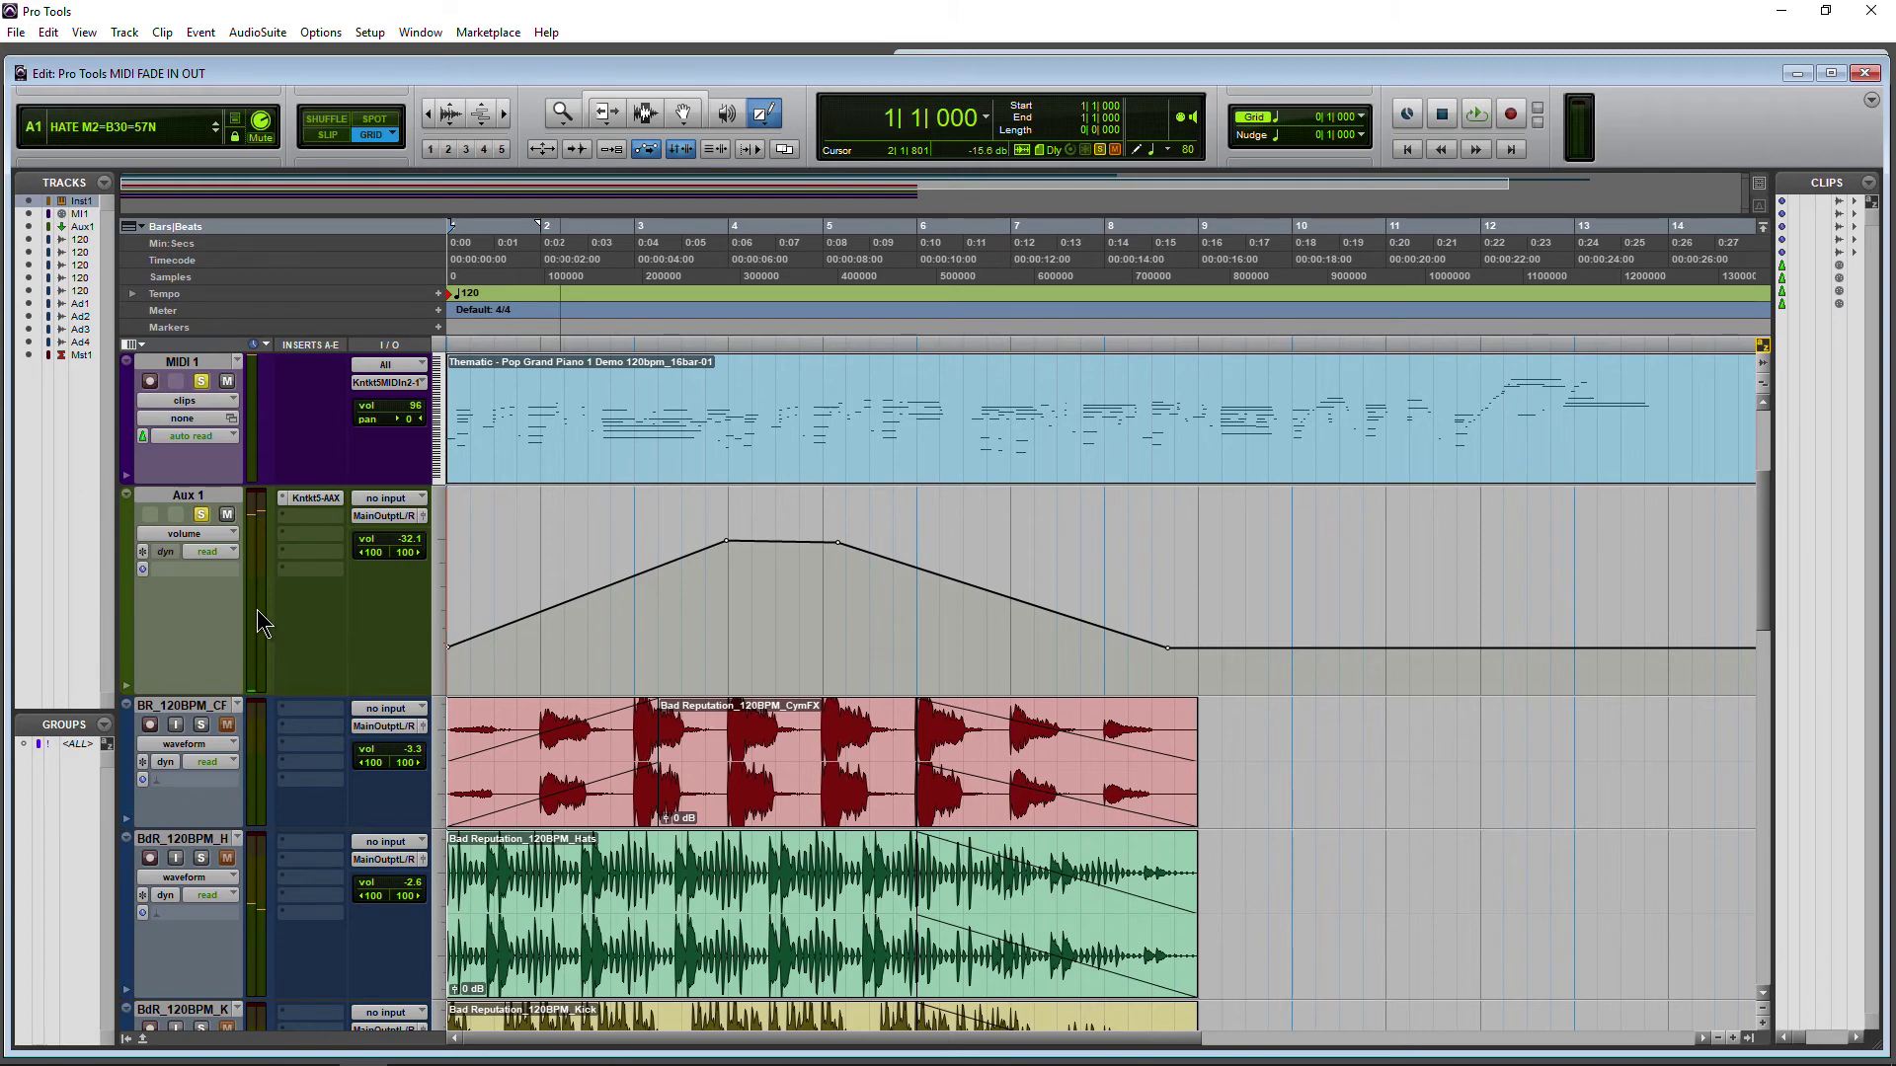
Step: Undo the latest volume edits on the Aux 1 track, including the drawn fade-in and fade-out
key("ctrl+z")
key("ctrl+z")
key("ctrl+z")
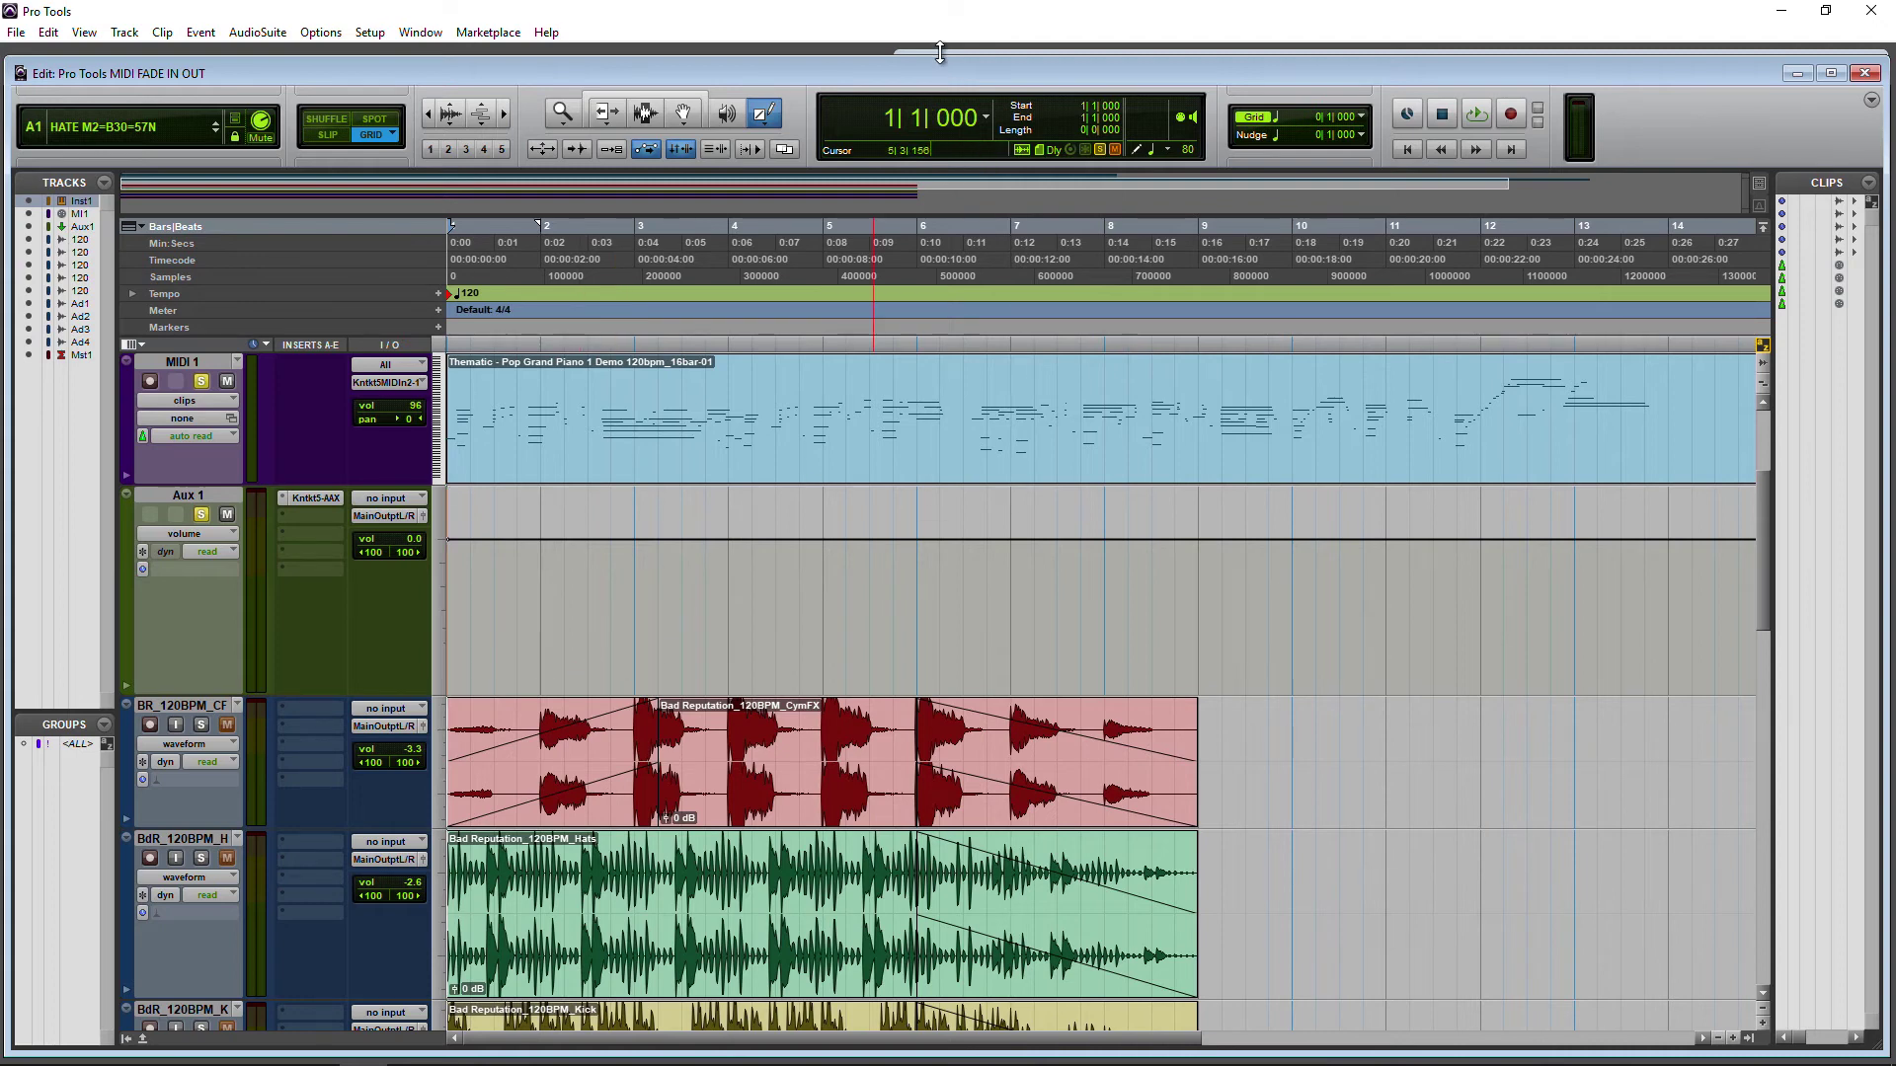
Step: Show the Mix window and set the Aux 1 track's volume fader to -32.2 dB while auditioning playback
key("ctrl+equal")
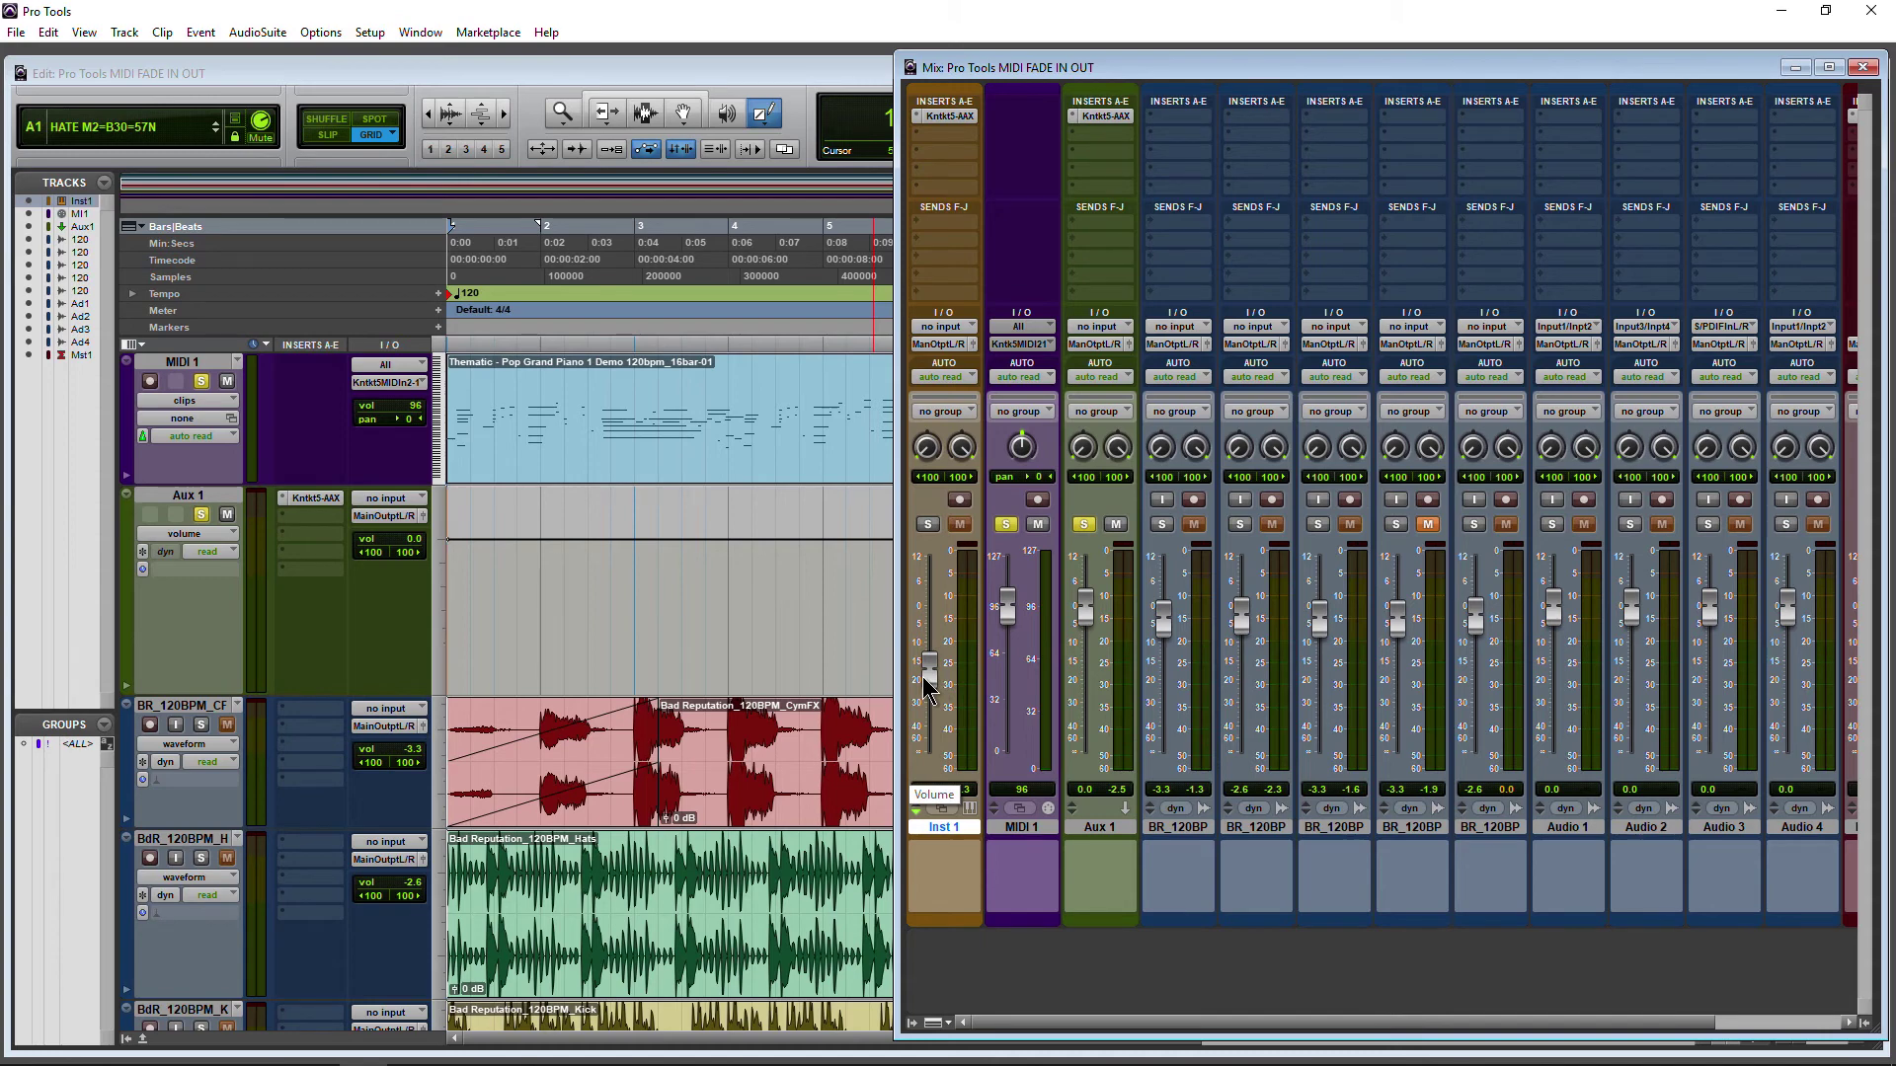
left_click(1104, 830)
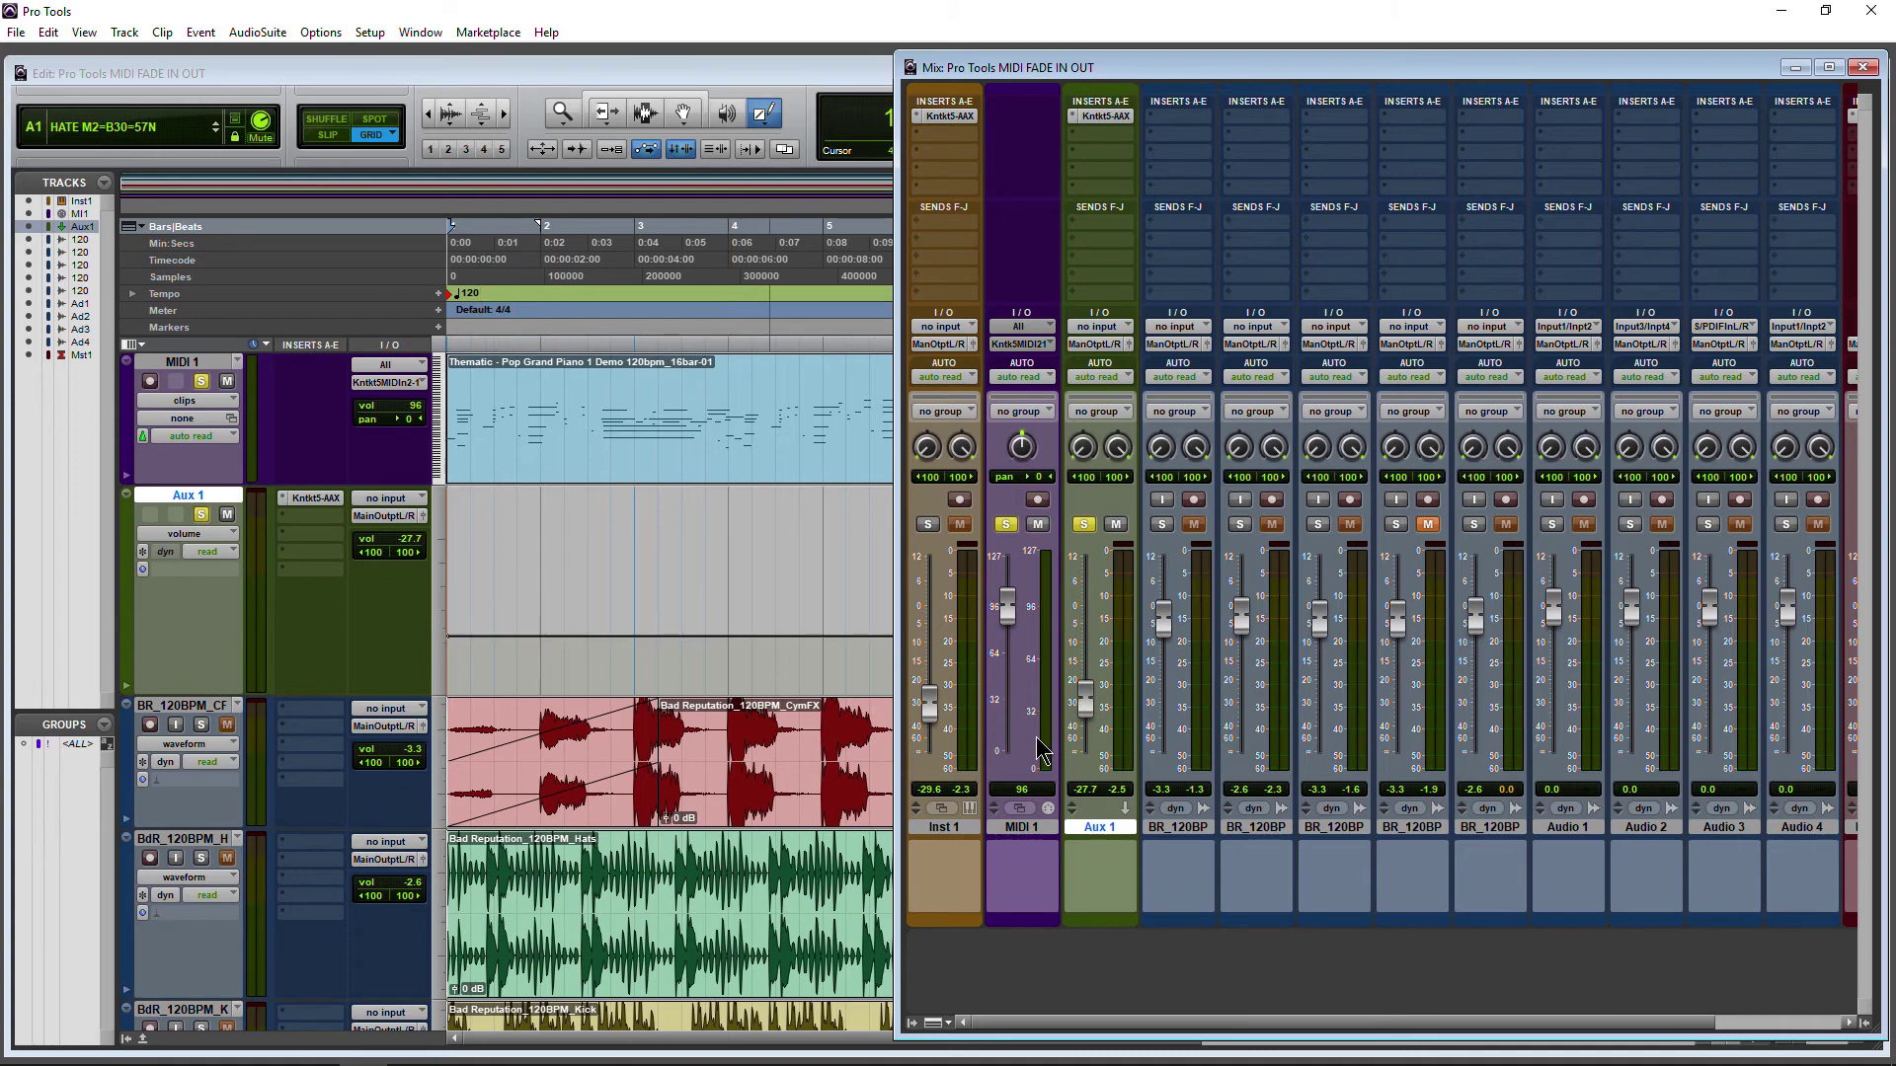
left_click_drag(1083, 688, 1086, 684)
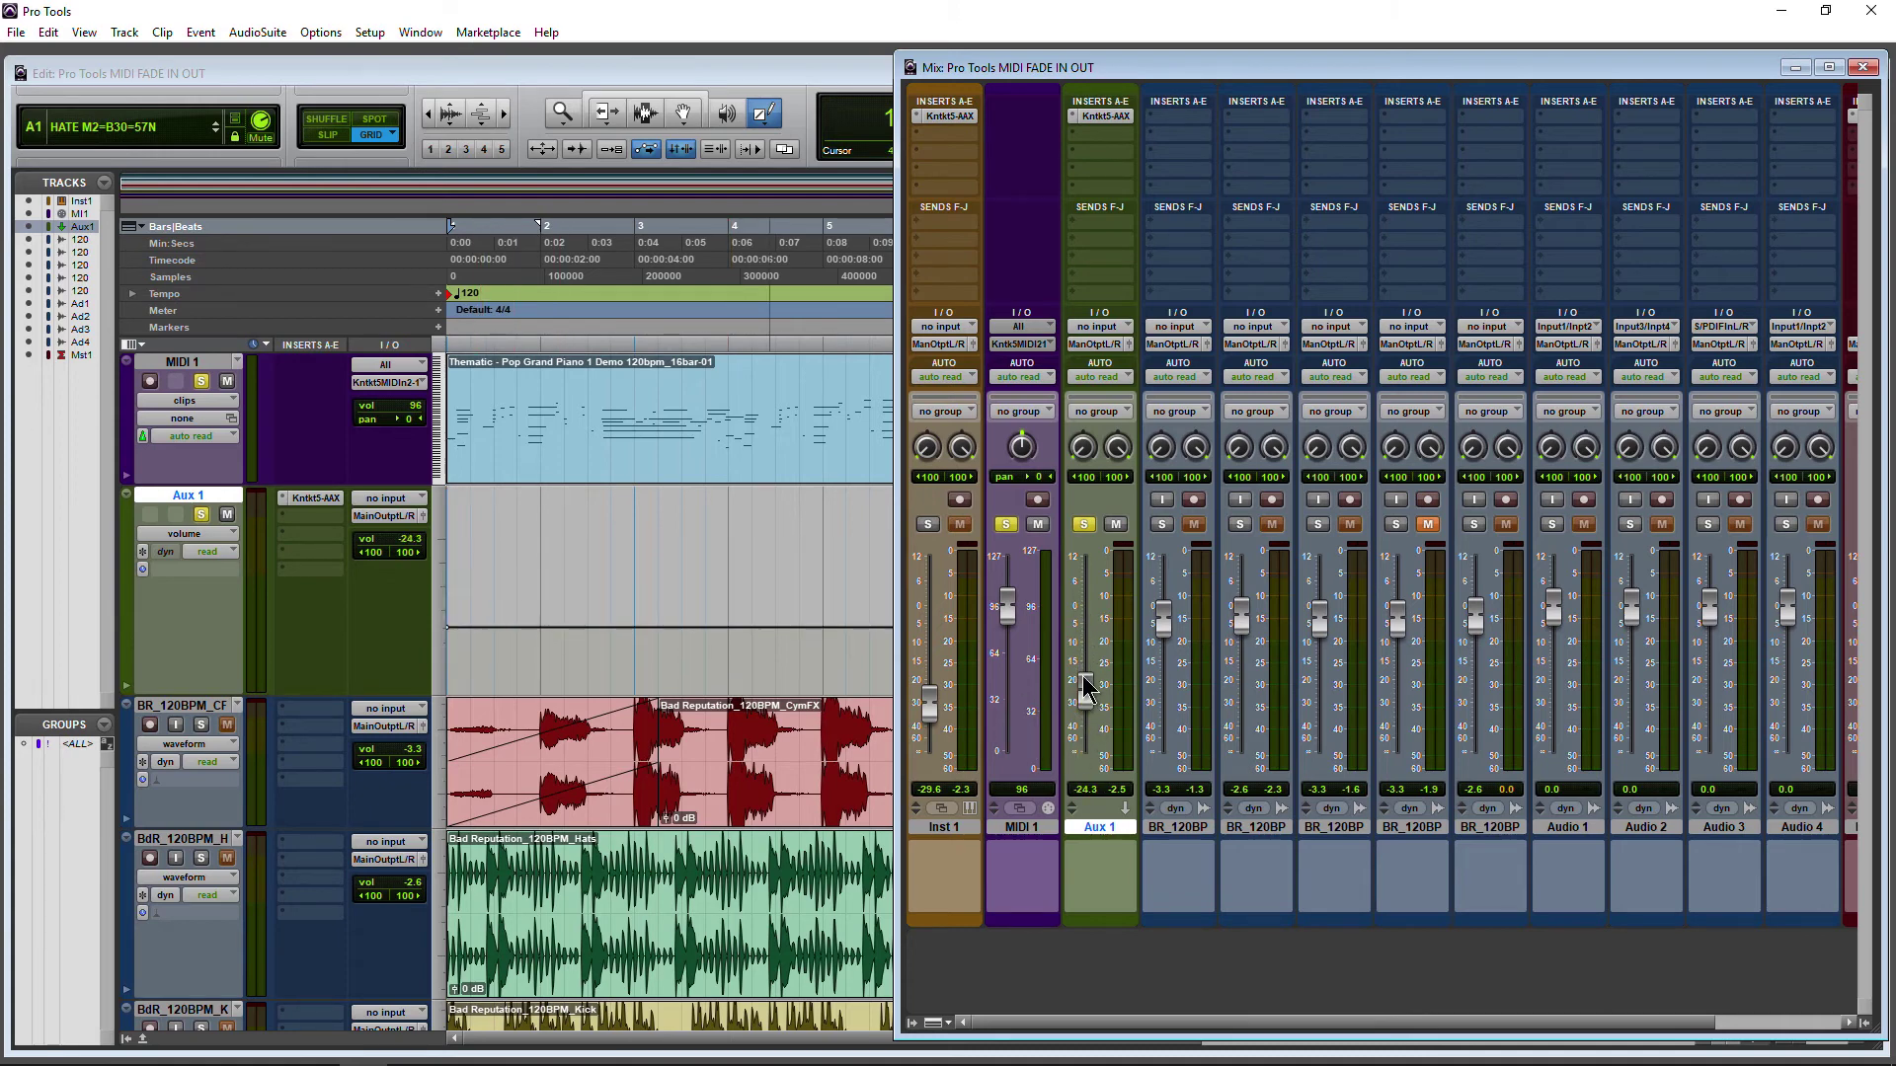
key("space")
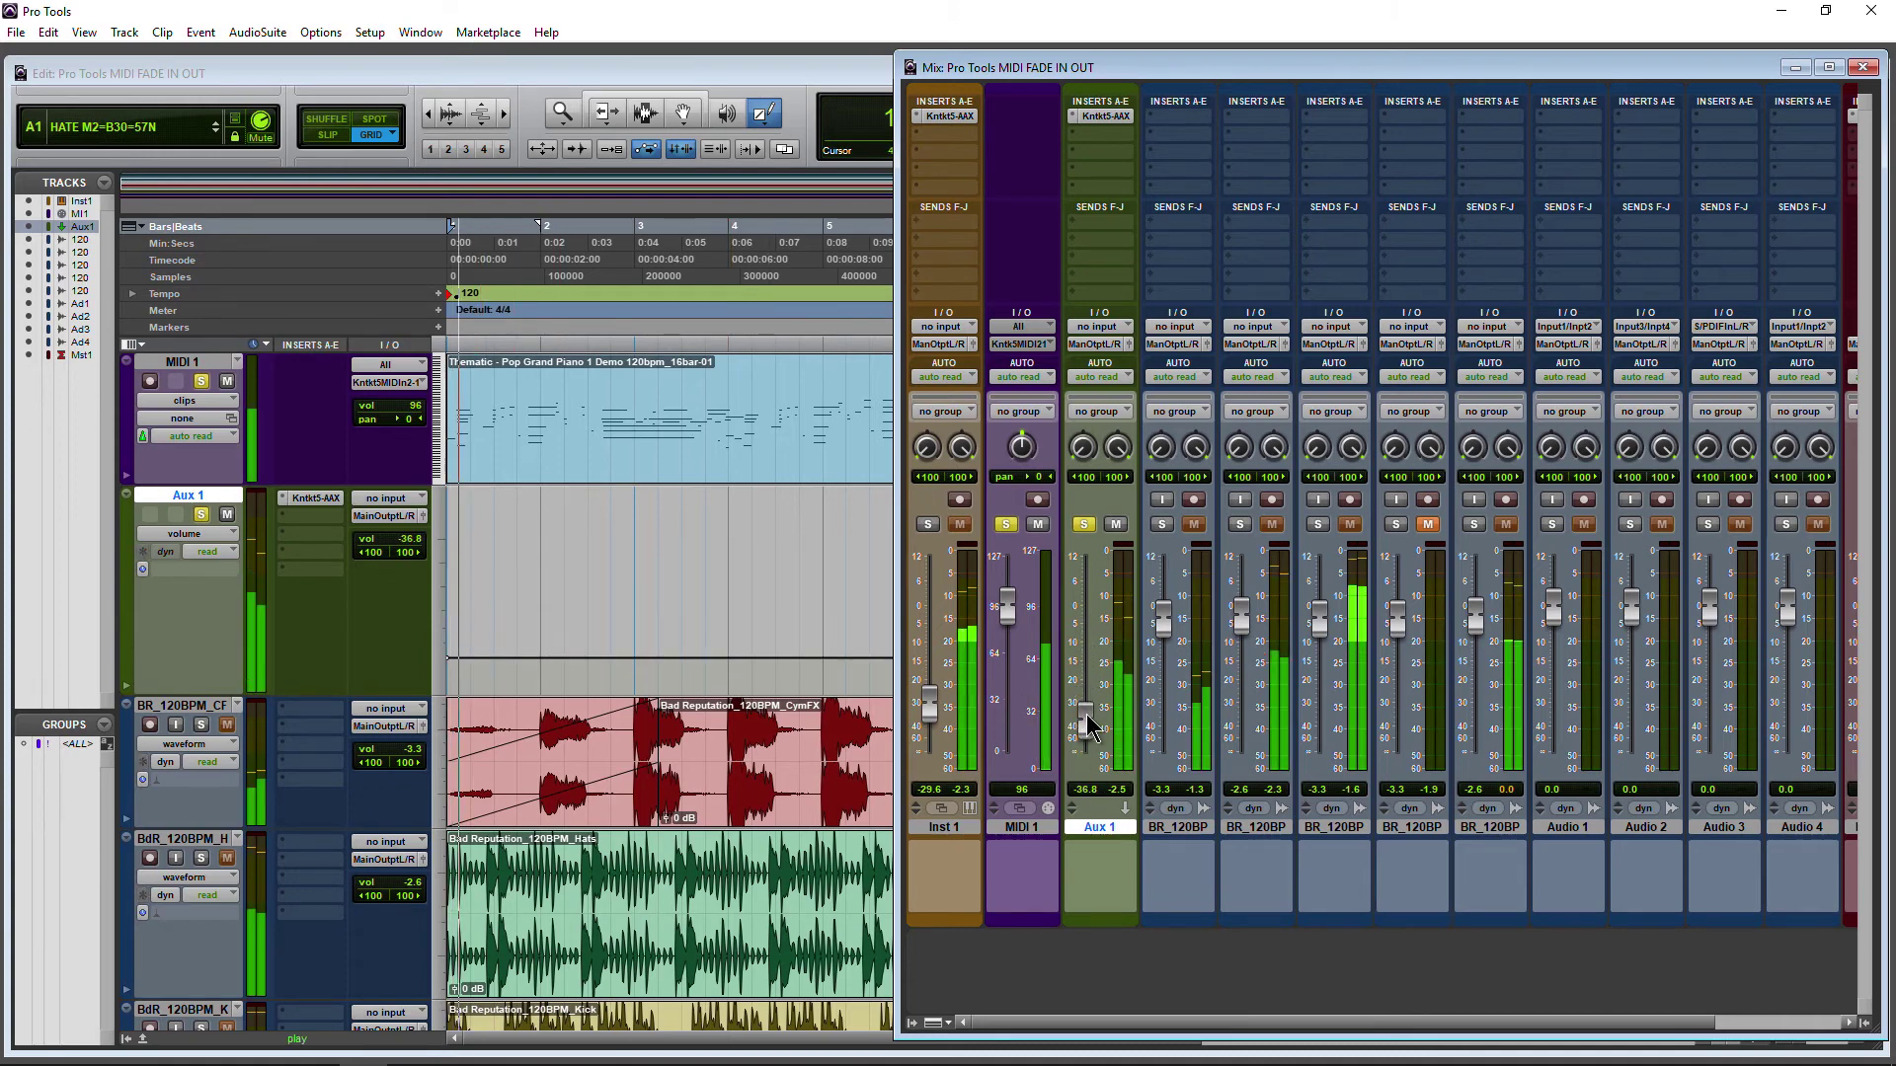
mouse_move(1089, 728)
left_mouse_down()
mouse_move(1091, 673)
mouse_move(1078, 725)
left_mouse_up()
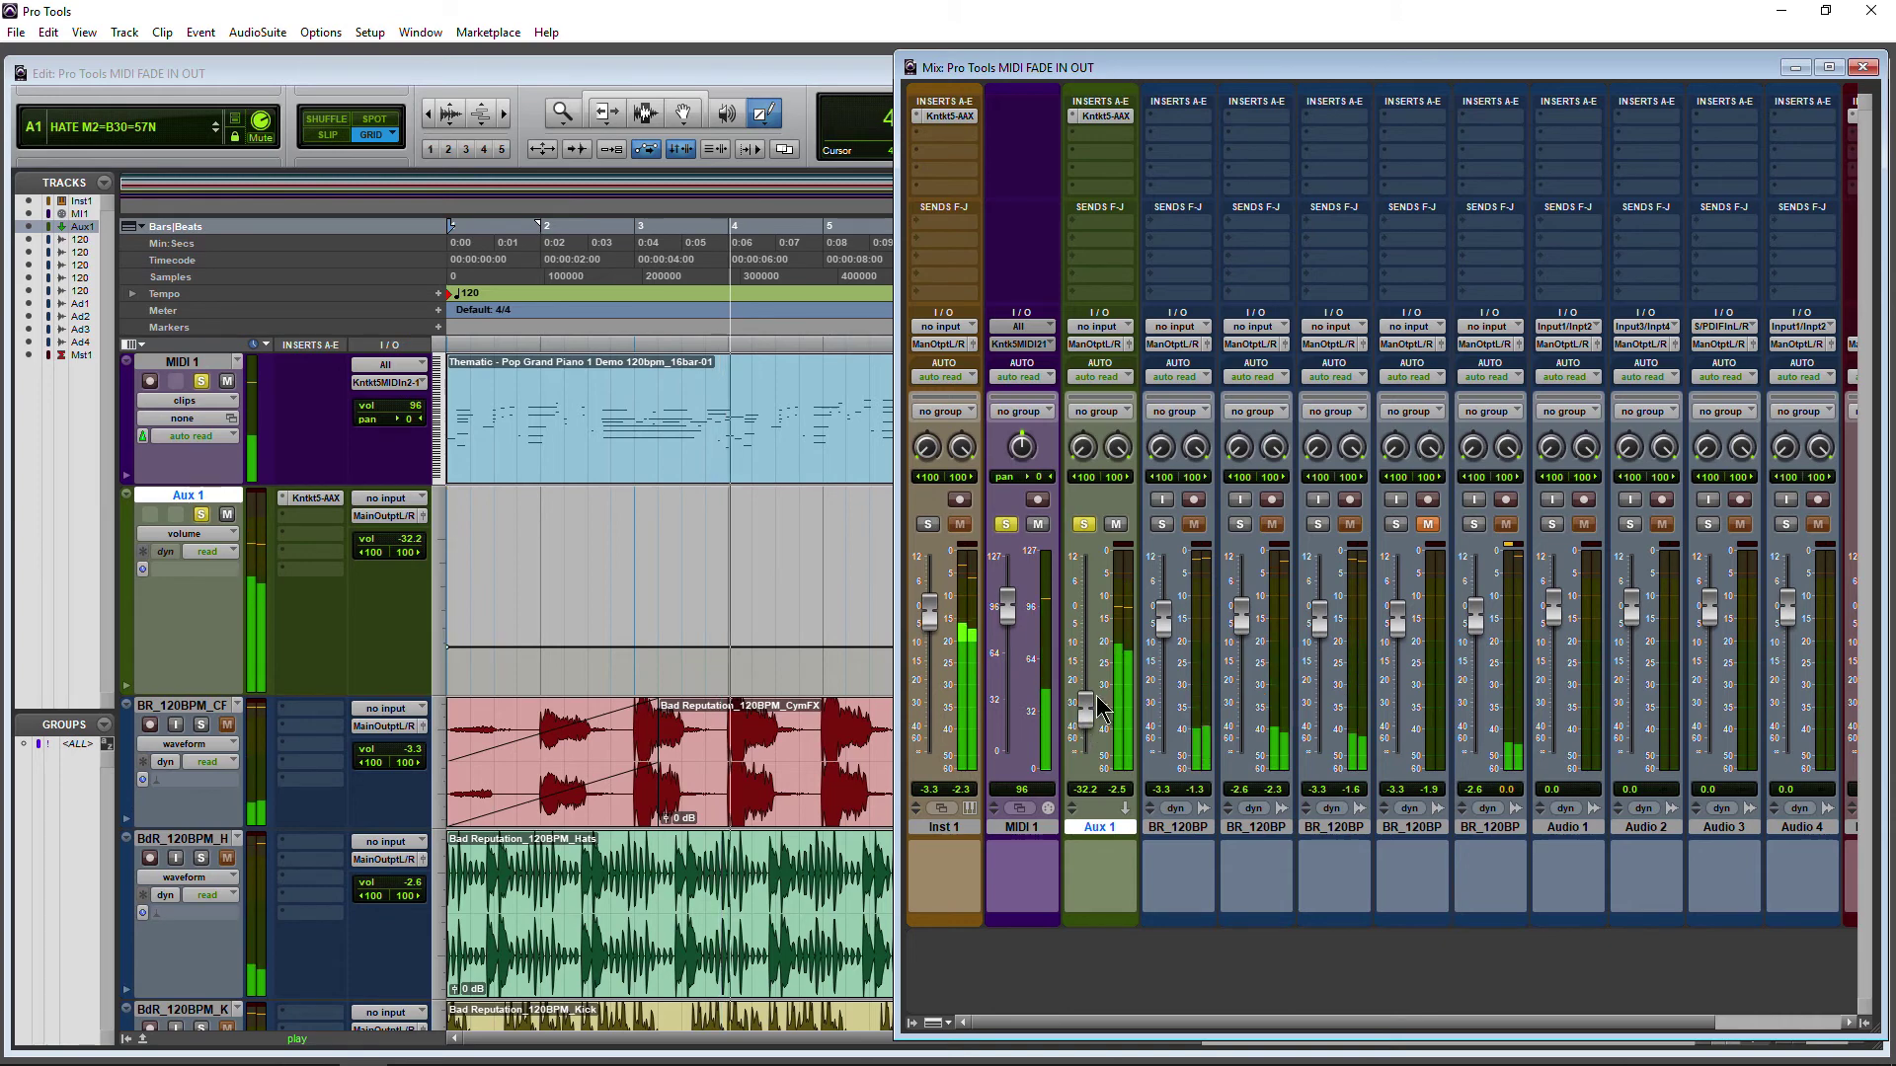
key("space")
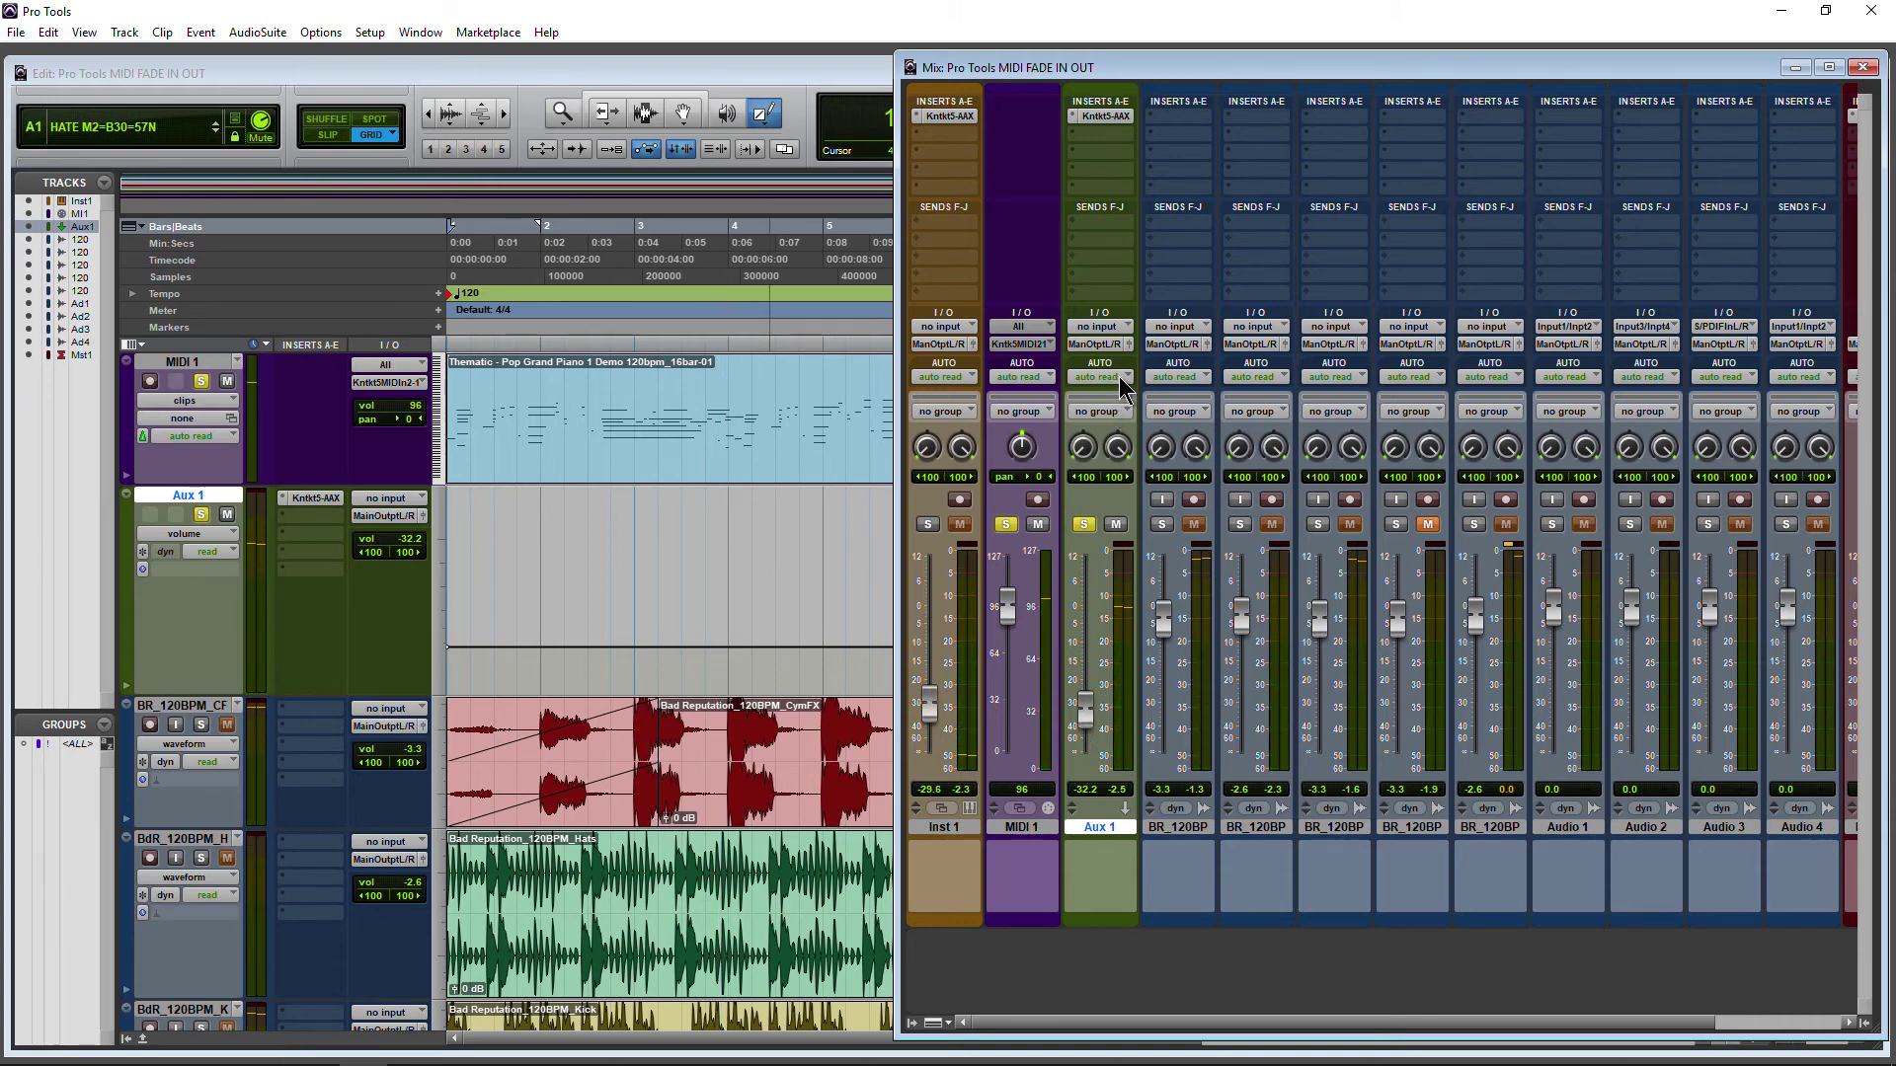
Step: Set Aux 1's automation mode to write and record a fade-in during playback by raising its volume to about -0.6 dB
left_click(1122, 380)
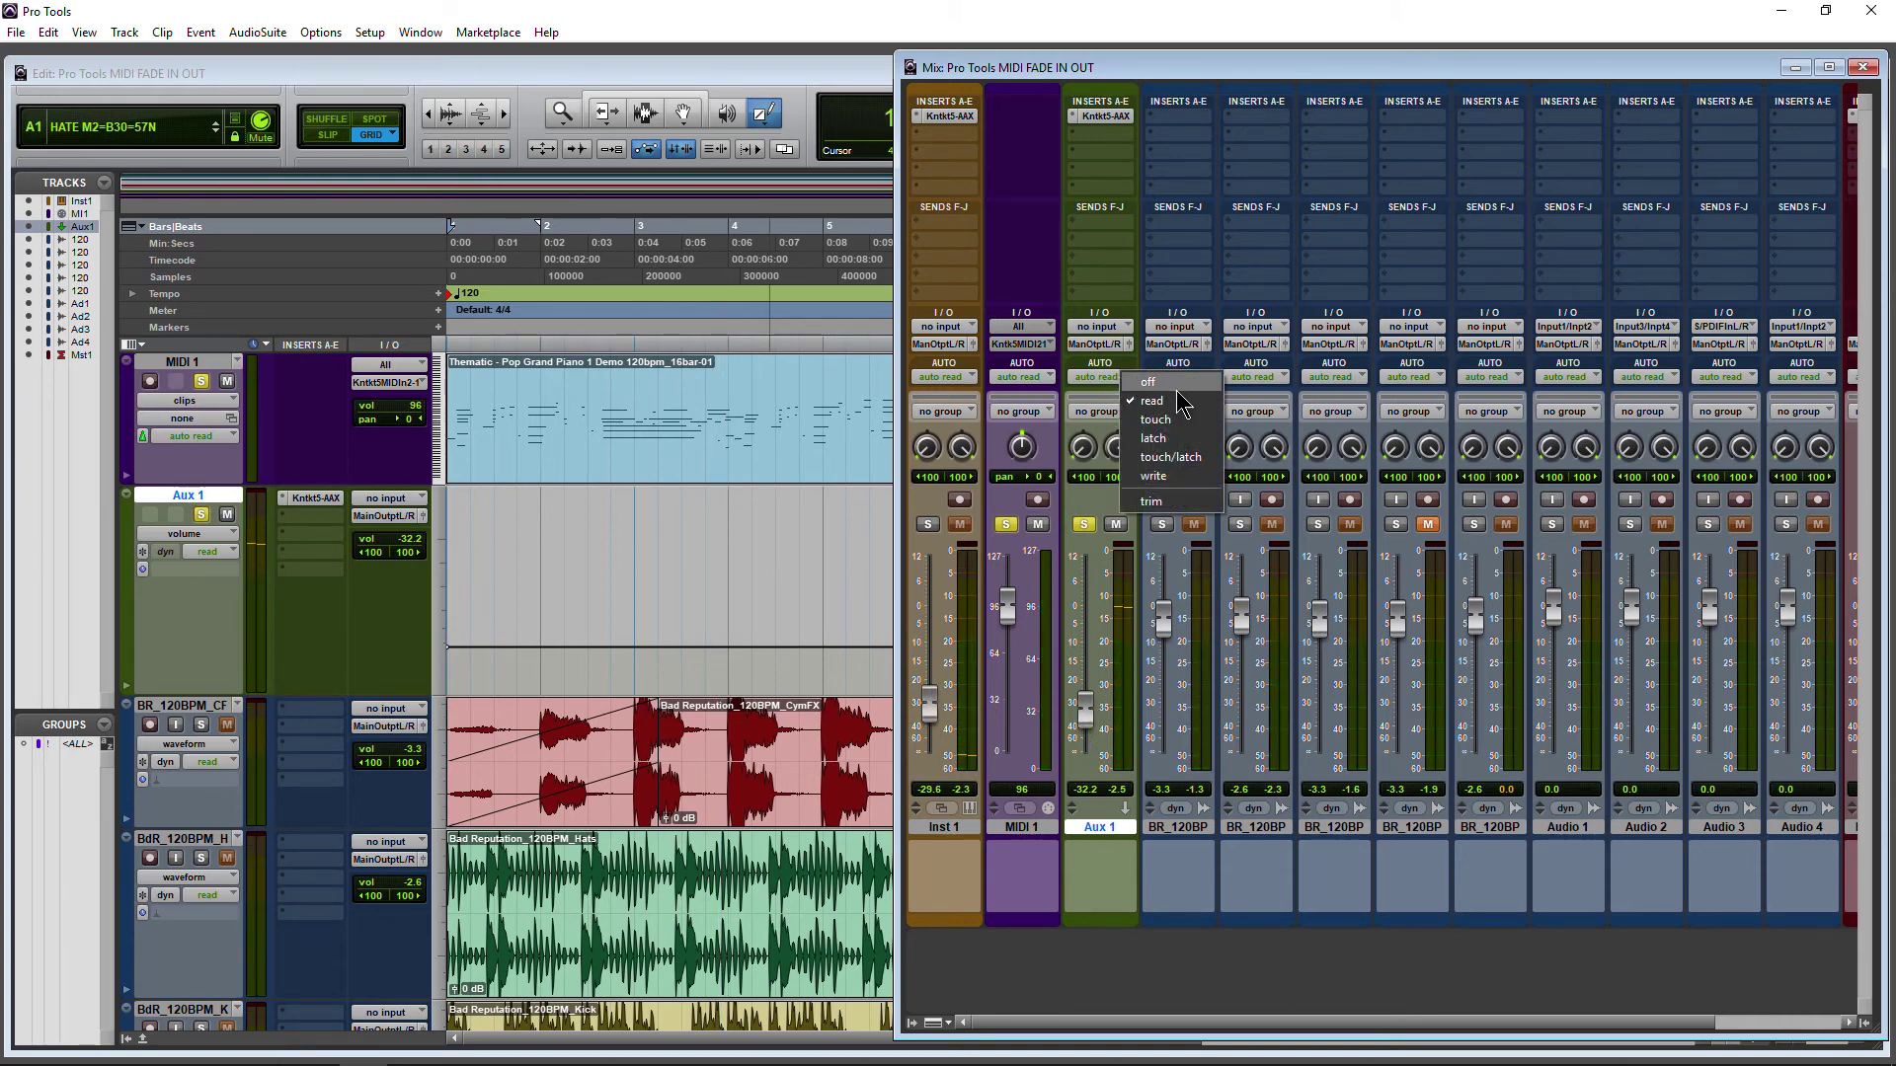
left_click(1155, 477)
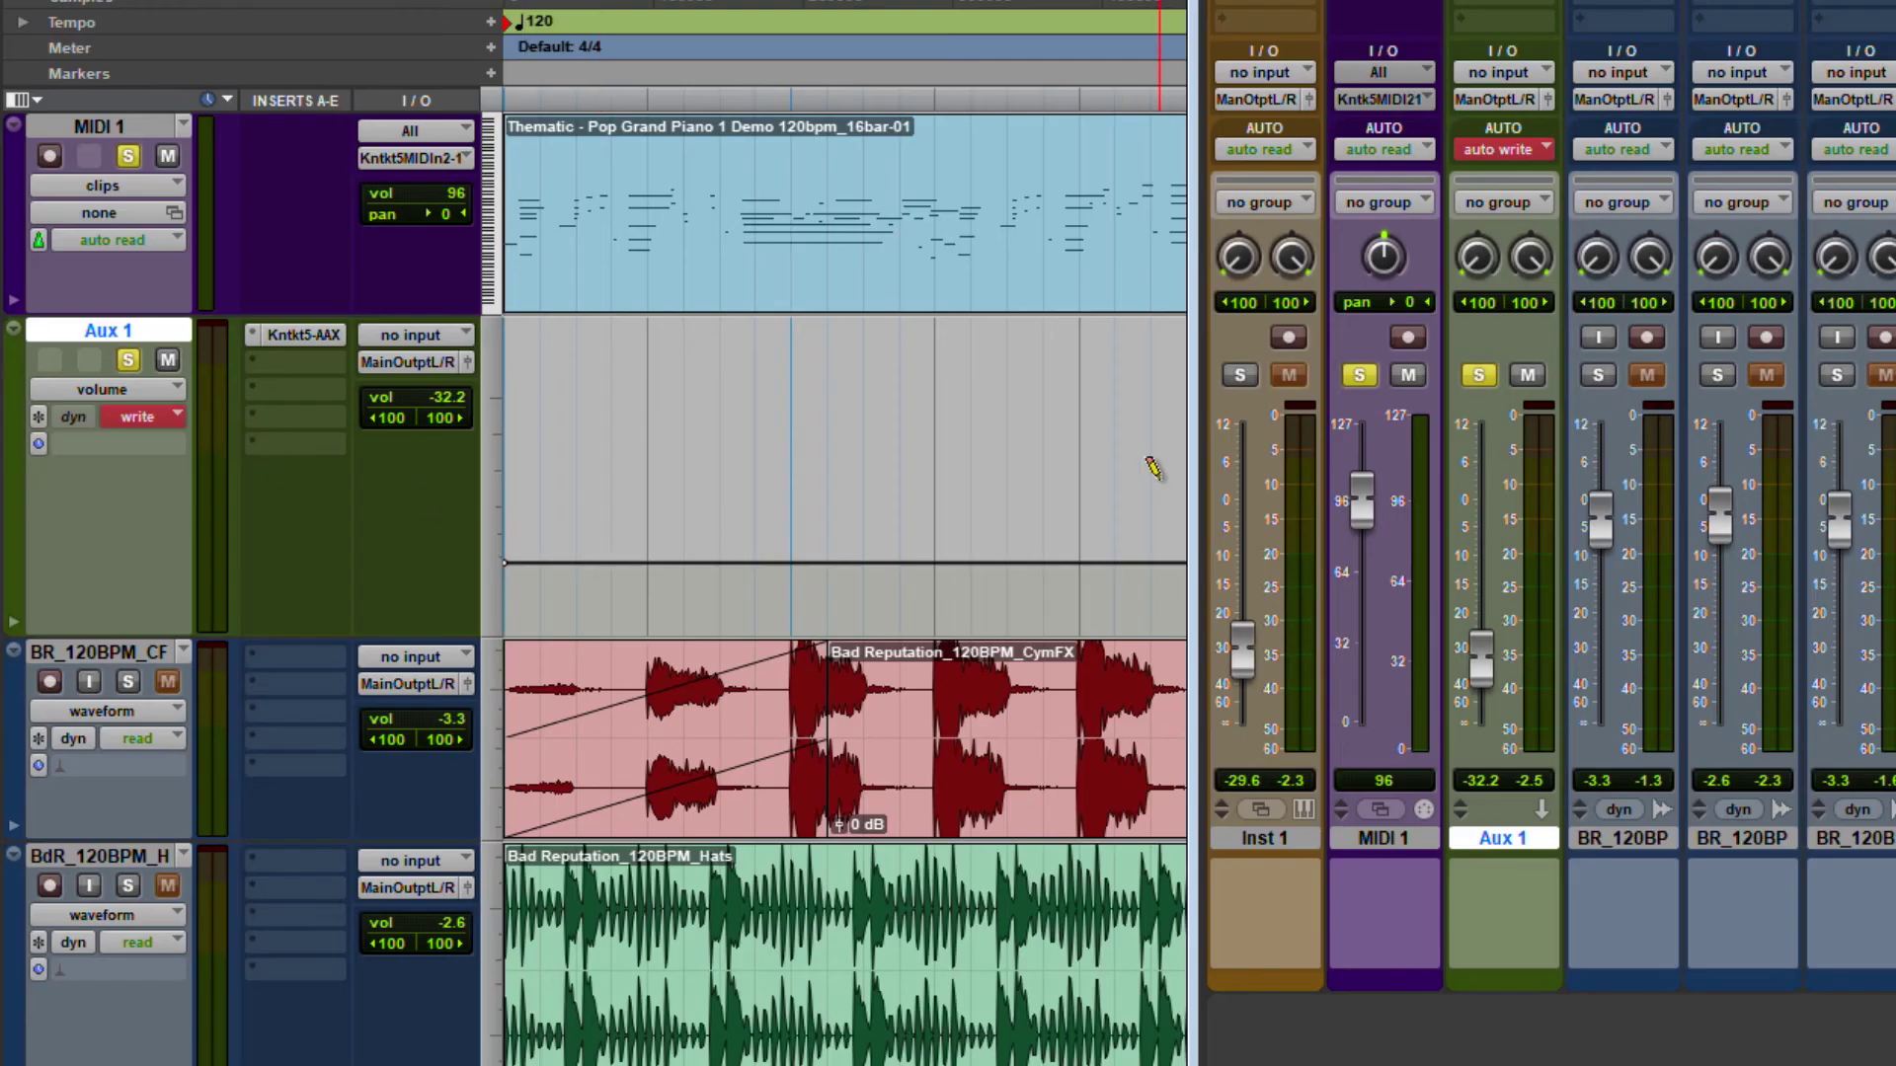
key("space")
left_click_drag(1489, 671, 1489, 509)
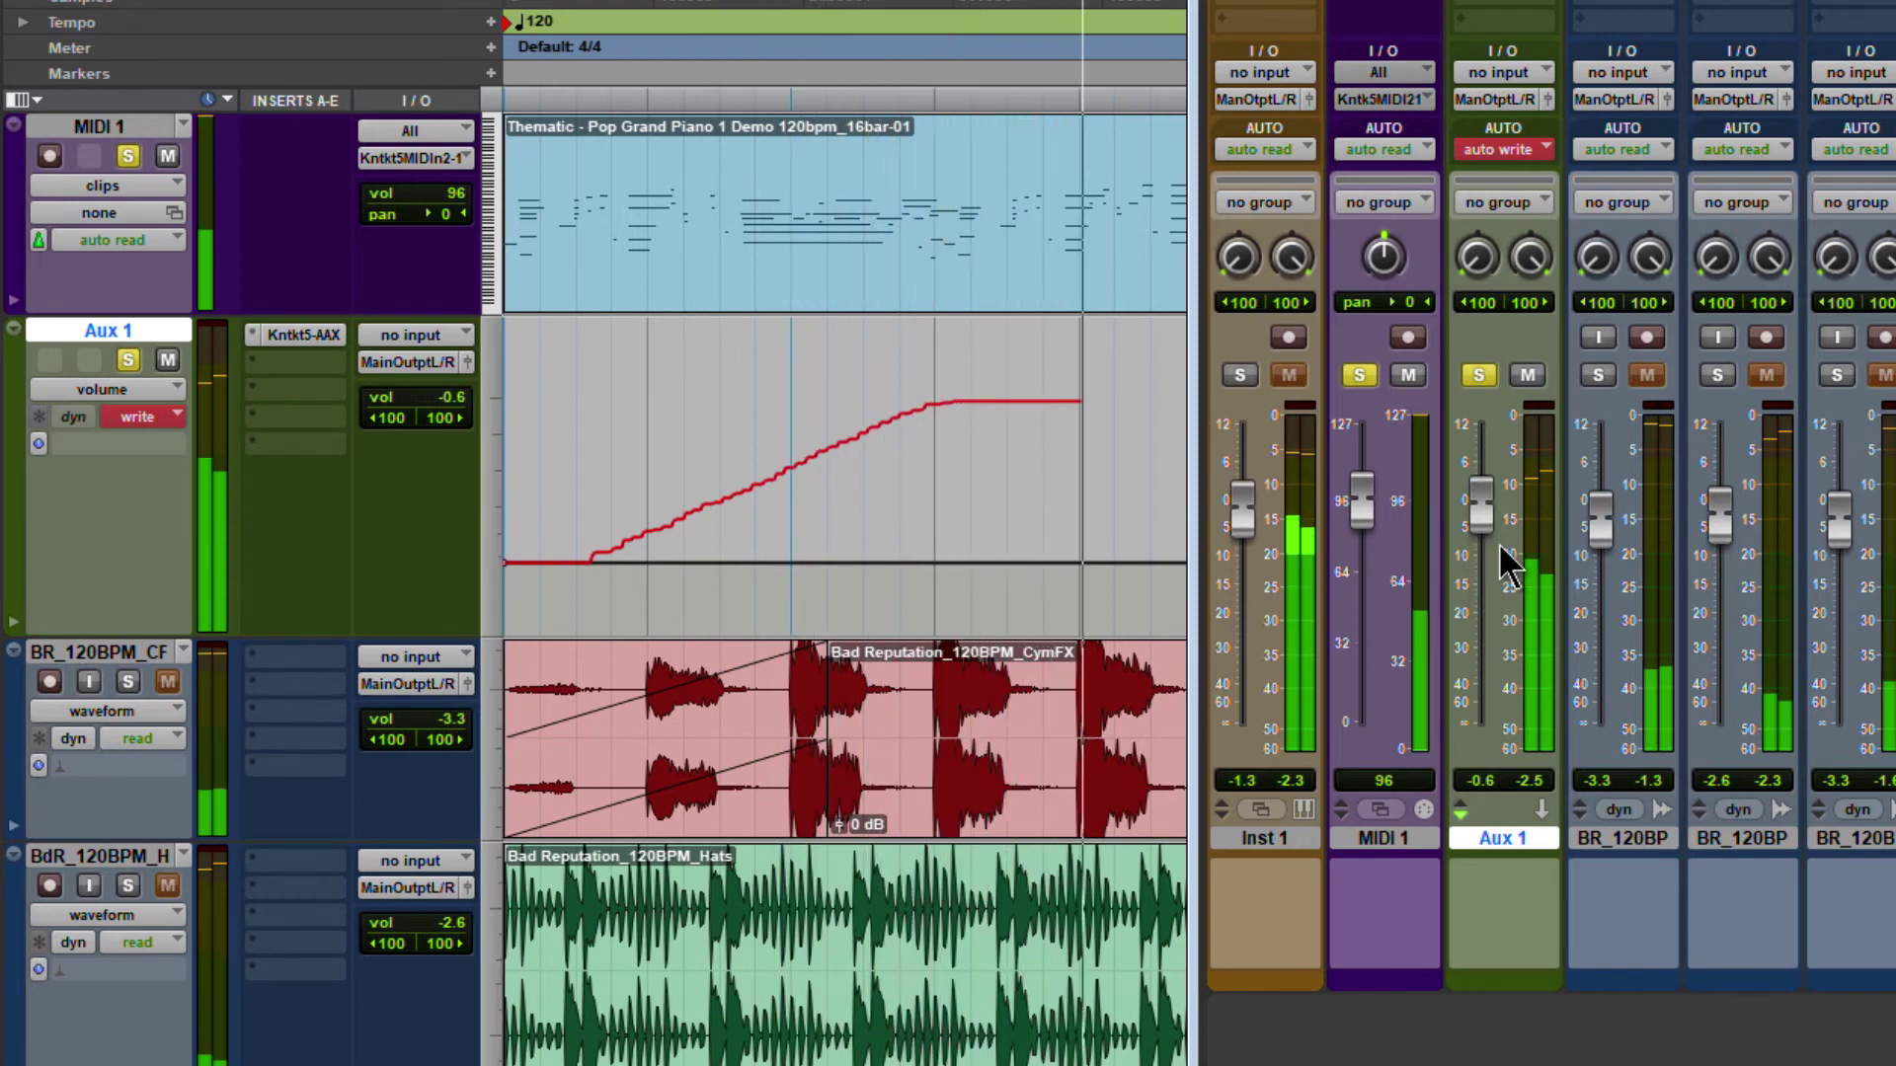
key("space")
key("space")
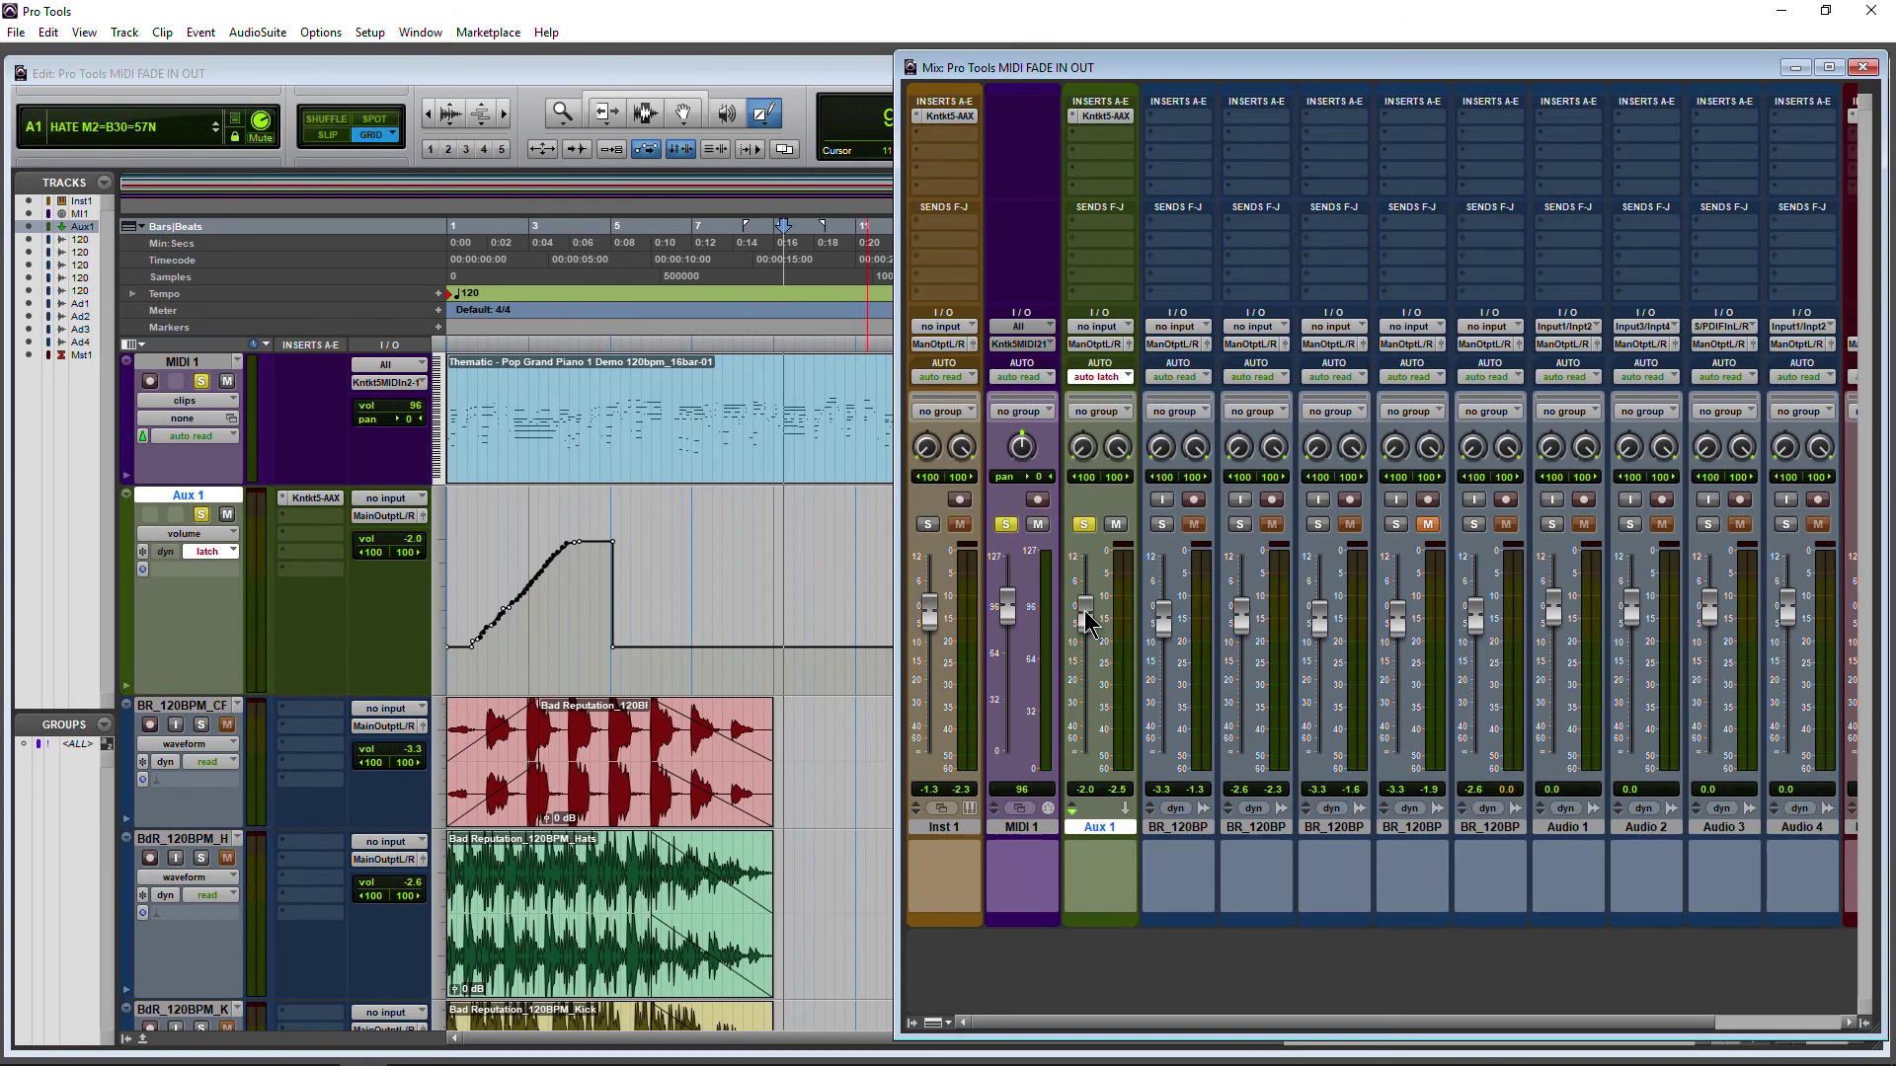
Step: Record a volume fade-out on Aux 1 in latch mode from about 18 to 24 seconds during playback
key("space")
left_click_drag(1087, 620, 1087, 762)
key("space")
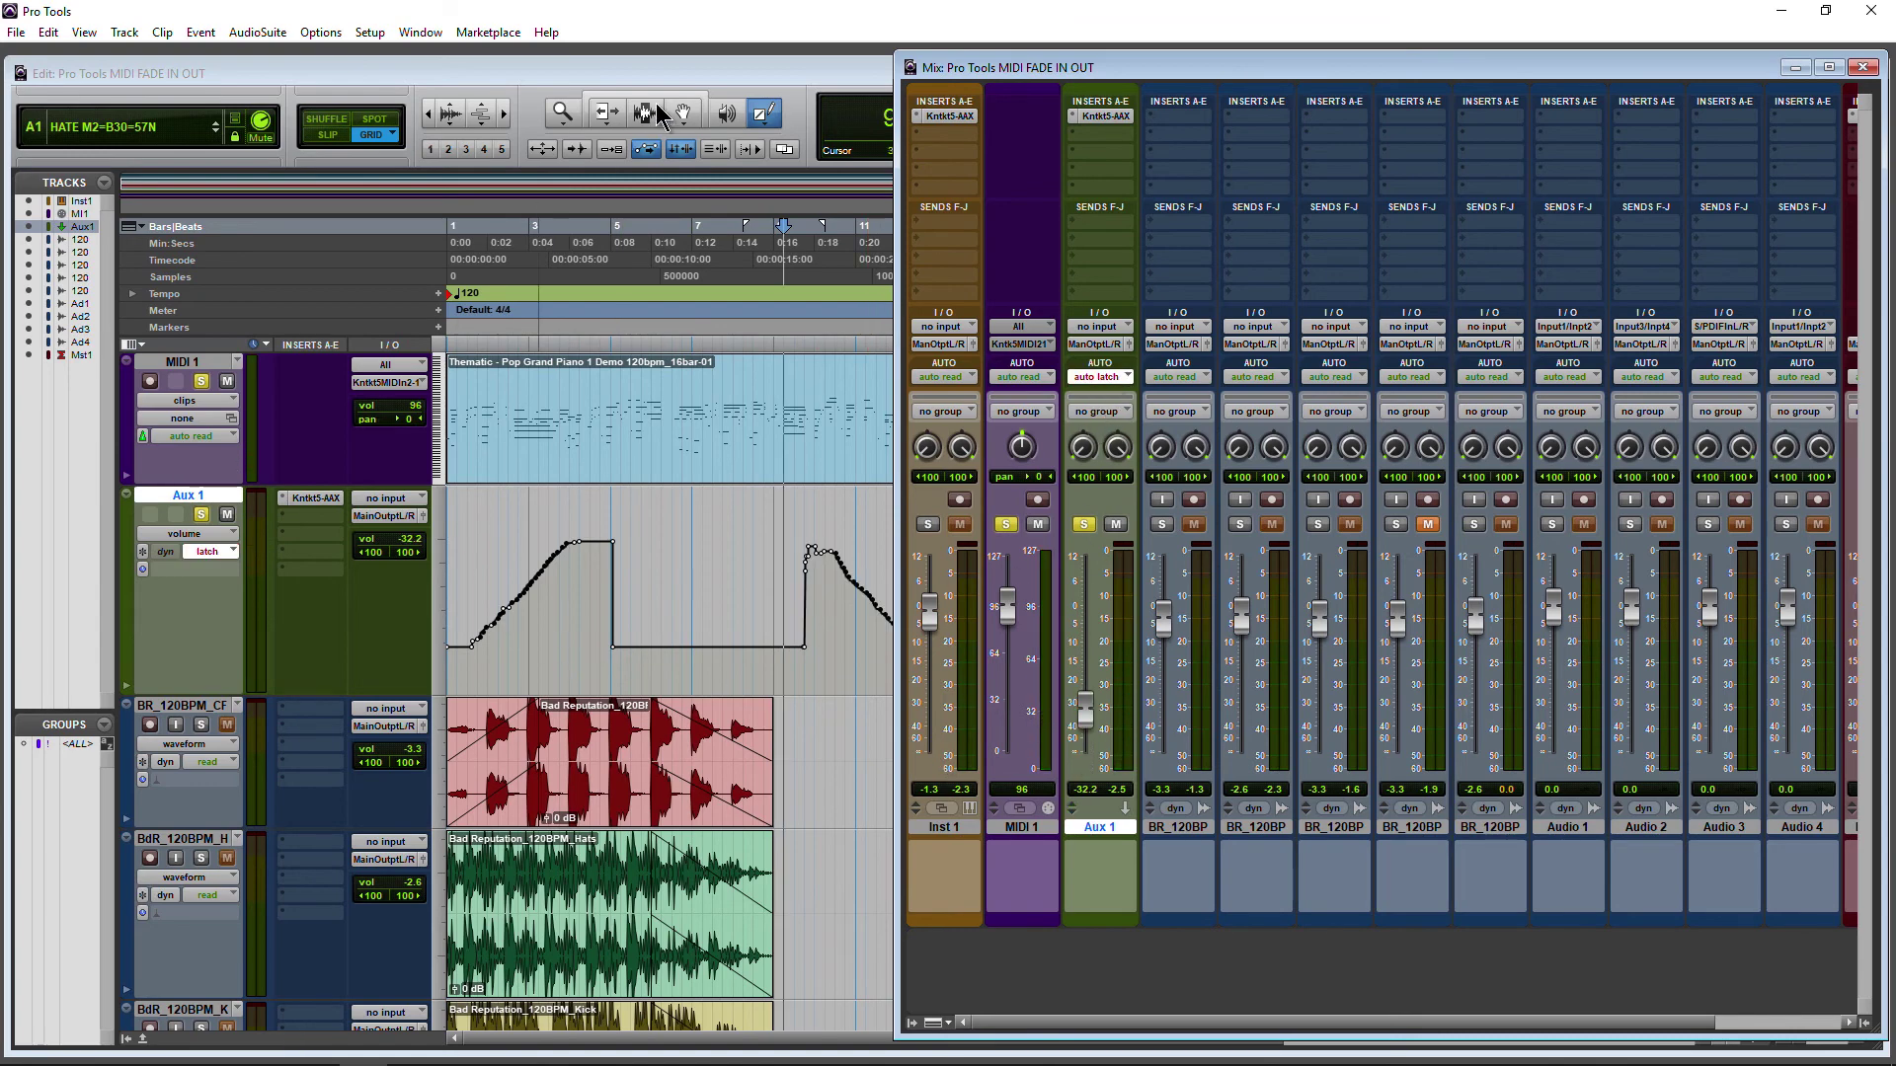
Step: Return to the session start in the Edit window and play Aux 1 with its automation mode set to off
left_click(735, 84)
key("Return")
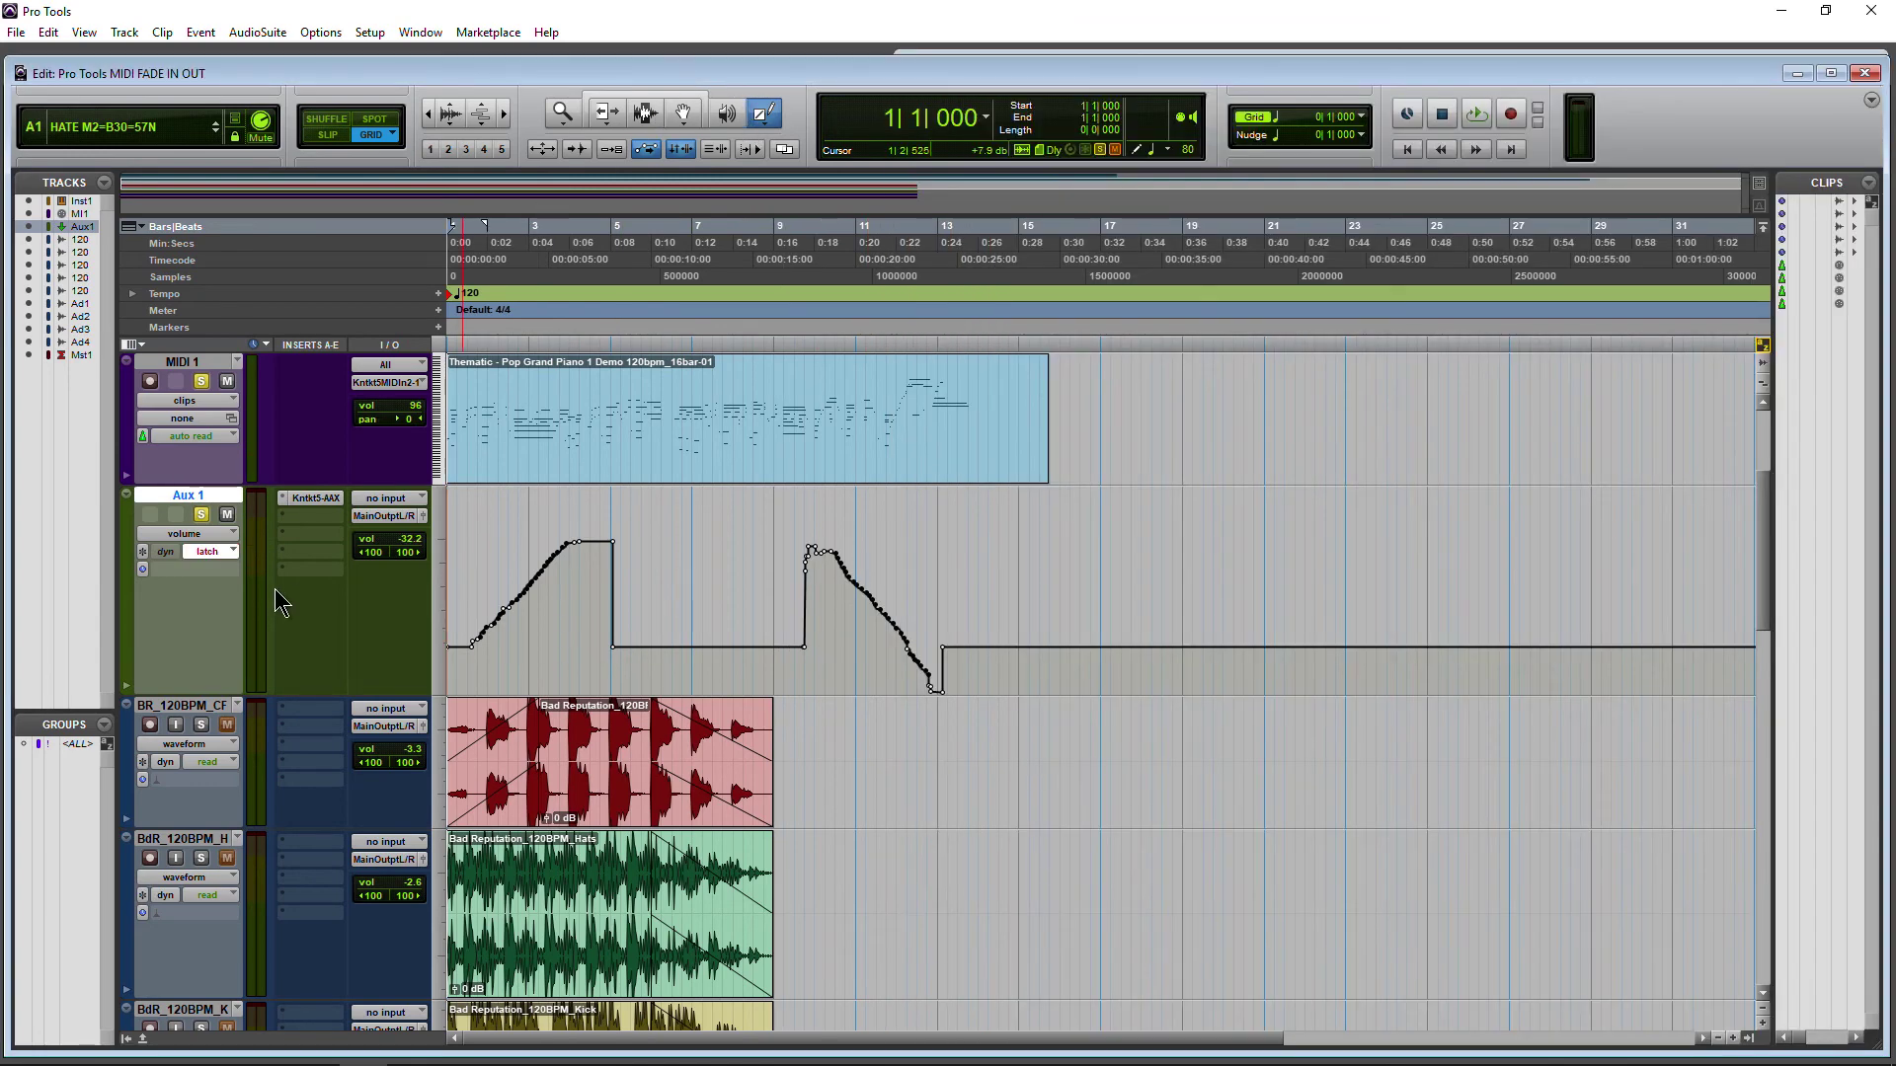
key("space")
left_click(227, 552)
left_click(259, 554)
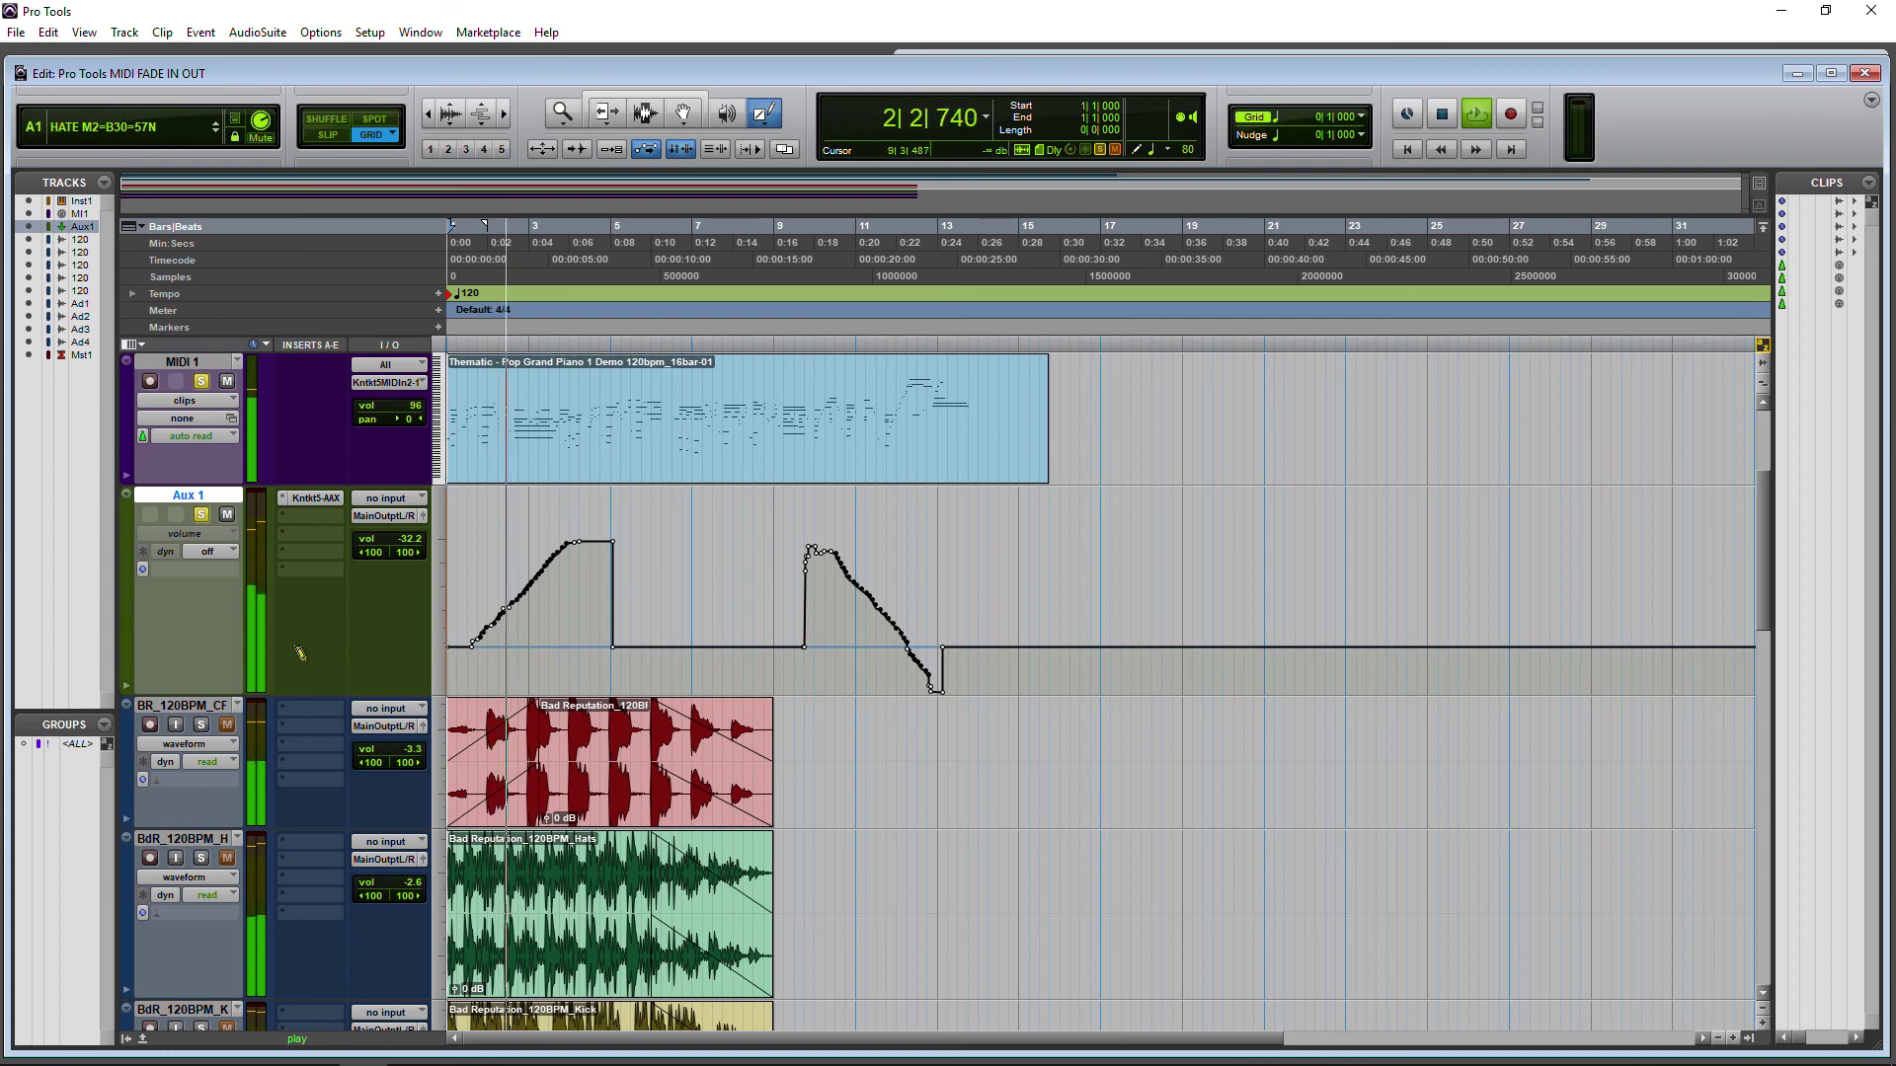
key("space")
Step: Set Aux 1's automation mode to touch and write a brief volume dip into its fade-in during playback from the Mix window
left_click(207, 552)
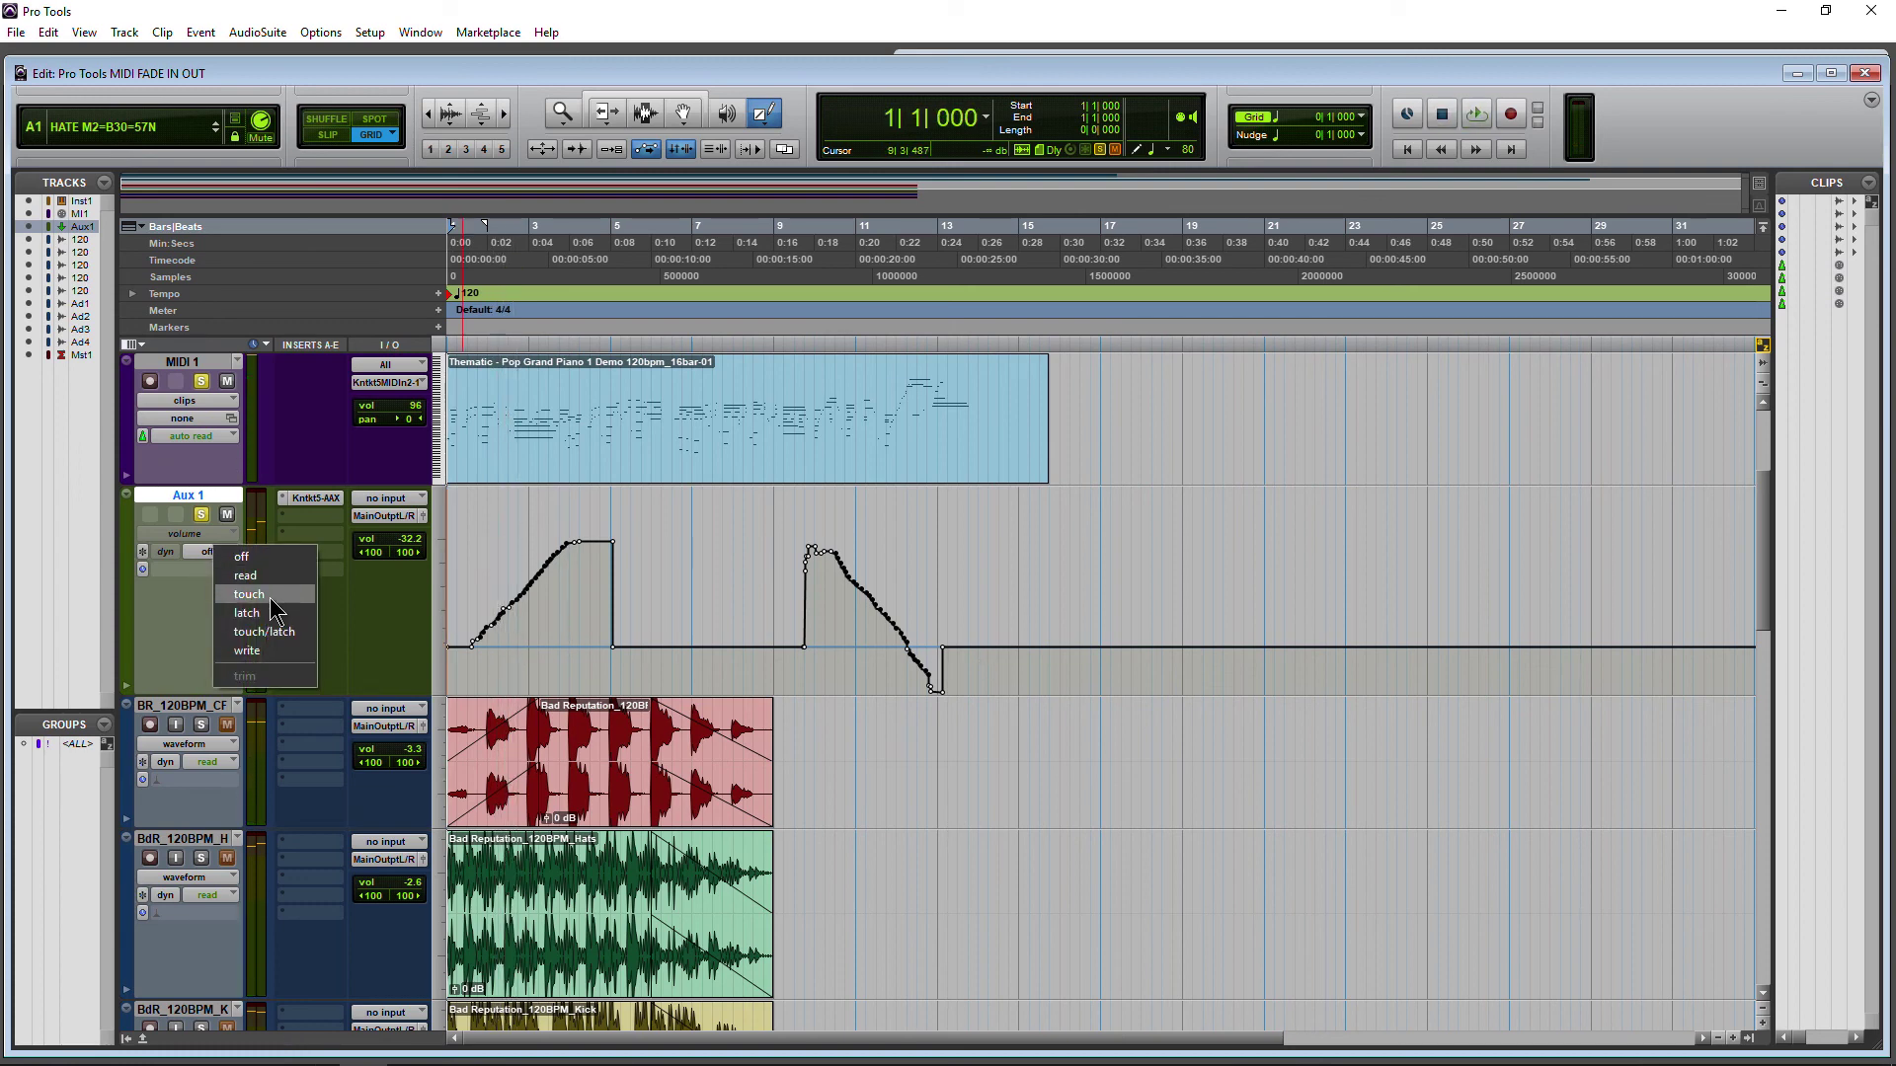
left_click(271, 594)
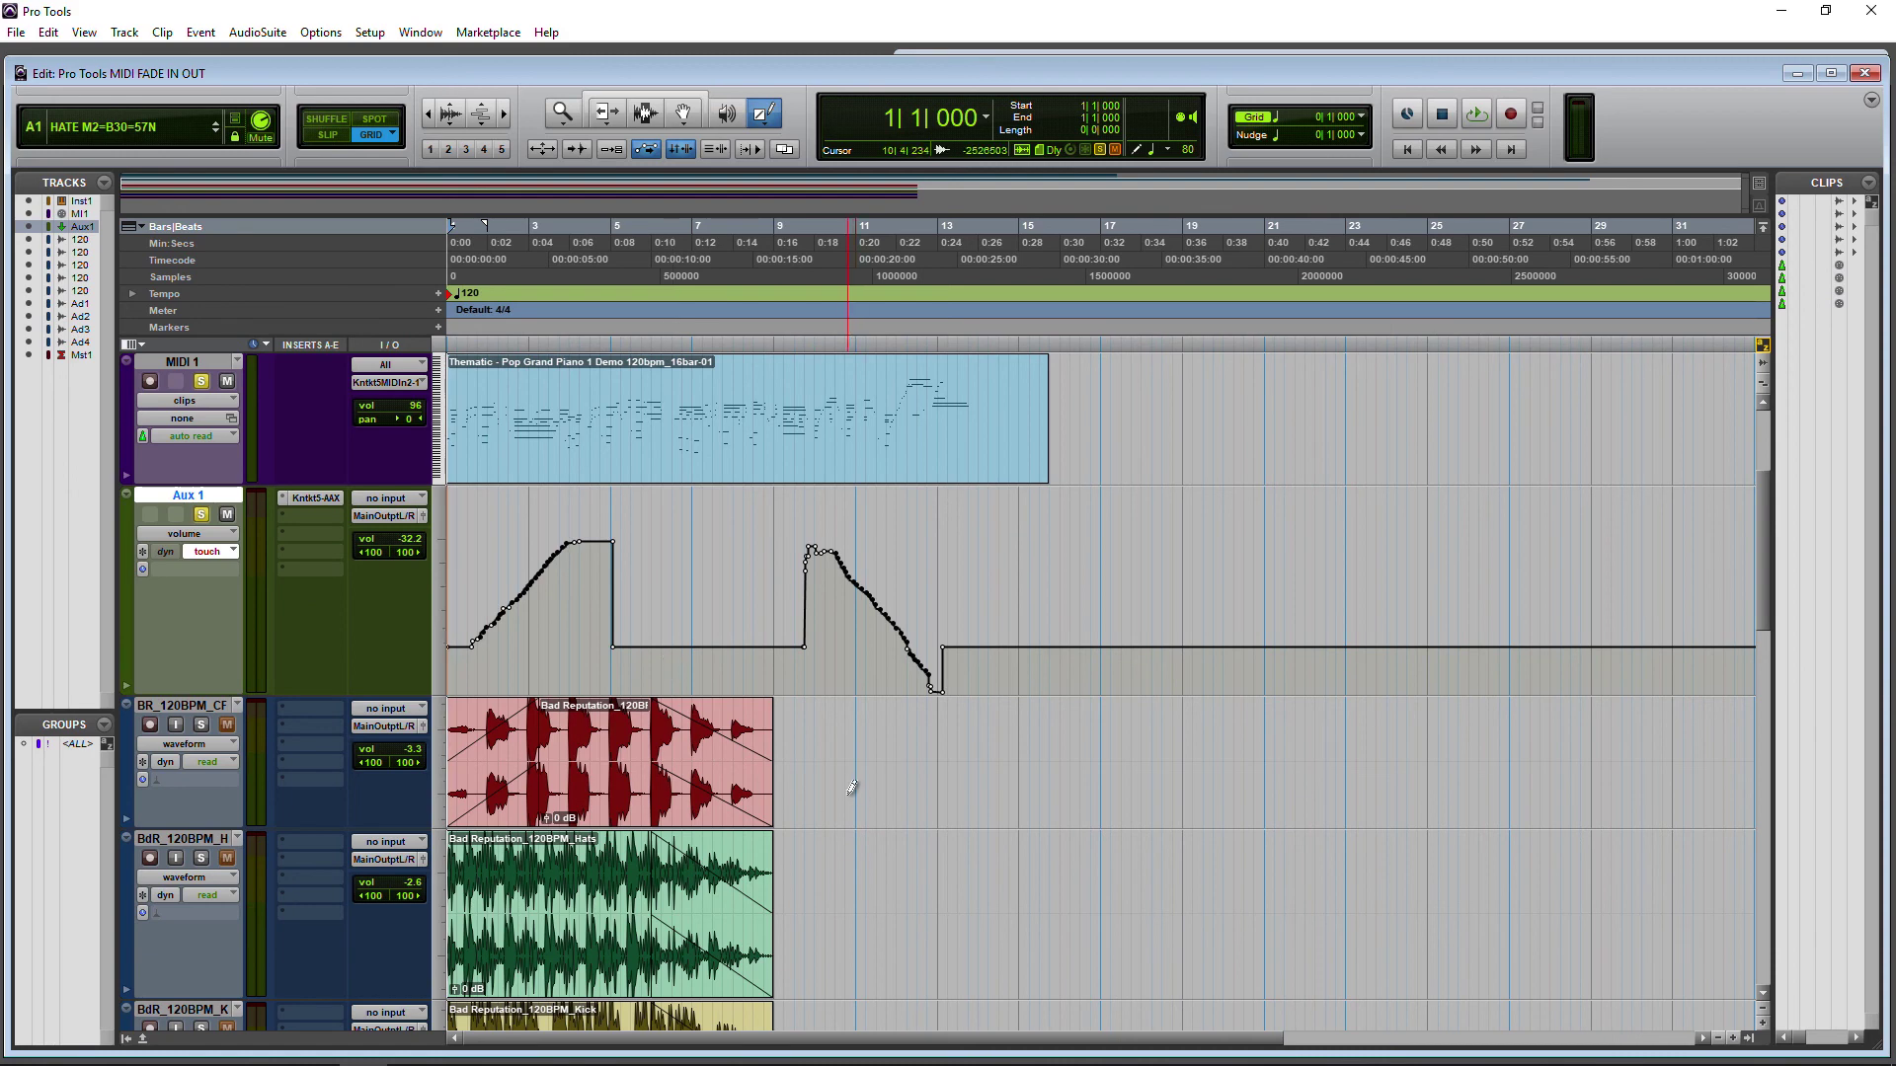
key("ctrl+equal")
key("space")
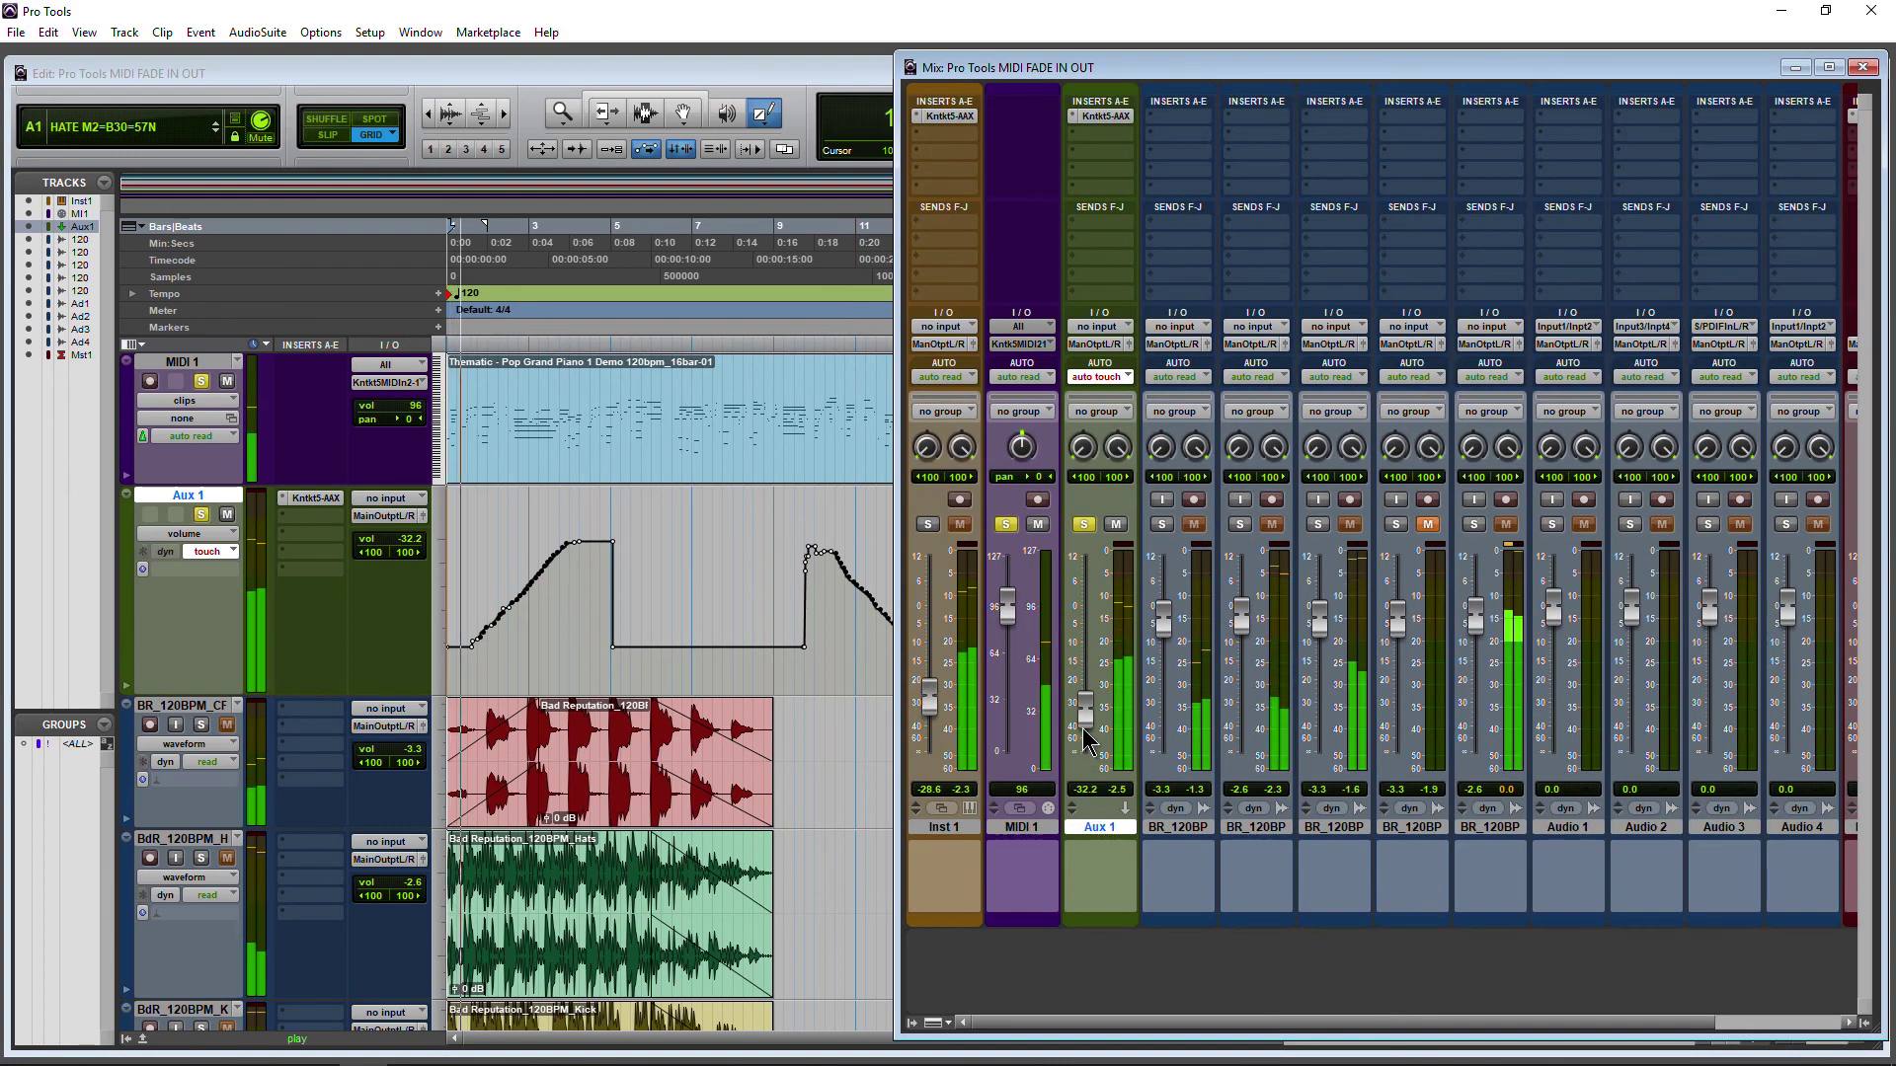
mouse_move(1085, 736)
left_mouse_down()
mouse_move(1089, 674)
mouse_move(1080, 695)
left_mouse_up()
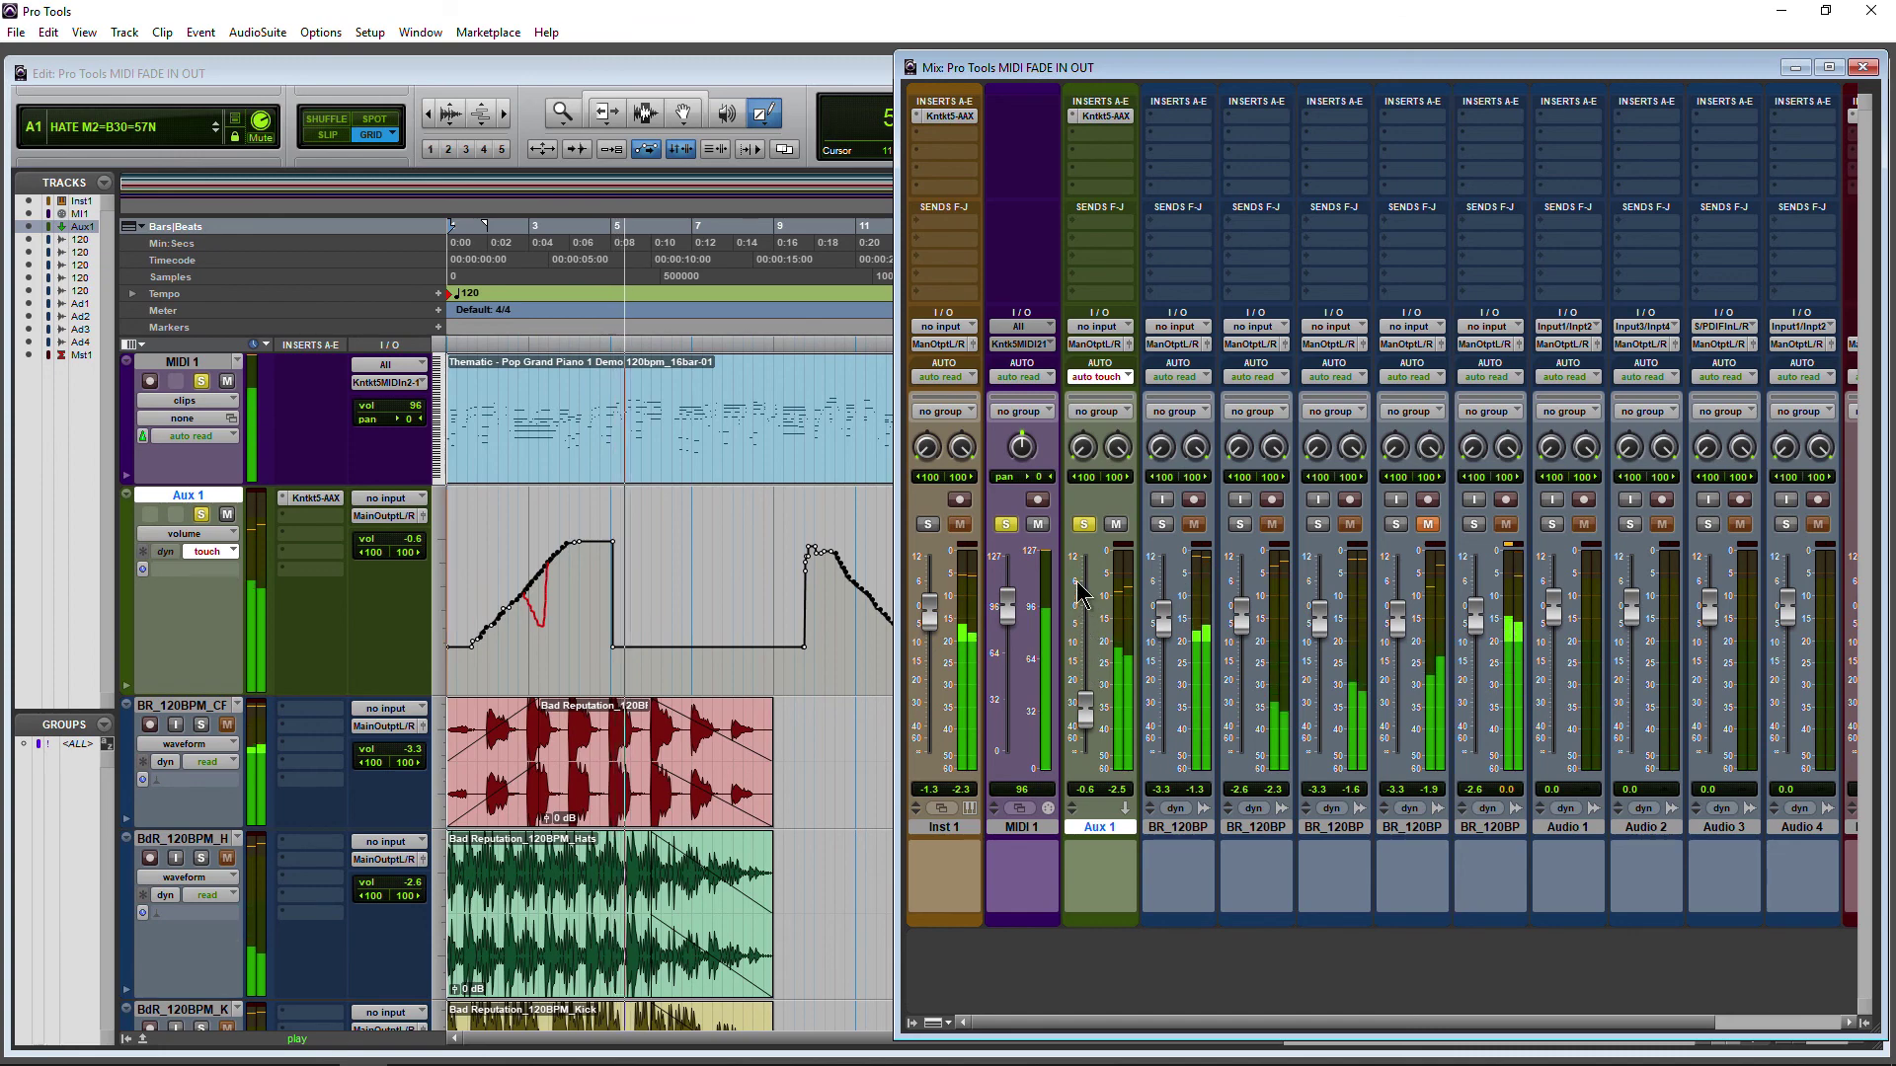
key("space")
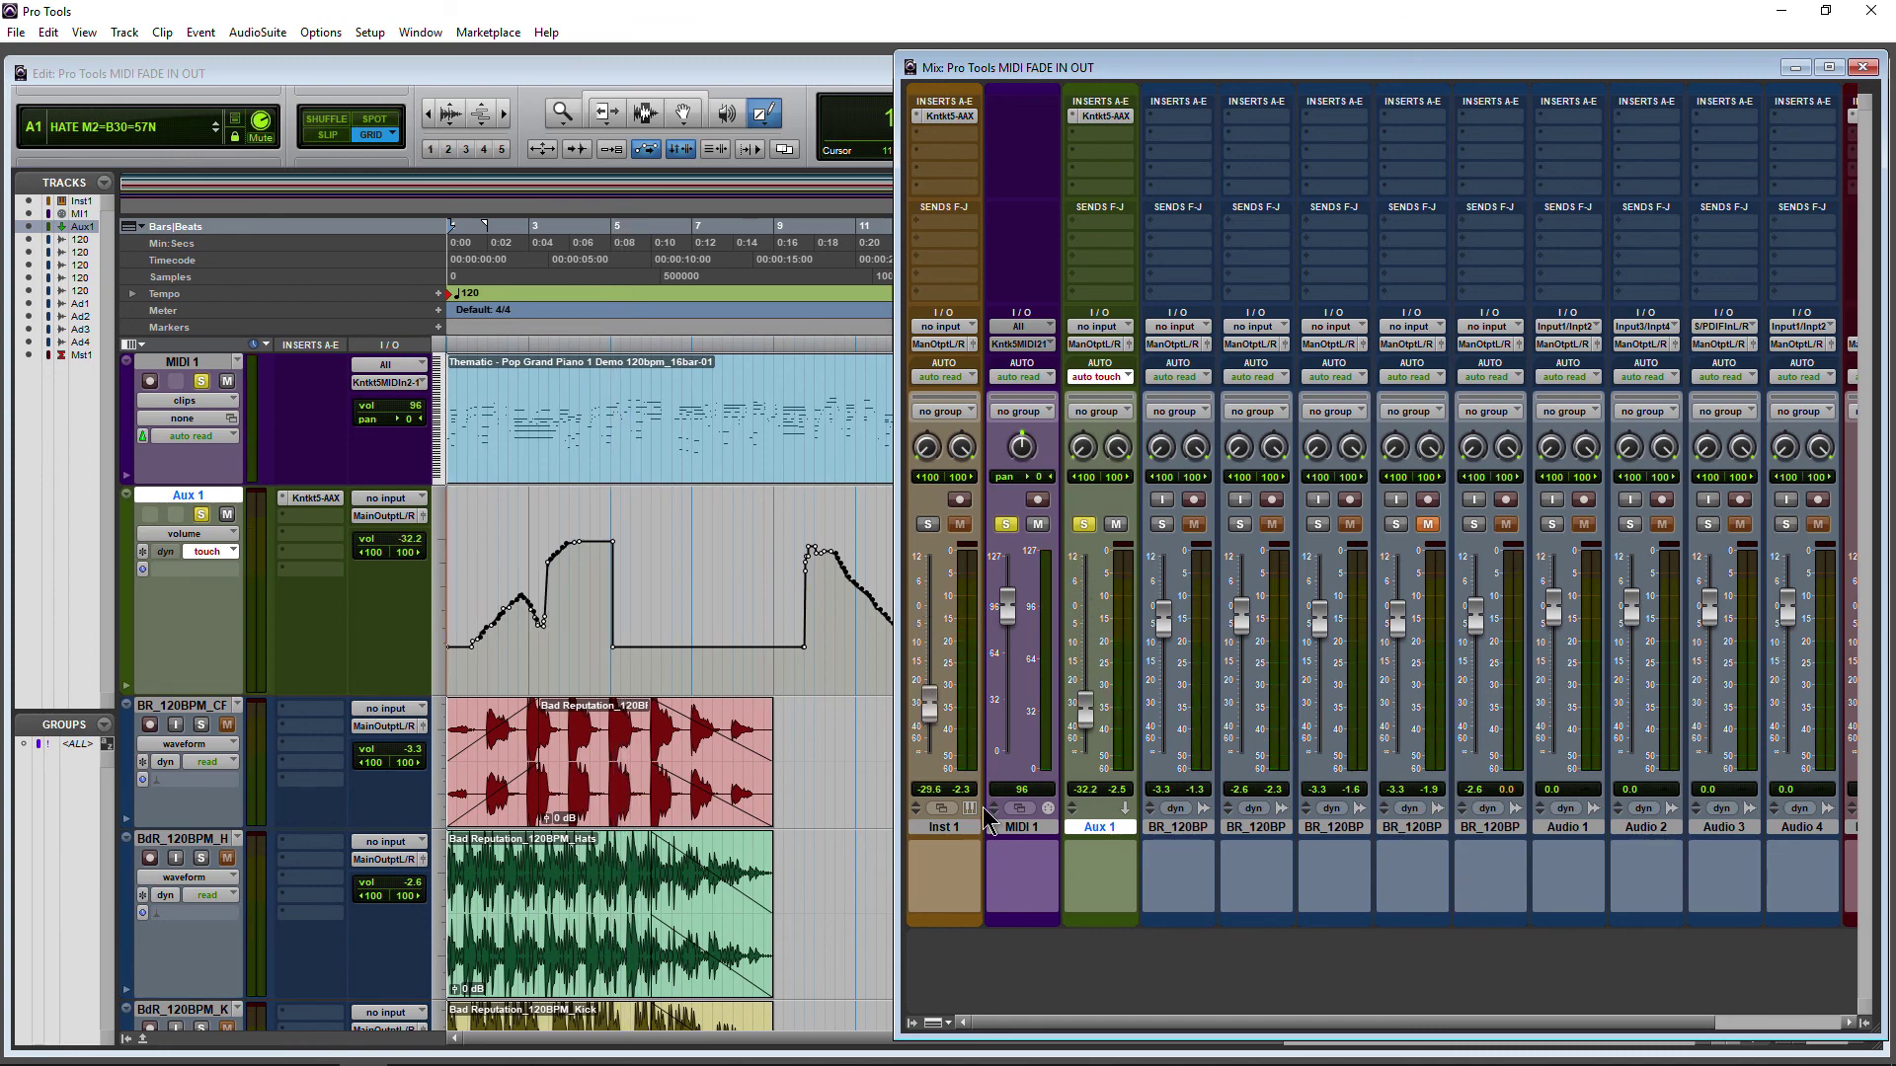
Step: Set Aux 1 to read and draw straight volume lines: a fade-in from 0 to about 8 seconds and a fade-out from about 18 to 27 seconds
key("ctrl+equal")
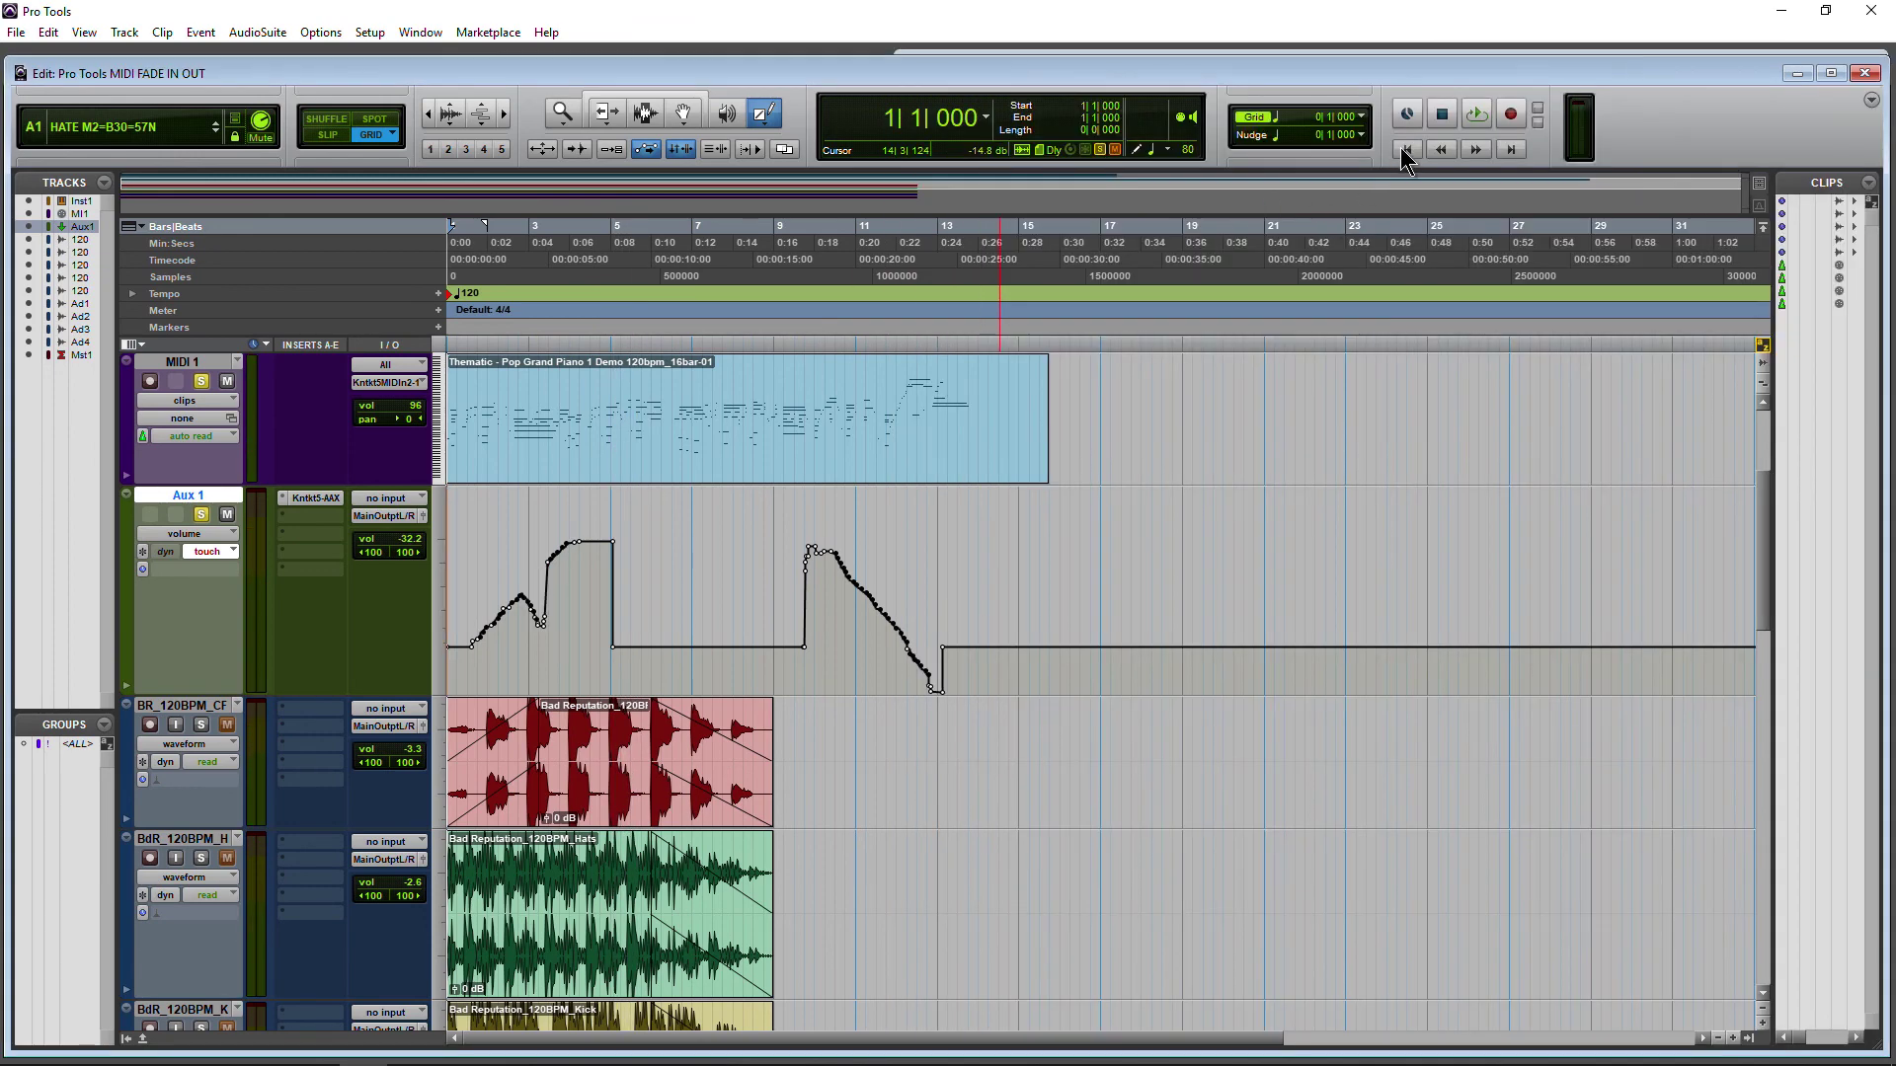
left_click(207, 551)
left_click(252, 576)
left_click(759, 111)
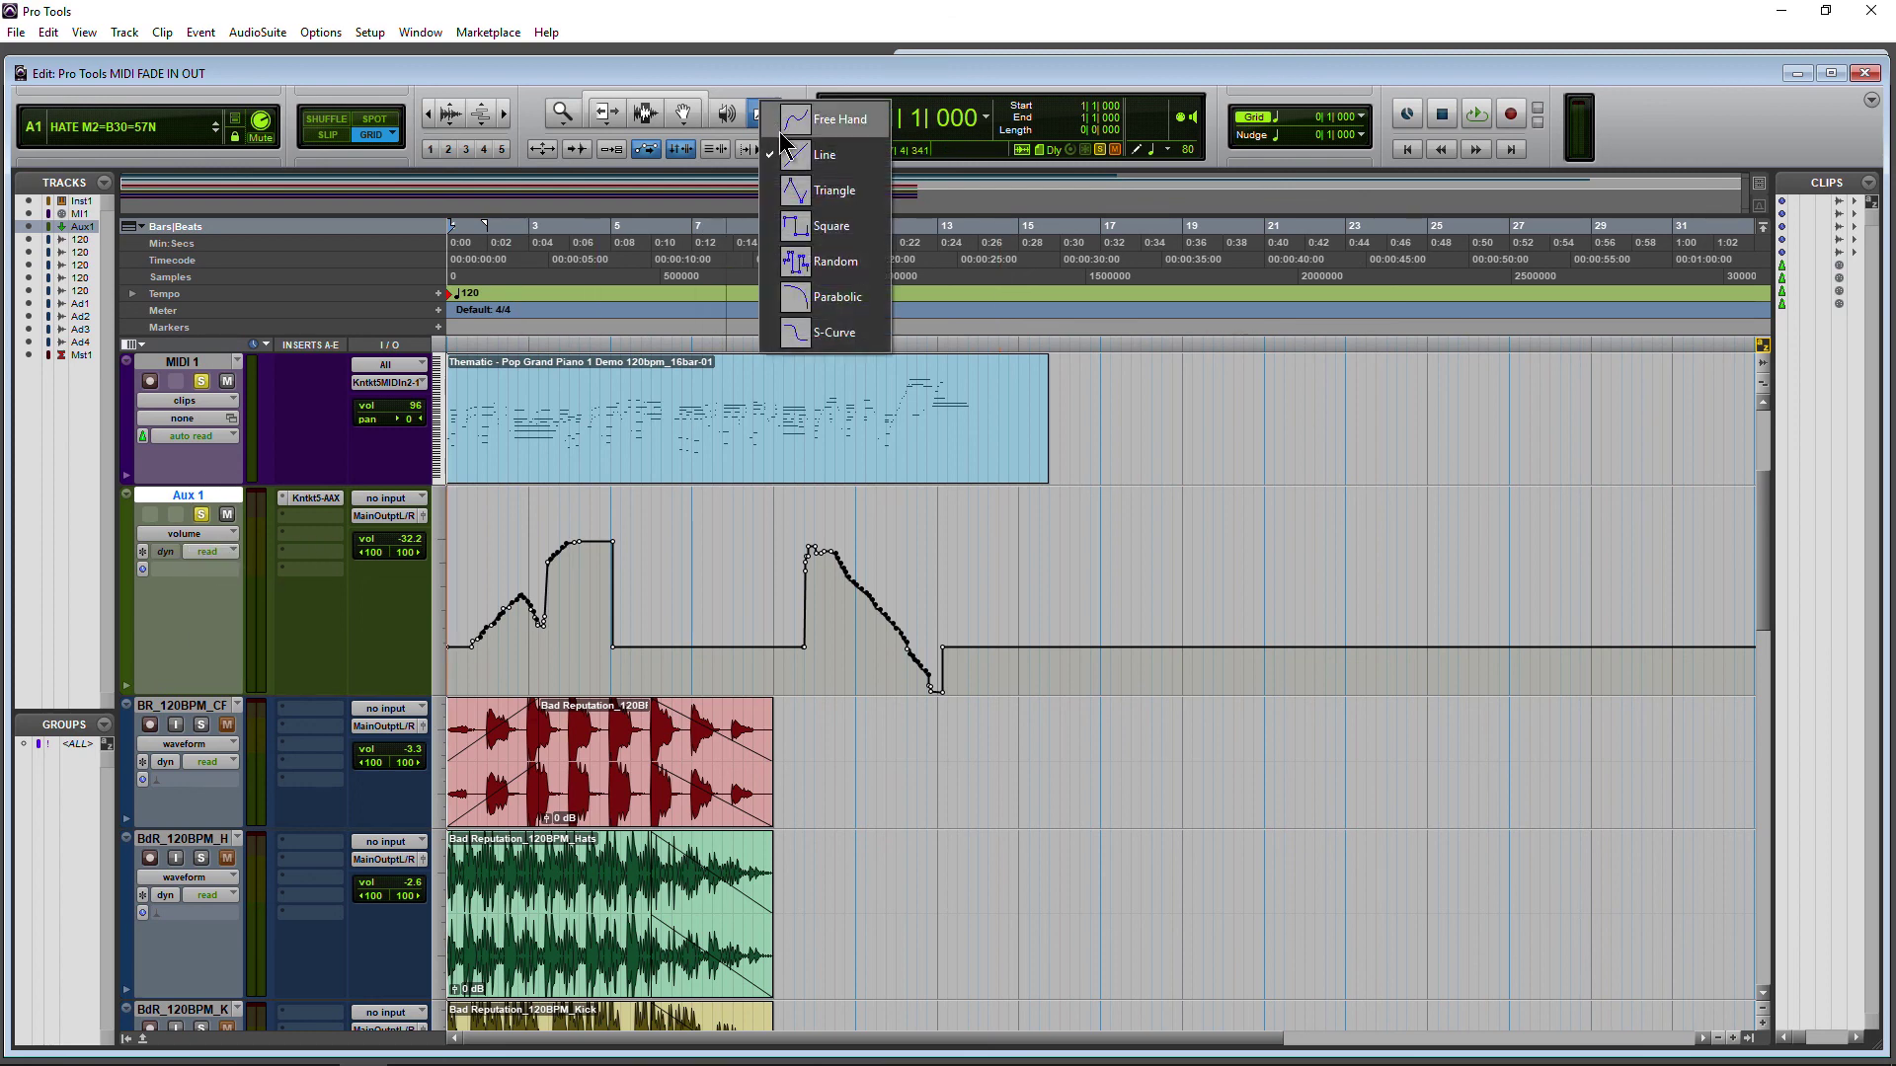
left_click(796, 156)
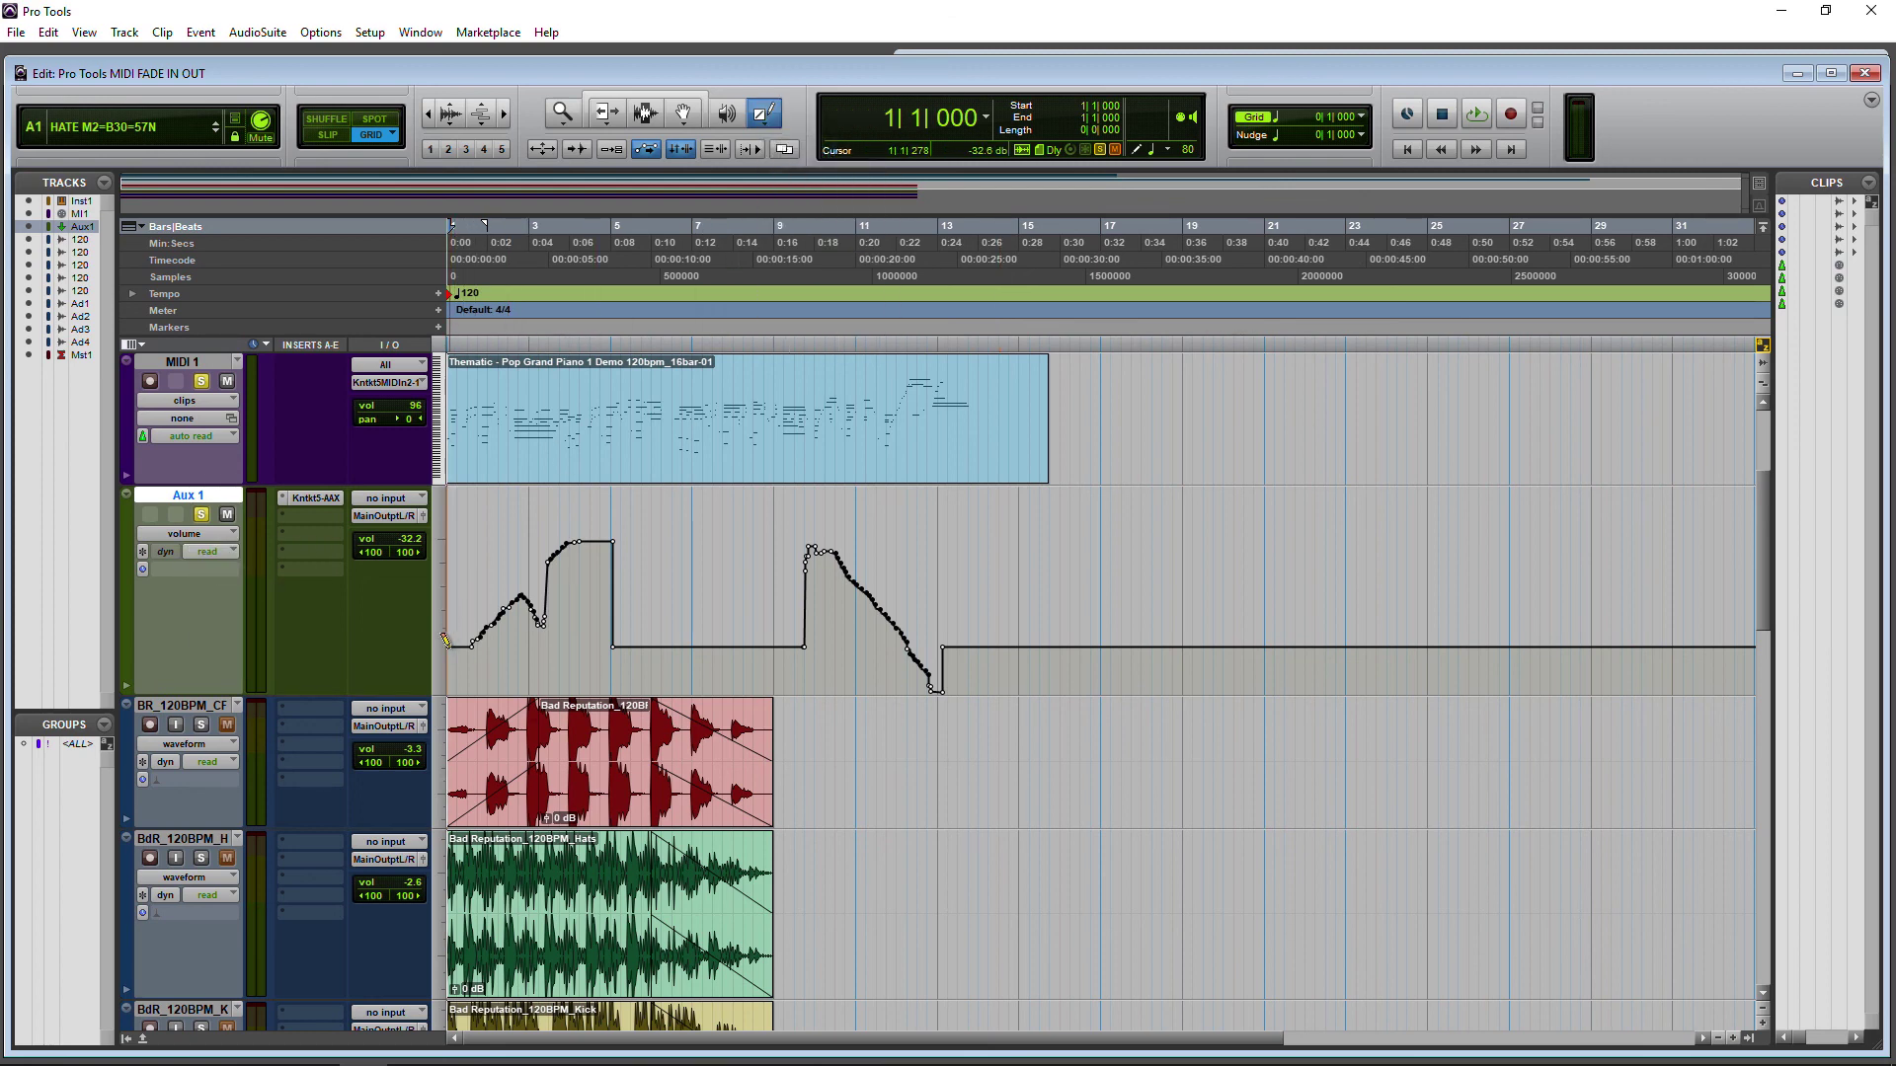
left_click_drag(604, 535, 609, 540)
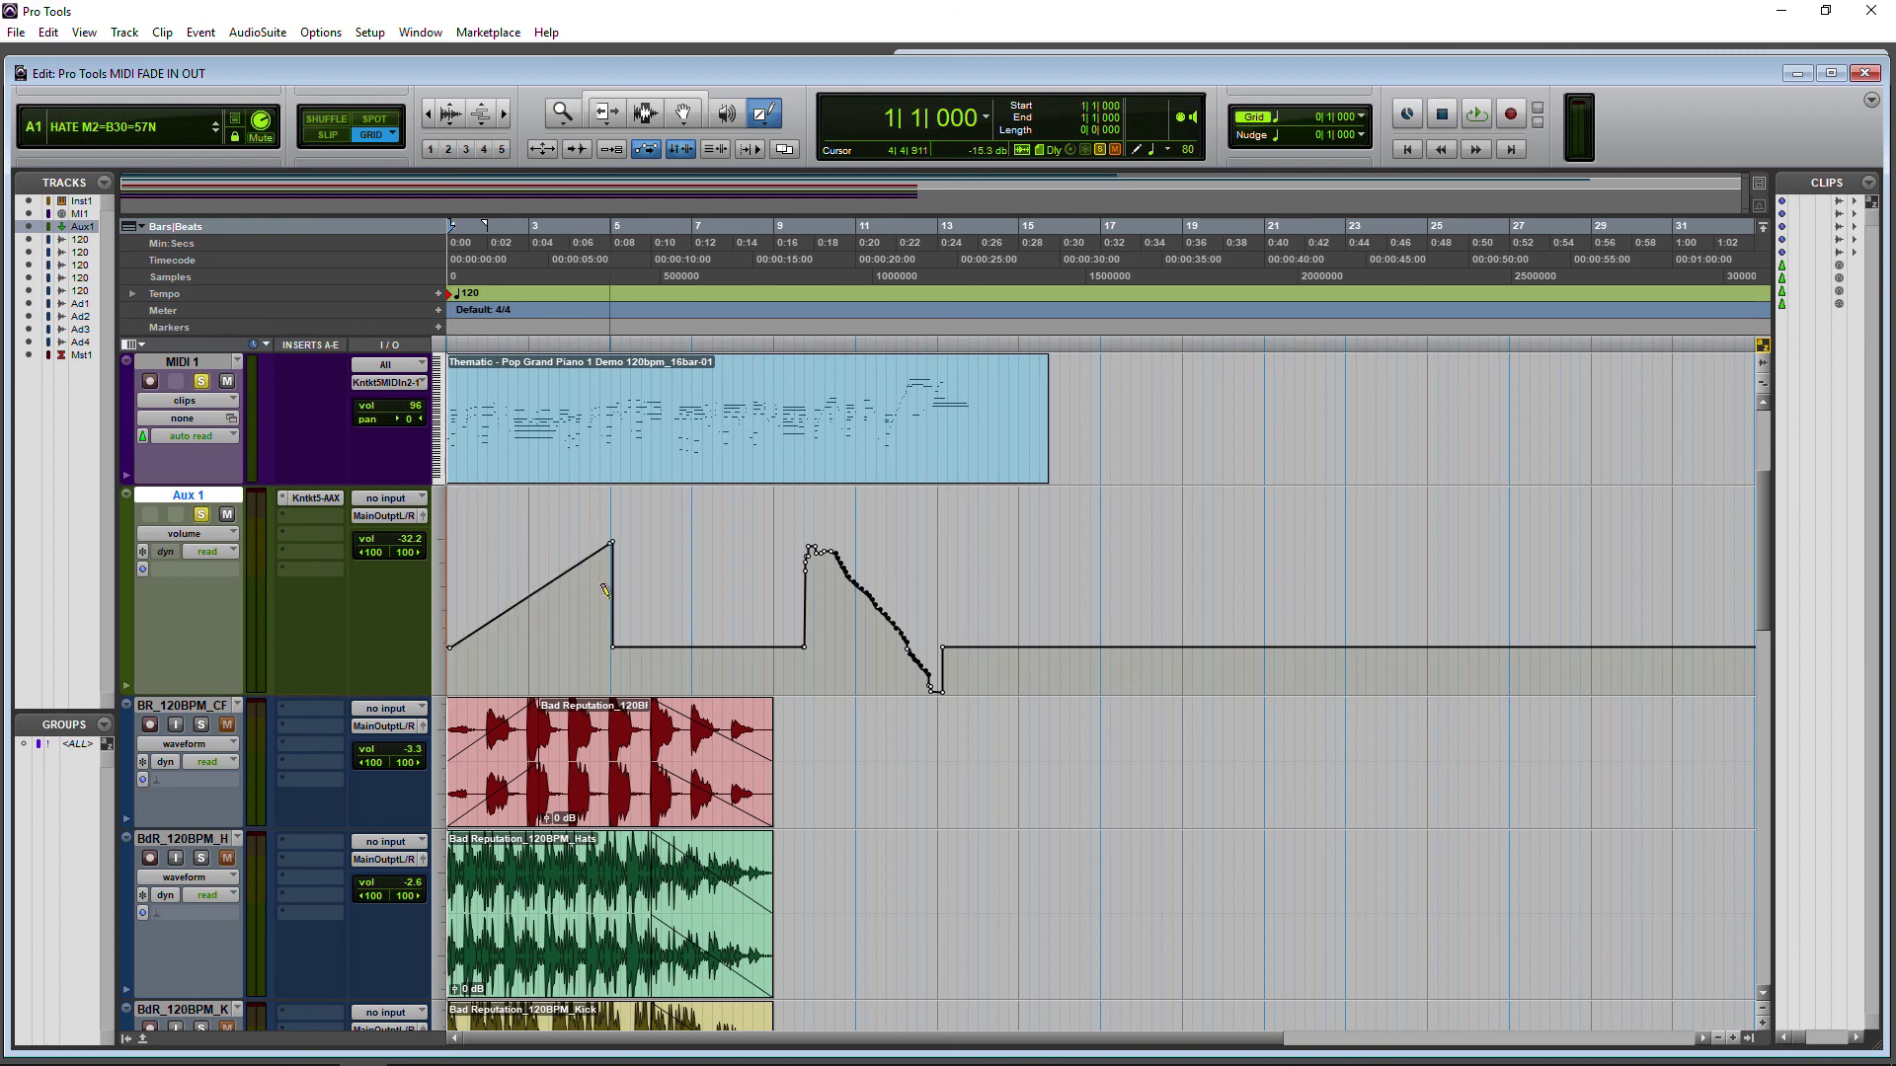
left_click_drag(1005, 653, 1009, 659)
left_click(208, 533)
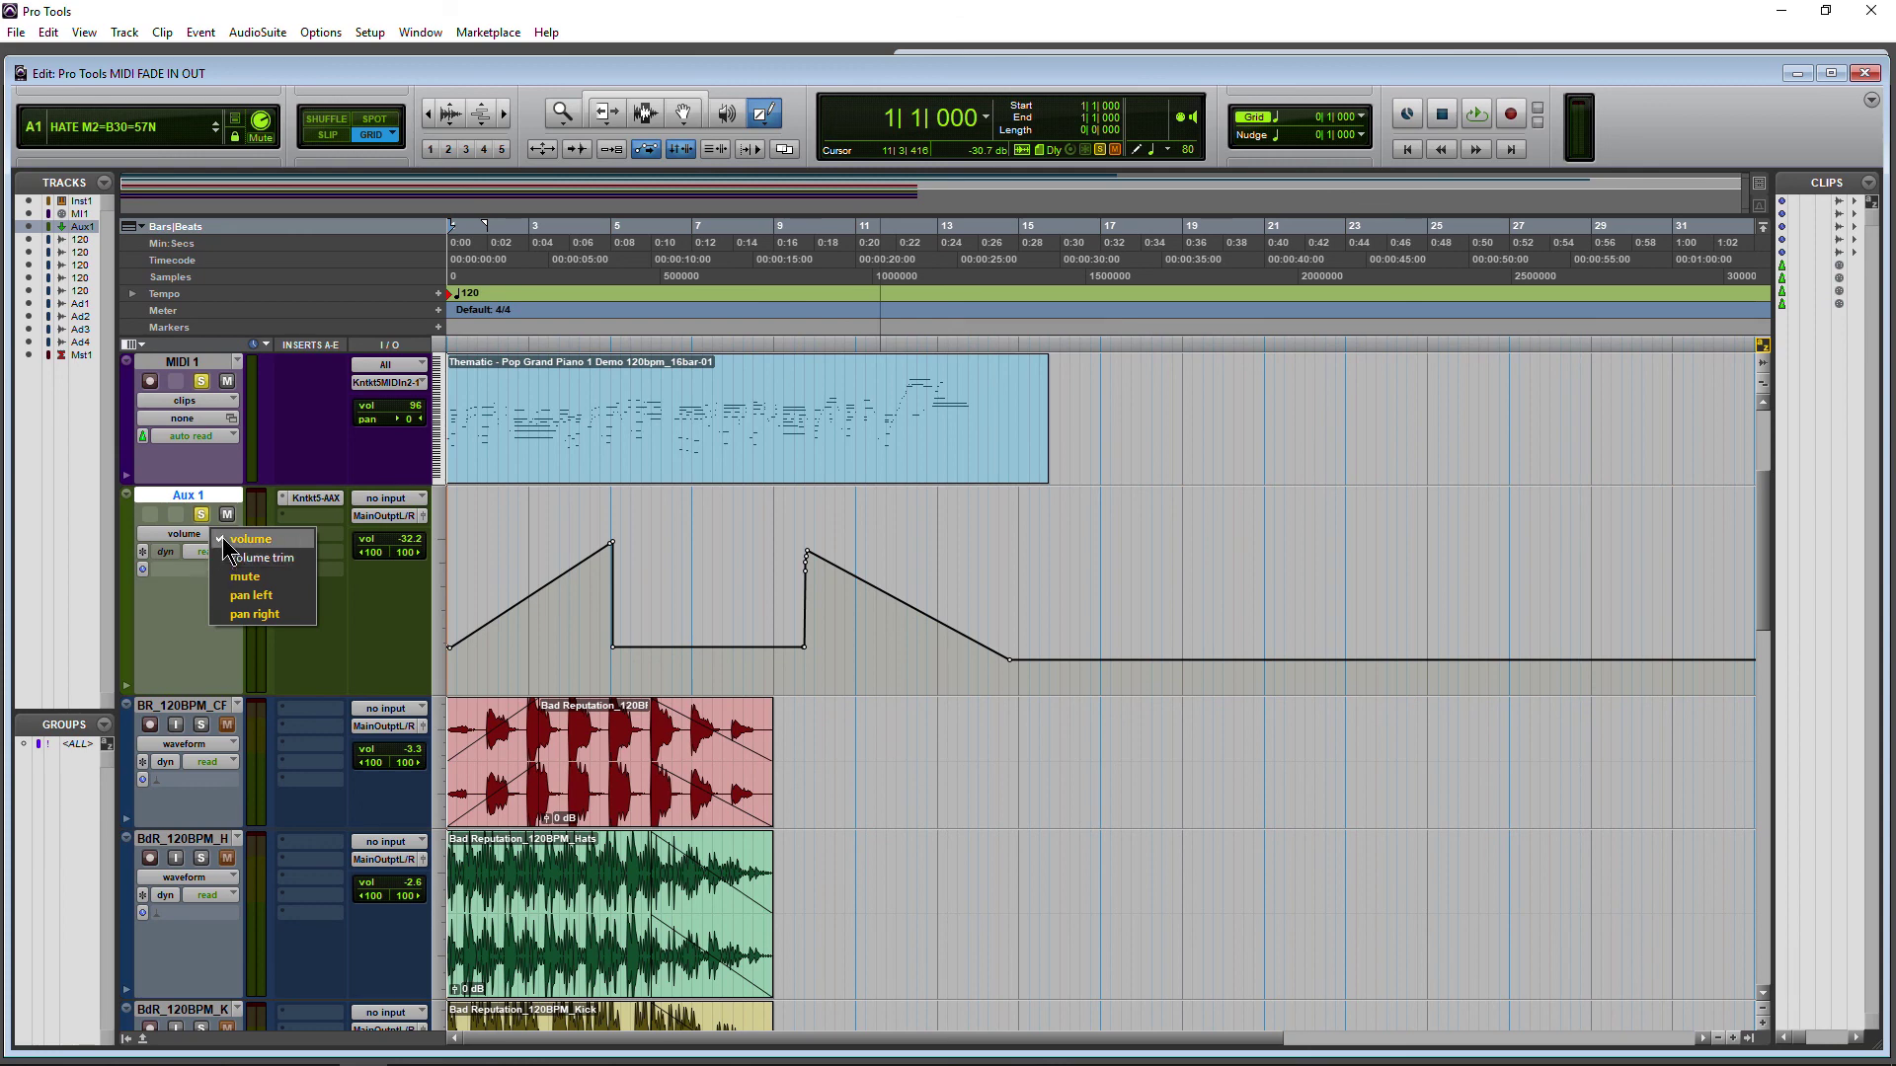
left_click(222, 541)
Step: Draw an audio volume fade-in on Inst 1 from the start to about 6 seconds and a fade-out from about 16 to 21 seconds
scroll(188, 636, "up", 3)
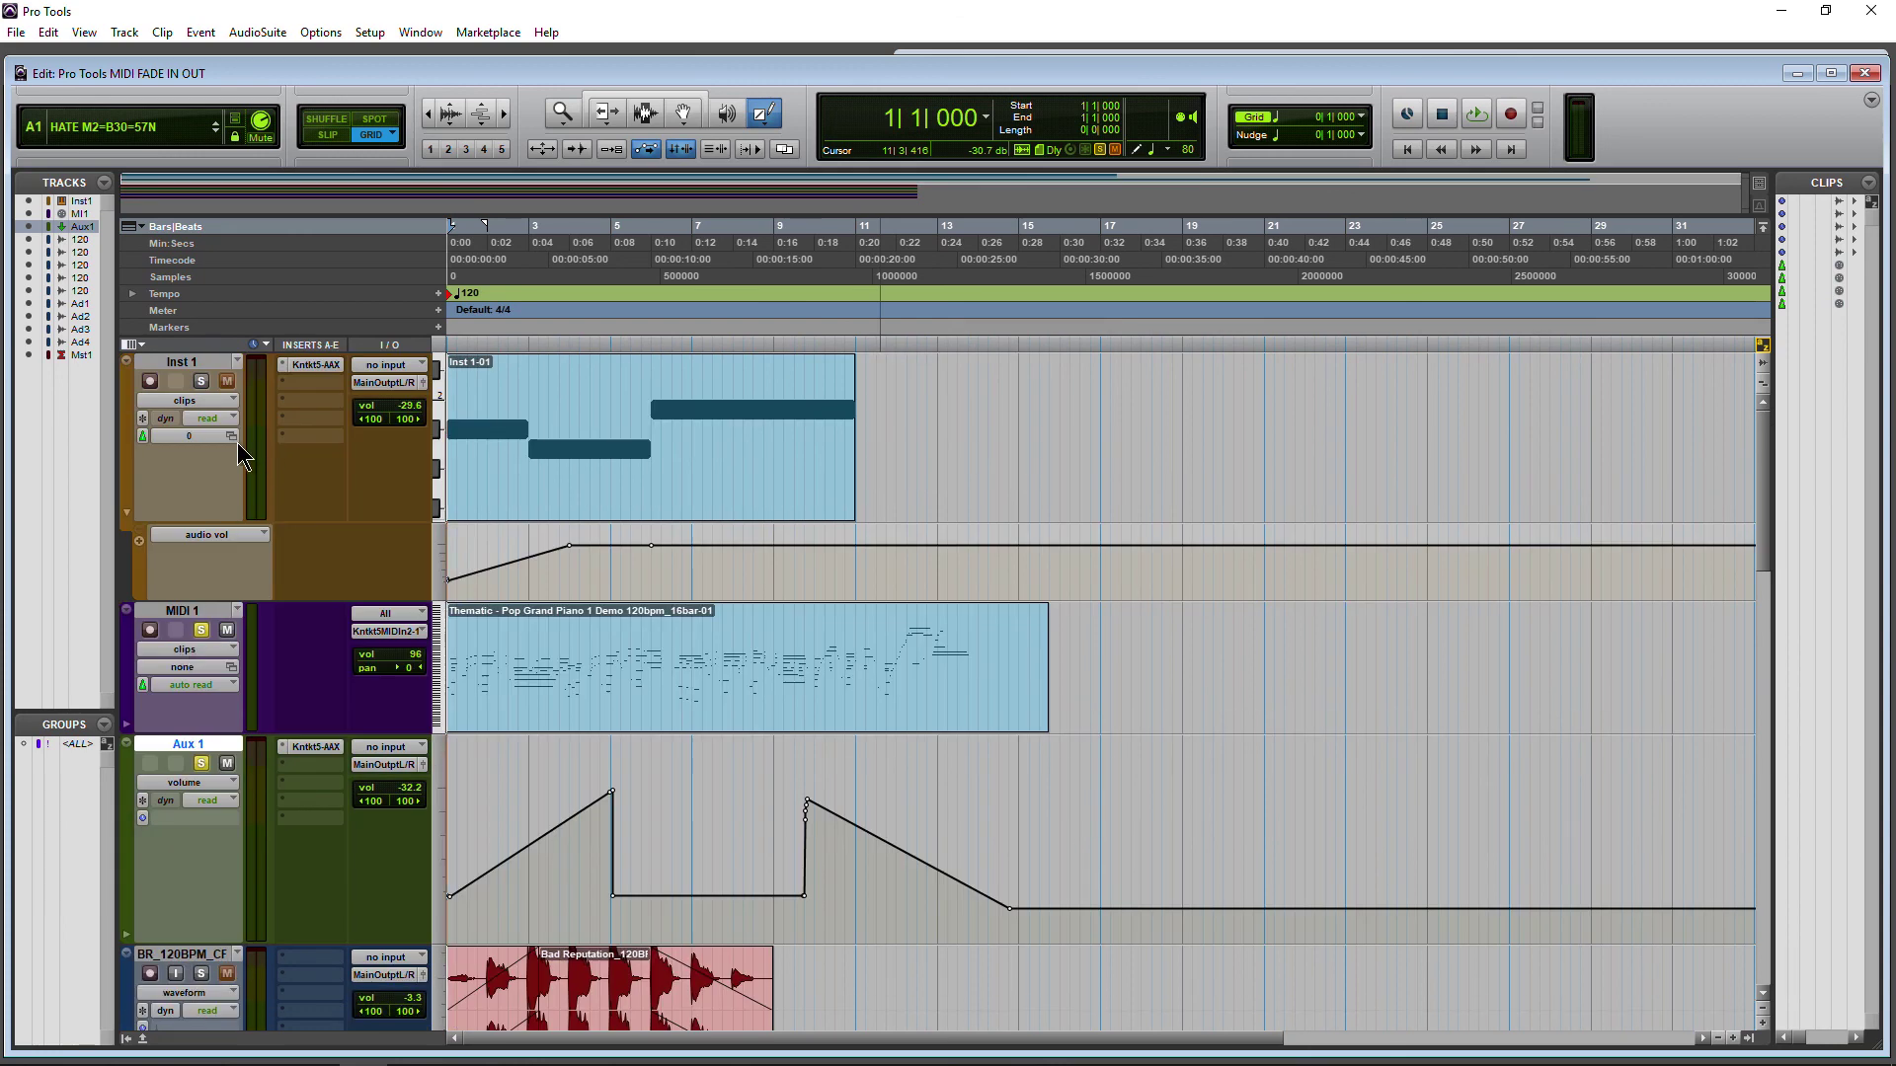
left_click(247, 539)
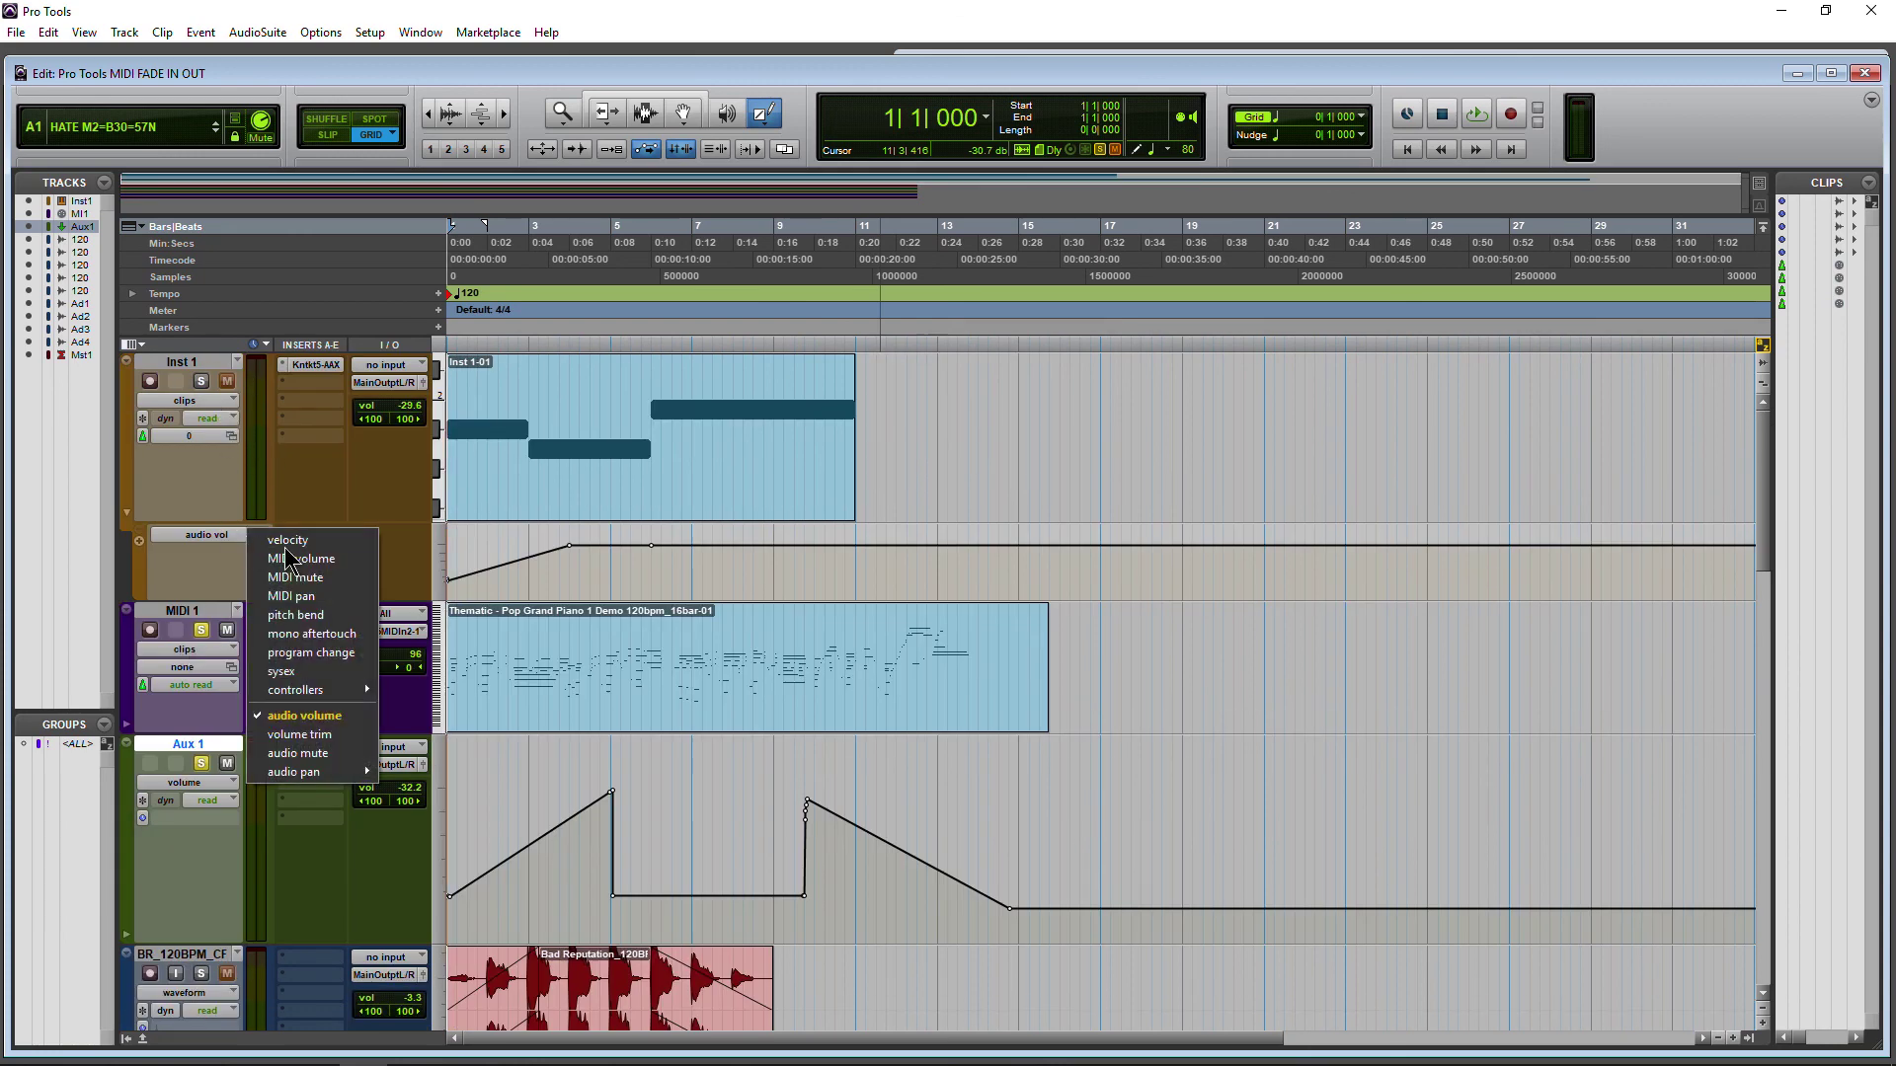
left_click(297, 716)
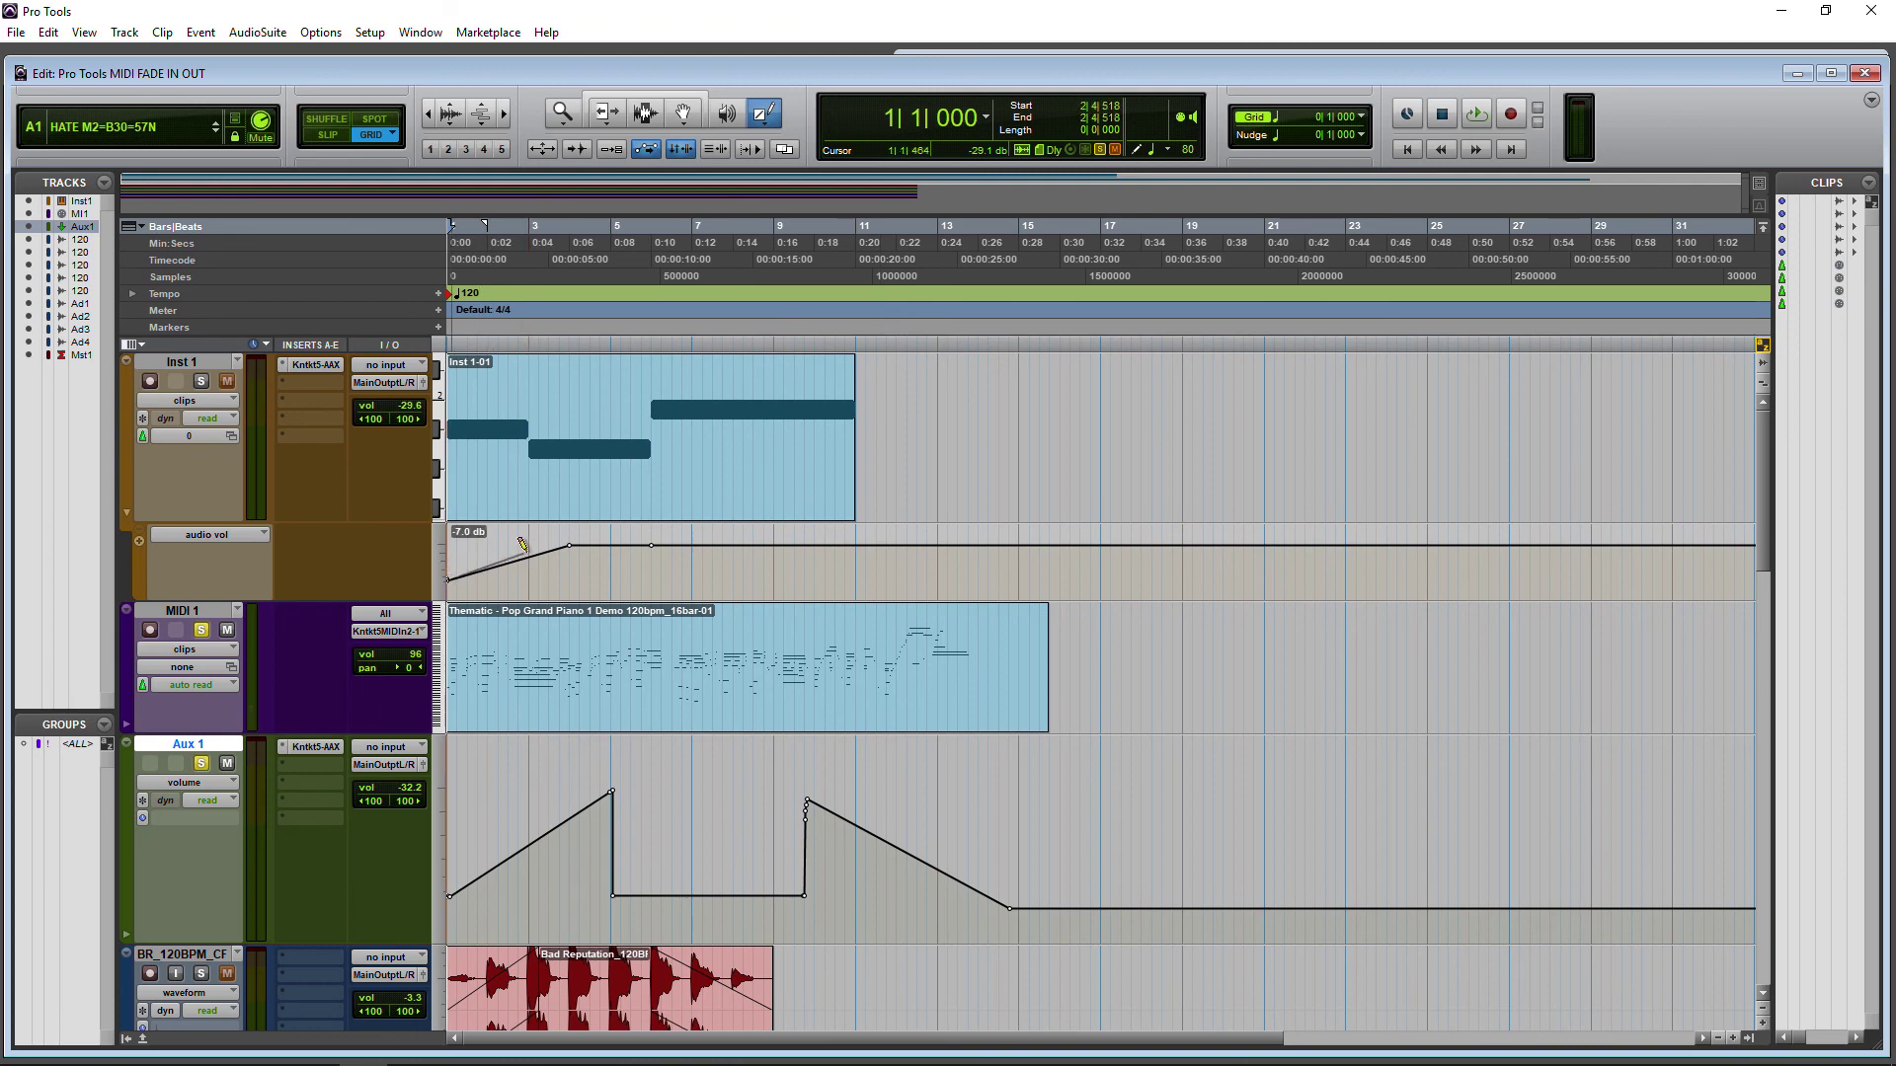
left_click_drag(558, 534, 560, 537)
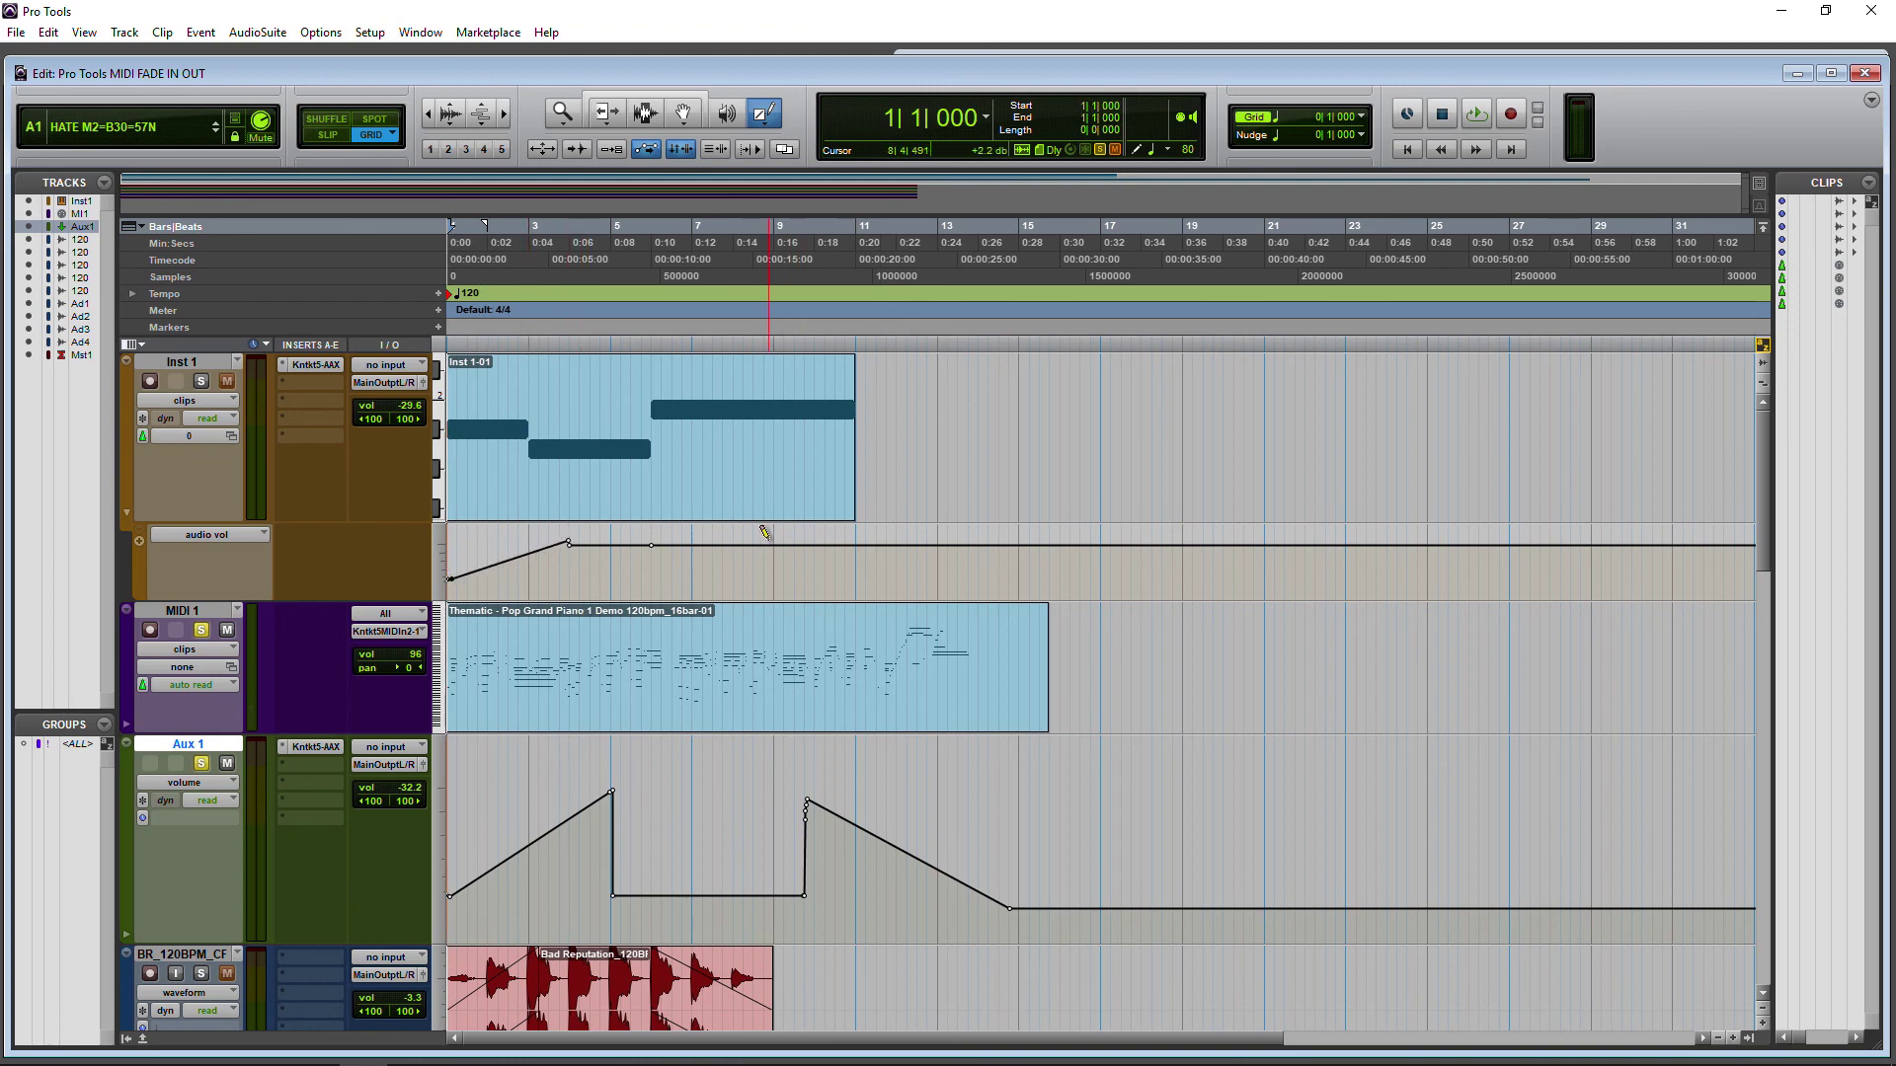
left_click_drag(824, 551, 881, 591)
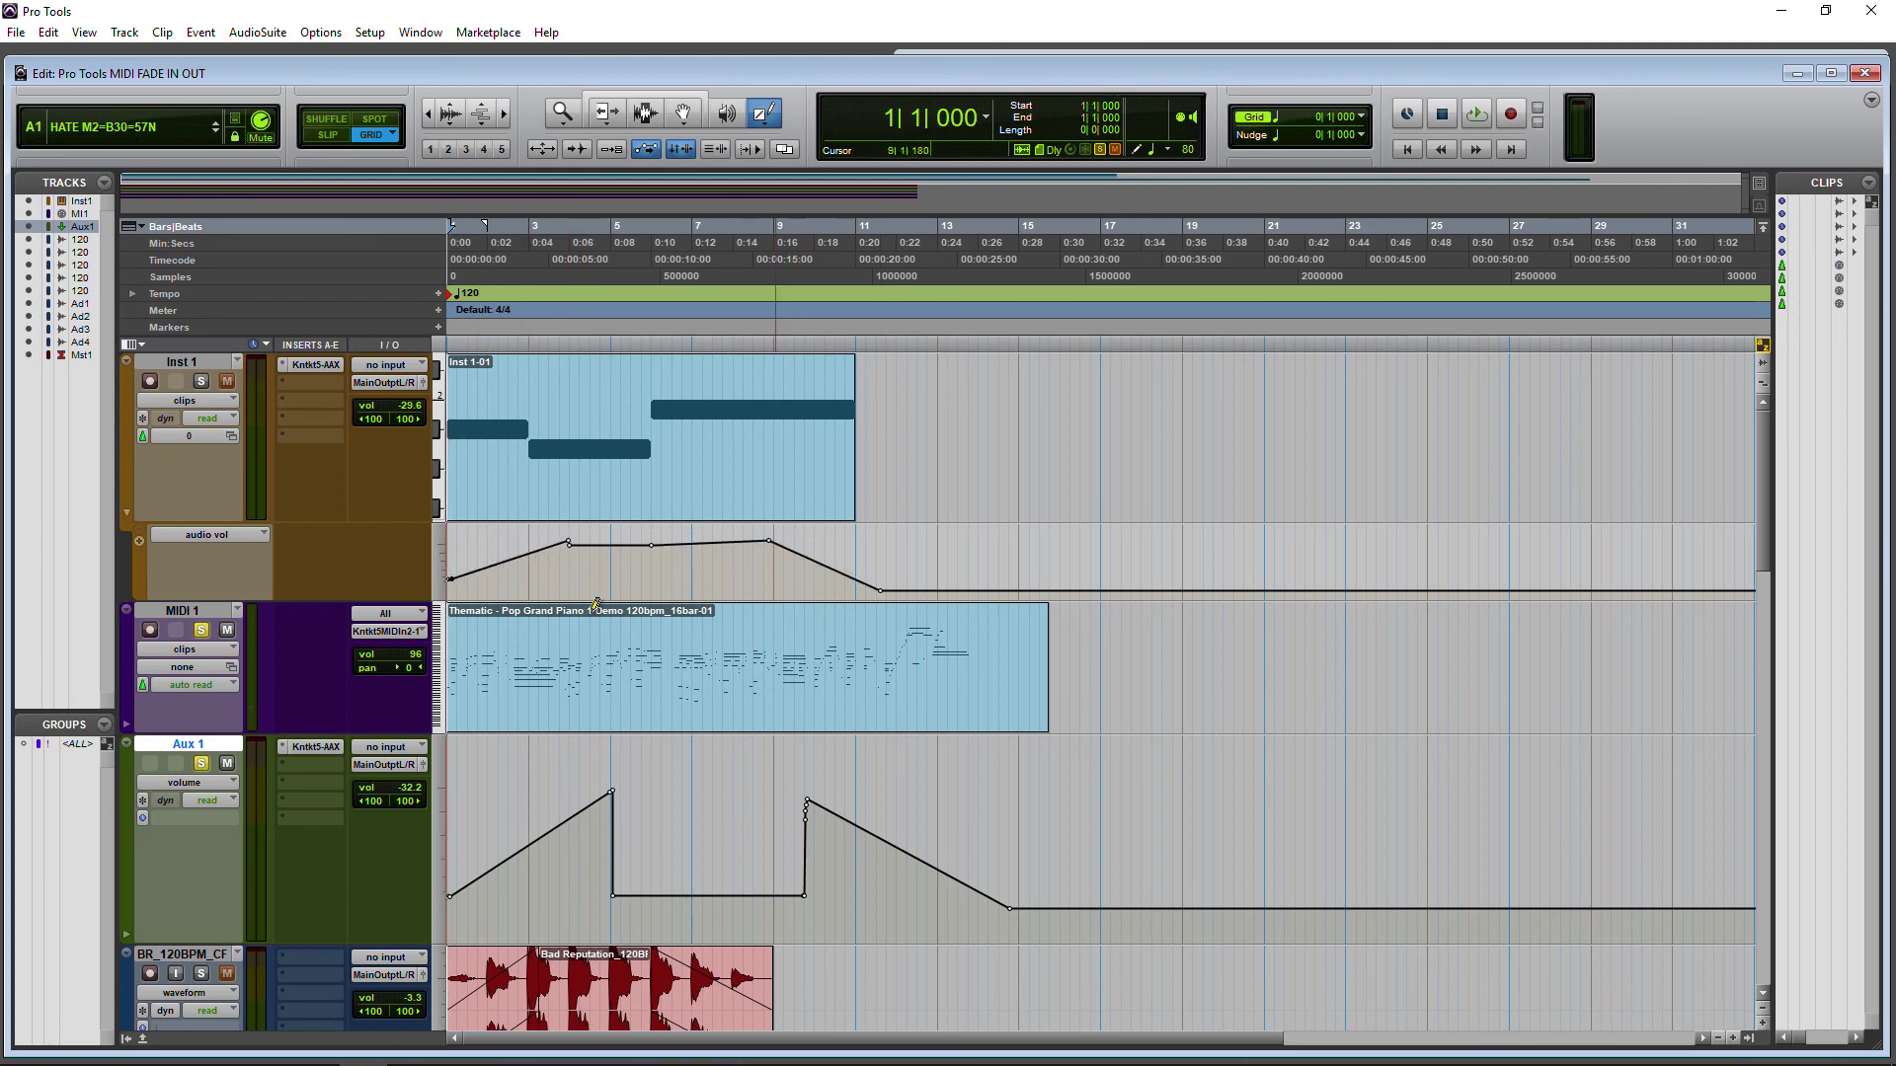